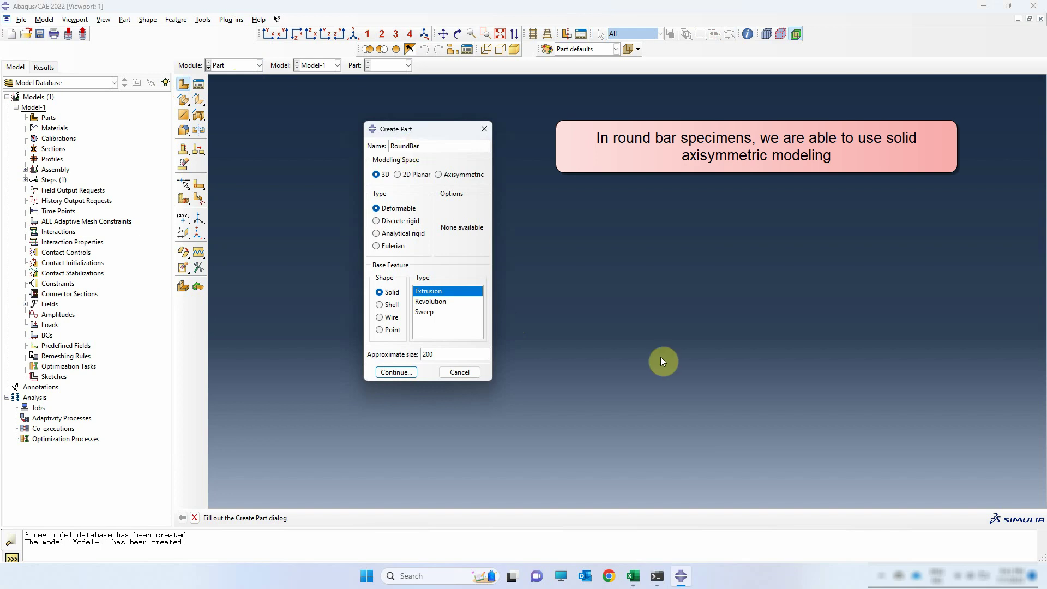
Define RoundBar as an axisymmetric deformable part with a shell base feature and start its section sketch
click(443, 174)
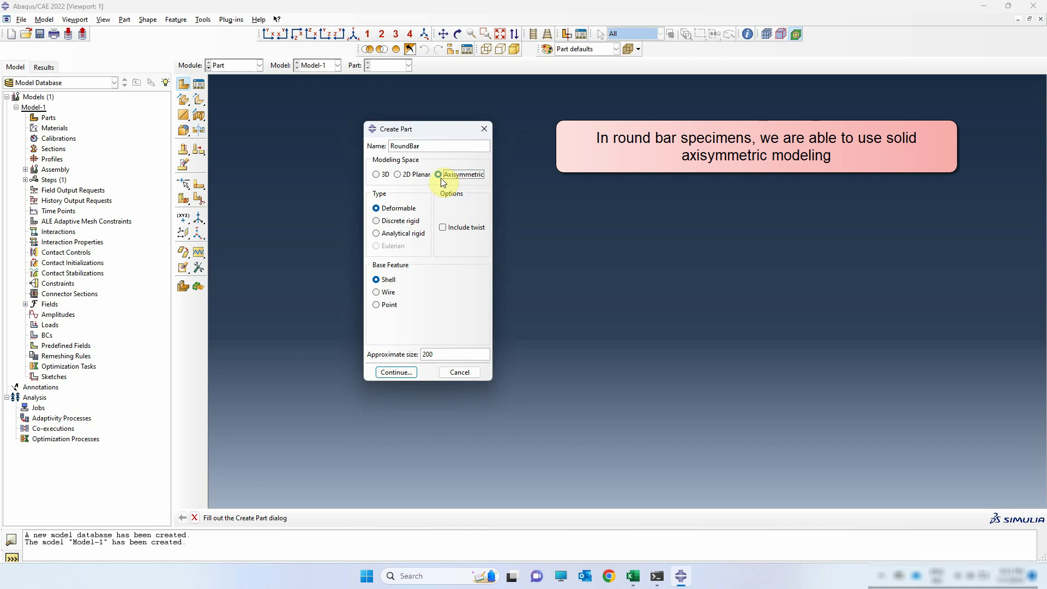
click(399, 207)
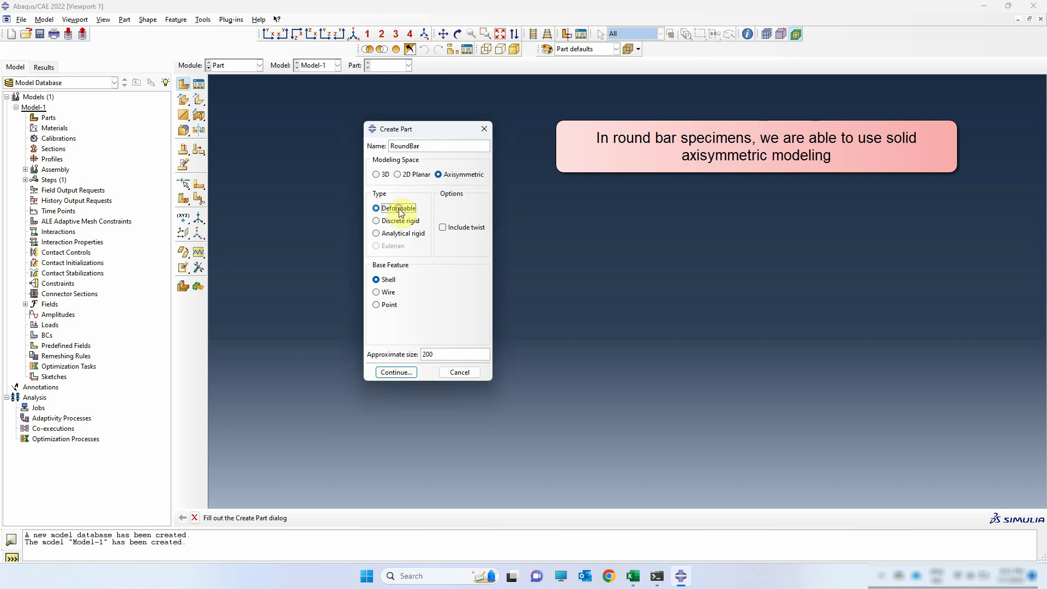
click(382, 279)
click(397, 373)
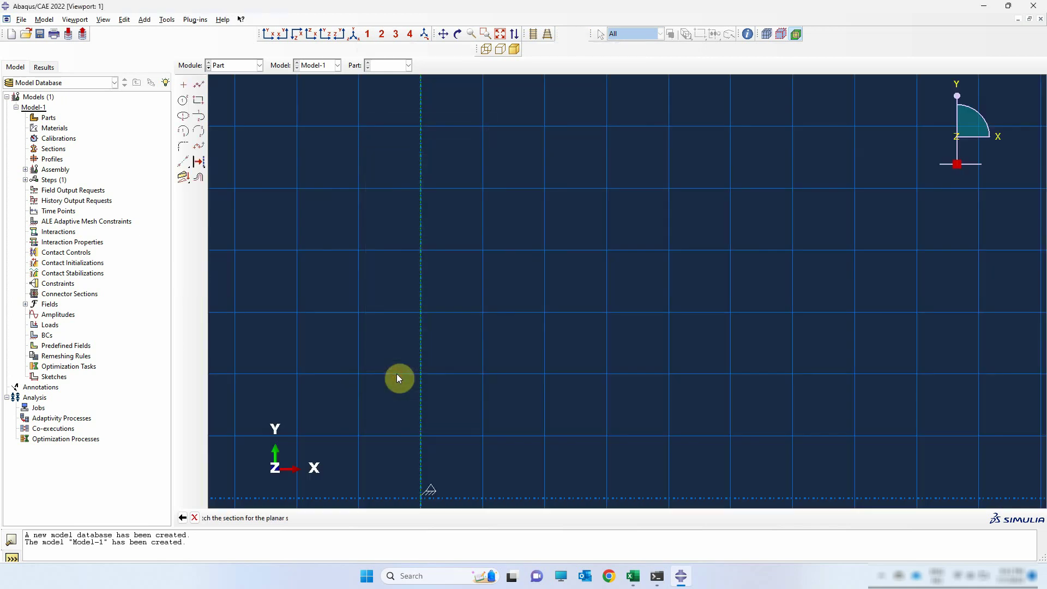
Draw a horizontal line from the origin to the point 3.25,0 for the reduced-section radius
scroll(417, 205, up, 5)
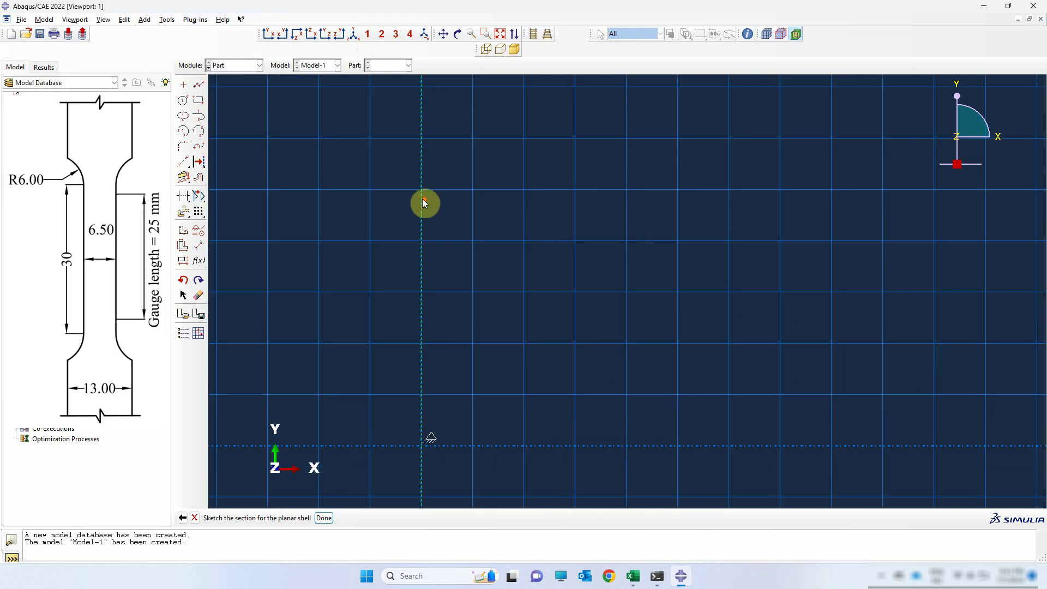
scroll(439, 296, down, 3)
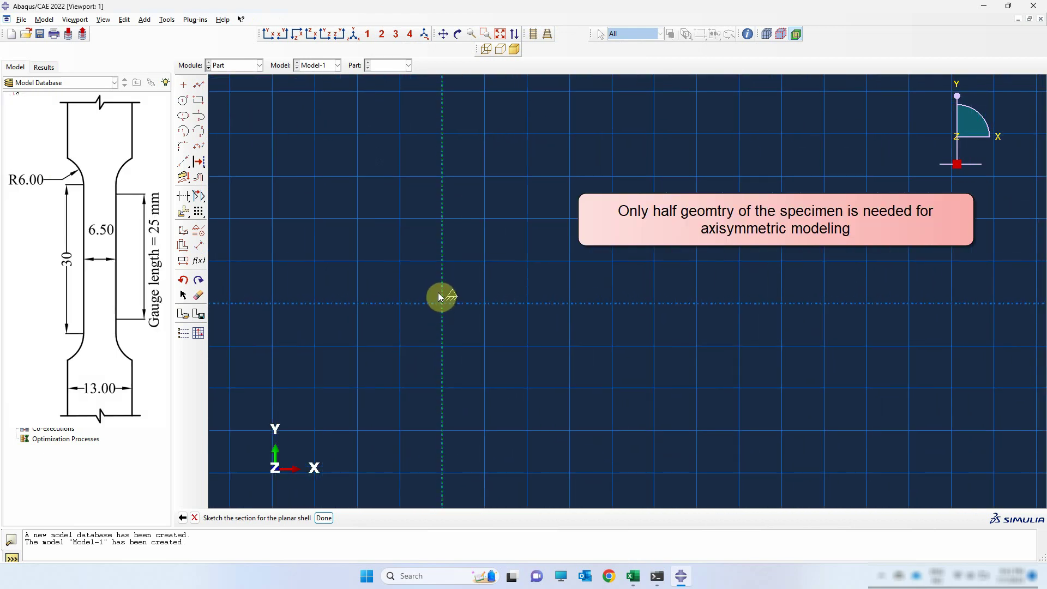
click(200, 86)
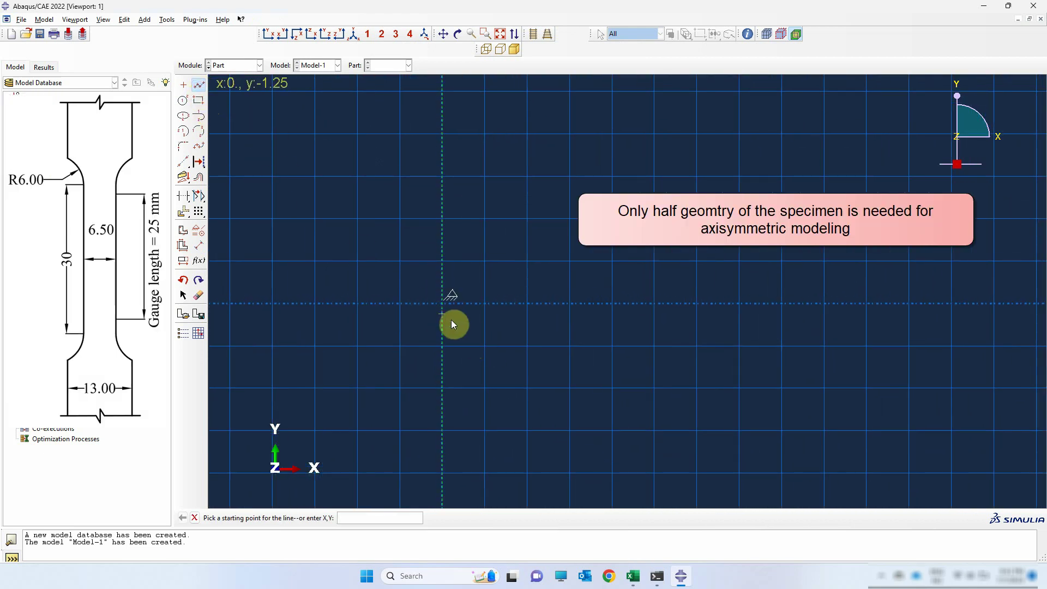
click(446, 304)
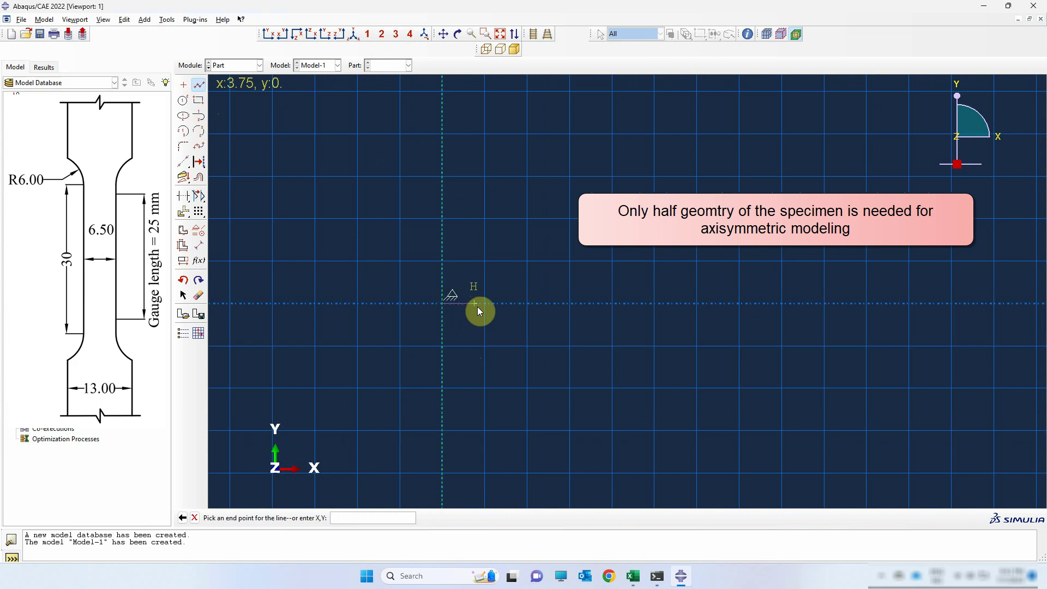
text(3.25,)
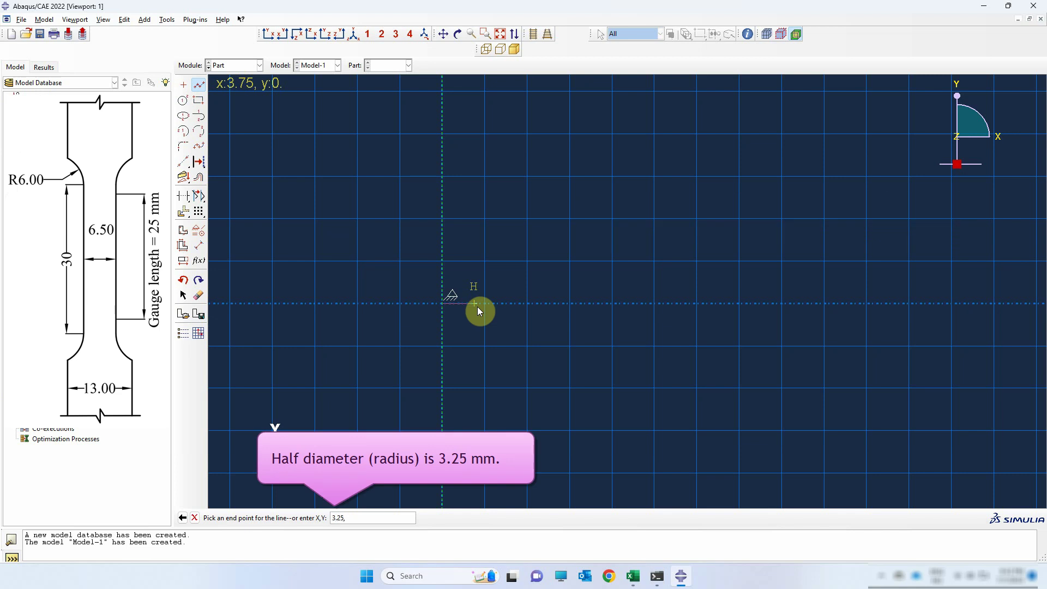
key(BackSpace)
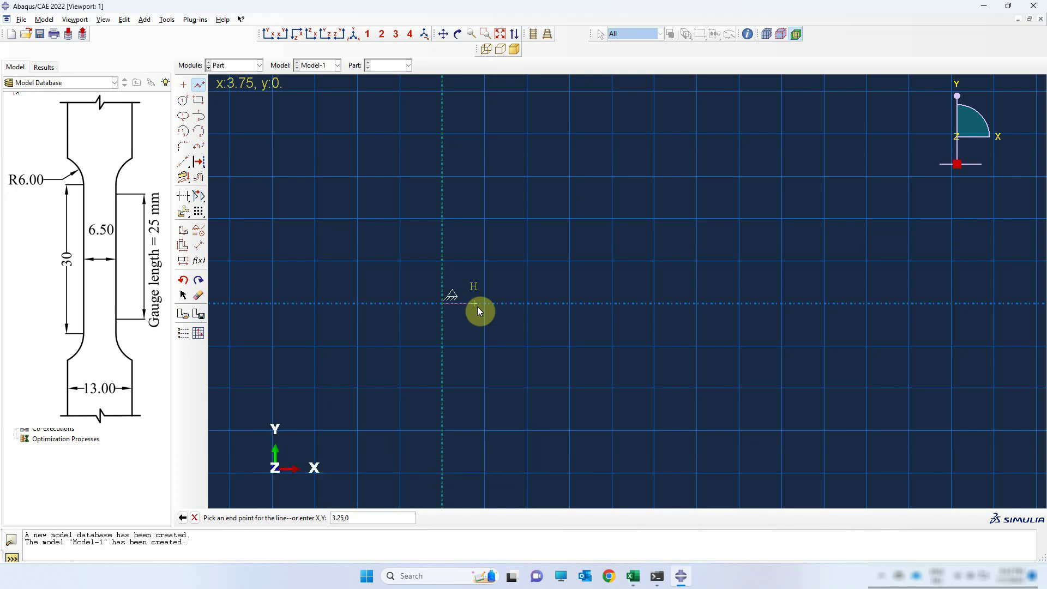
key(Return)
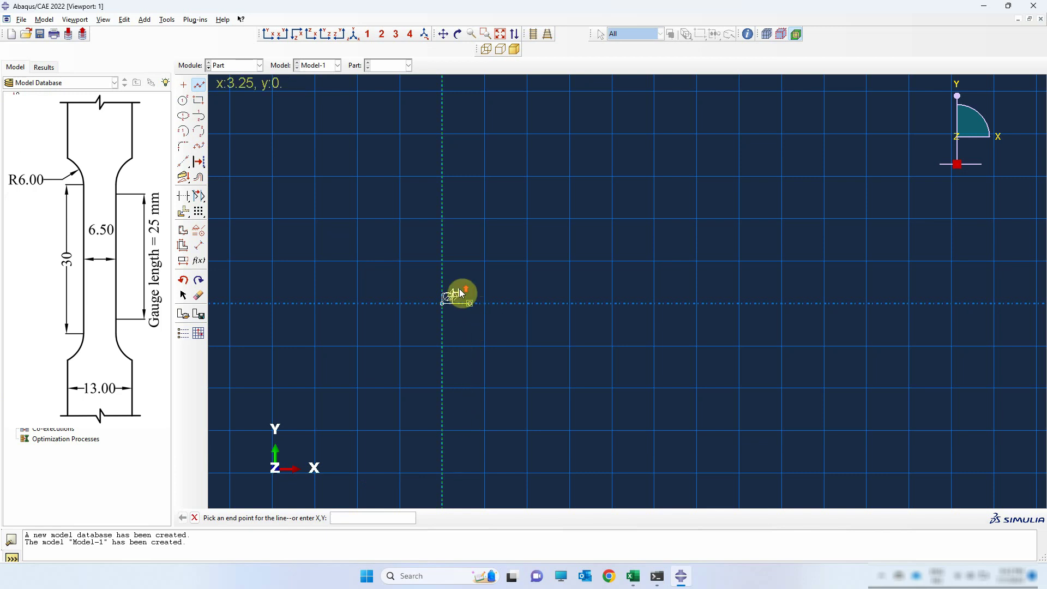
Draw a vertical line about 41 mm long downward from the outer end of the 3.25 mm line
scroll(461, 274, down, 2)
scroll(461, 273, down, 1)
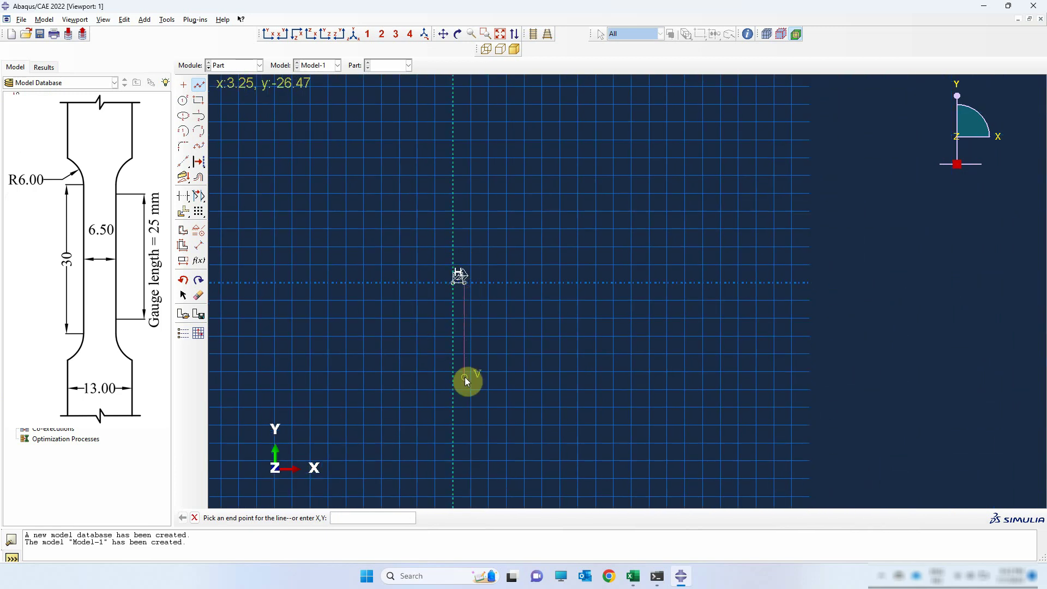
click(464, 429)
key(Escape)
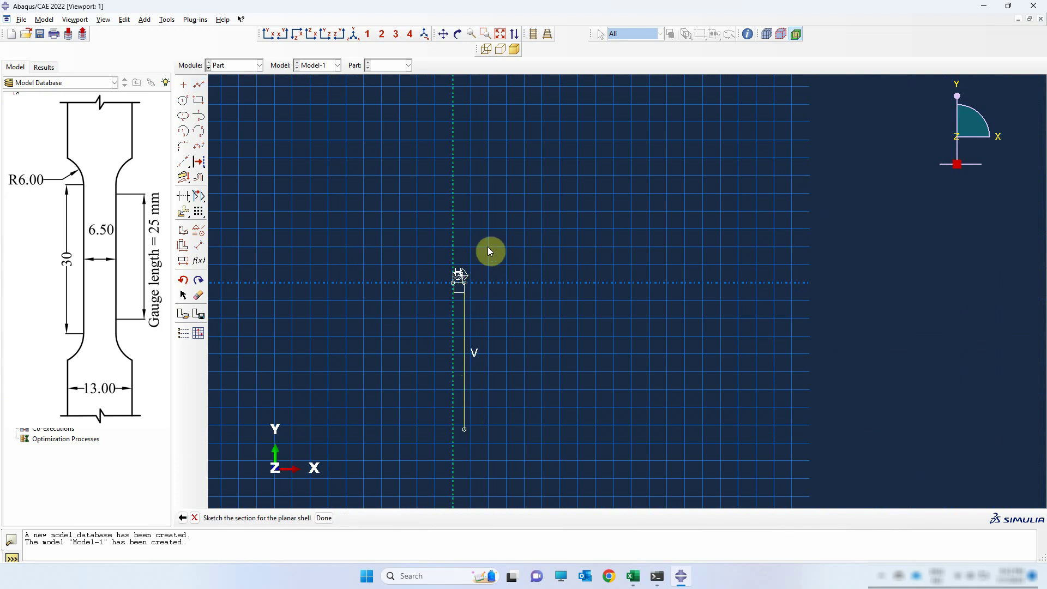
Draw a vertical line about 51 mm long from the origin downward along the axis of symmetry
click(199, 85)
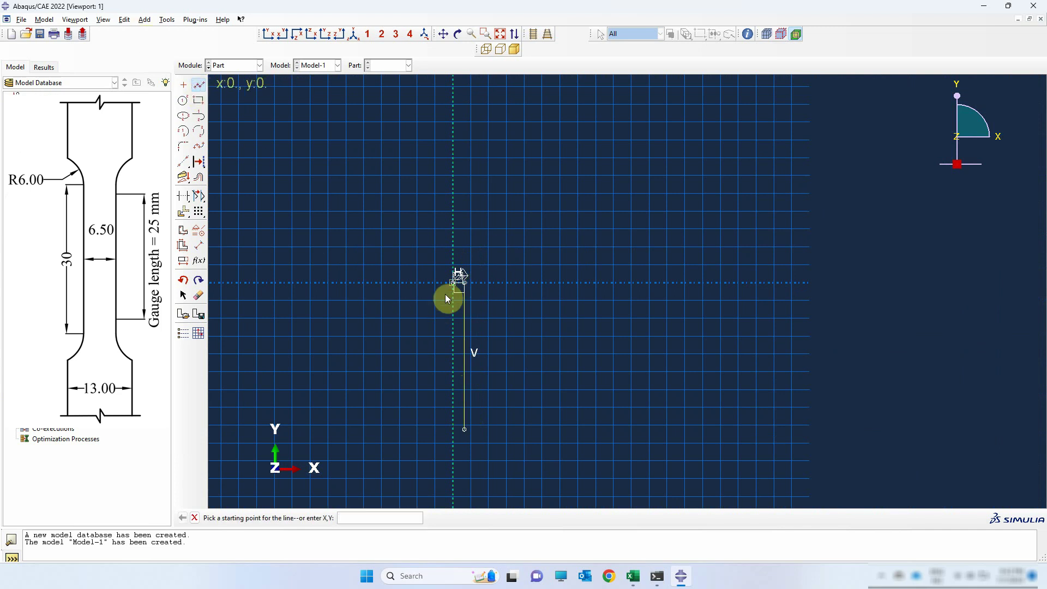
click(450, 284)
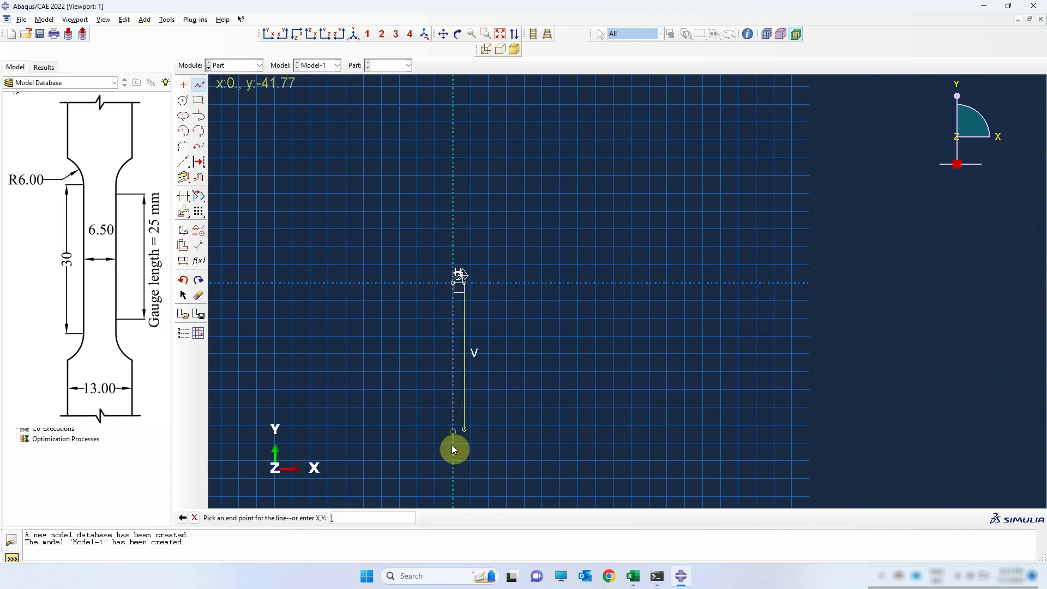
click(452, 465)
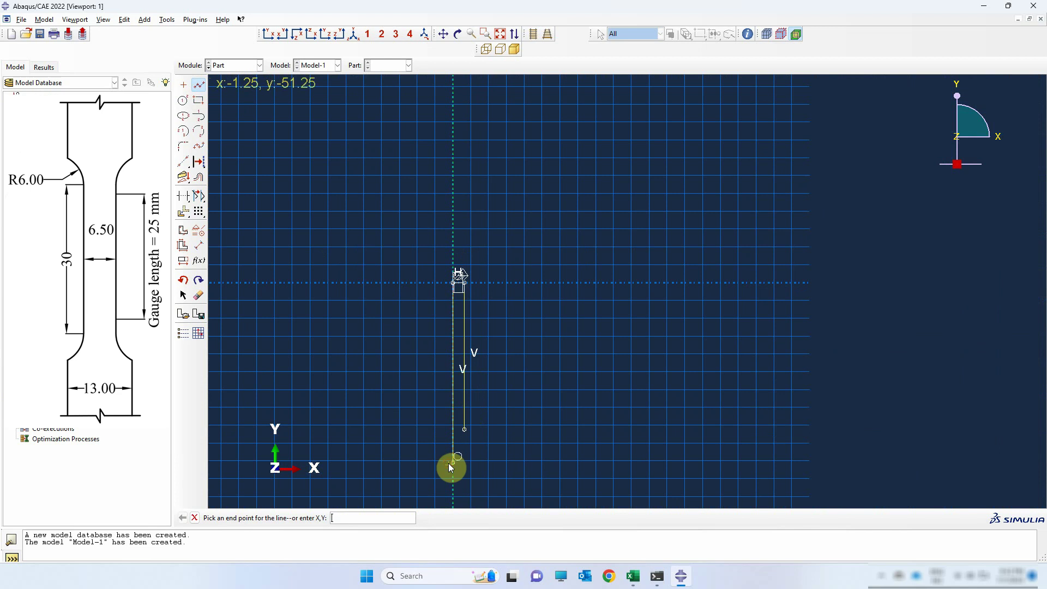
key(Escape)
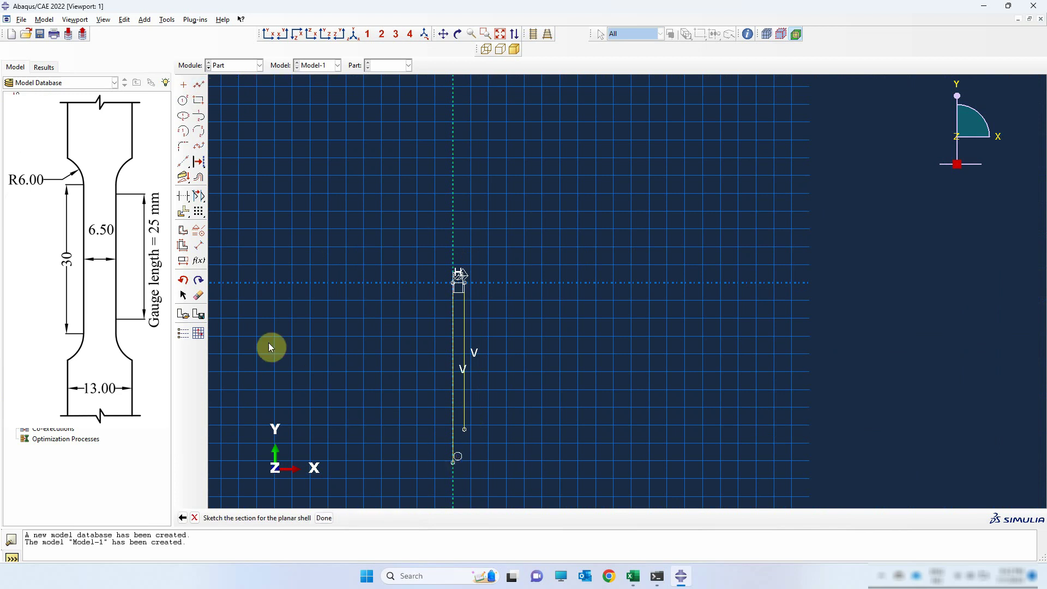
Dimension the vertical distance between the axis line's two endpoints and set it to 150/2
click(200, 249)
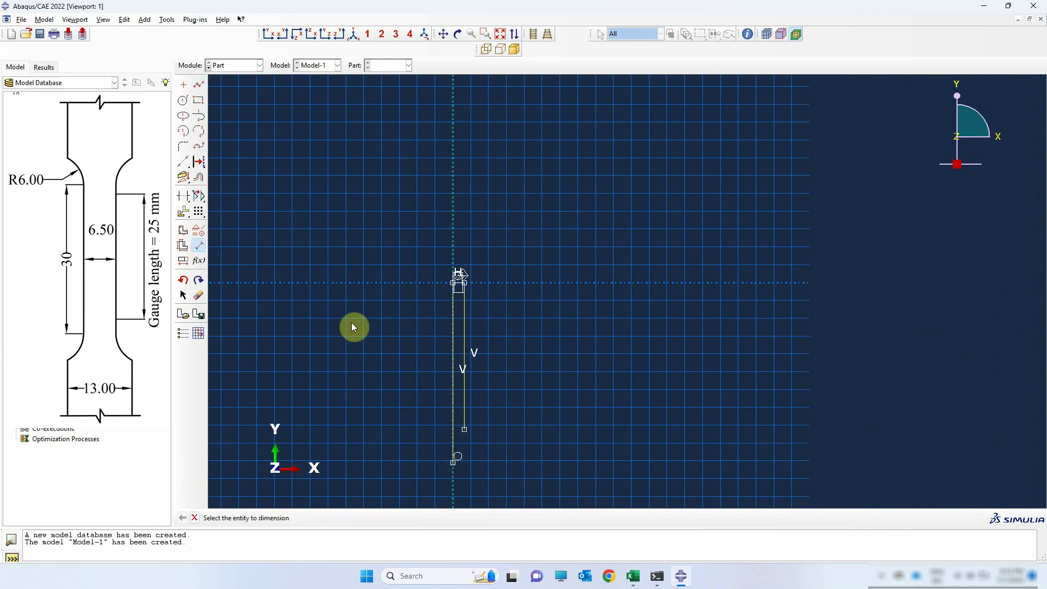
click(451, 355)
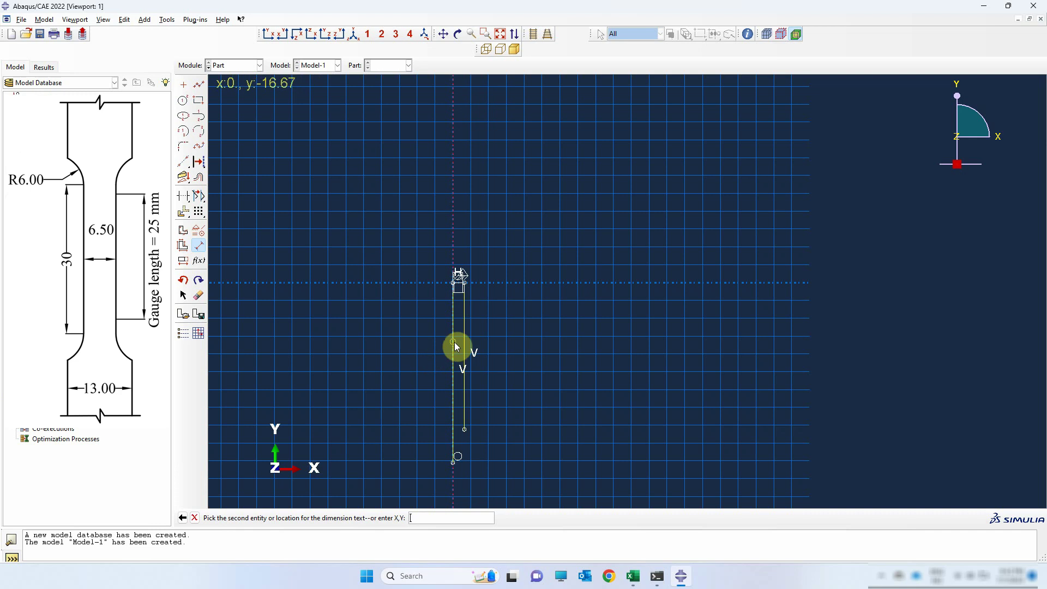
click(457, 347)
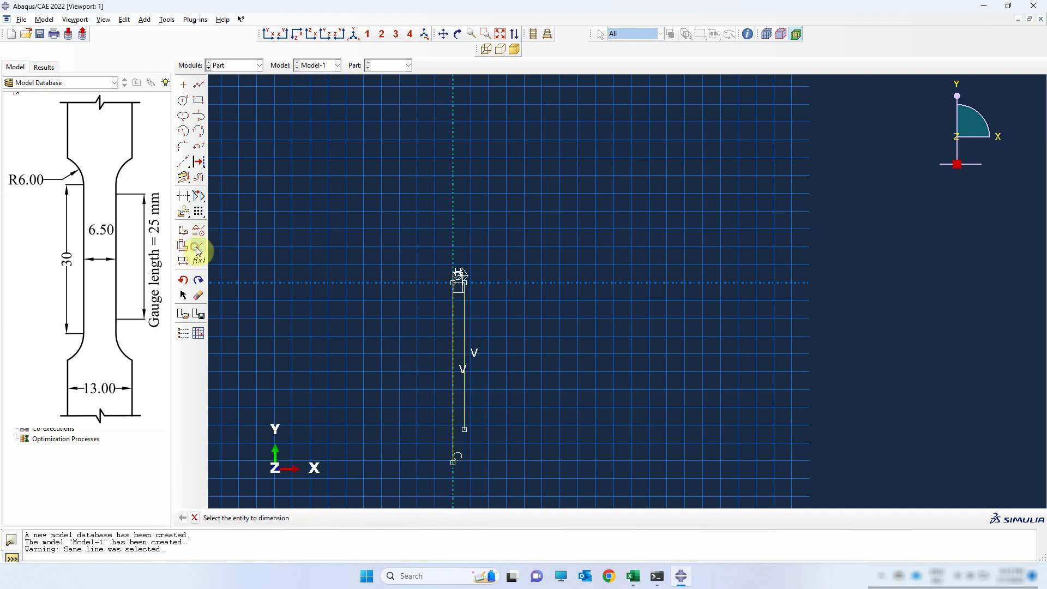
click(451, 284)
click(453, 463)
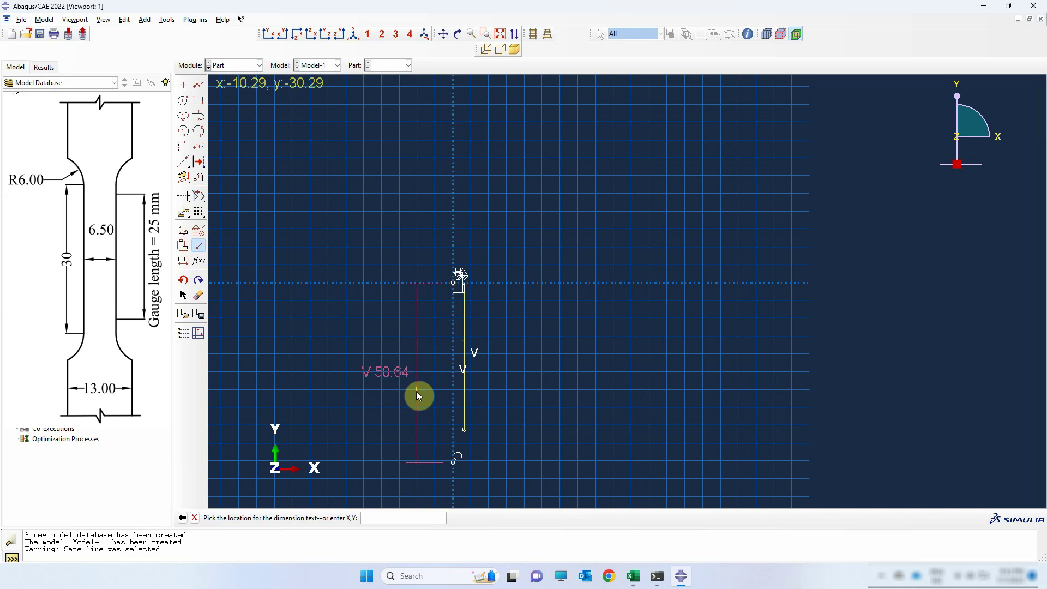
click(416, 390)
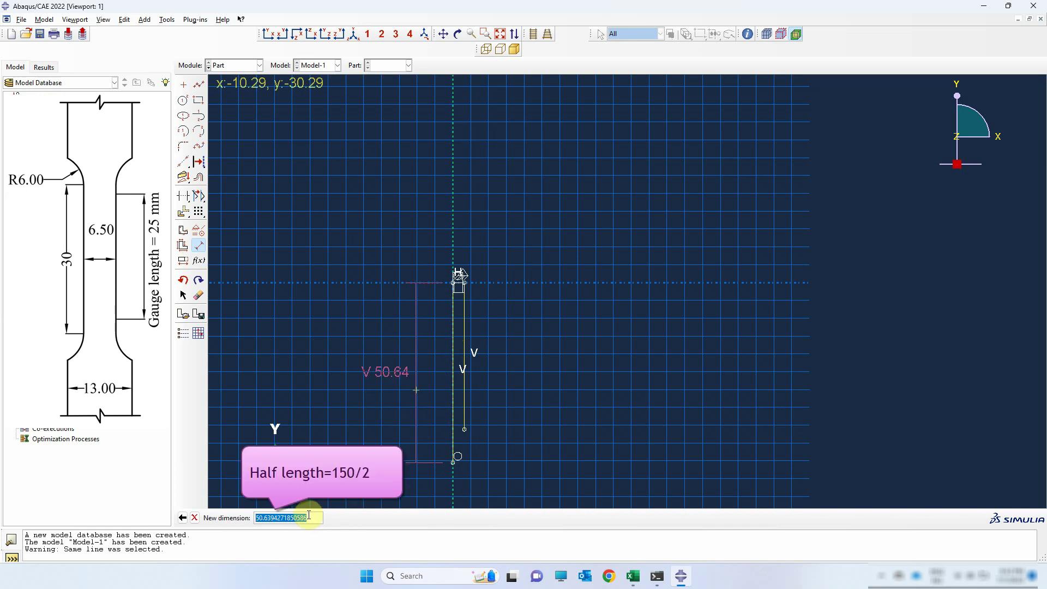
key(BackSpace)
text(150/)
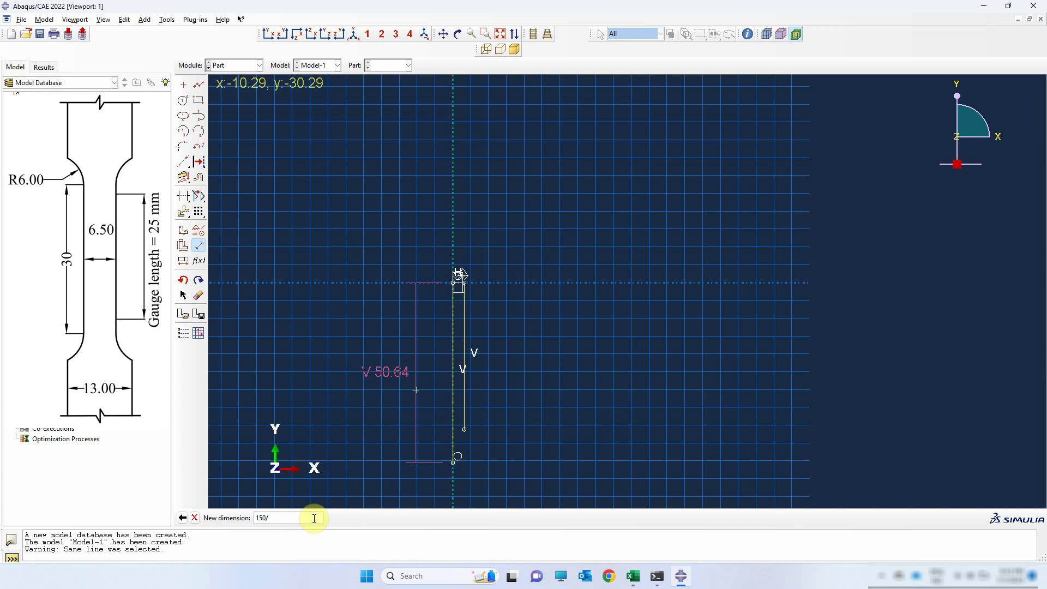
text(2)
key(Return)
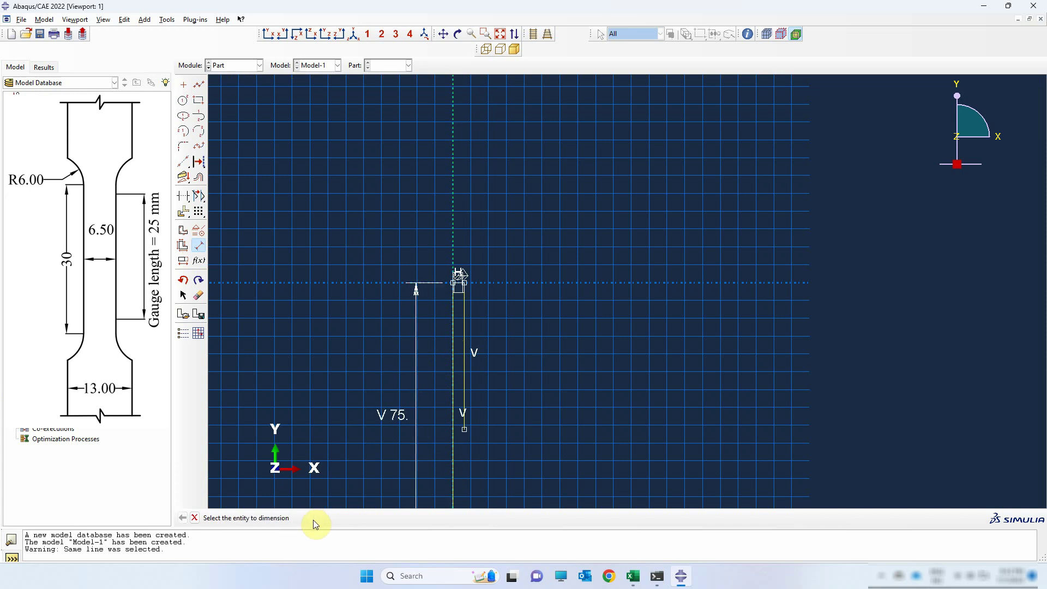
Draw a horizontal line about 15 mm long outward from the lower end of the axis line
scroll(458, 447, up, 3)
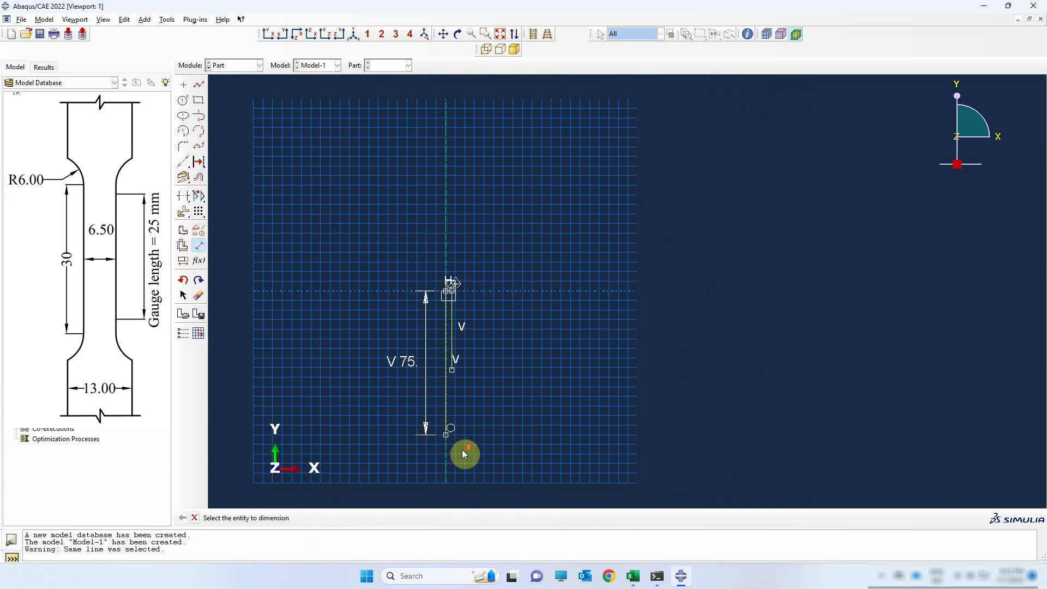
click(196, 88)
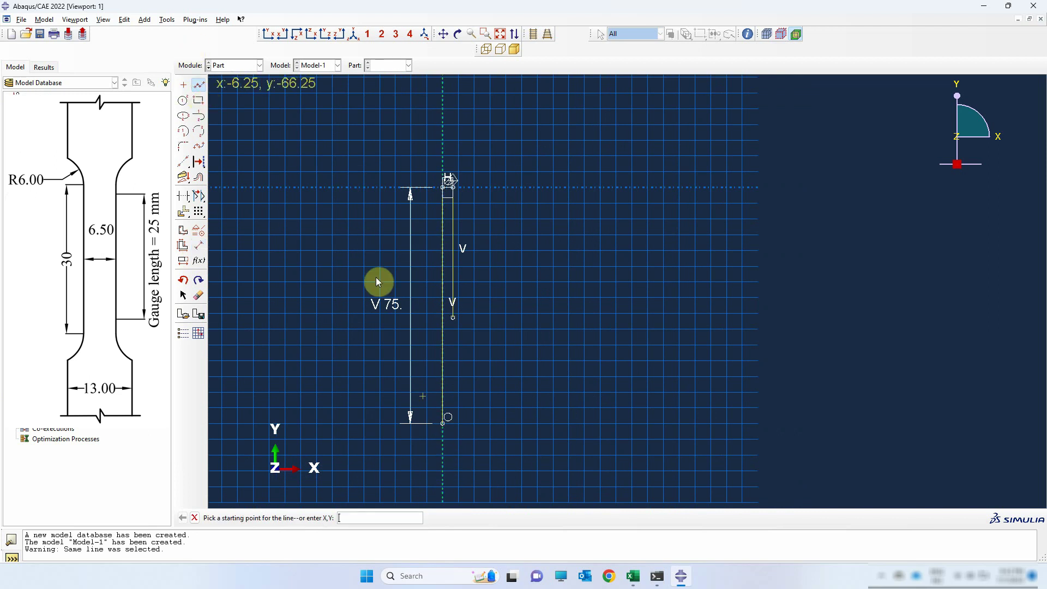
click(449, 426)
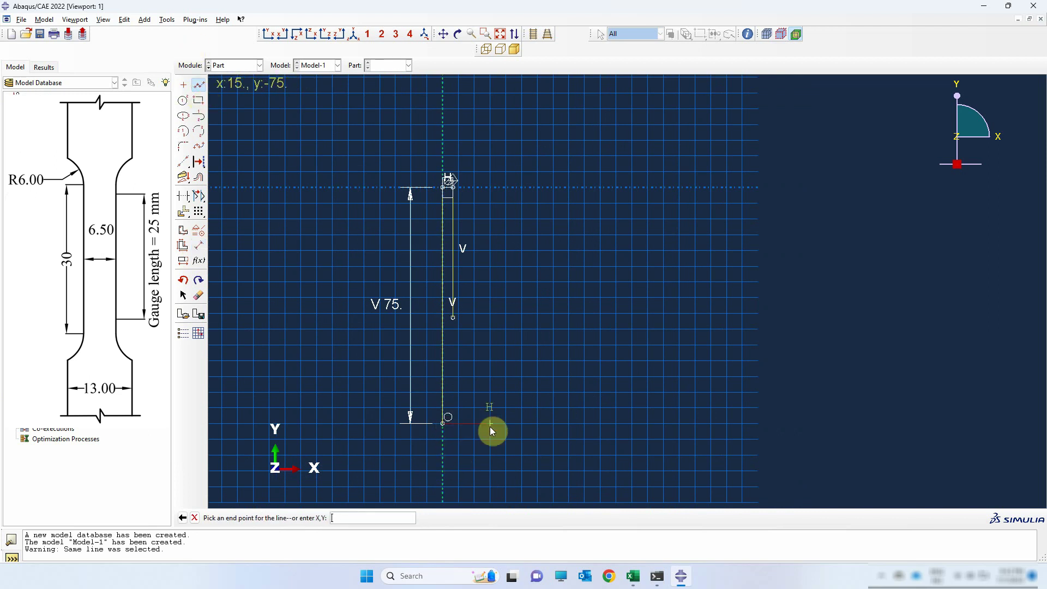
click(490, 424)
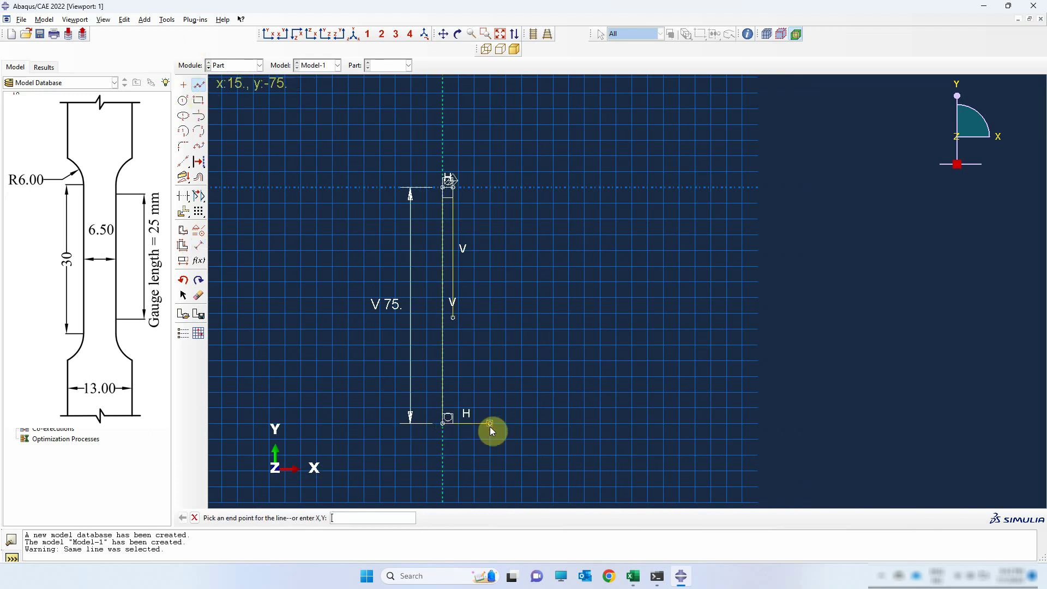
Dimension the horizontal line at the profile's lower end and set its length to 13/2
click(201, 248)
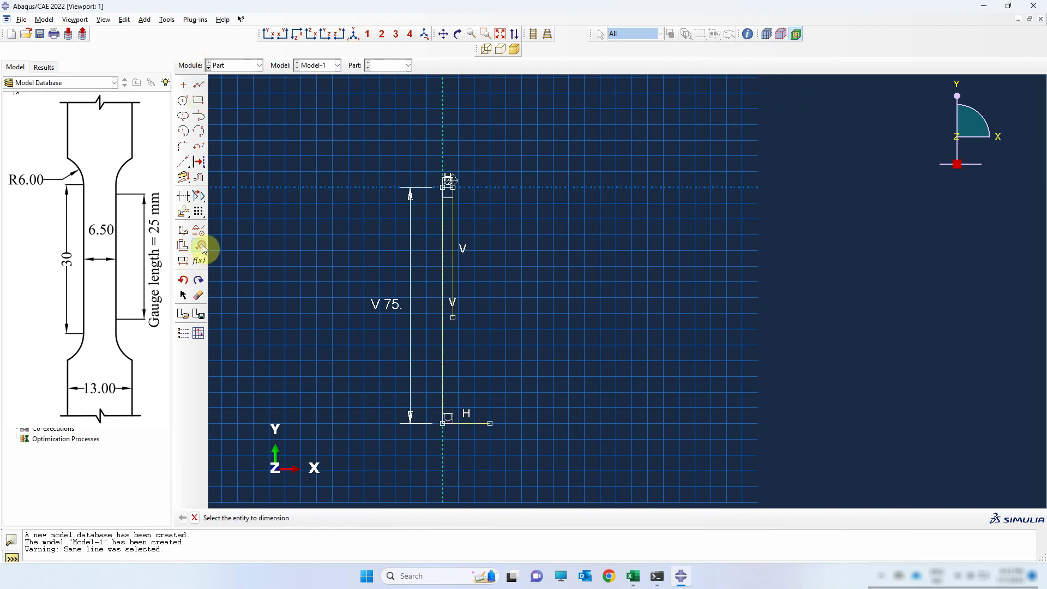
click(467, 427)
click(463, 444)
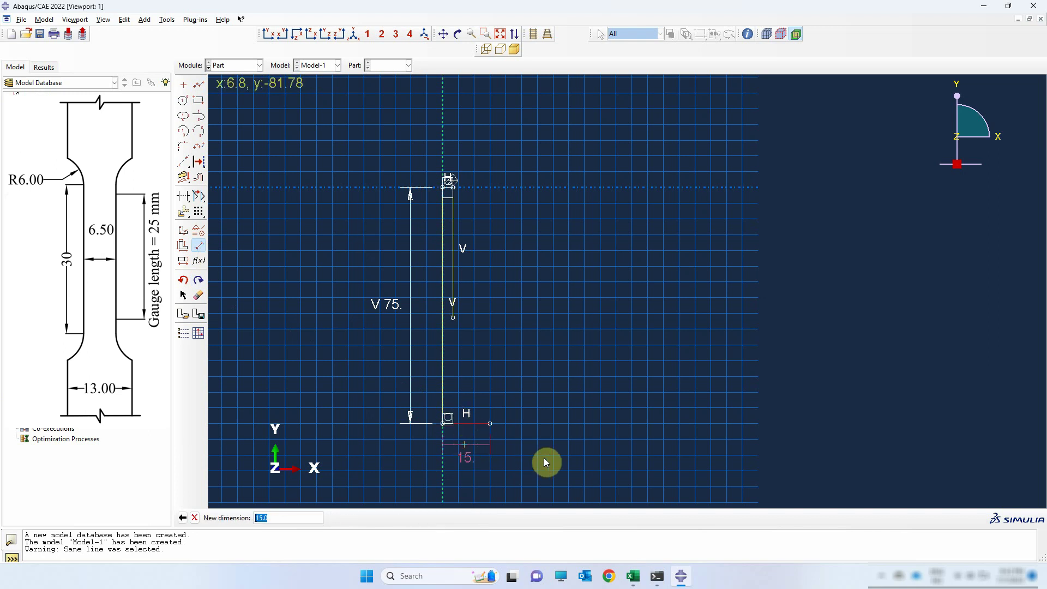
text(13)
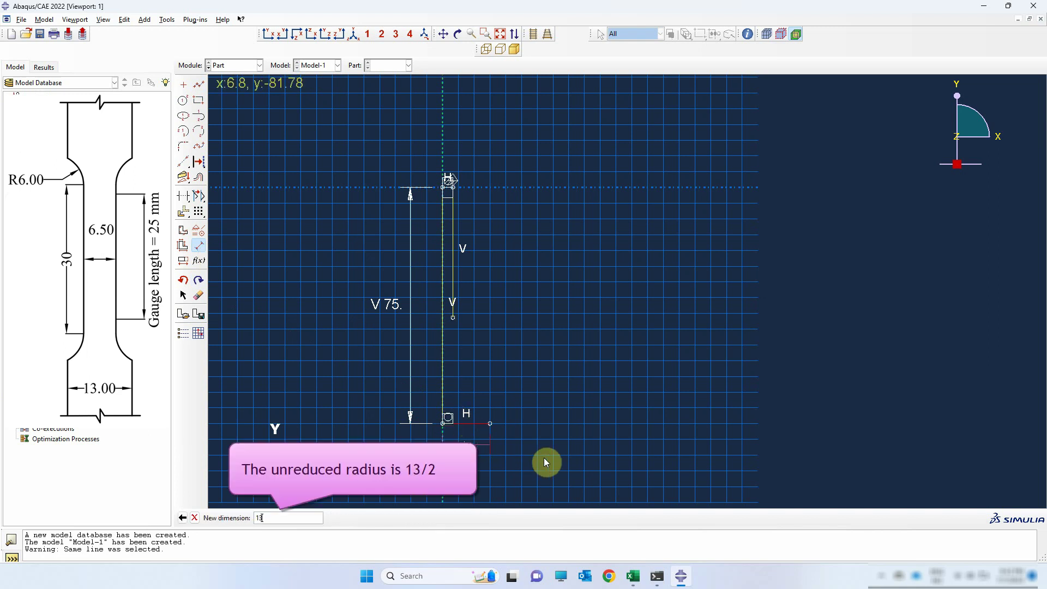
text(/2)
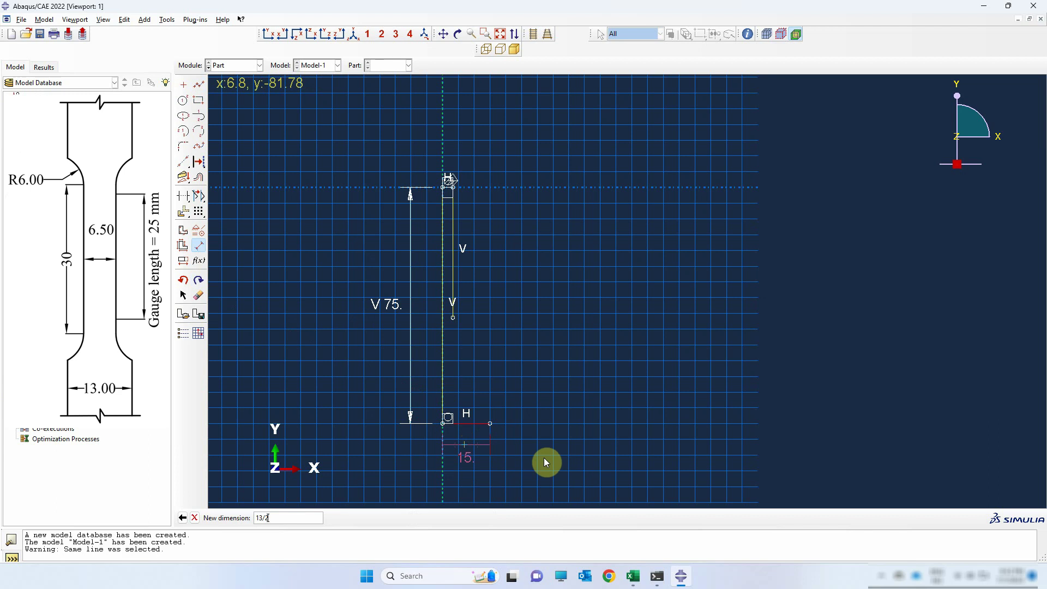
key(Return)
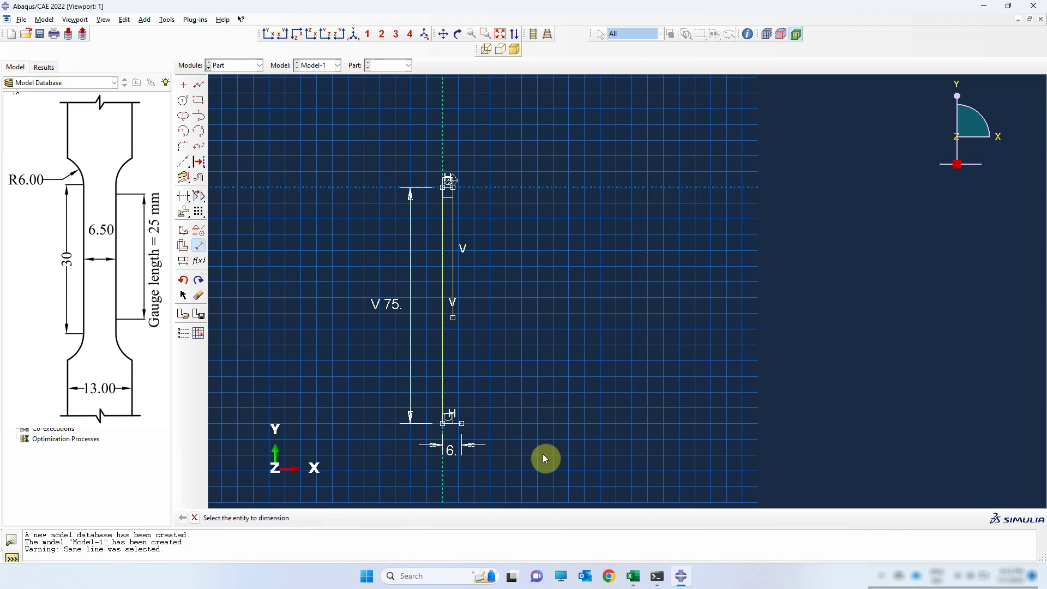
Draw a vertical line about 44 mm long upward from the outer end of the profile's lower horizontal line
click(198, 85)
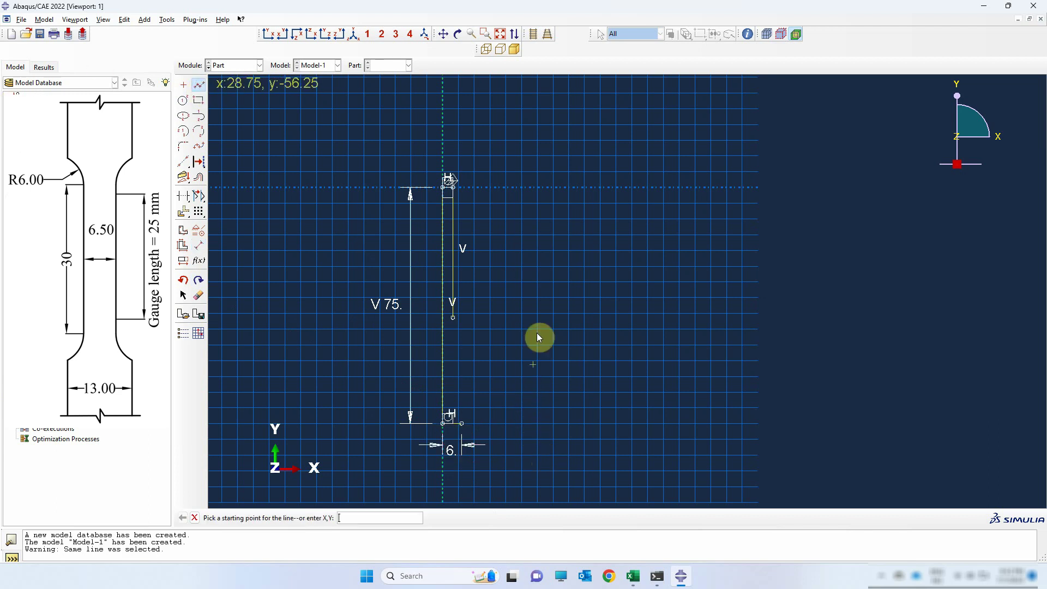
click(462, 423)
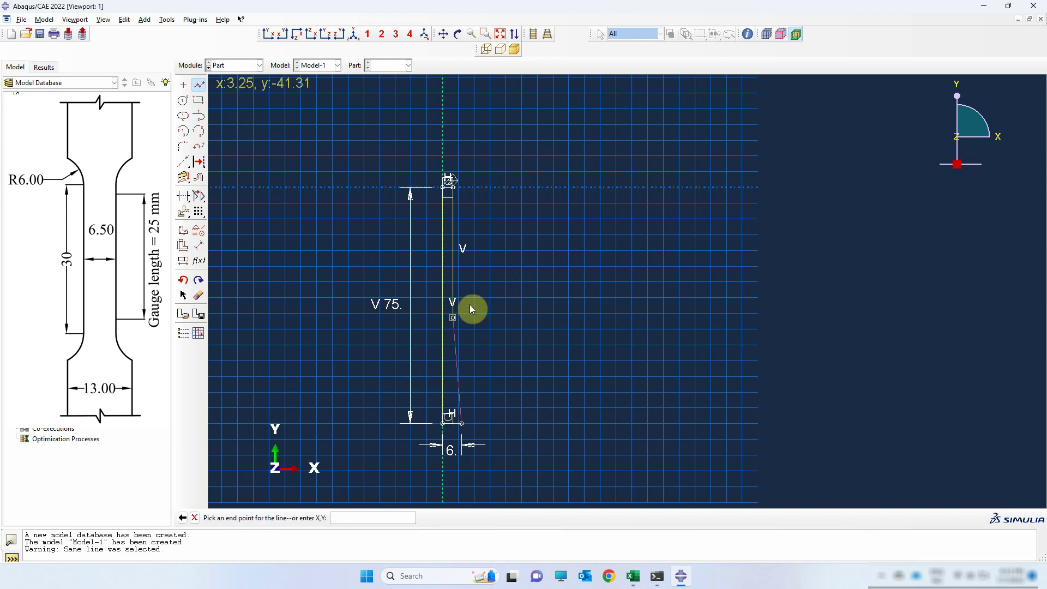
scroll(473, 302, up, 2)
scroll(476, 292, up, 3)
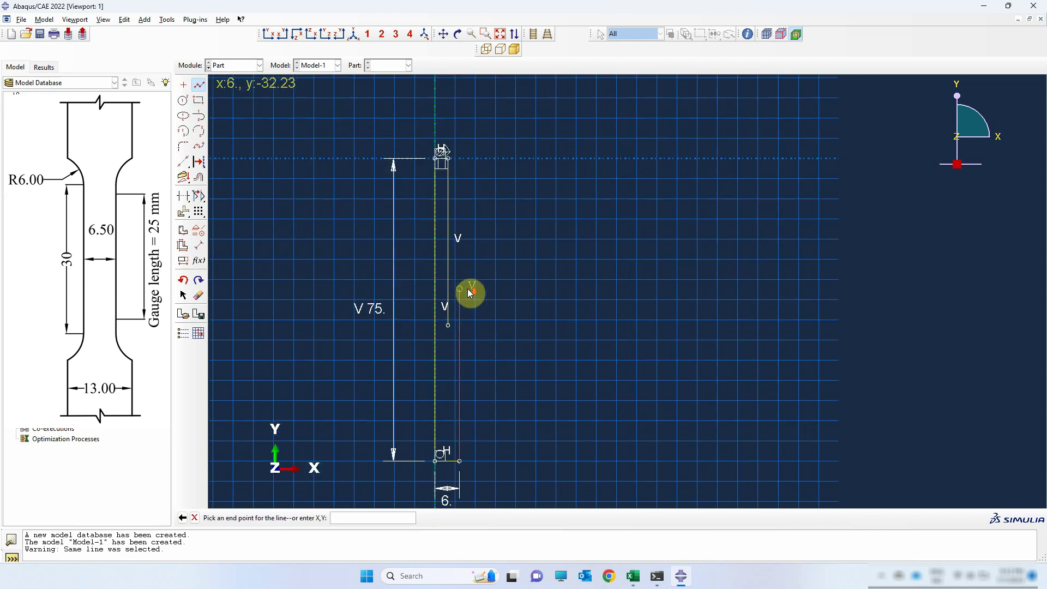
click(464, 286)
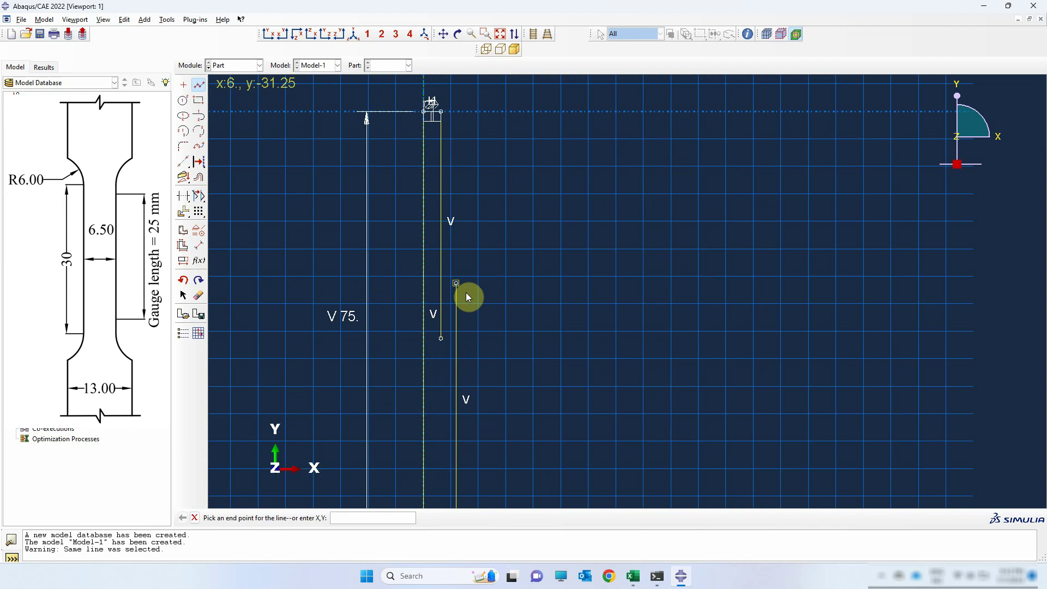
middle_click(466, 293)
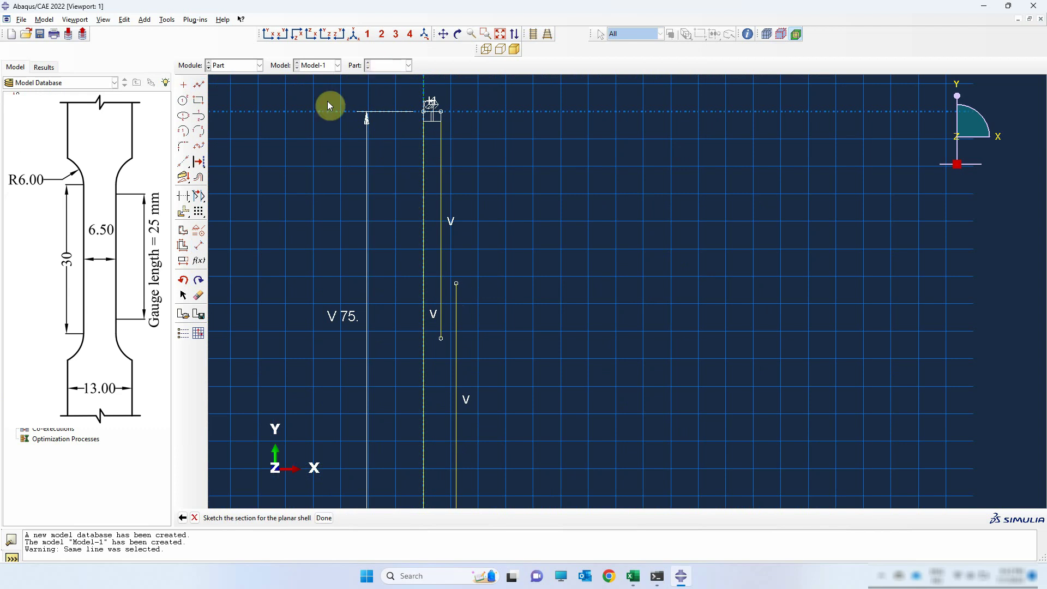
Offset the short horizontal line at the profile's upper end downward by 30/2
click(201, 181)
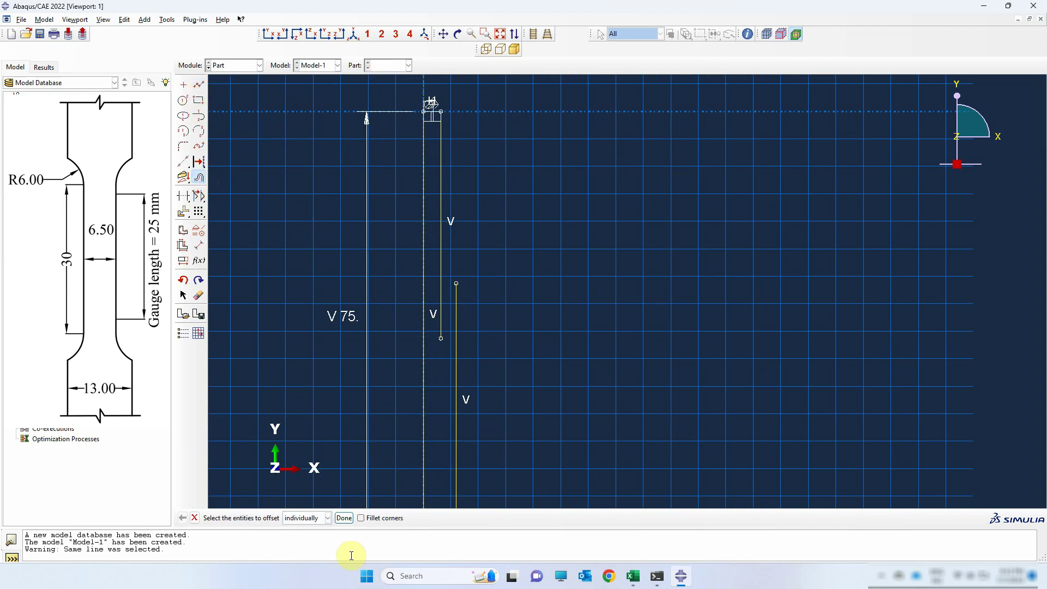
scroll(425, 93, up, 5)
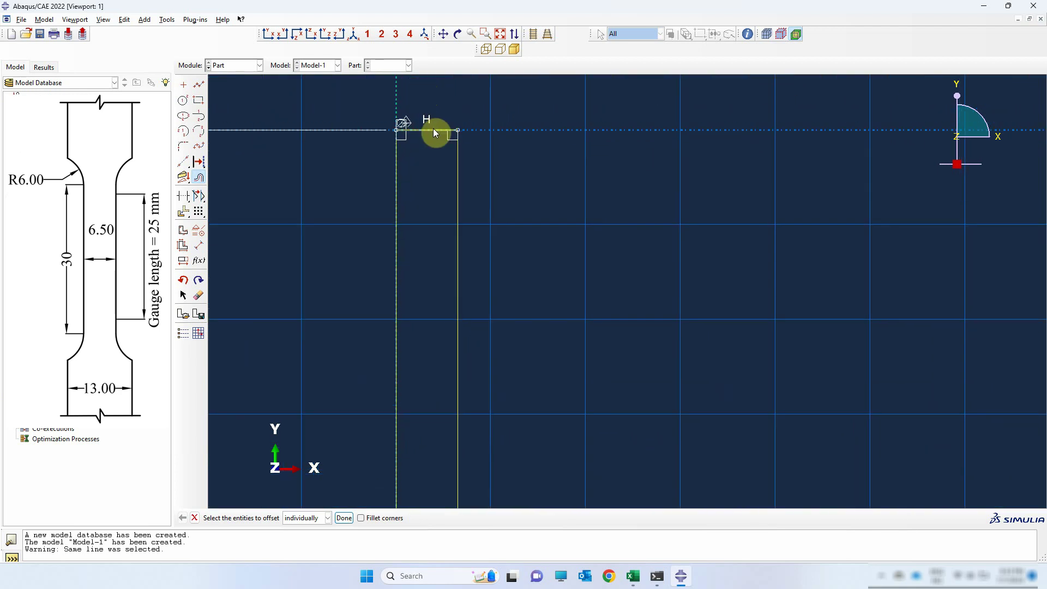
click(340, 519)
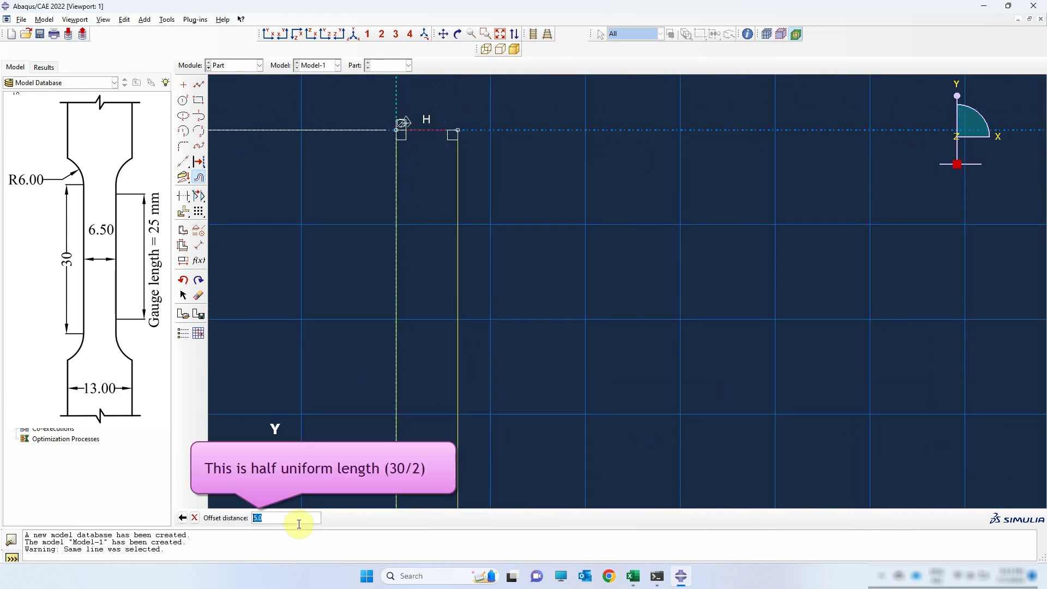
text(1)
text(3)
text(0)
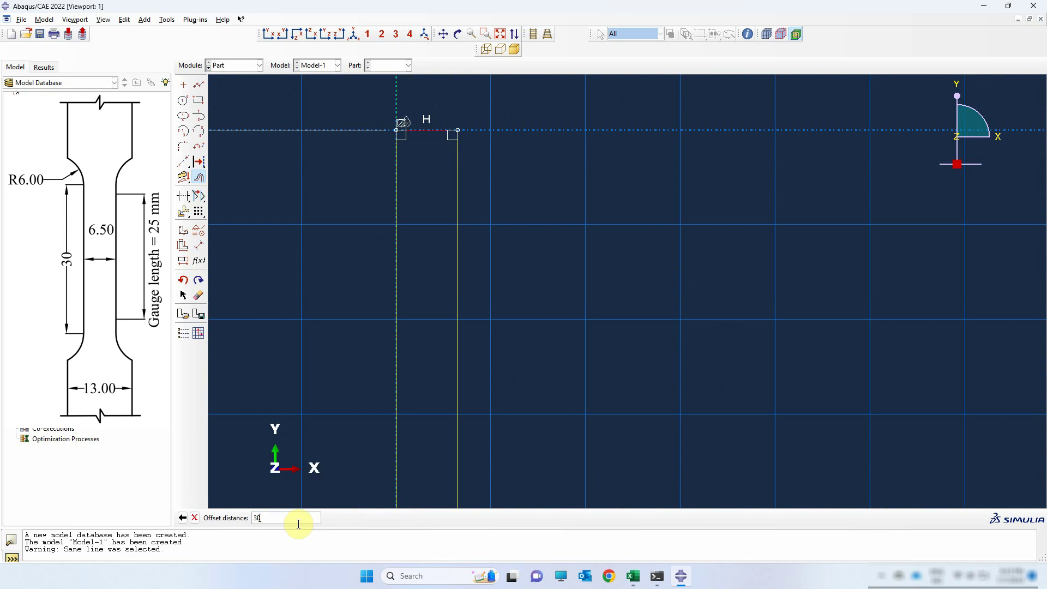
text(/2)
key(Return)
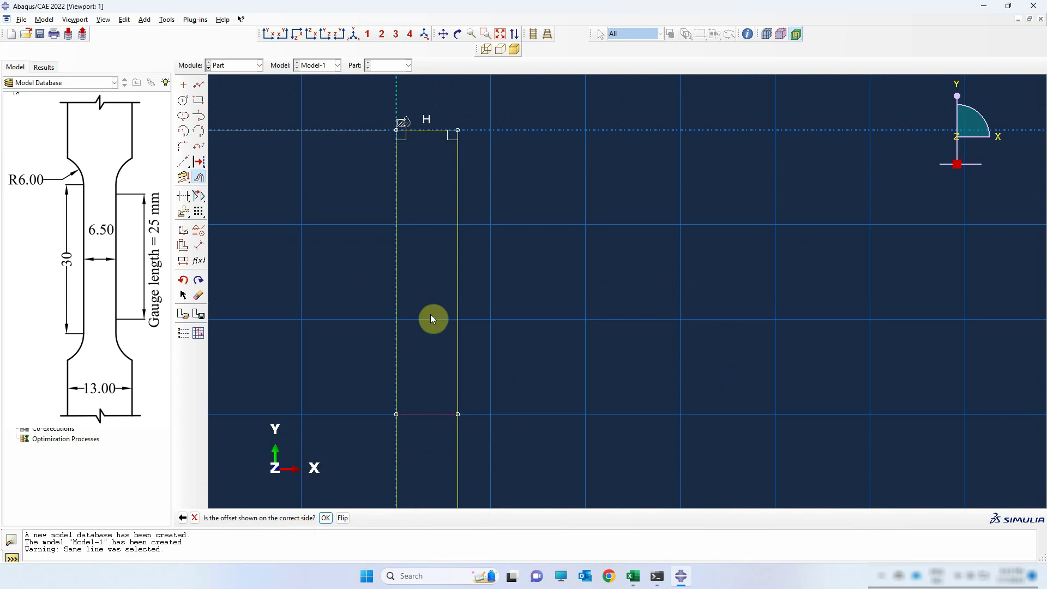
scroll(431, 280, down, 2)
scroll(431, 279, down, 2)
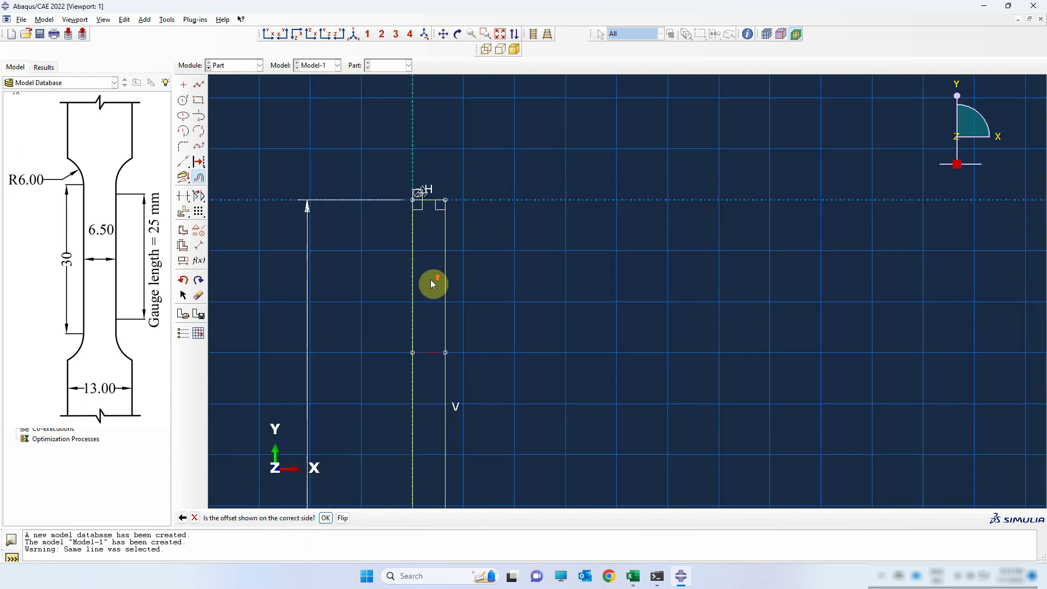
click(326, 519)
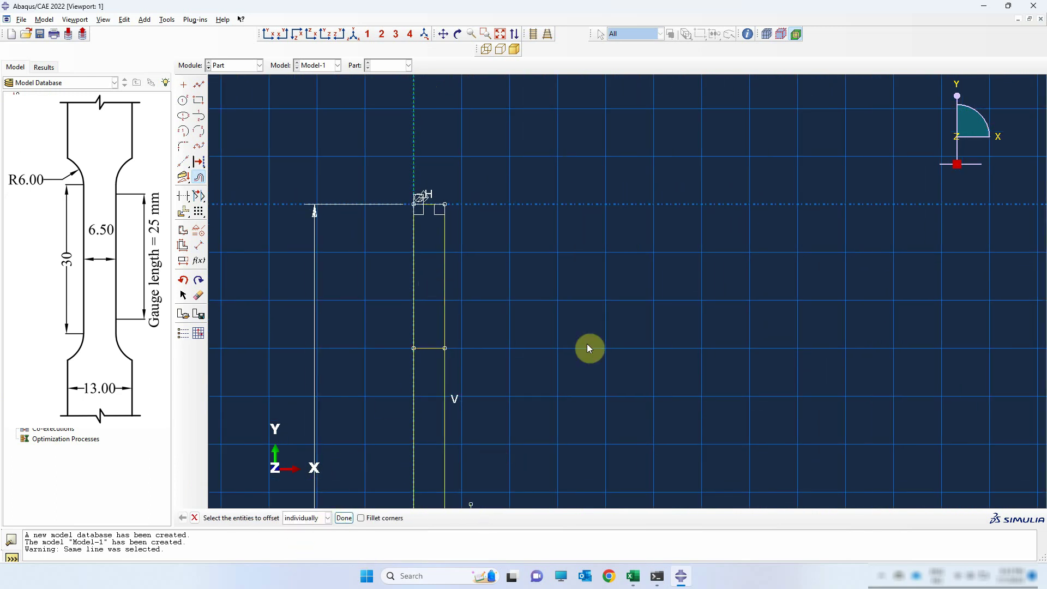
Draw a circle of about 5 mm radius outside the profile, with its centre level with the offset line
scroll(588, 183, down, 3)
scroll(643, 359, up, 1)
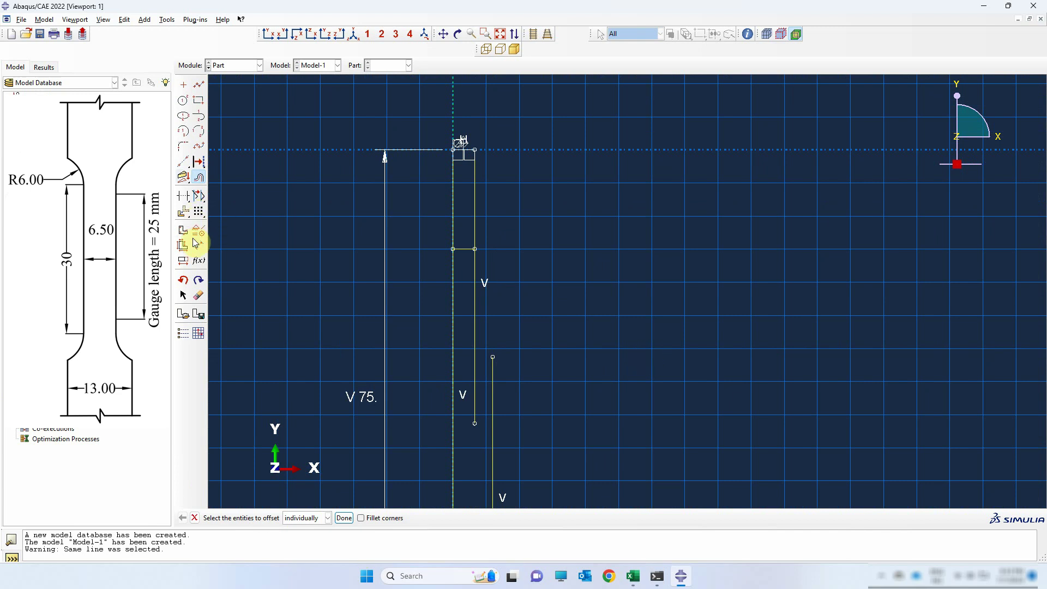
click(183, 101)
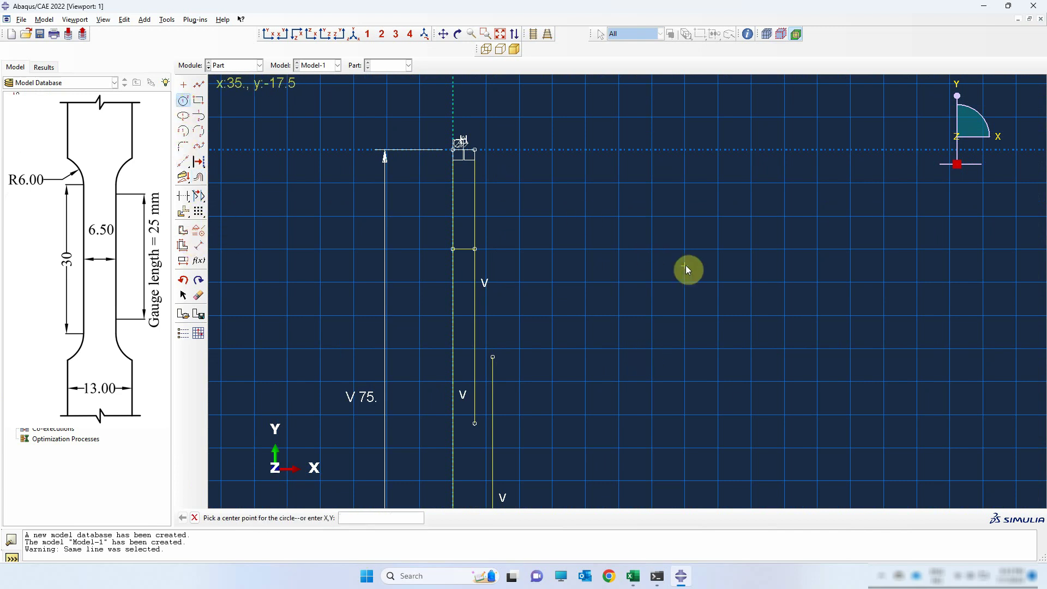
click(684, 249)
click(652, 248)
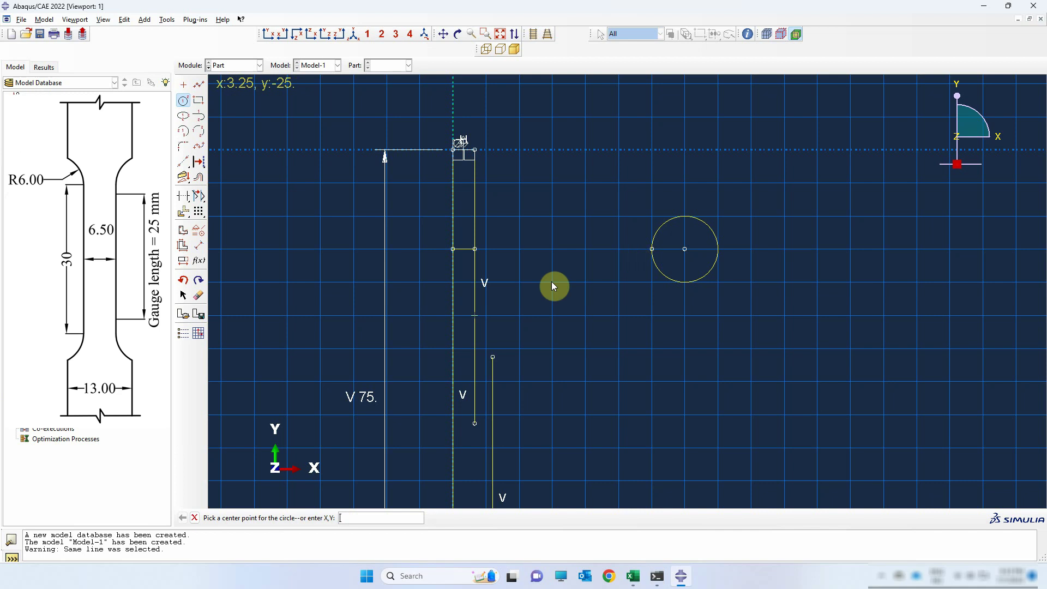
Dimension the circle's radius and set it to 6
click(198, 249)
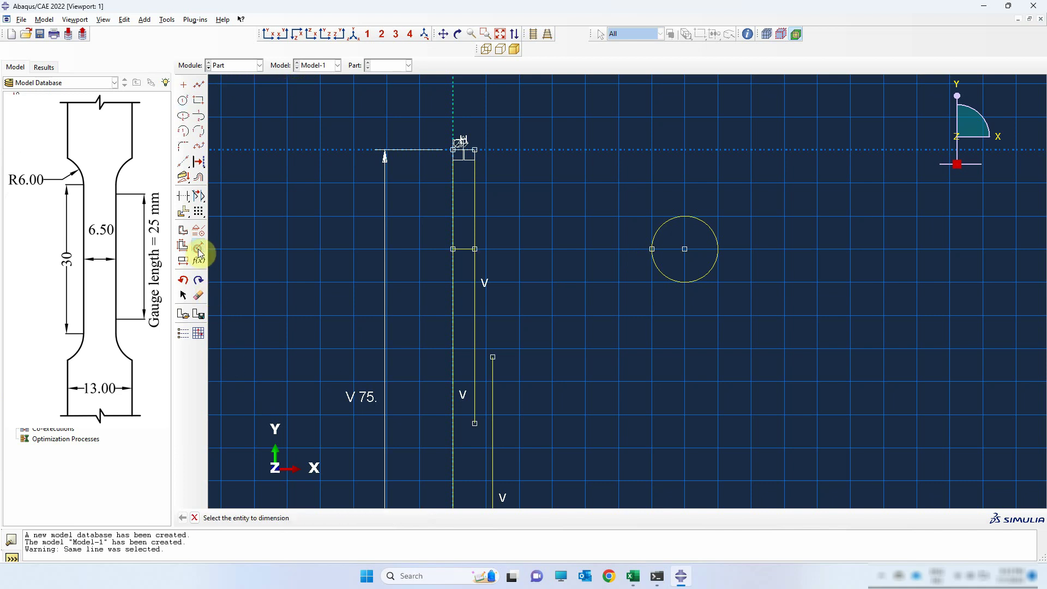
click(676, 282)
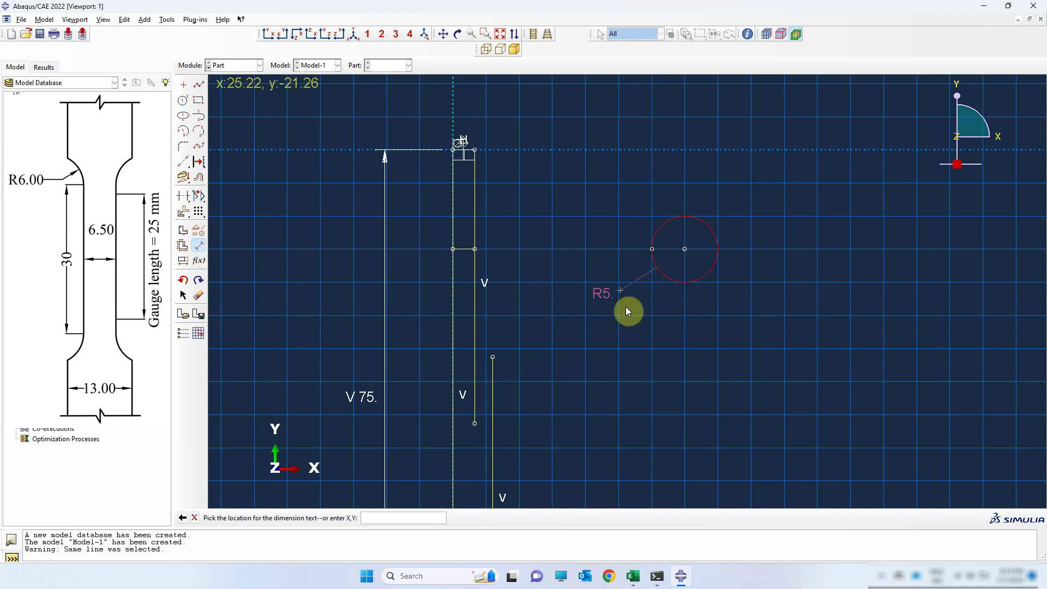
click(607, 272)
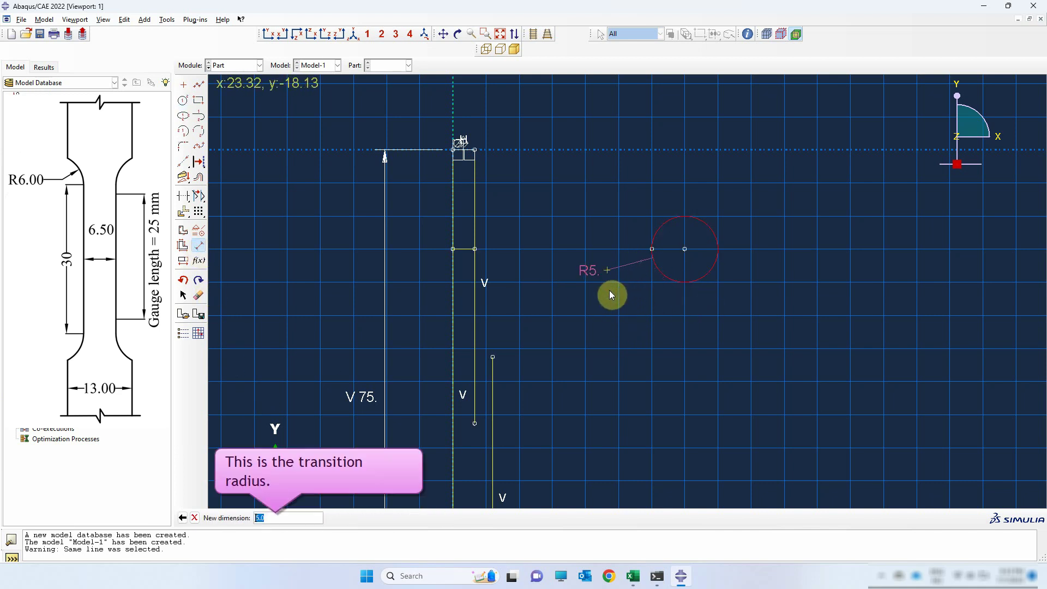
text(6)
key(Return)
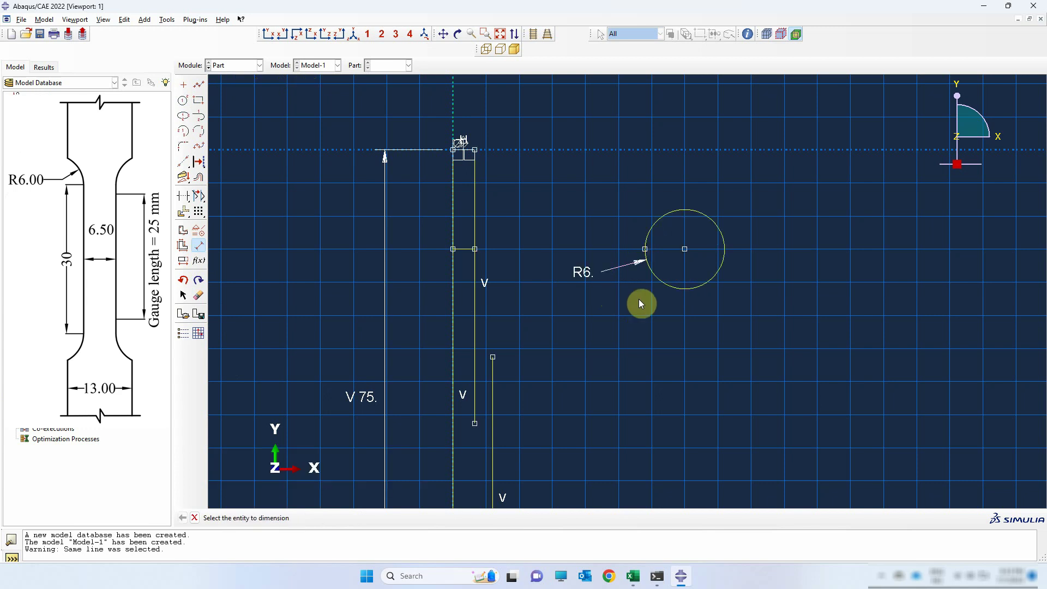
Move the circle so that its perimeter point nearest the profile lands on the outer end of the offset line
click(184, 213)
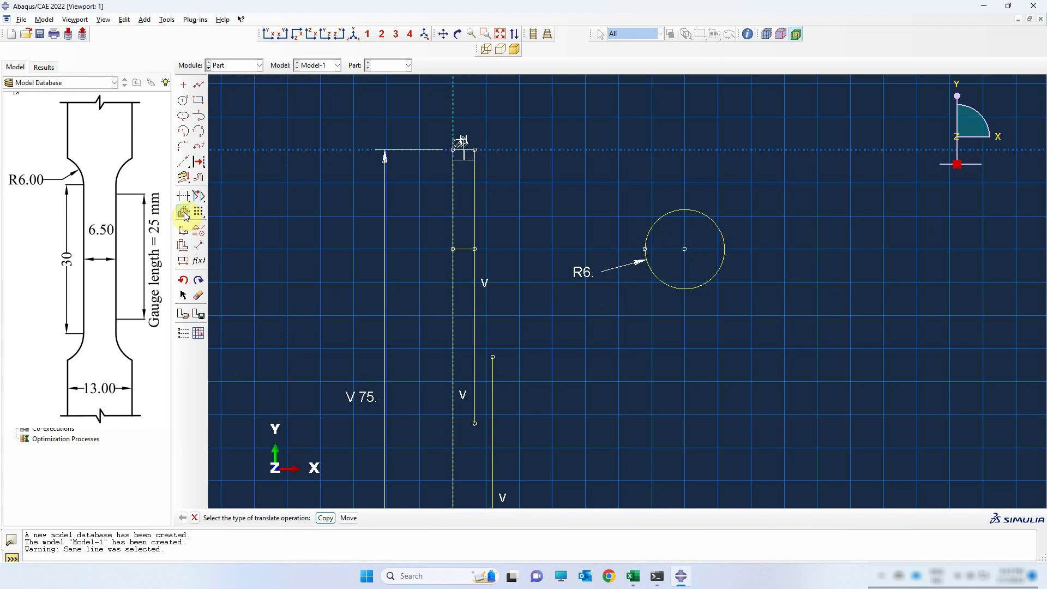
click(348, 518)
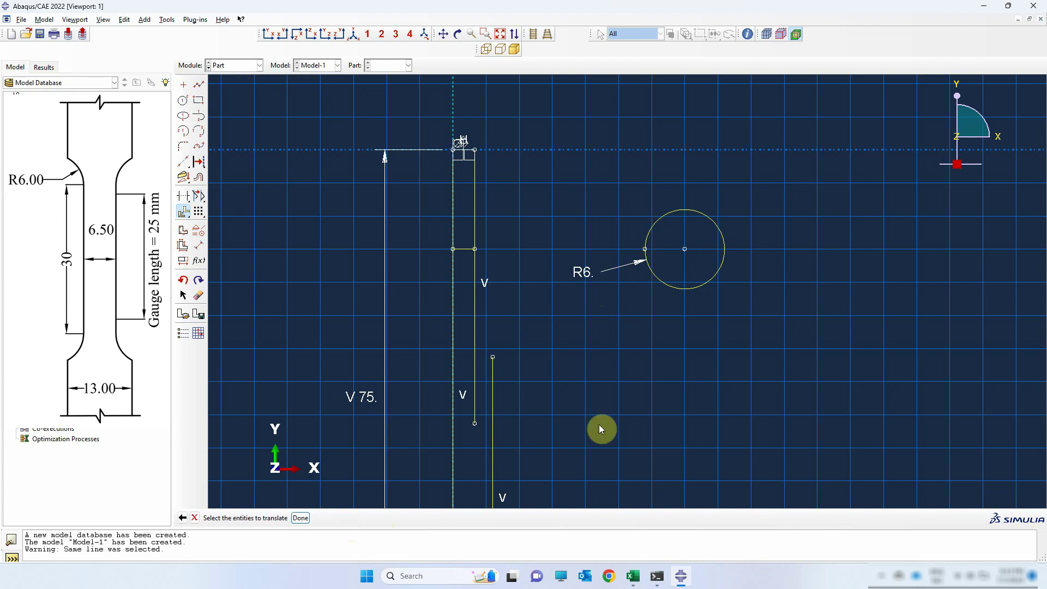
click(725, 258)
click(301, 518)
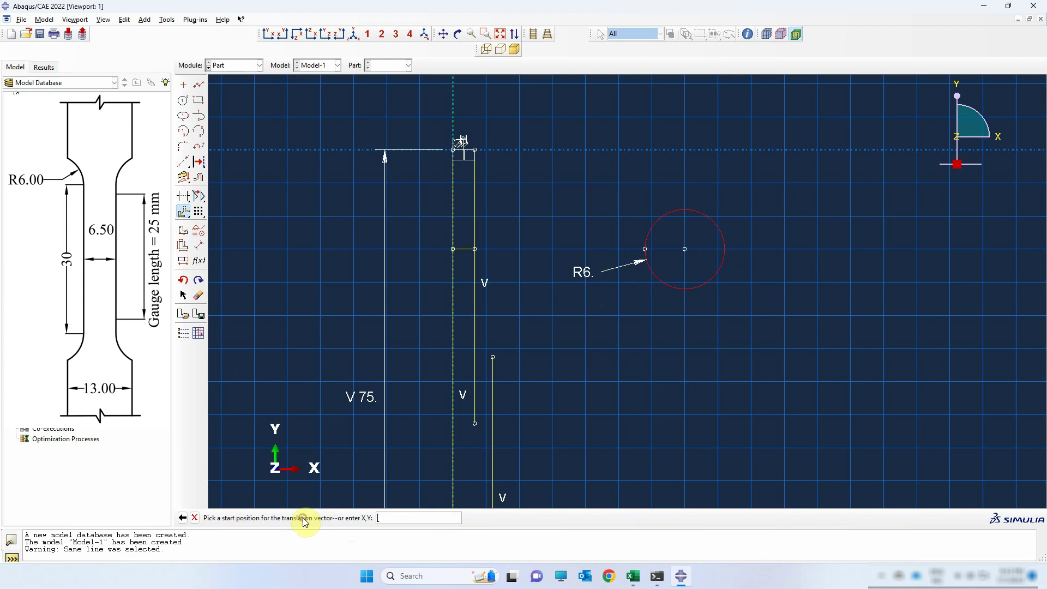
click(645, 250)
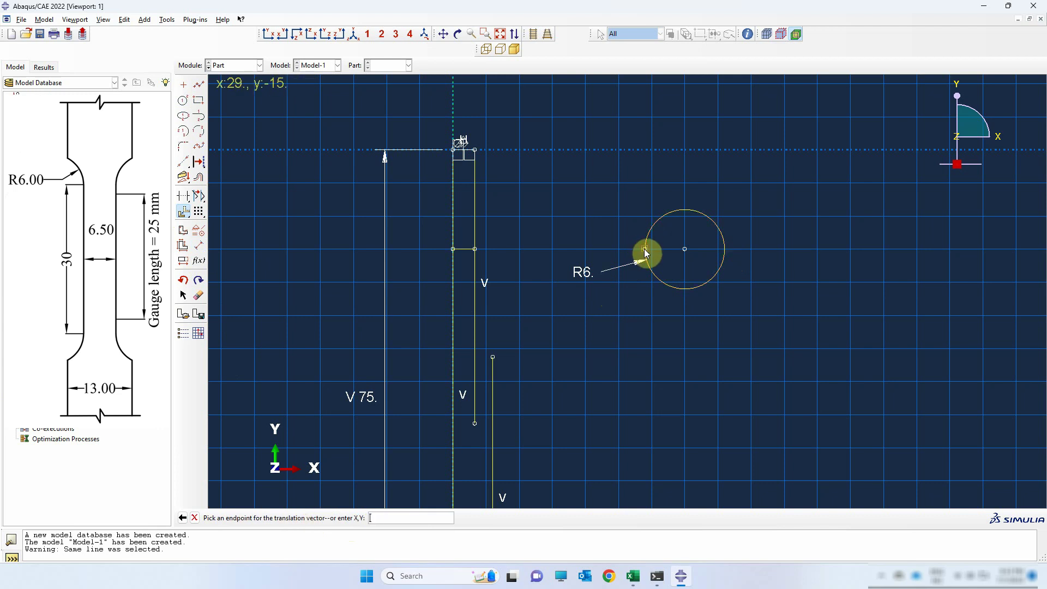
click(479, 250)
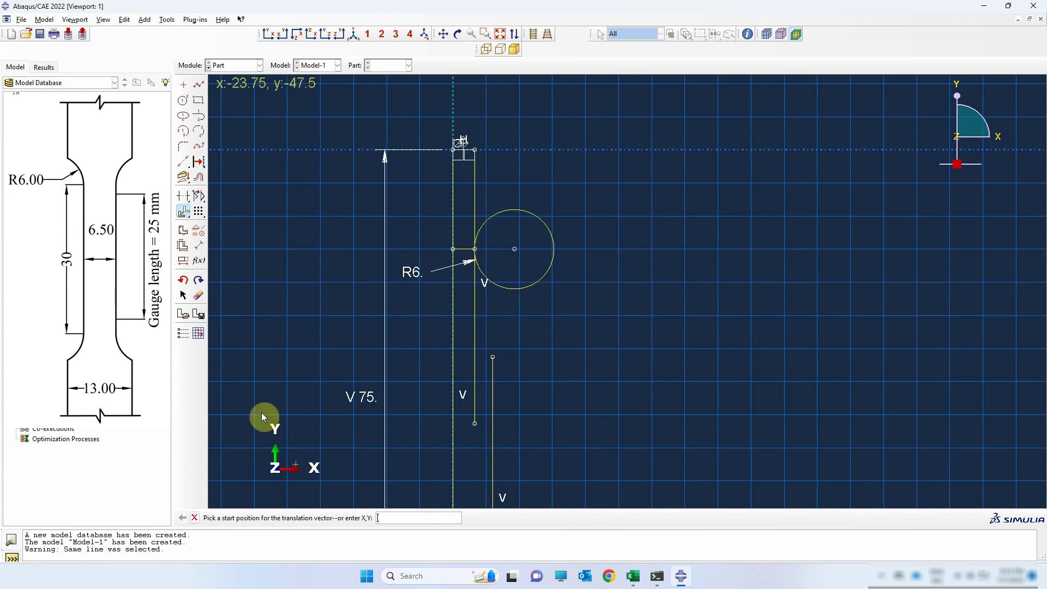
click(194, 518)
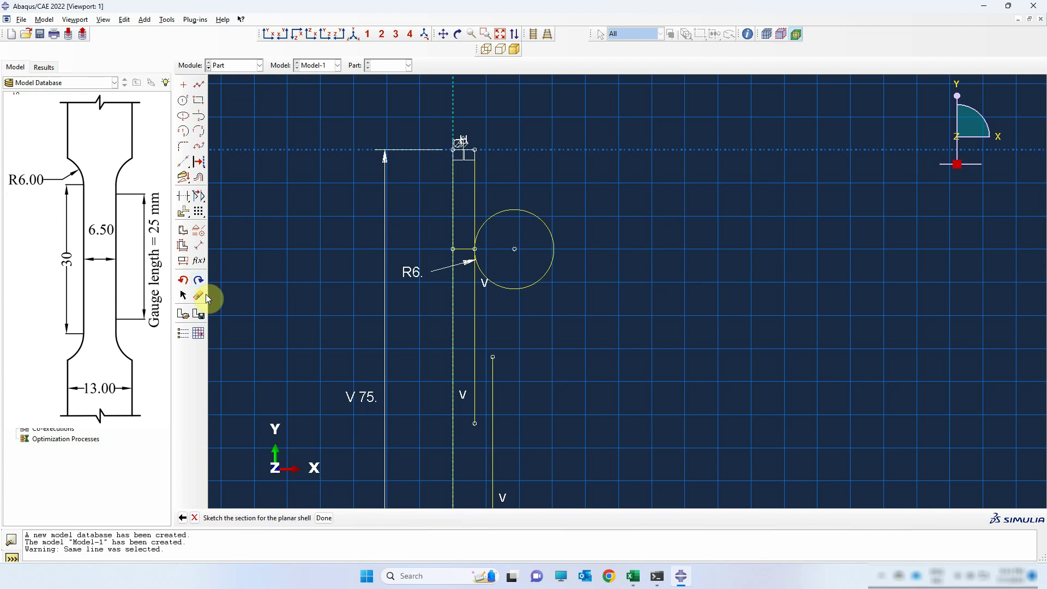
Extend the outer vertical line of the grip section up to the circle
click(187, 199)
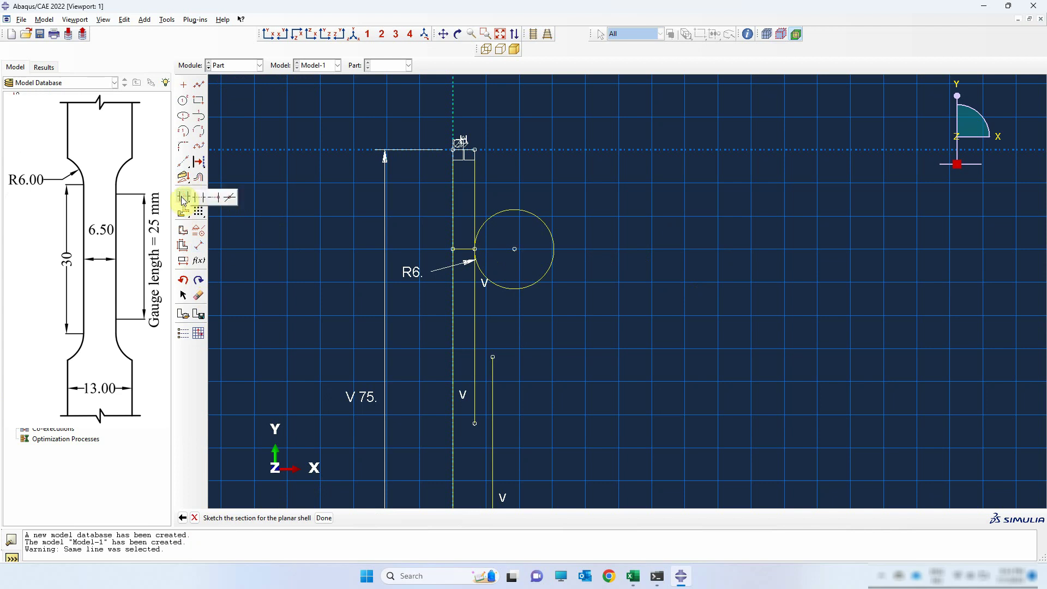
click(218, 202)
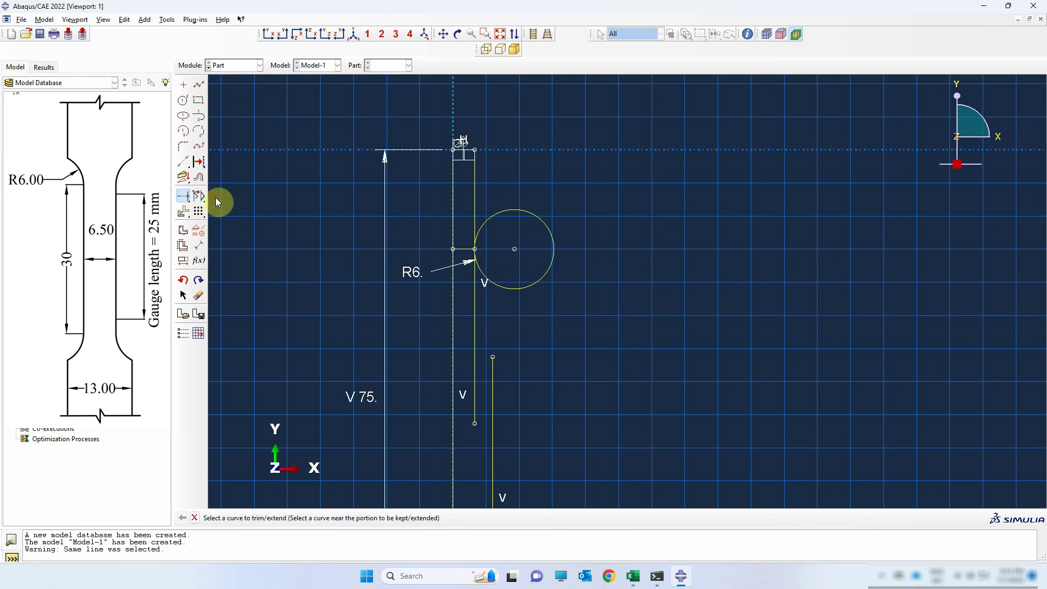
click(492, 388)
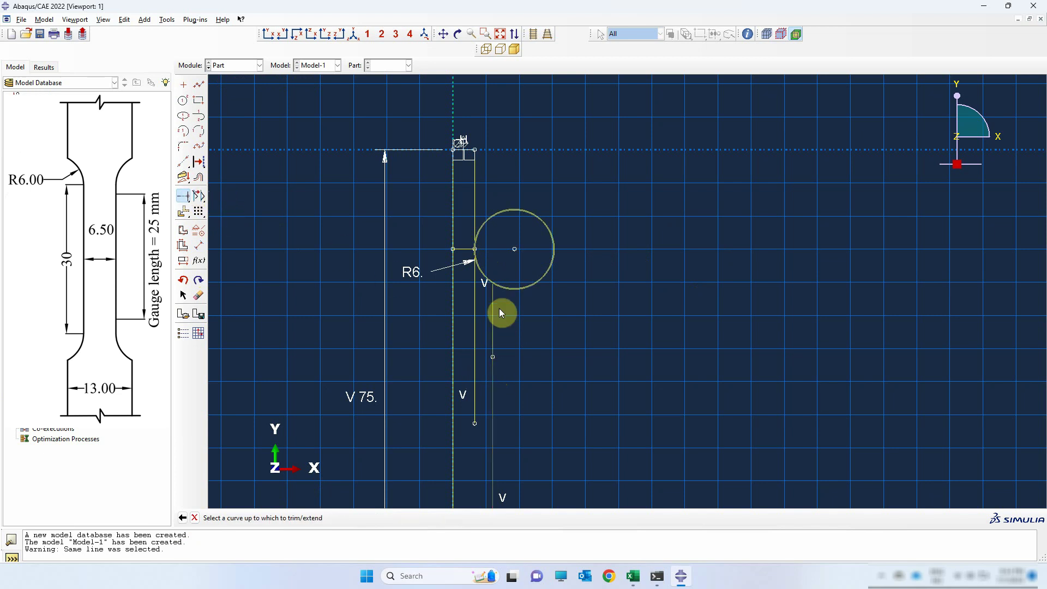
click(497, 289)
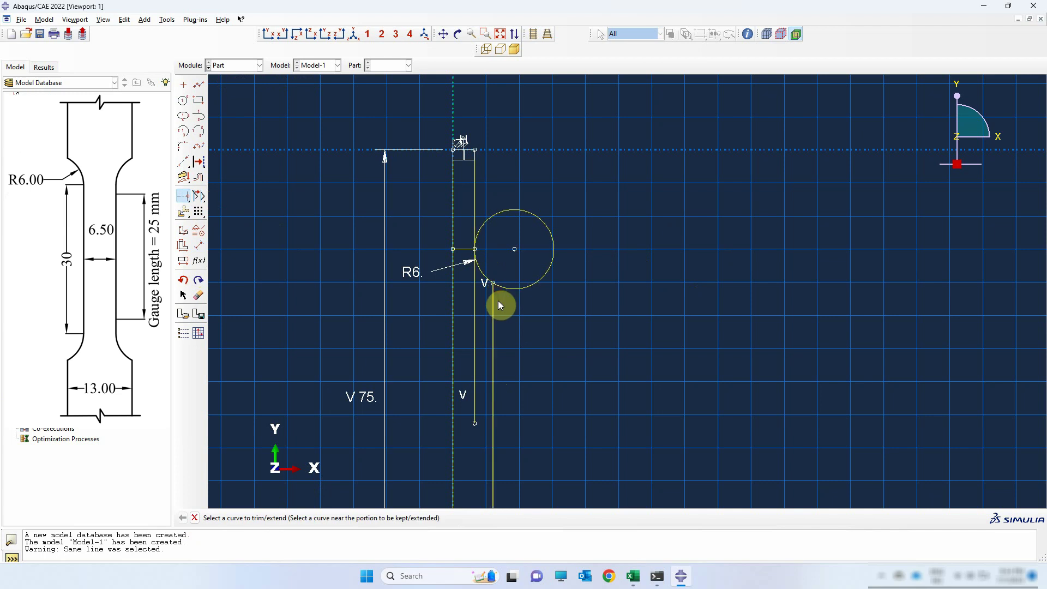
Auto-trim the circle down to its transition arc, and remove the gauge line's portion below the arc and the offset helper line
click(187, 198)
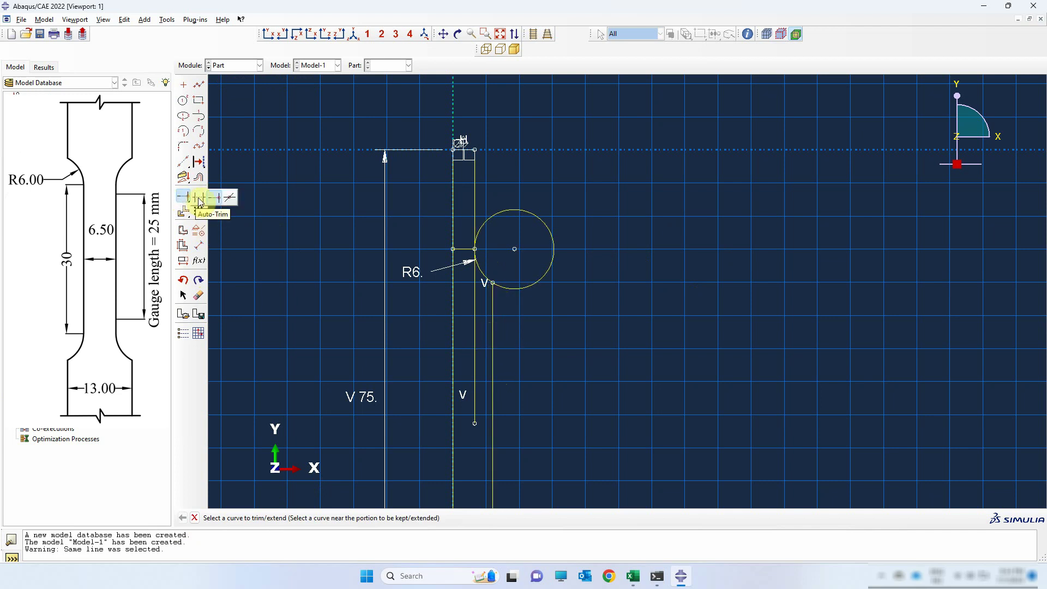
click(199, 198)
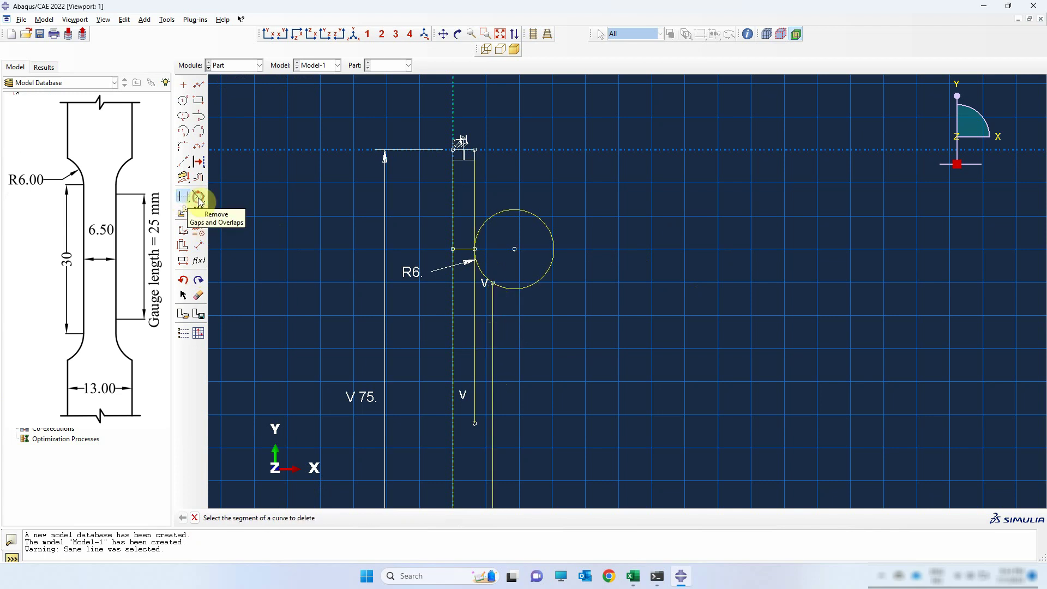
click(516, 214)
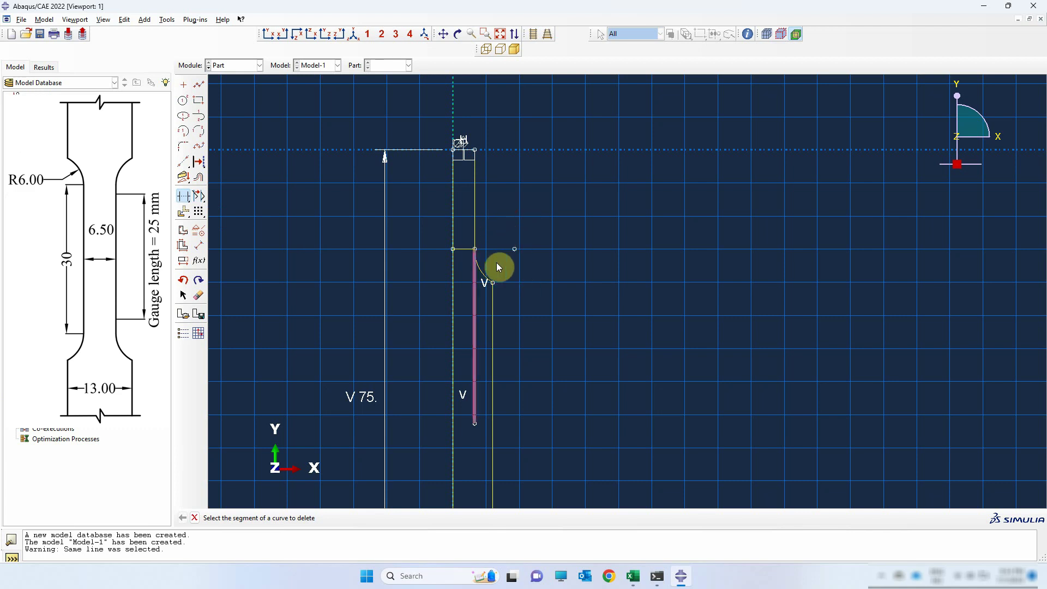
click(473, 296)
click(461, 248)
scroll(487, 174, down, 3)
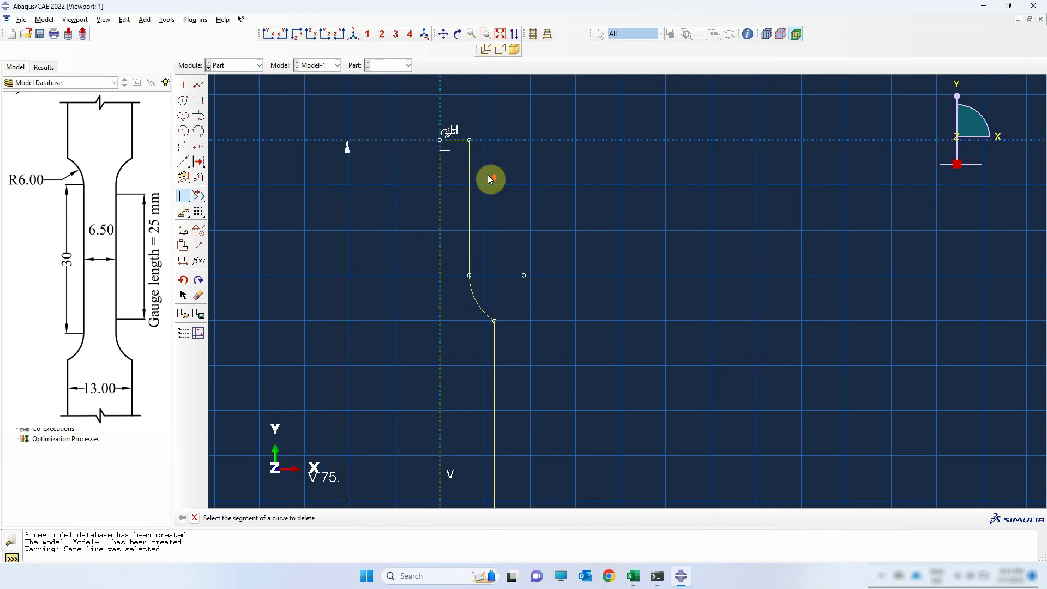
scroll(497, 164, down, 3)
scroll(521, 398, up, 2)
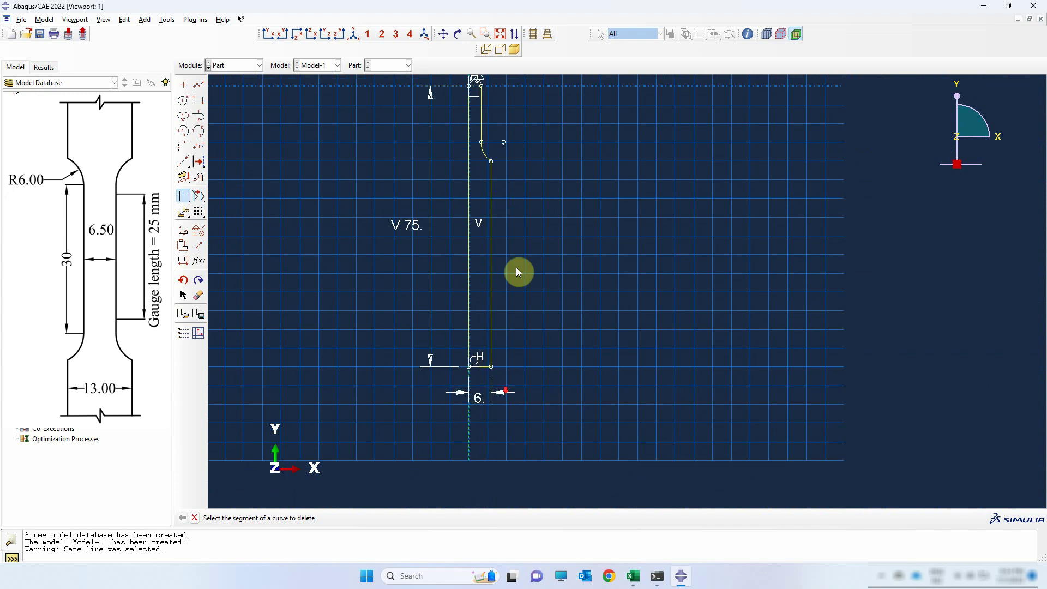
scroll(488, 165, up, 4)
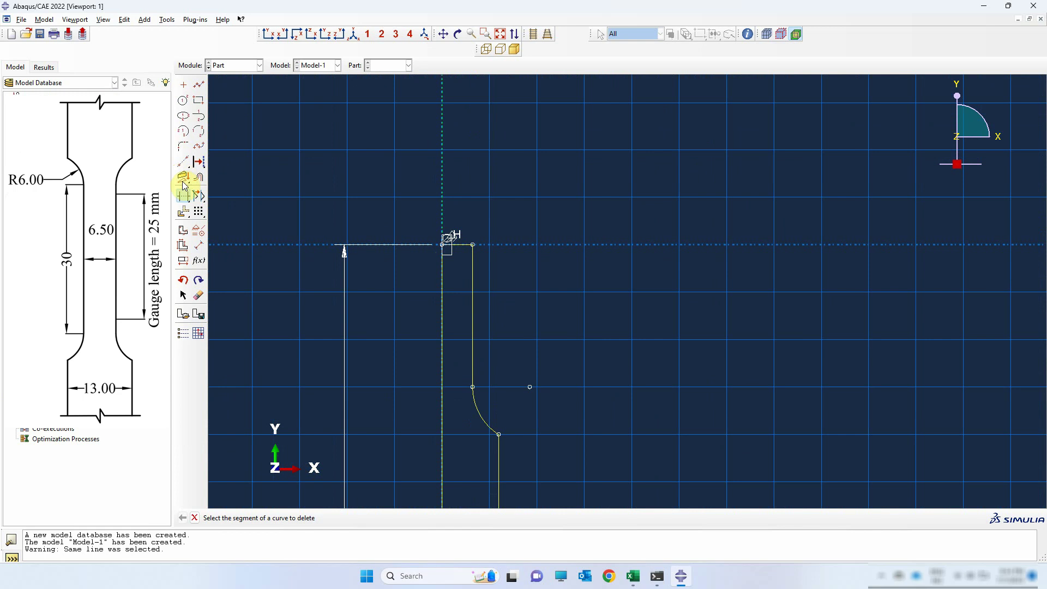
Mirror a copy of the whole half-profile about the short horizontal line at the specimen's mid-length
drag(185, 214, 244, 215)
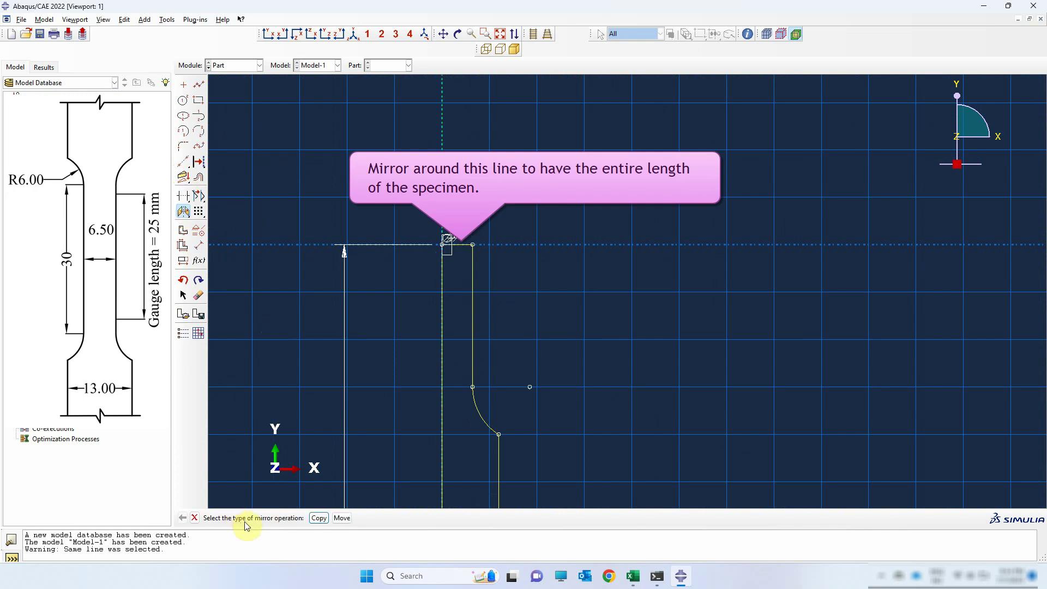
click(317, 518)
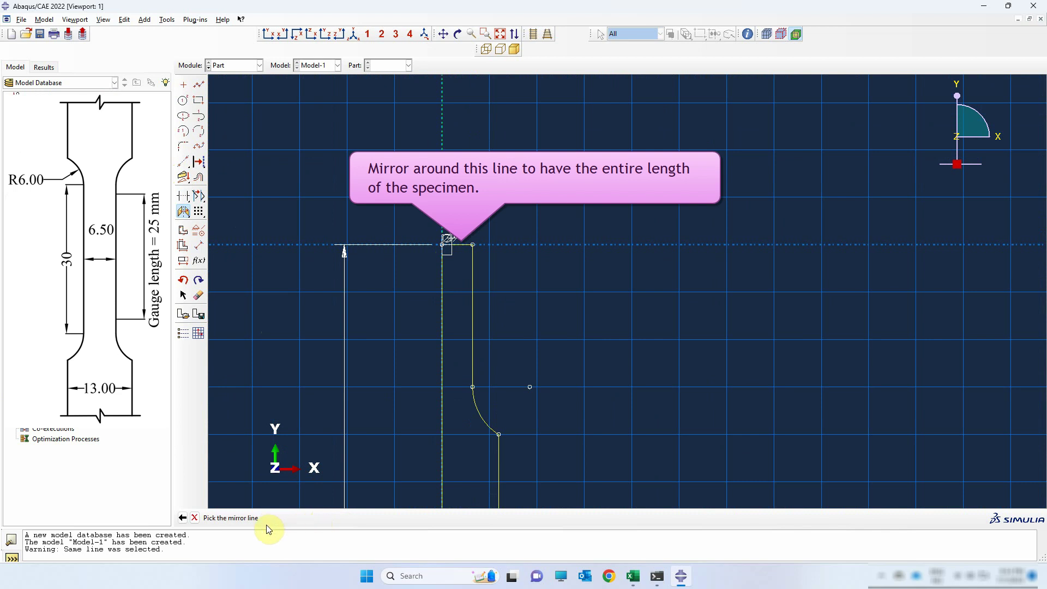
click(461, 245)
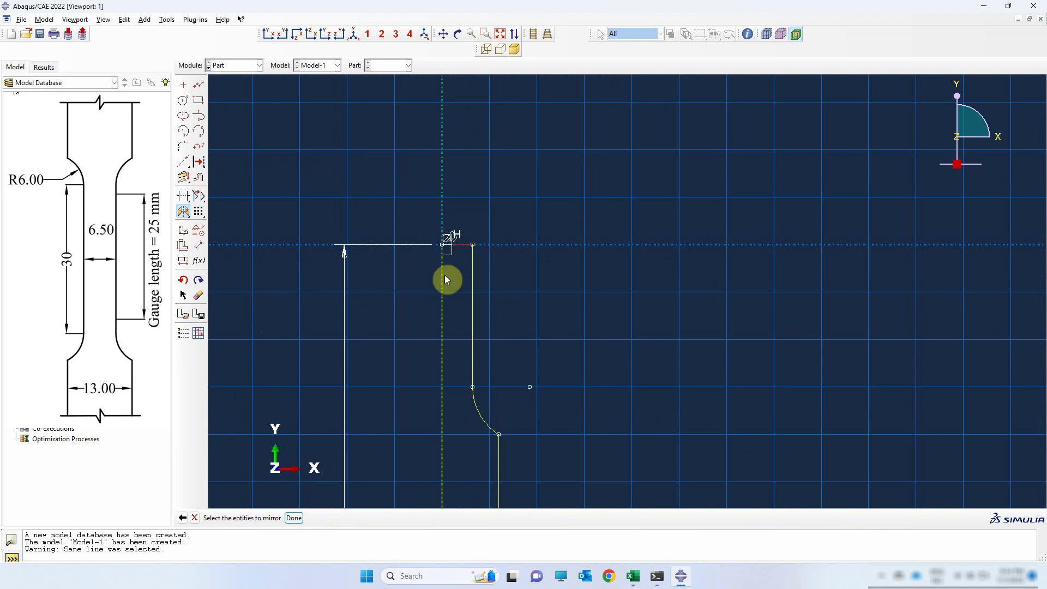
scroll(542, 296, down, 3)
drag(567, 244, 483, 459)
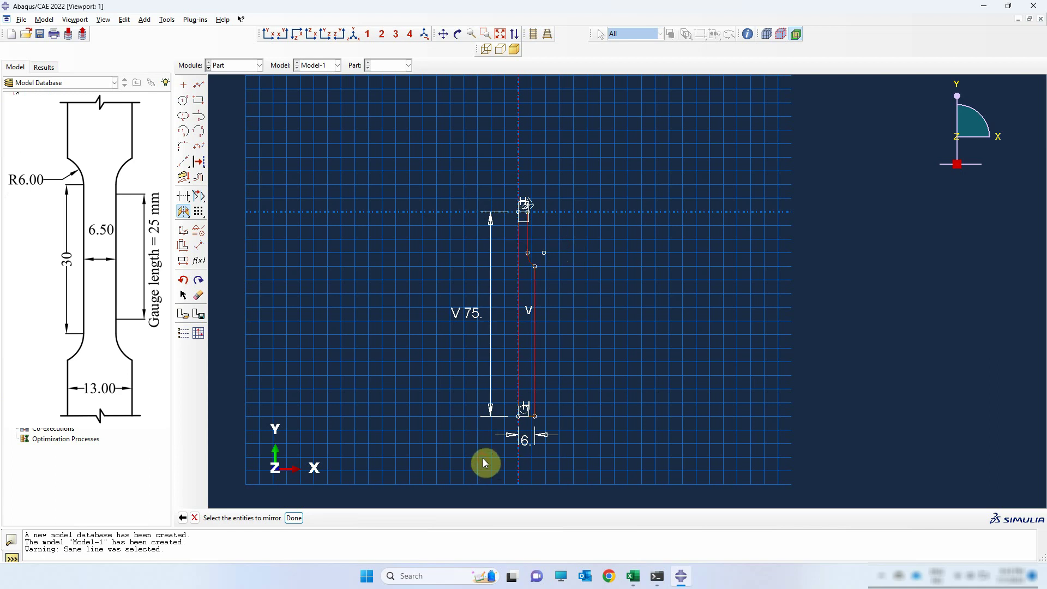
scroll(524, 197, down, 1)
scroll(532, 199, up, 4)
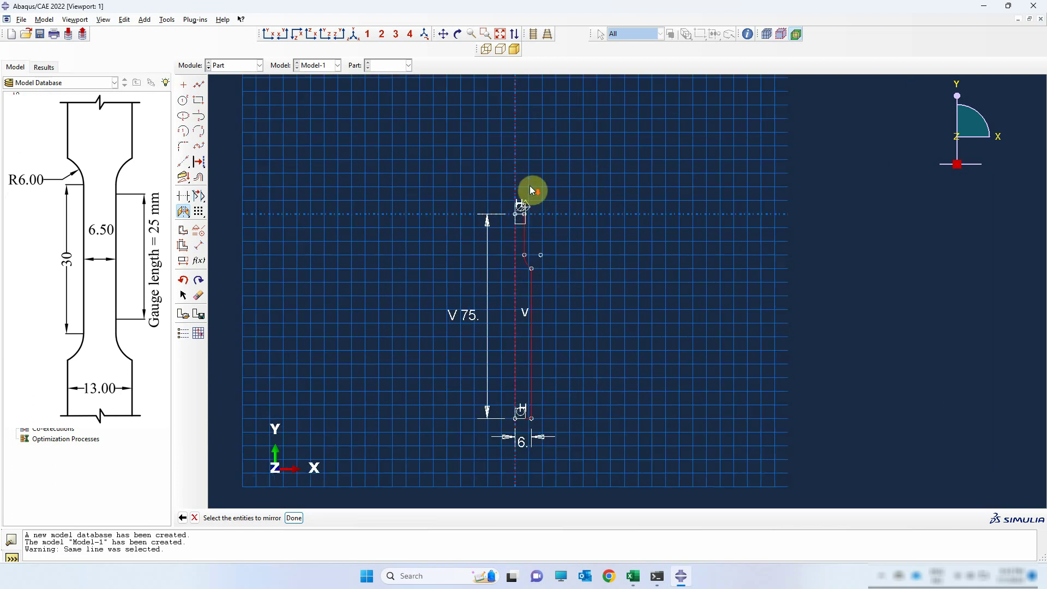
scroll(529, 245, up, 5)
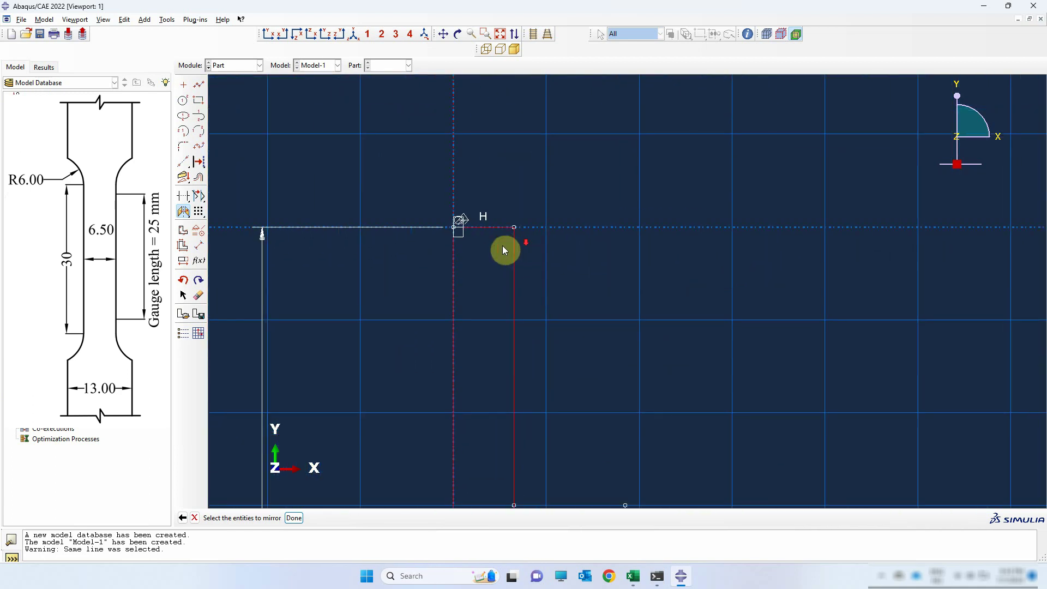
click(298, 517)
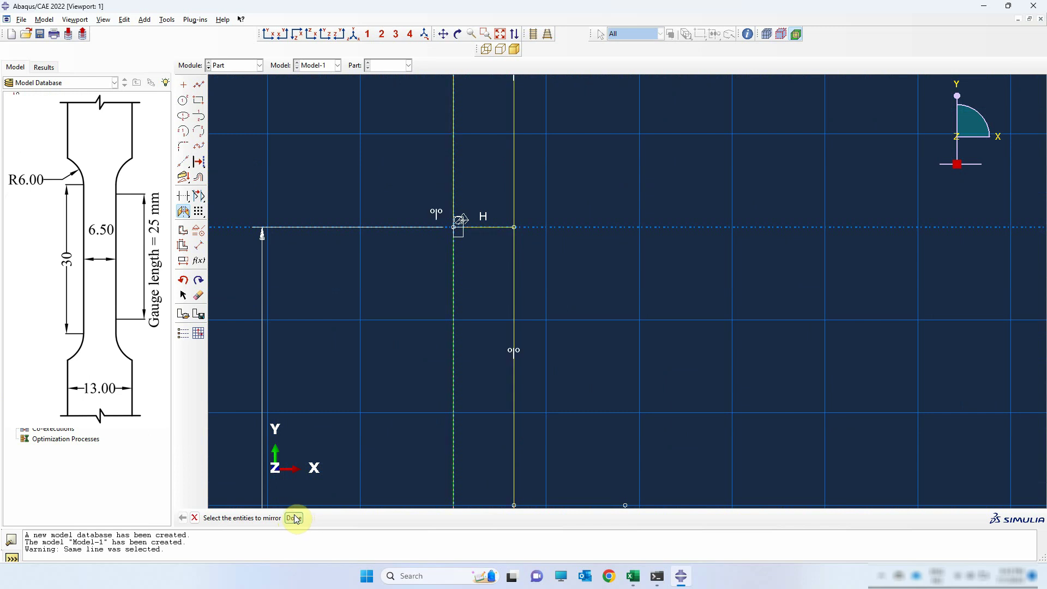
Delete the short horizontal mirror line crossing the profile at the middle of the gauge section
scroll(519, 299, down, 5)
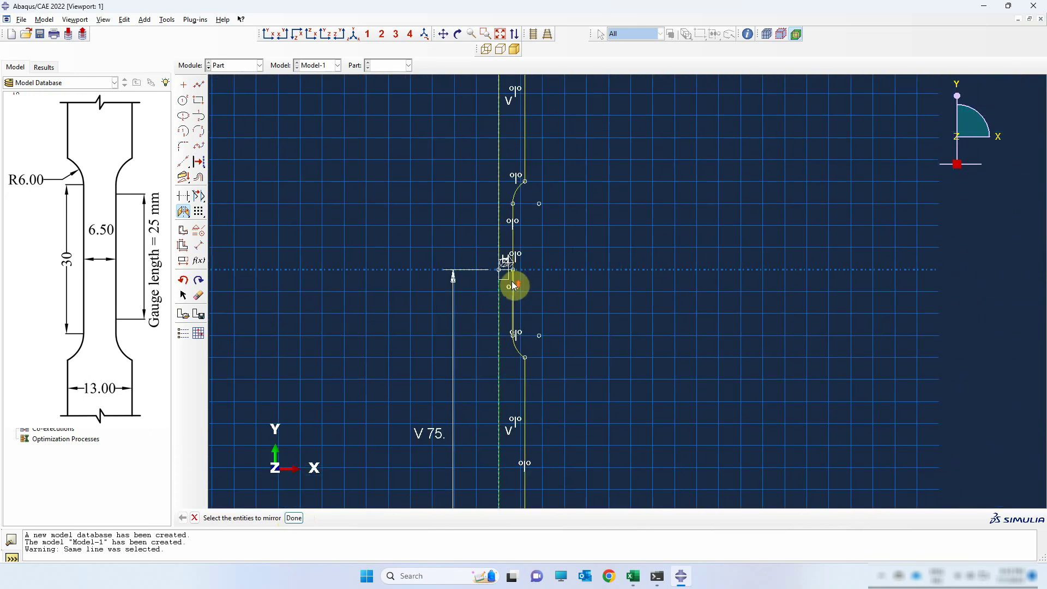
scroll(512, 286, up, 3)
scroll(516, 273, up, 1)
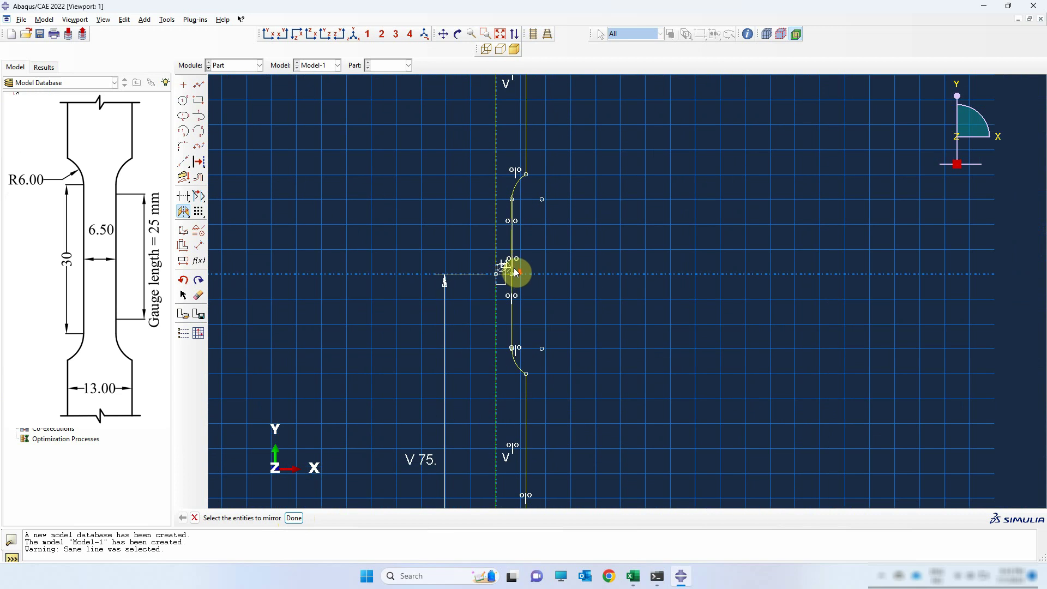
scroll(515, 272, up, 4)
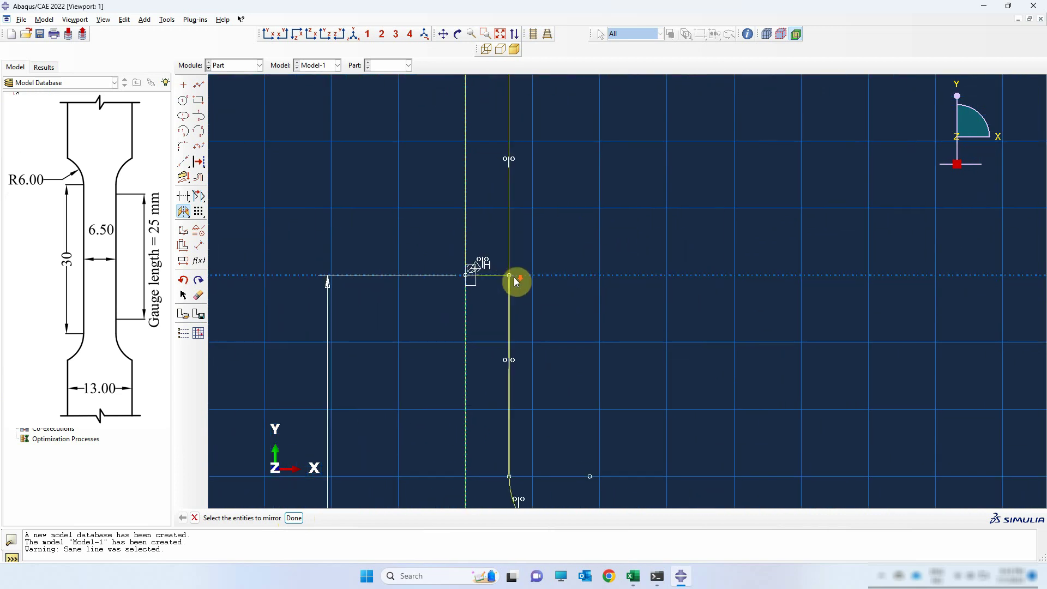
click(198, 296)
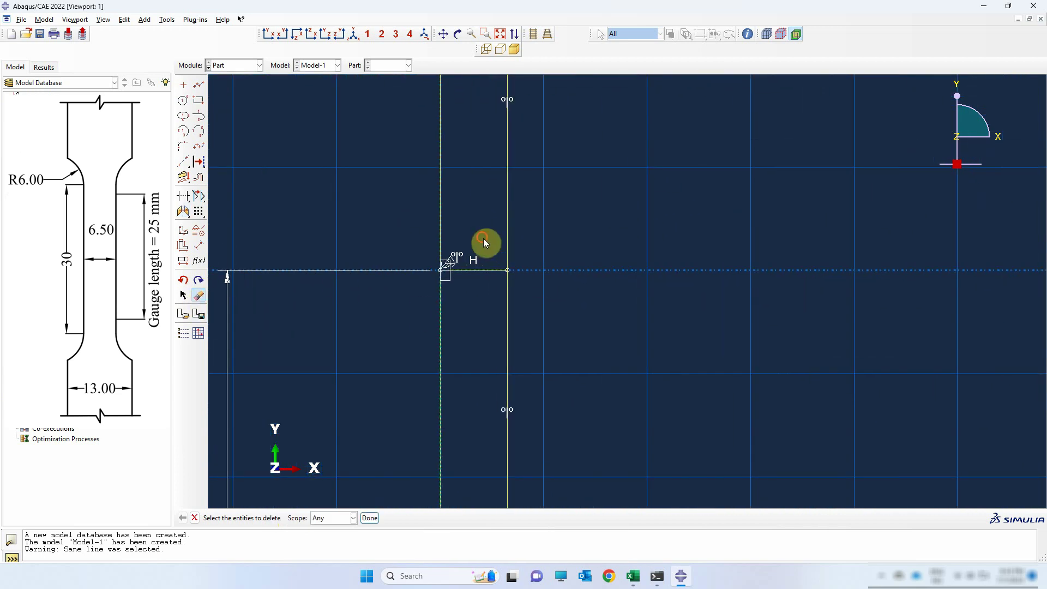
drag(483, 242, 468, 315)
click(370, 518)
Finish the full-length profile sketch to create the RoundBar part, and inspect it in isometric and XY views
scroll(533, 252, down, 4)
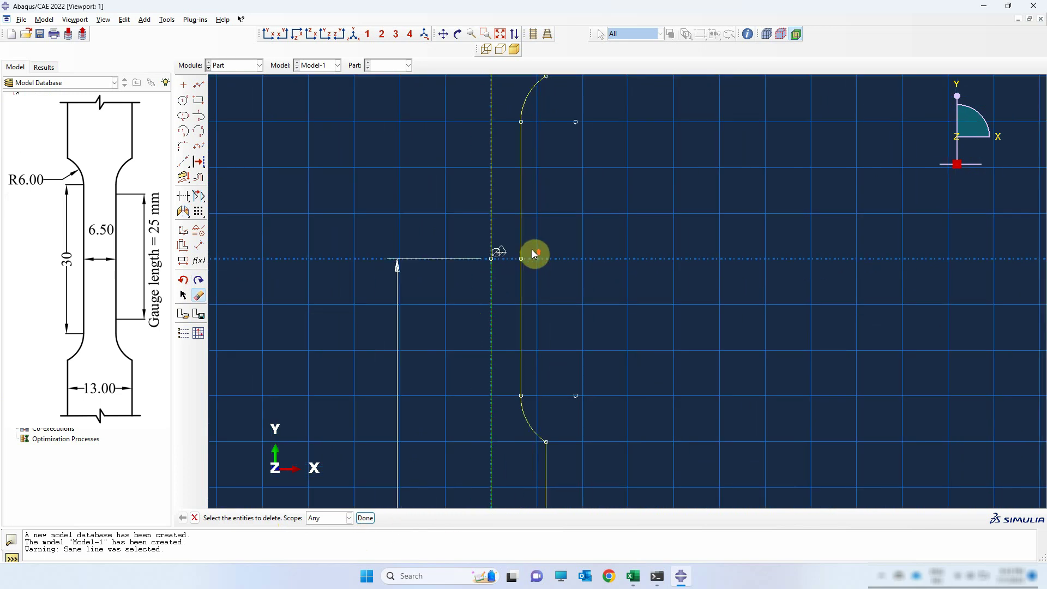
scroll(534, 253, down, 5)
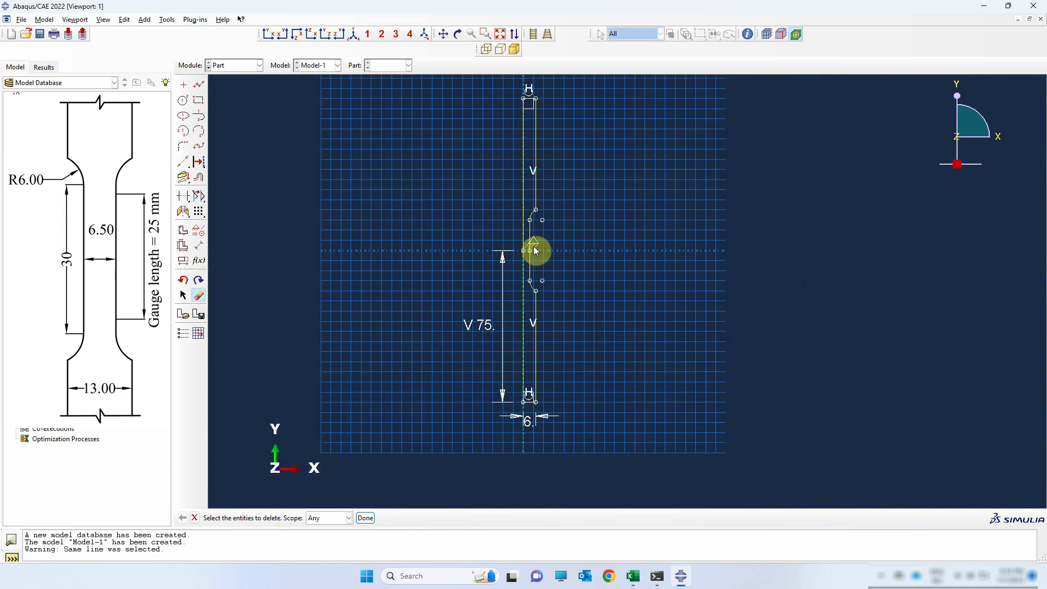
click(365, 518)
click(326, 519)
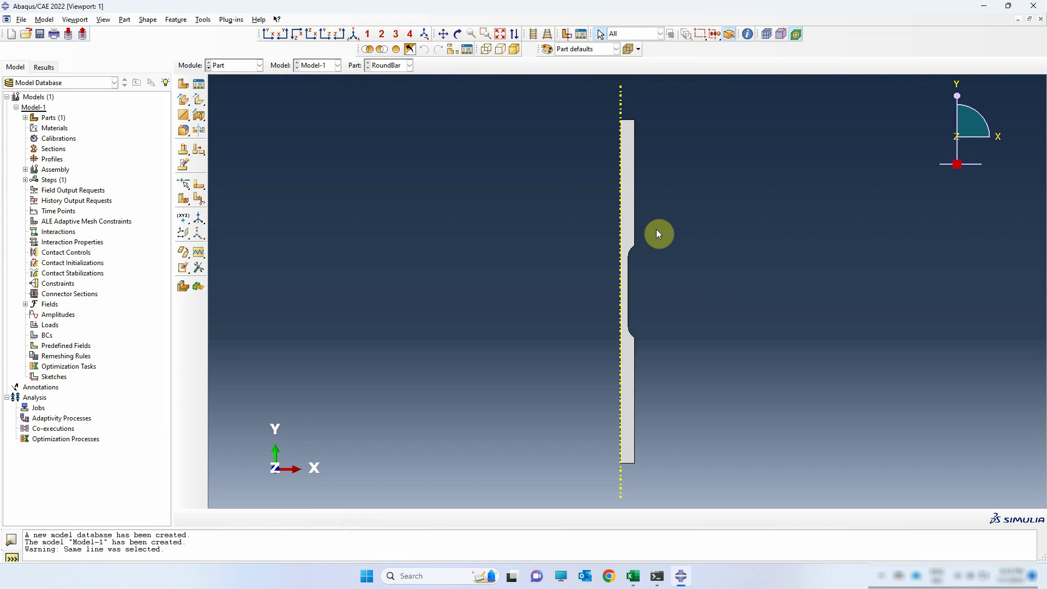
click(351, 37)
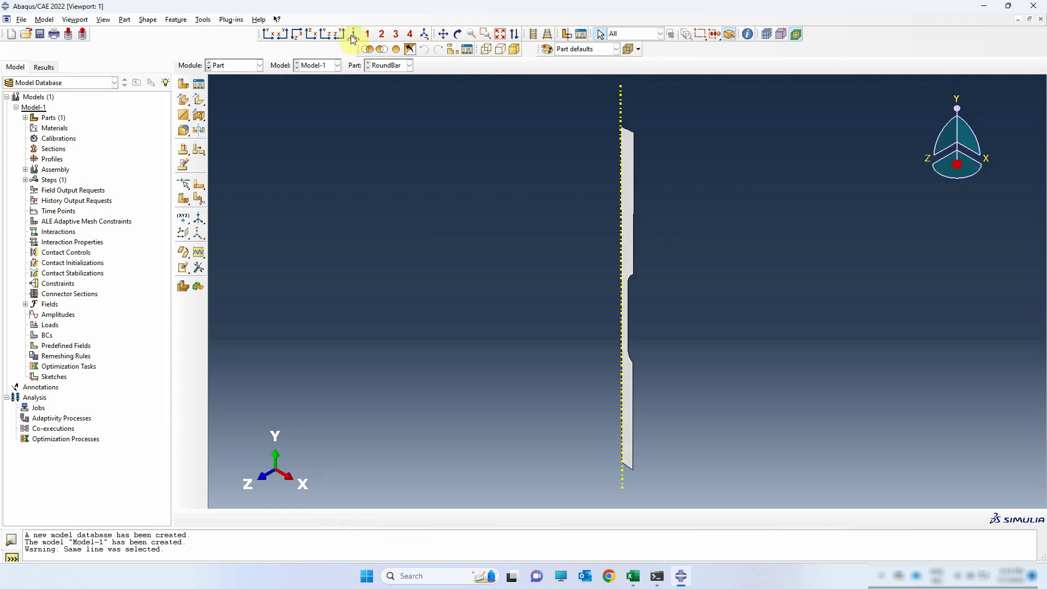
click(267, 35)
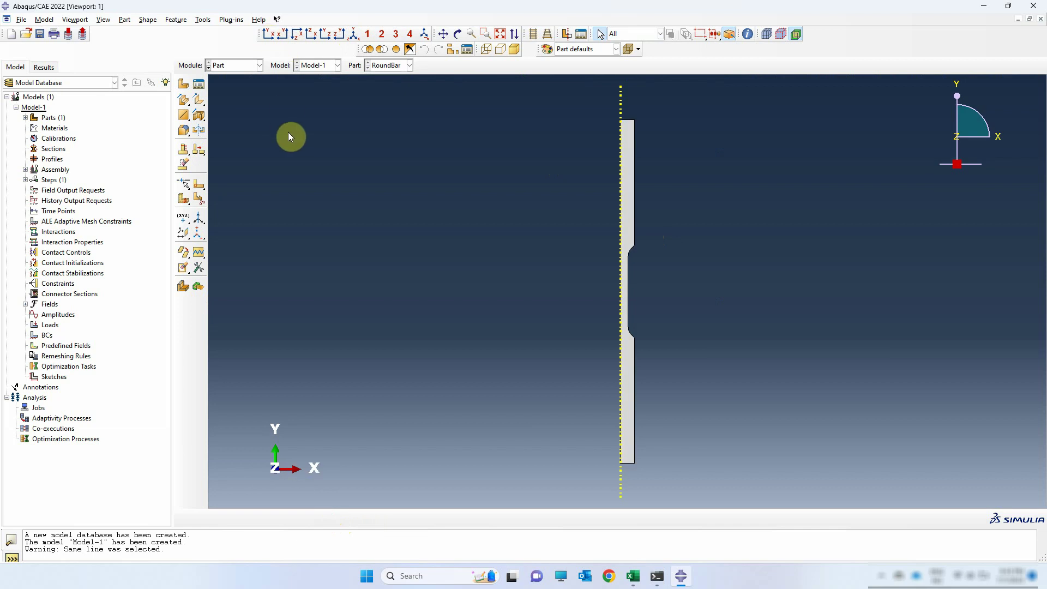
In the Property module, create a material named S355J2 with a uniform mass density of 7.8E-9
click(233, 66)
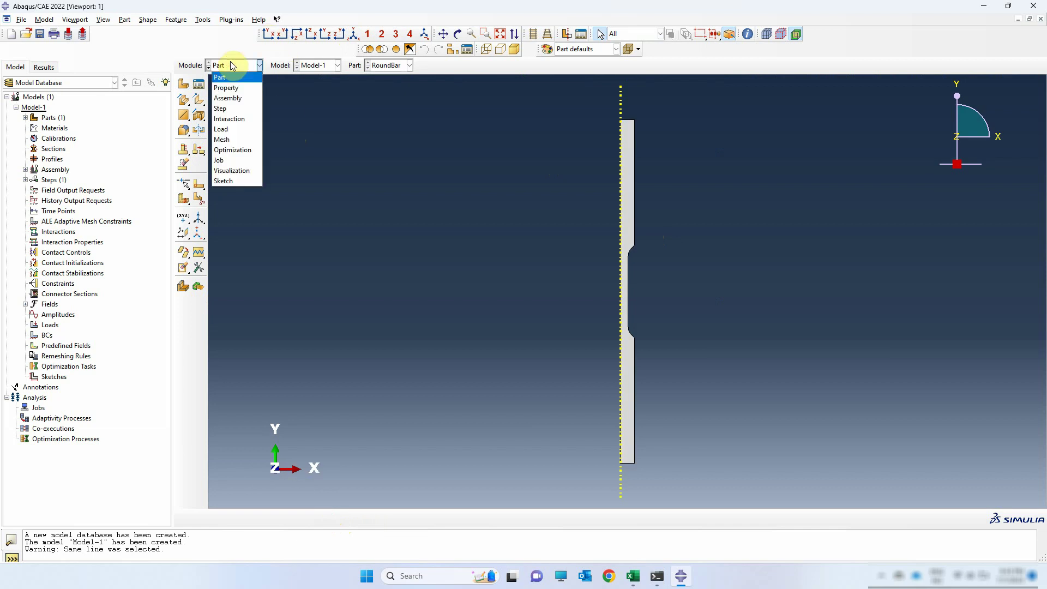
click(234, 88)
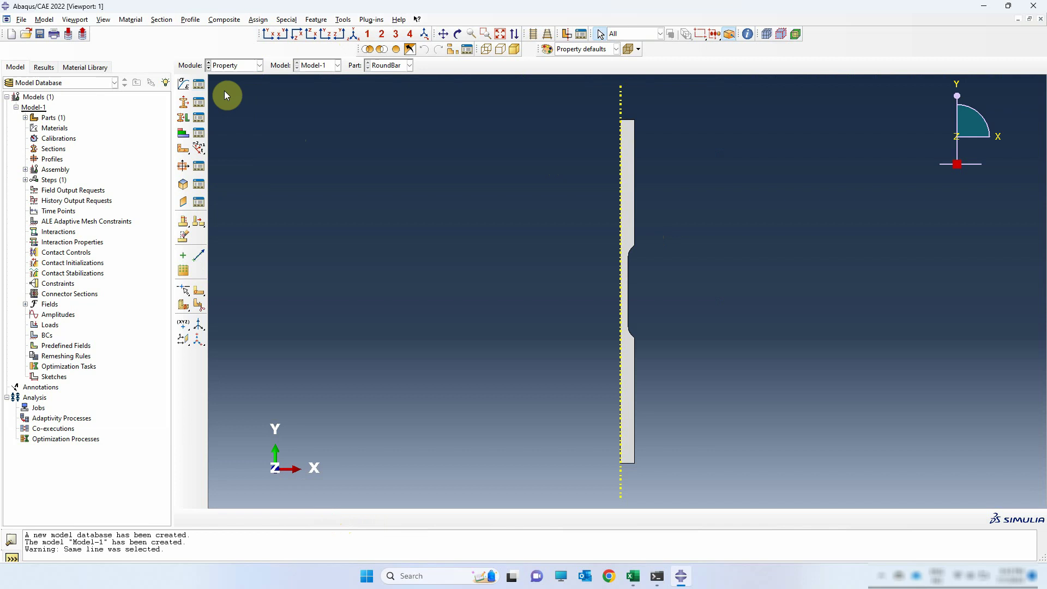
click(183, 84)
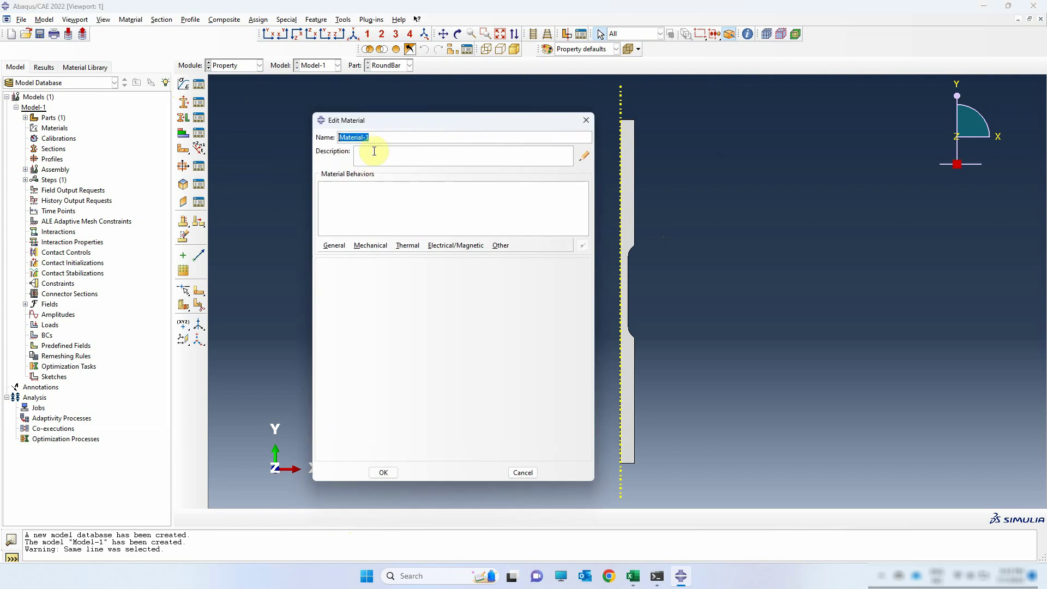
text(S355J2)
click(334, 245)
click(334, 258)
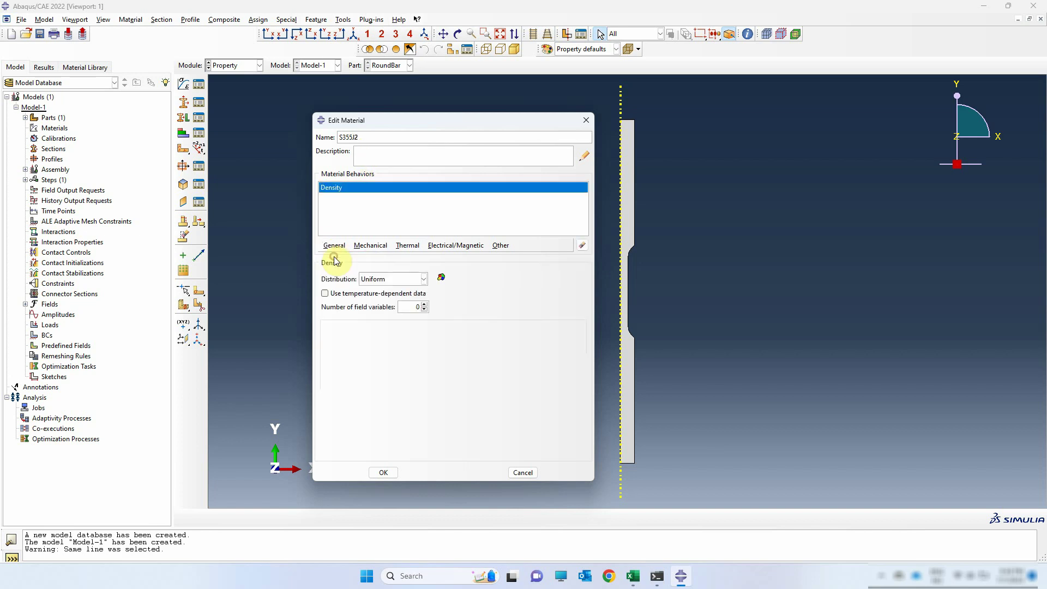
click(351, 352)
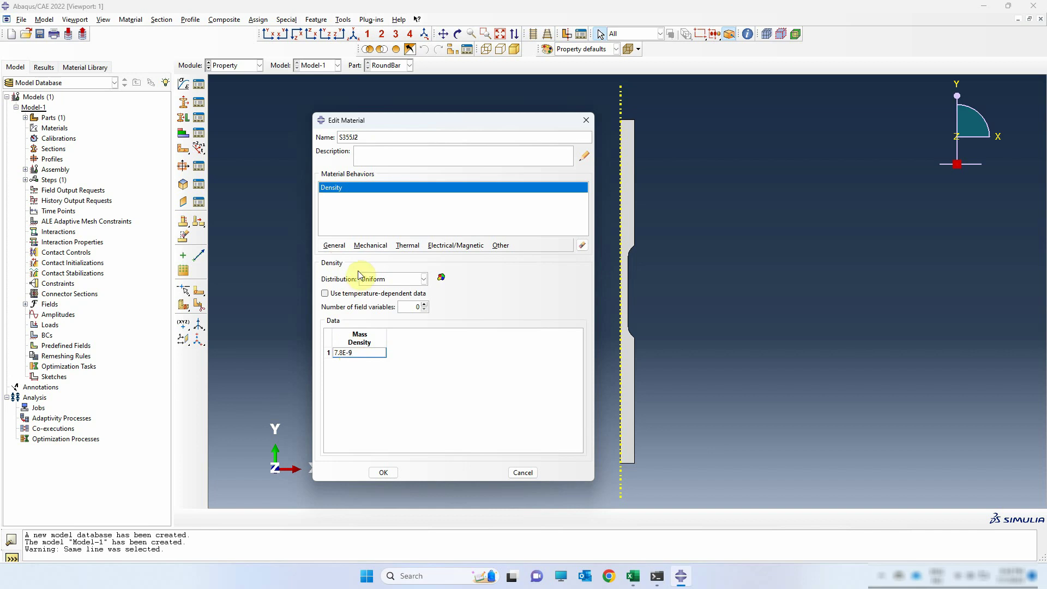
Add isotropic elastic behavior to the material with a Young's modulus of 210000 and a Poisson's ratio of 0.3
click(373, 246)
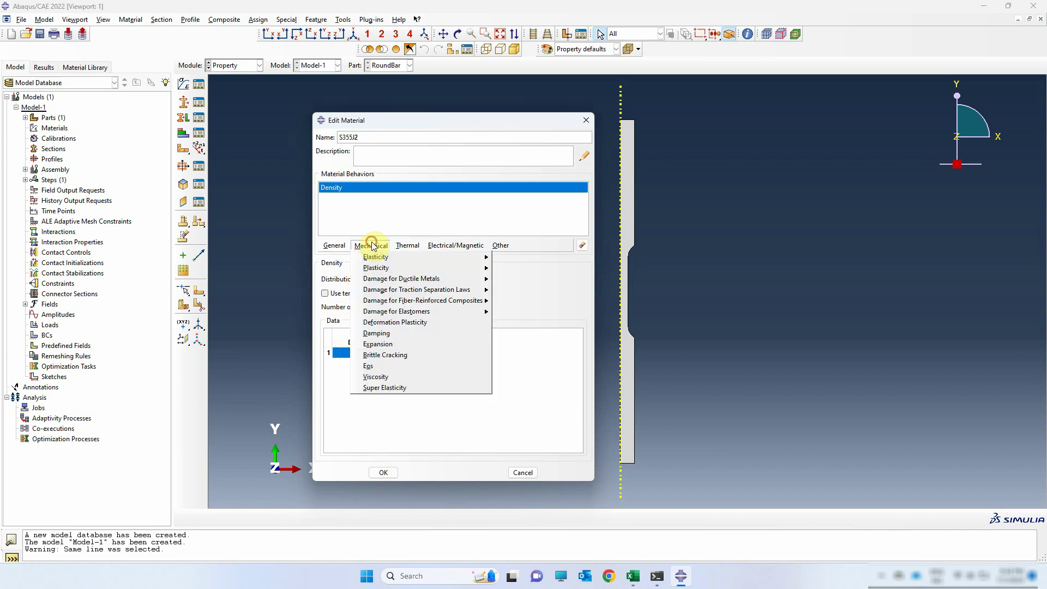
mouse_move(438, 257)
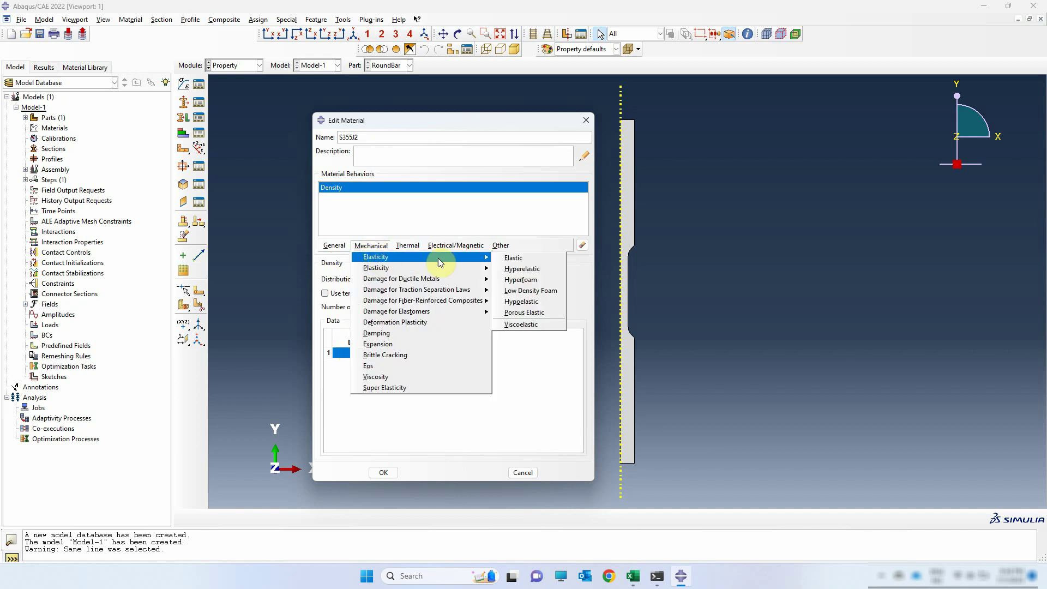
click(505, 257)
click(360, 392)
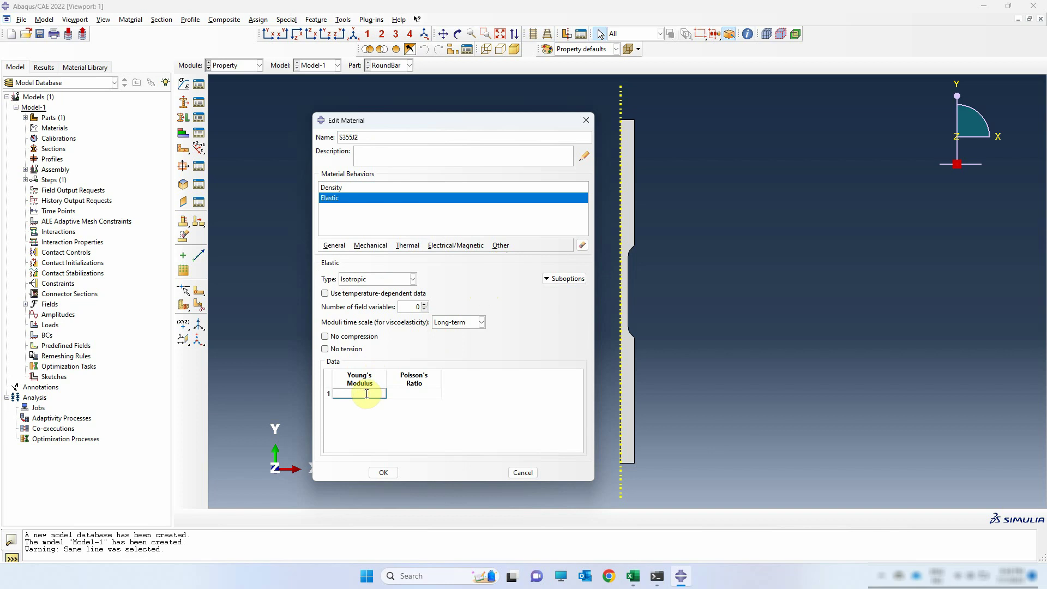
text(210000)
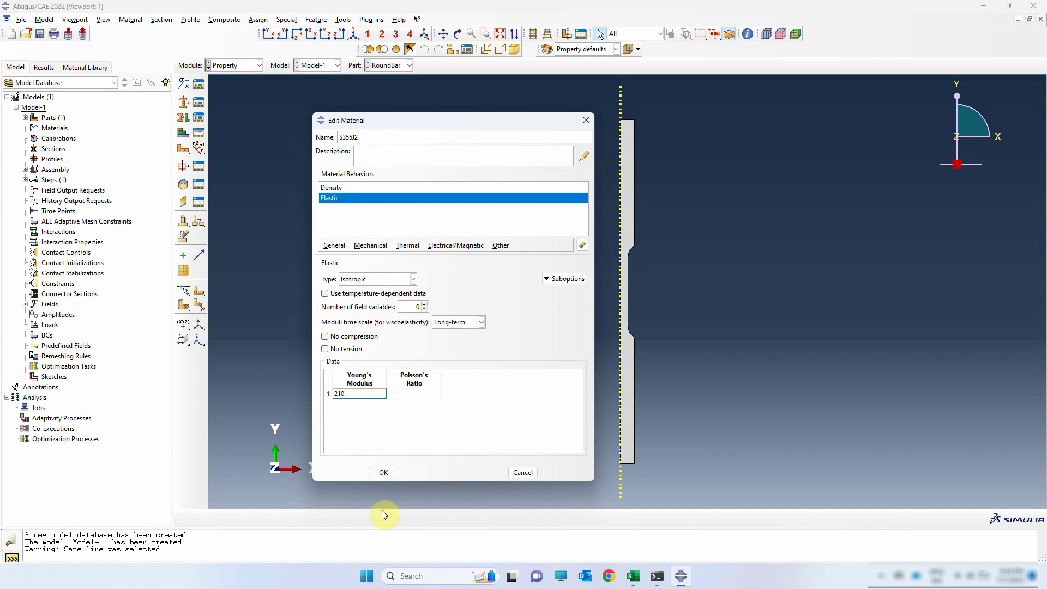
click(408, 393)
text(0.)
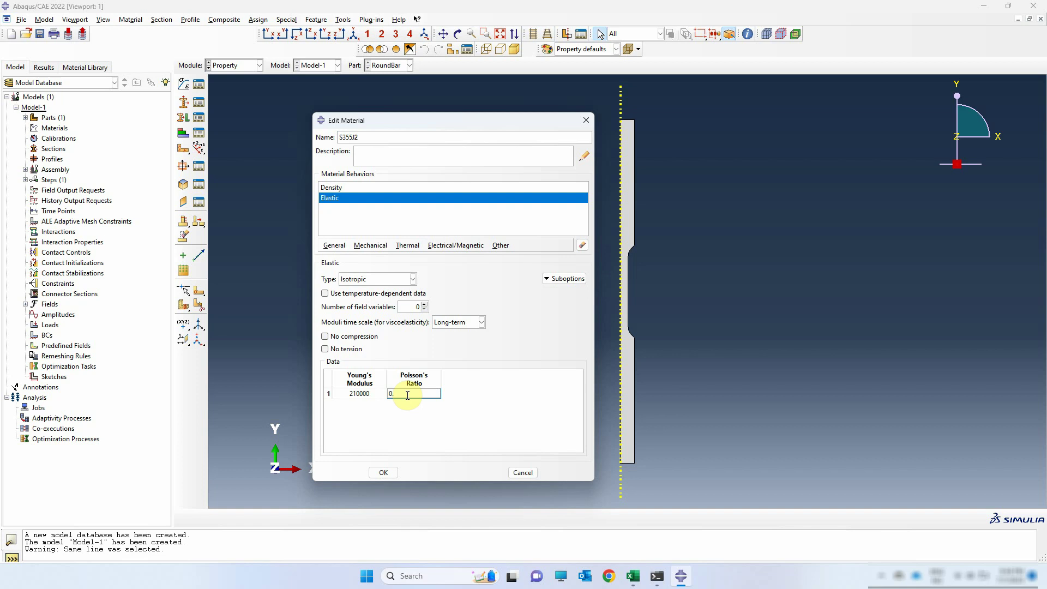
text(3)
key(Return)
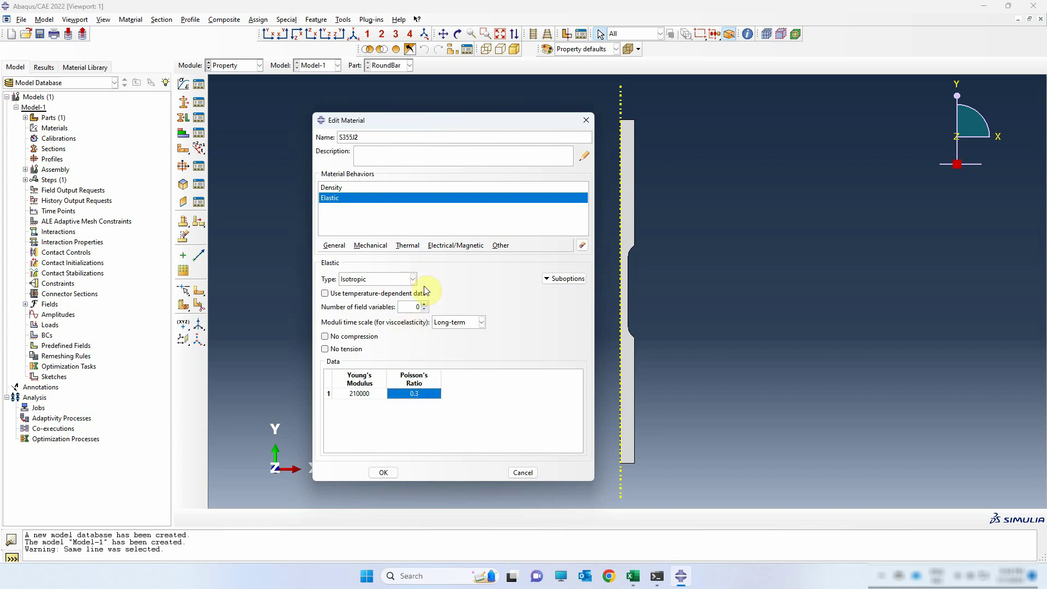
Add plastic behavior with isotropic hardening to the S355J2 material
click(372, 245)
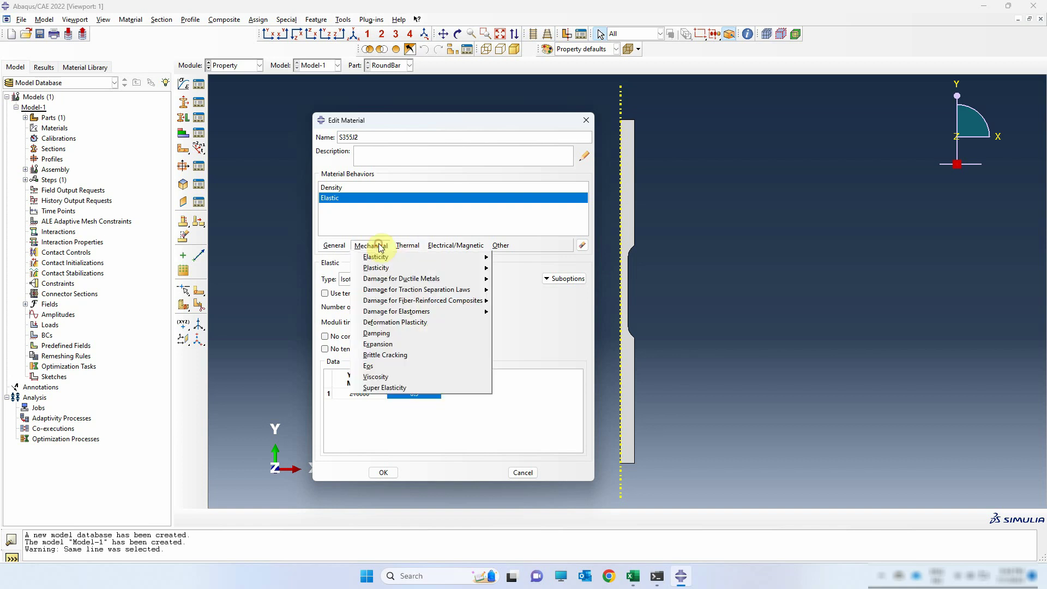
mouse_move(393, 269)
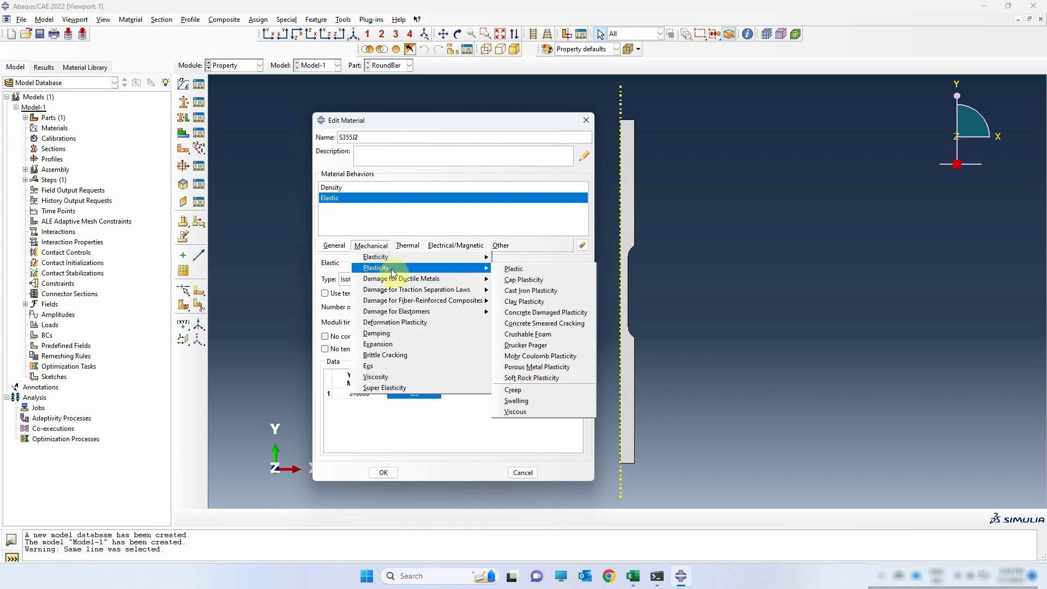
click(515, 268)
drag(365, 381, 393, 381)
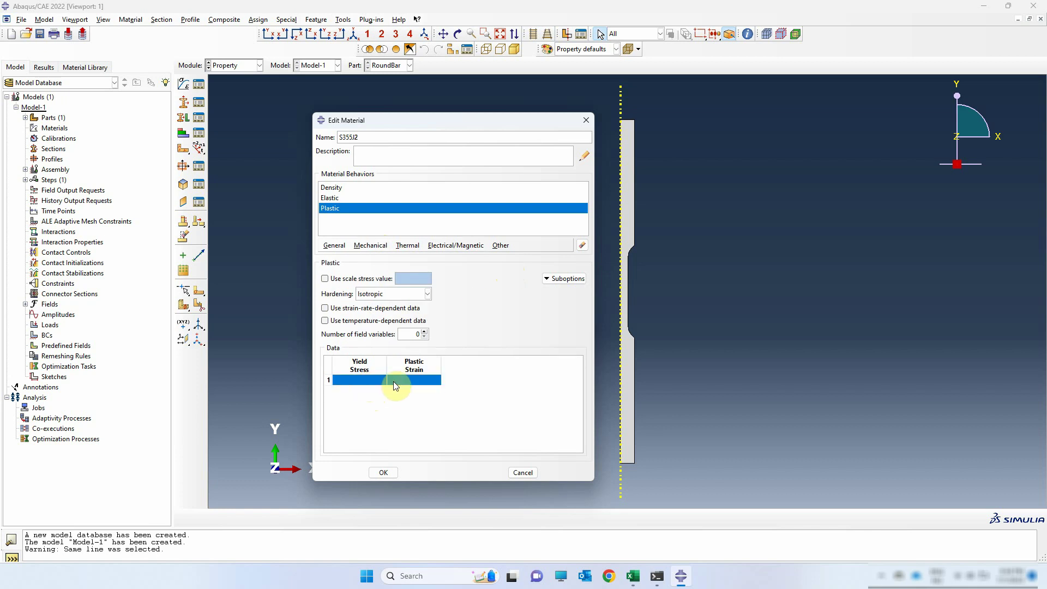
click(363, 380)
click(397, 293)
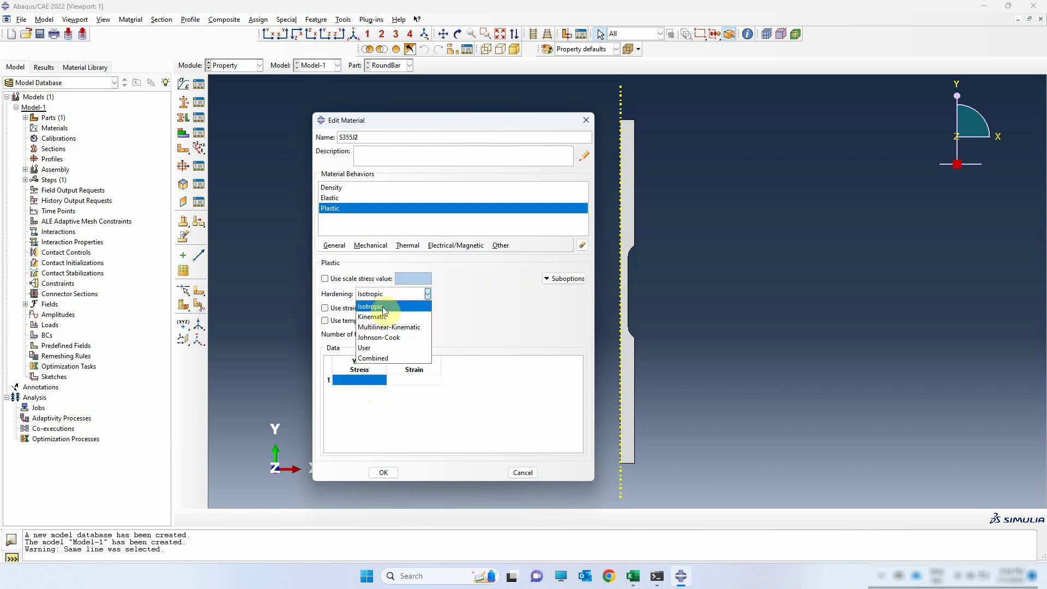
click(372, 307)
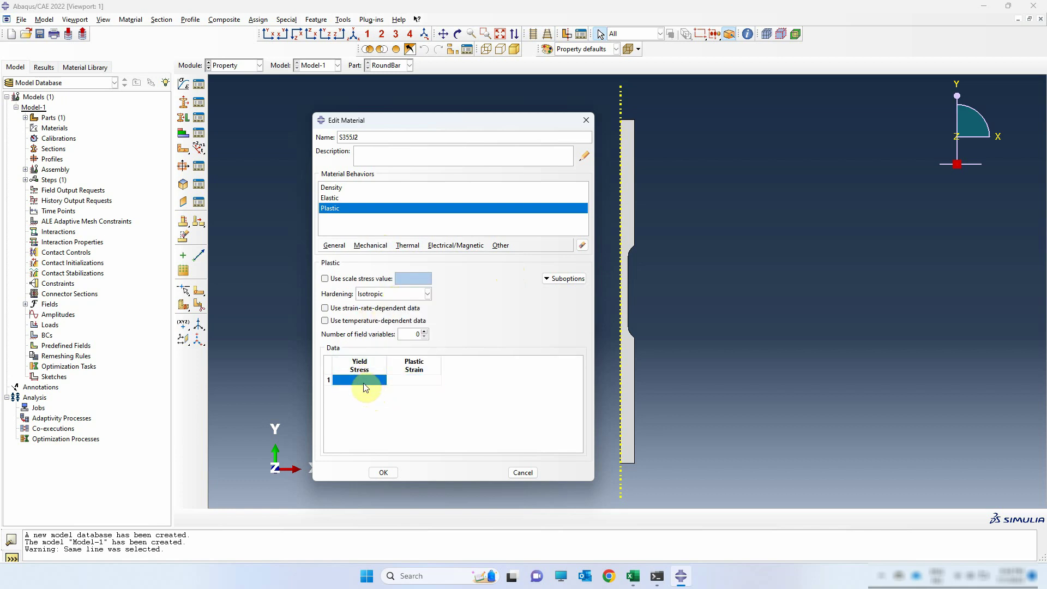
Switch to the Flow-curve-s355.xlsx workbook in Excel and copy all Stress and Plastic Strain values, without the headers
click(633, 576)
click(815, 332)
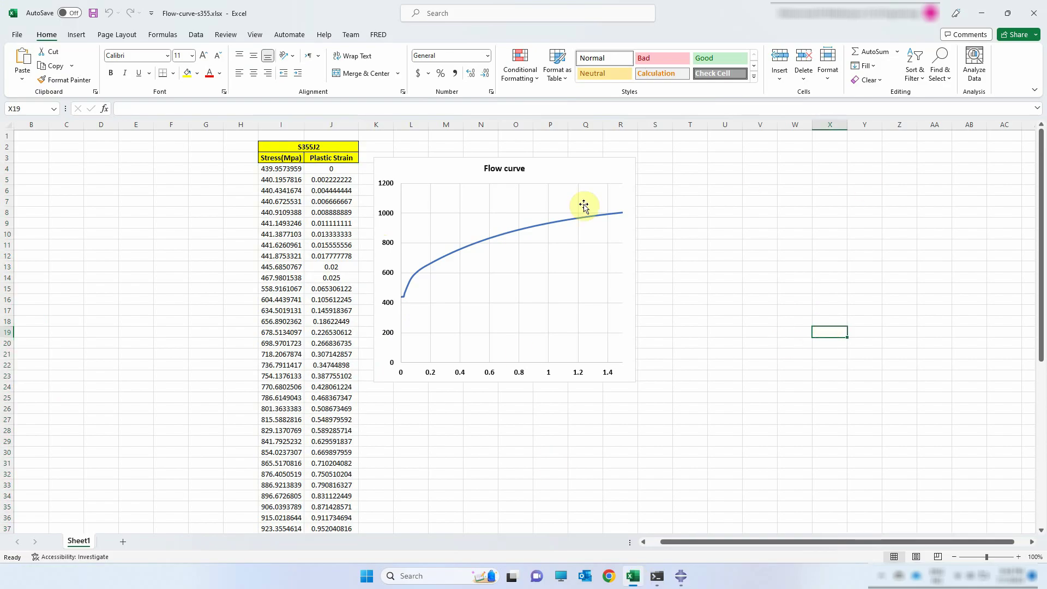
click(279, 159)
key(Right)
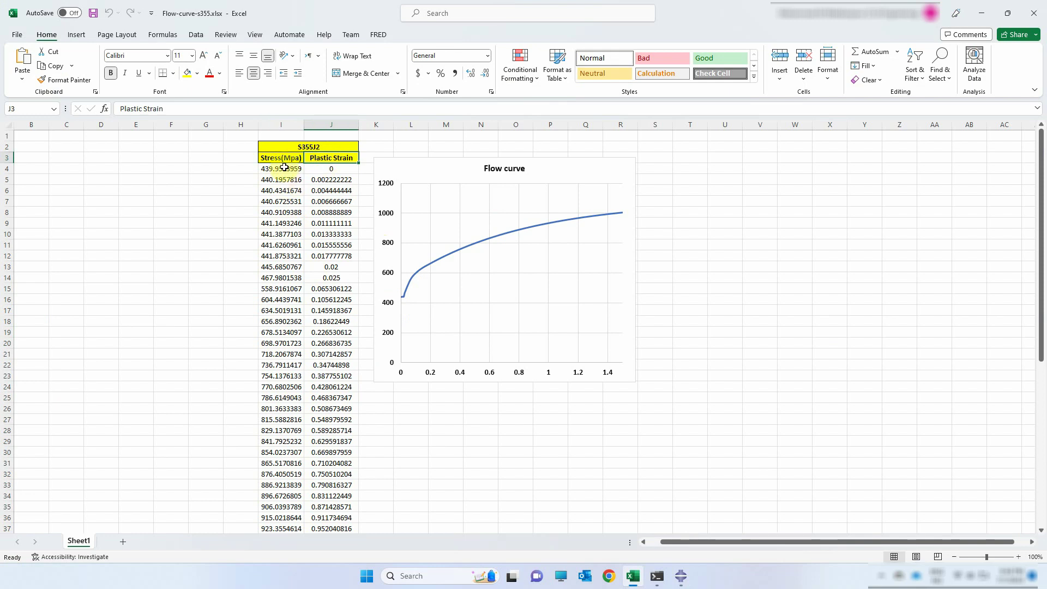
drag(286, 170, 320, 171)
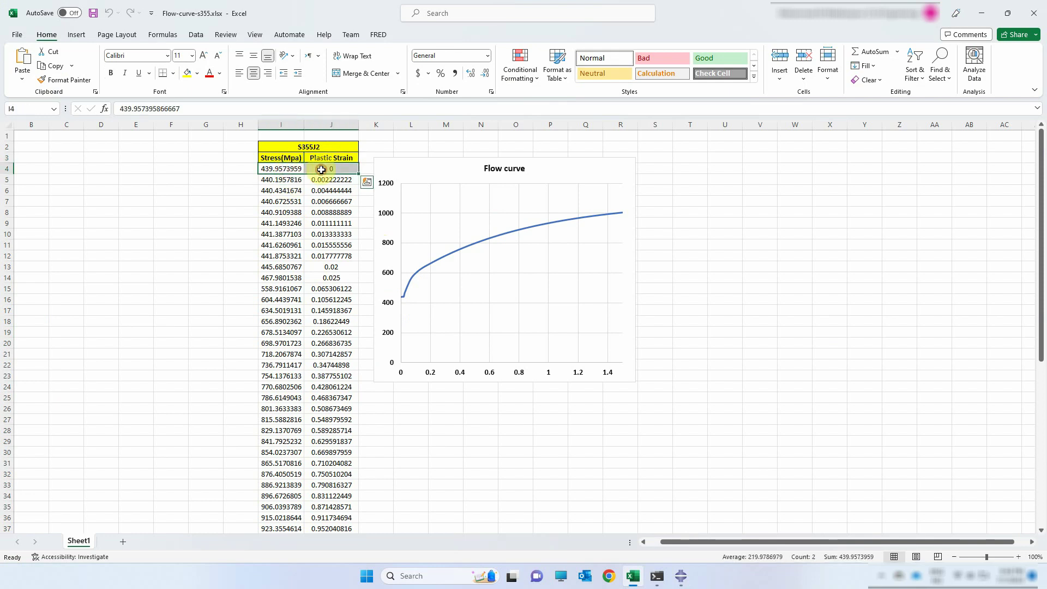
key(ctrl+shift+Down)
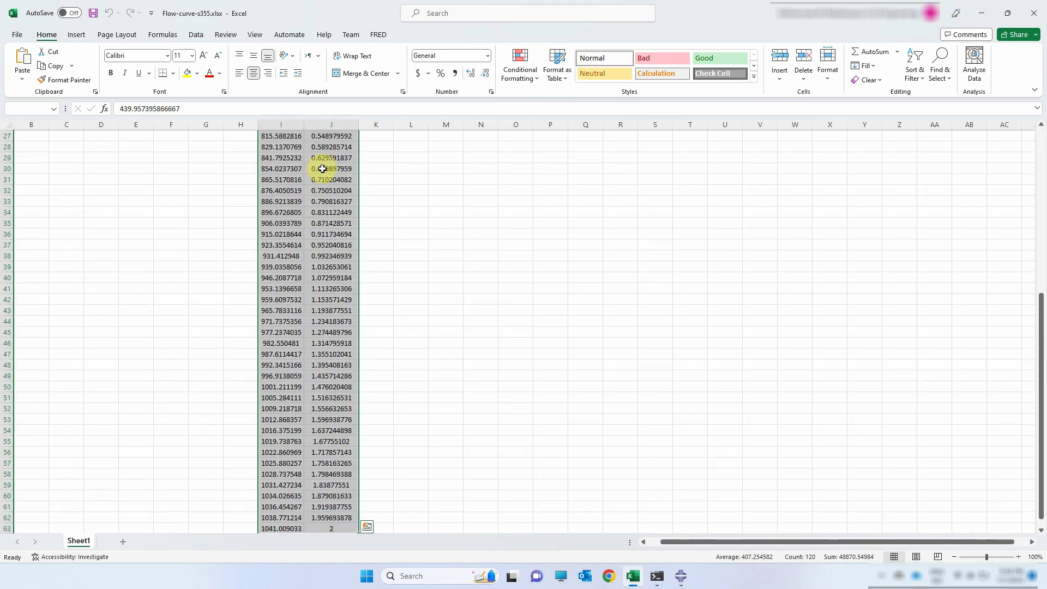
key(ctrl+c)
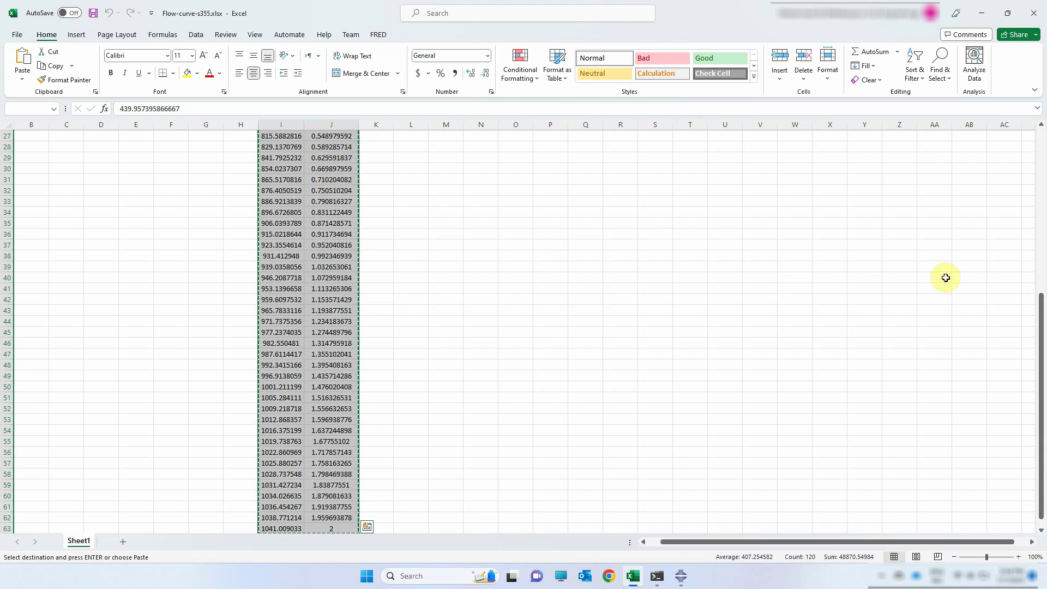
Back in Abaqus/CAE, paste the flow-curve values into the plastic data table, check the last rows, and save the S355J2 material
click(683, 578)
click(359, 381)
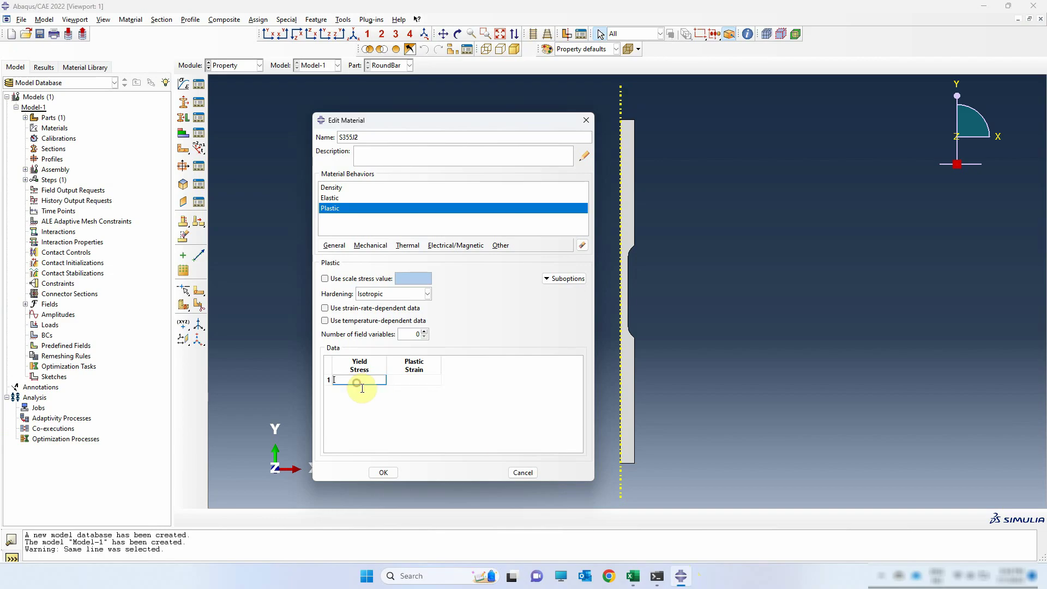
key(ctrl+v)
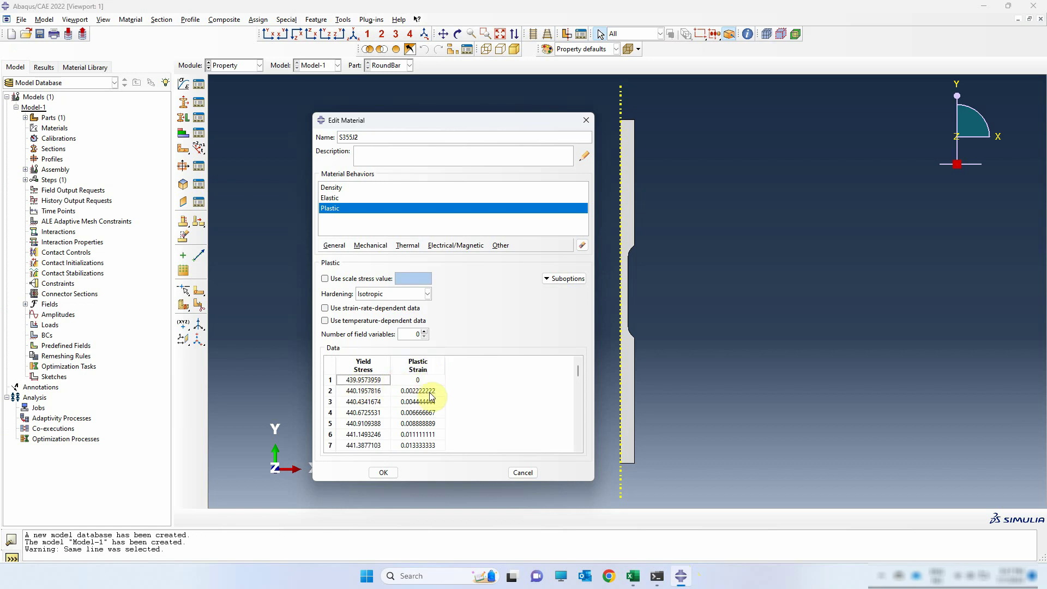
click(417, 380)
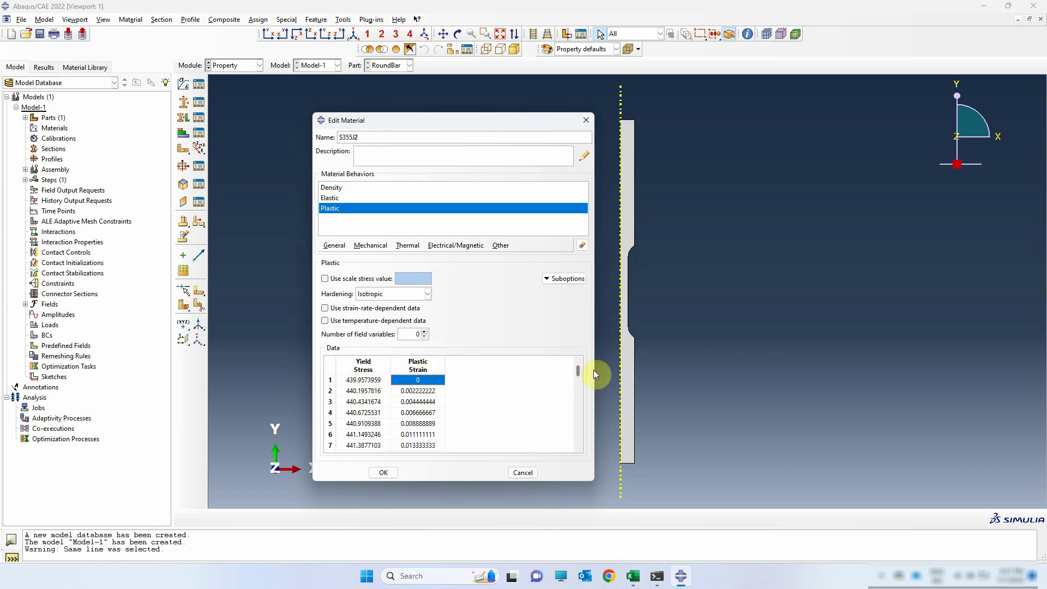
drag(578, 371, 577, 449)
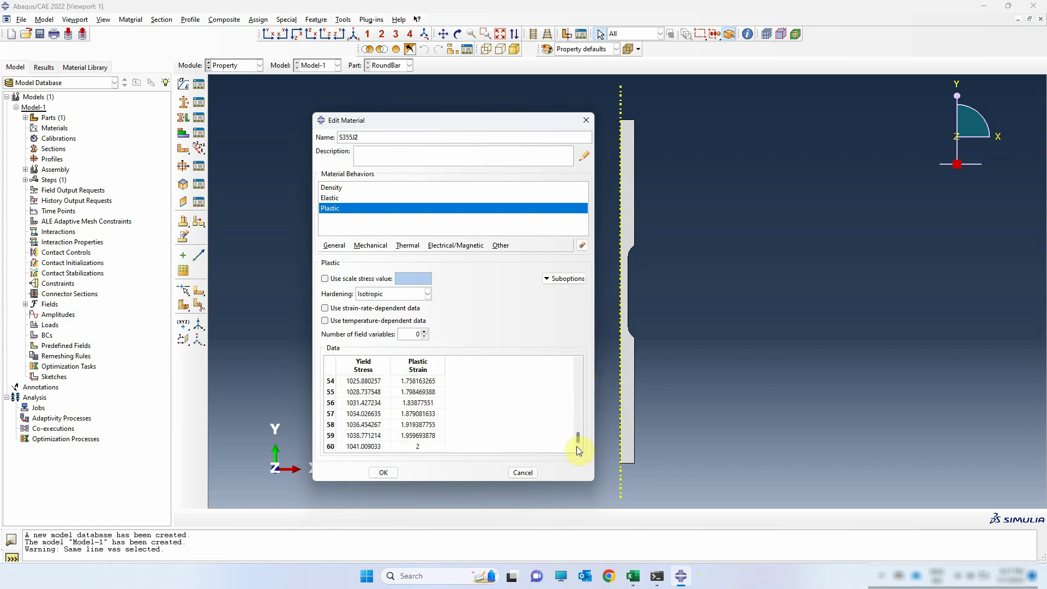
click(382, 473)
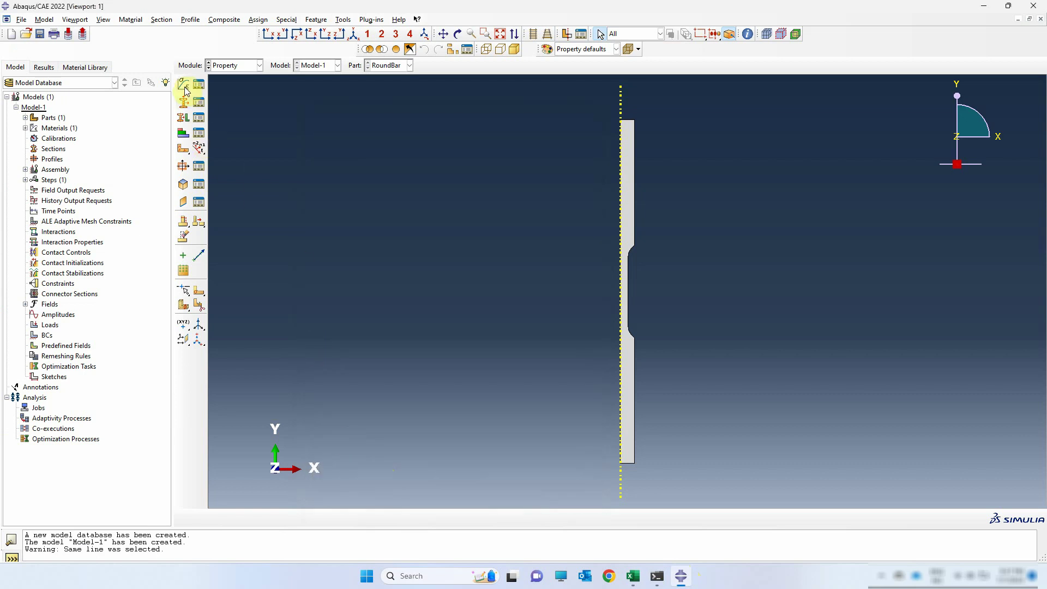
Create a solid homogeneous section named SOLID that uses the S355J2 material
click(184, 102)
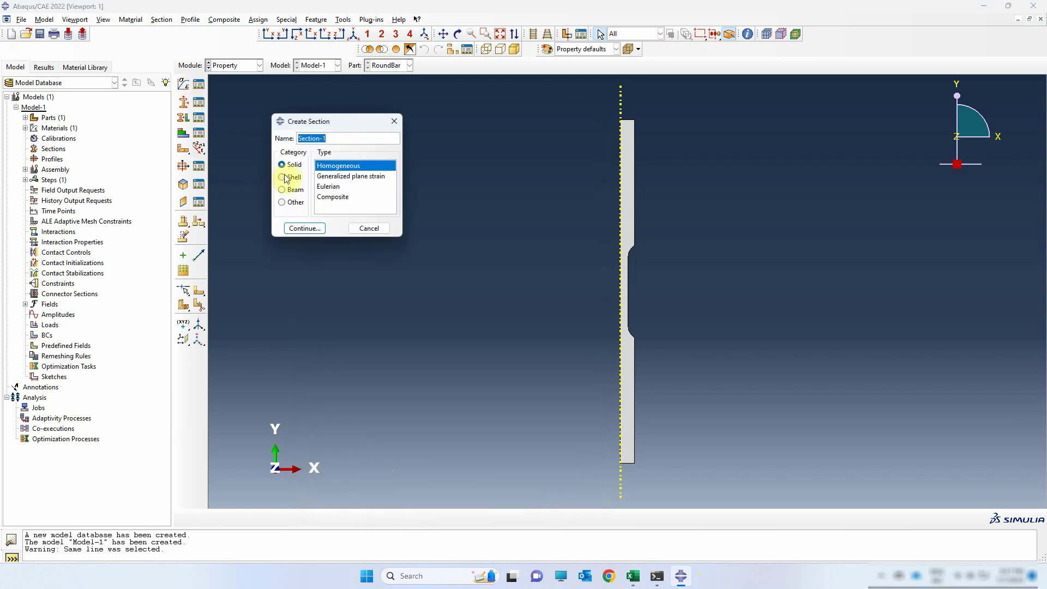
text(SOLID)
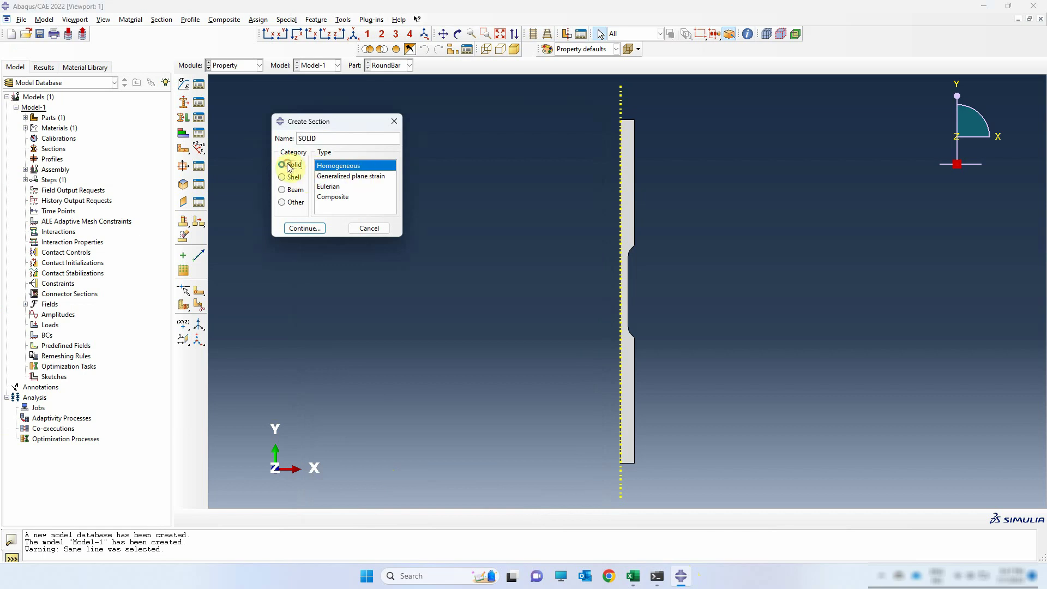
click(329, 166)
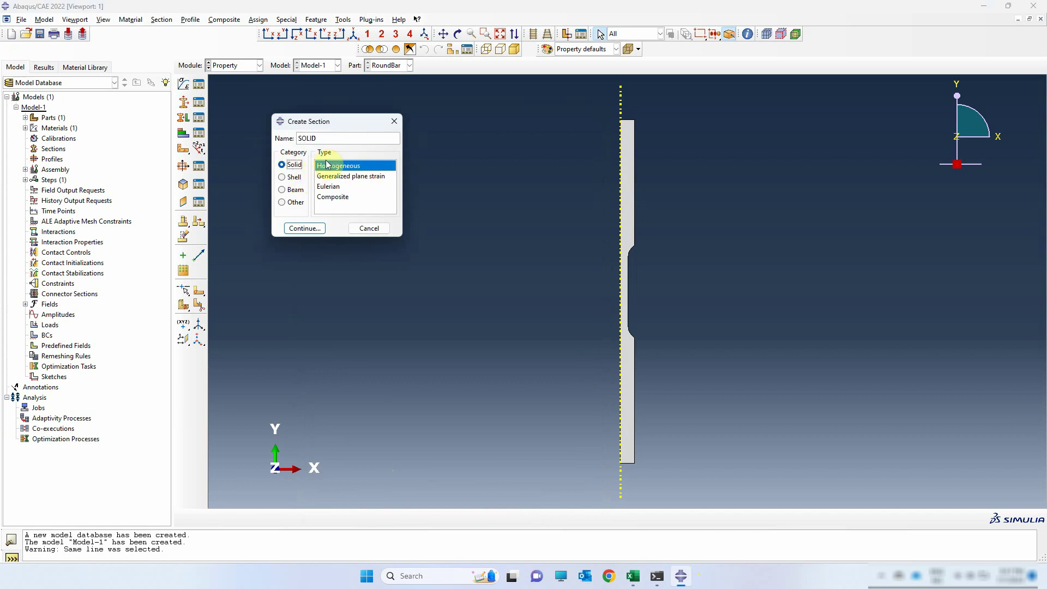
click(315, 229)
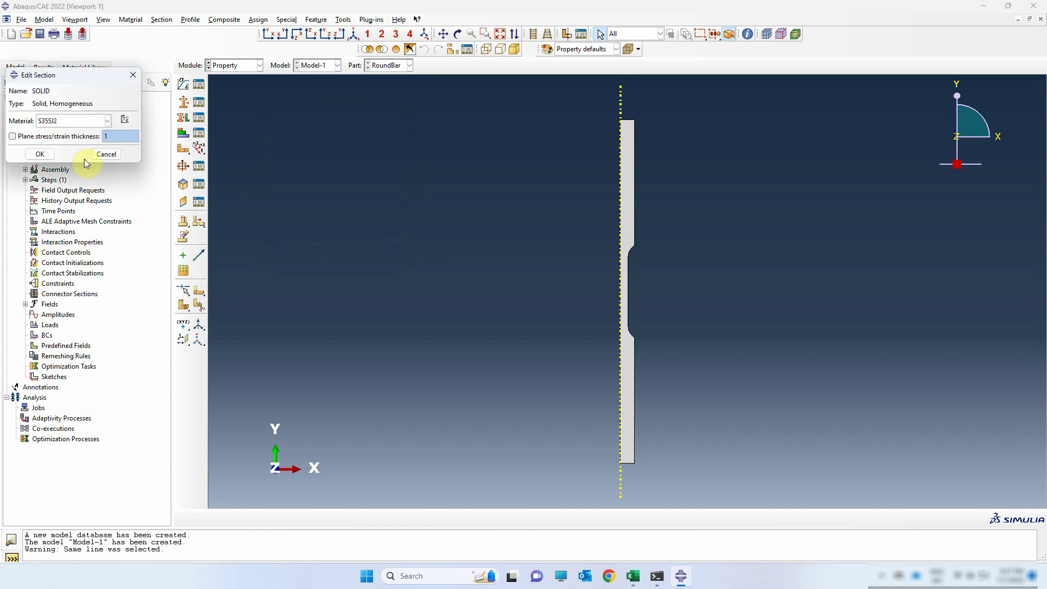
click(40, 153)
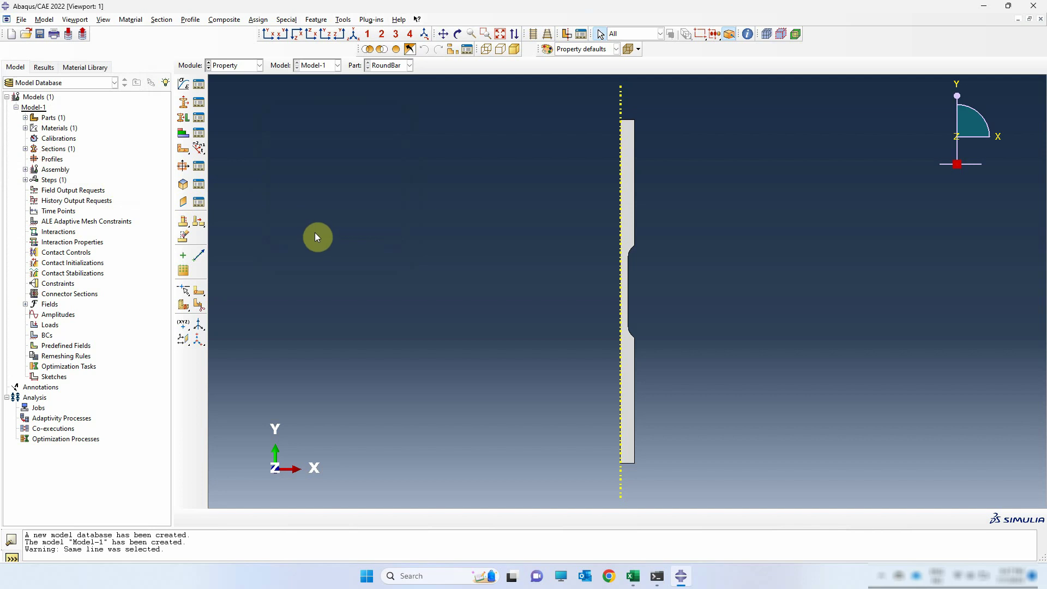
Assign the SOLID section to the entire RoundBar face, creating a set for the region and taking thickness from the section
click(184, 120)
drag(668, 98, 535, 509)
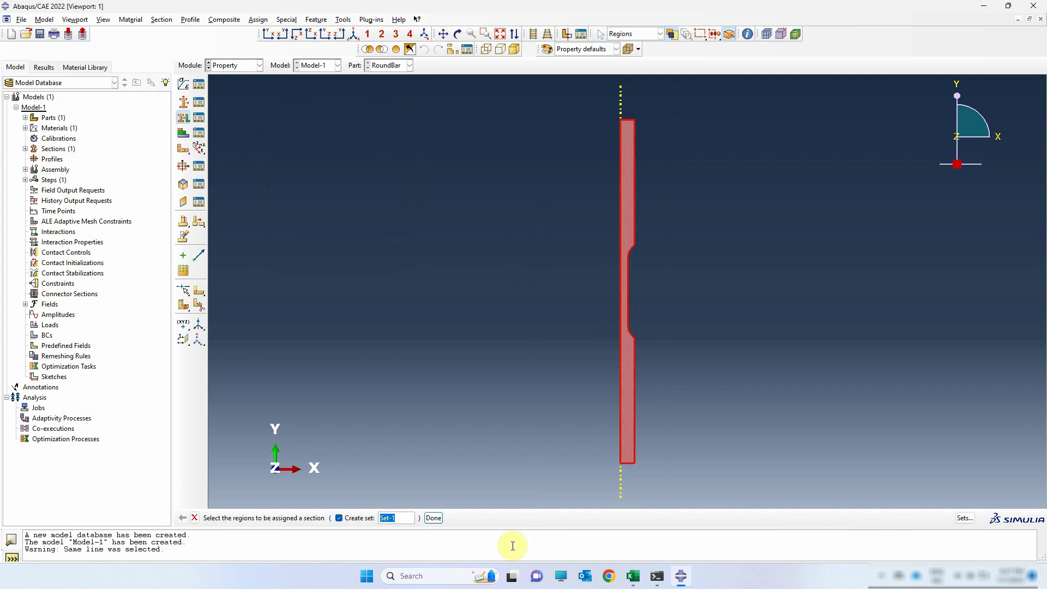
click(432, 518)
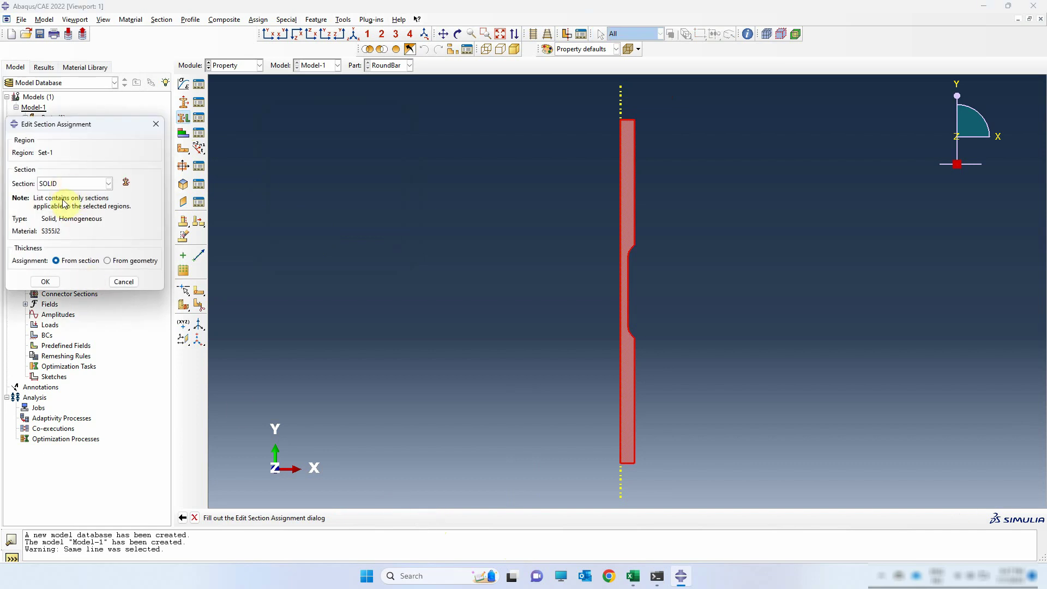
click(46, 281)
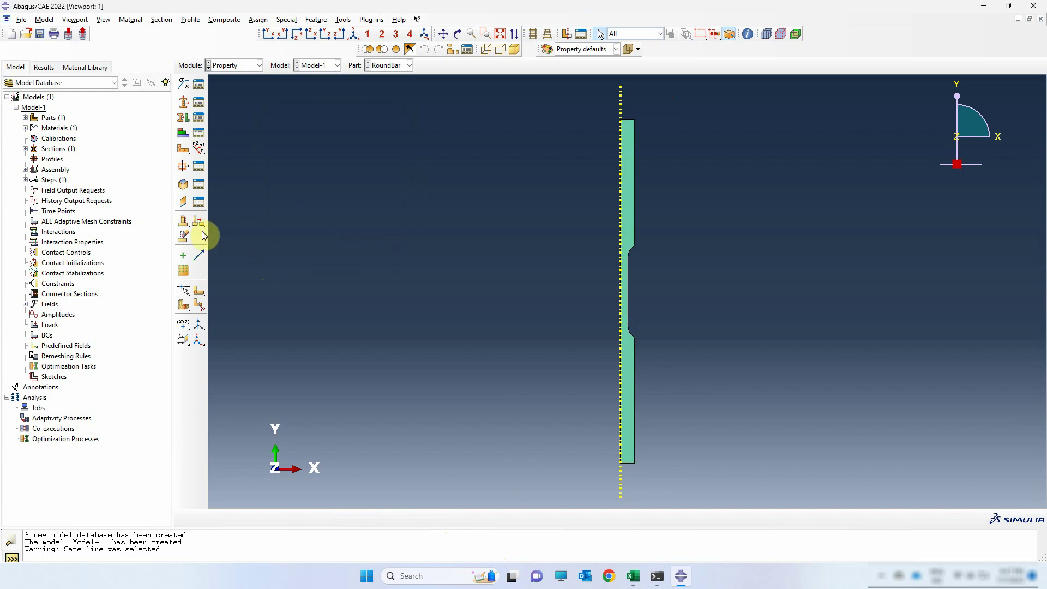
Start a face partition sketch and draw a horizontal line at mid-height from the axis to the reduced section's outer edge
click(199, 293)
scroll(654, 327, up, 2)
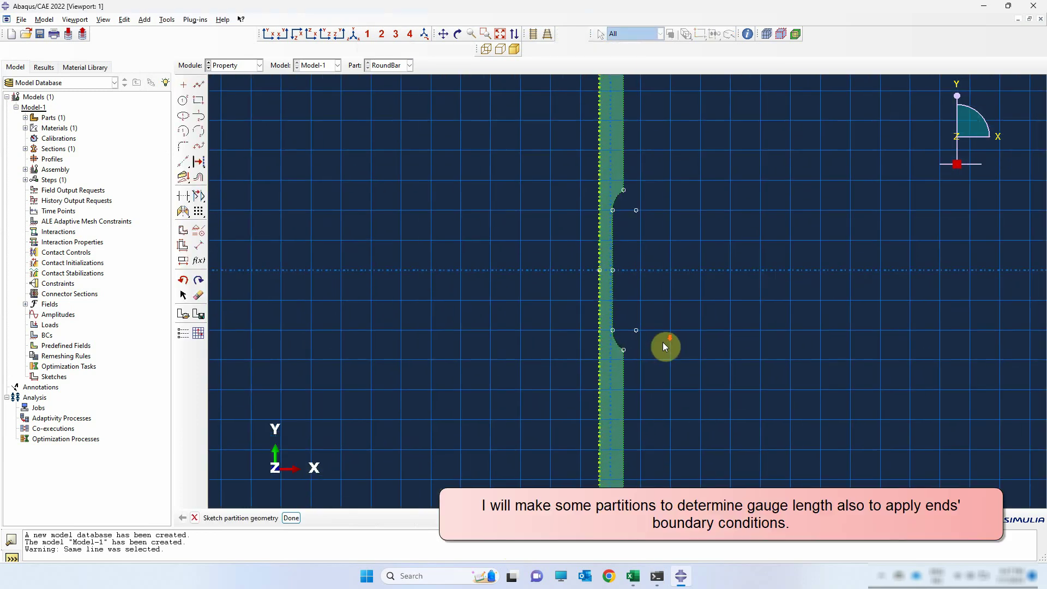
scroll(649, 316, up, 1)
scroll(636, 287, up, 1)
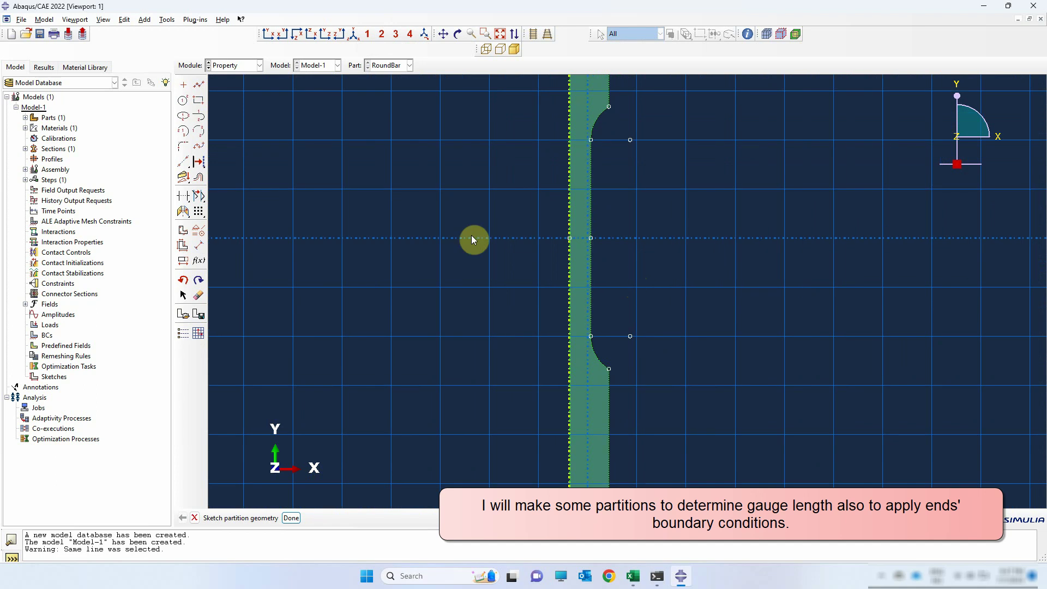
click(199, 87)
click(575, 241)
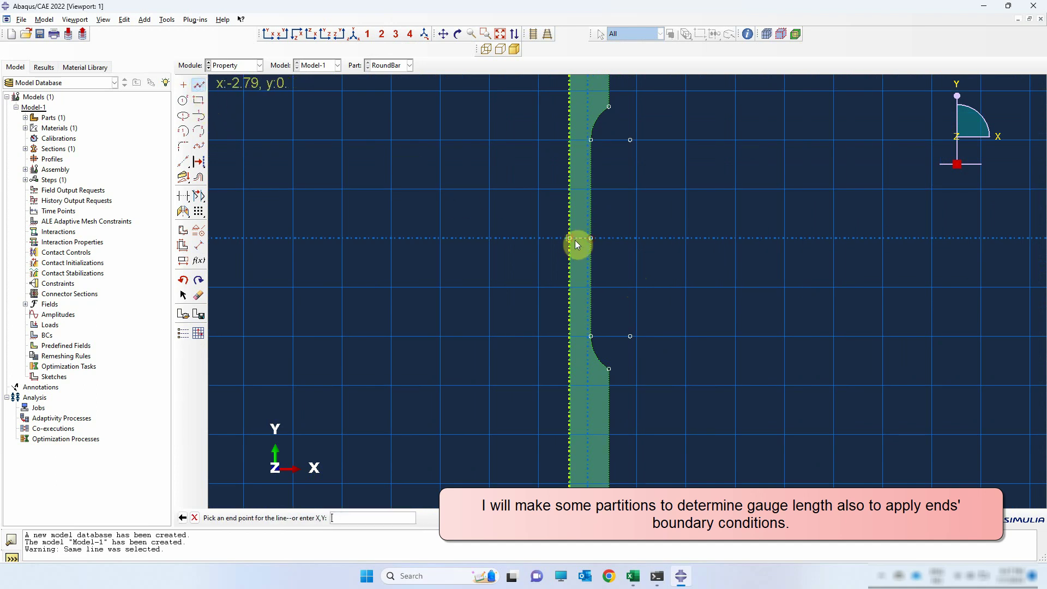
click(199, 87)
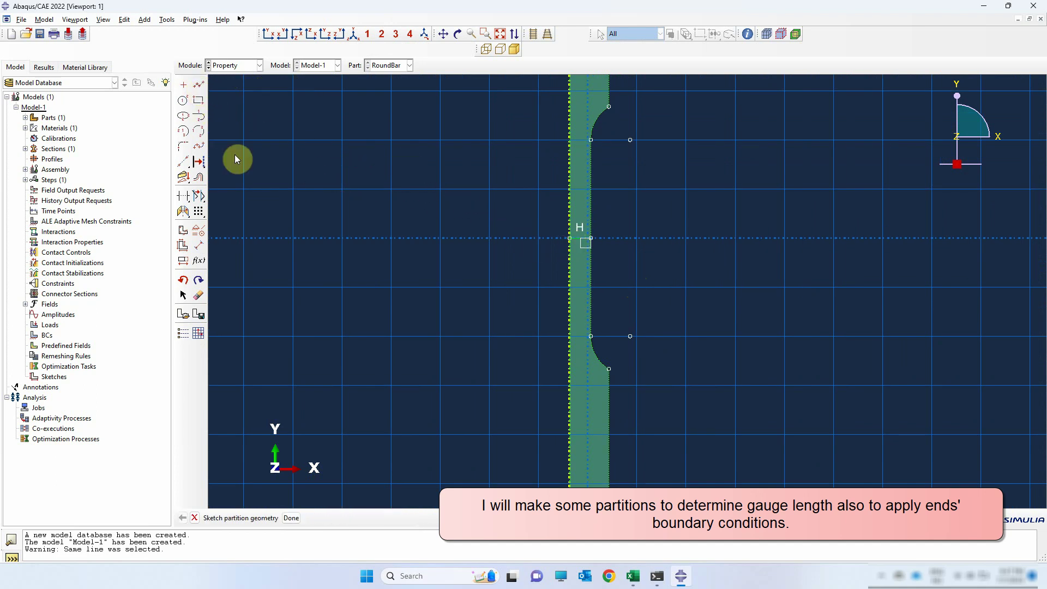
Offset the mid-height line upward by 25/2 to mark the upper end of the gauge length
click(198, 177)
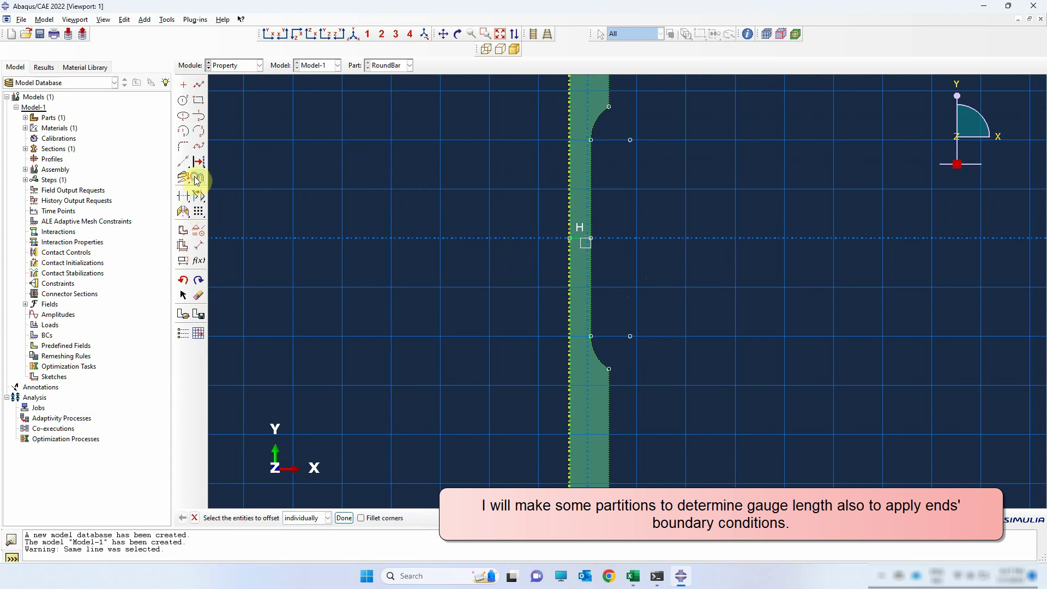
click(581, 240)
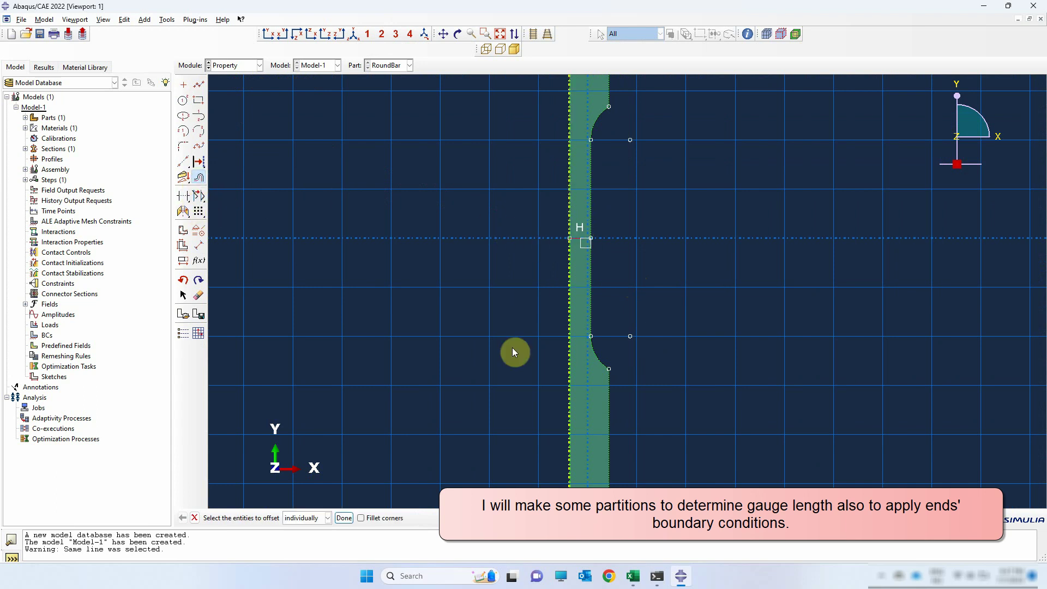
click(345, 517)
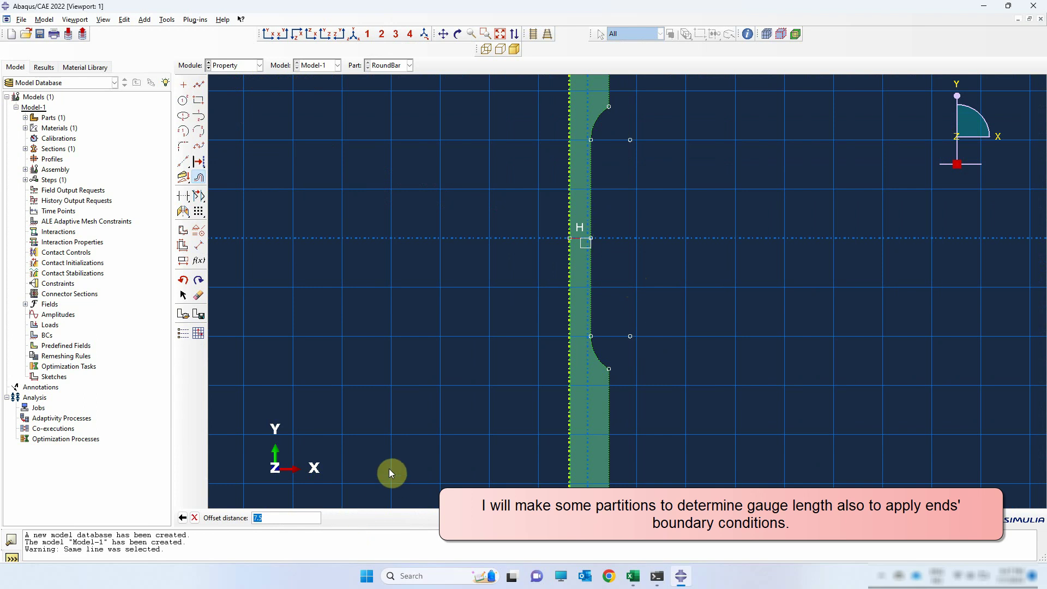
text(2)
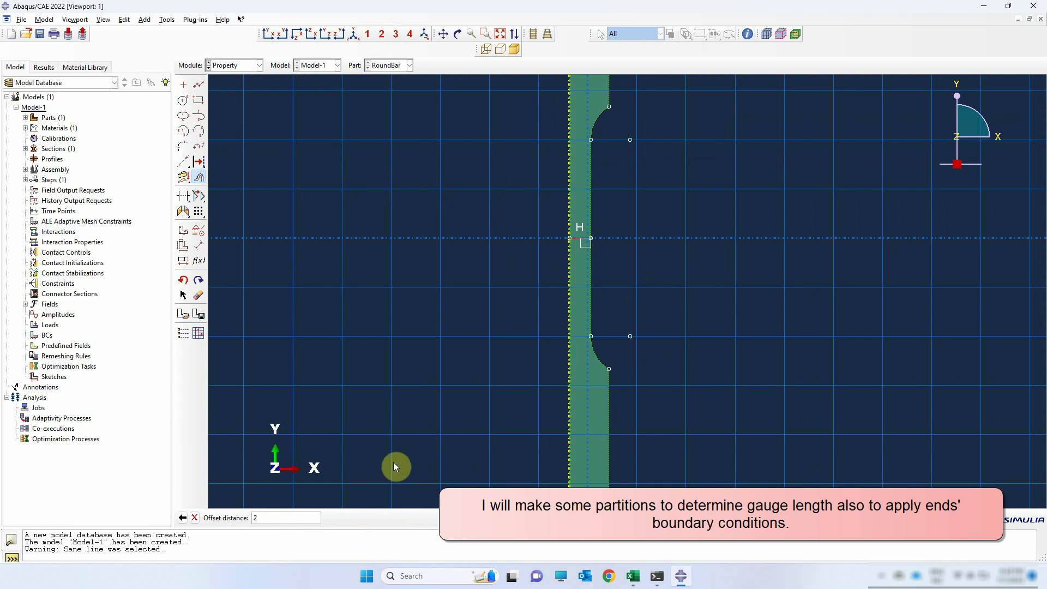
text(5/2)
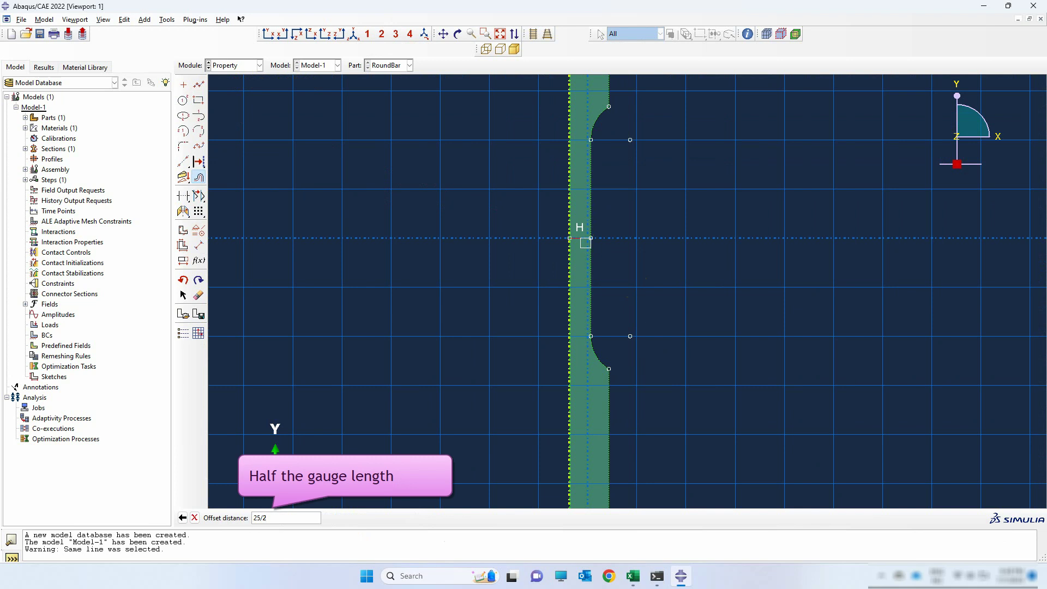
key(Return)
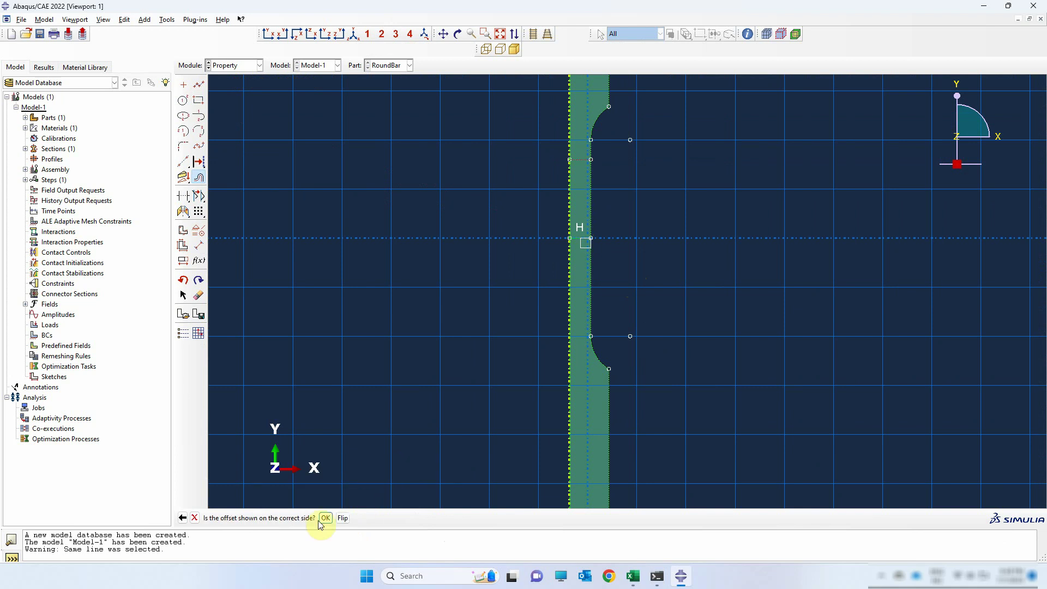
click(326, 517)
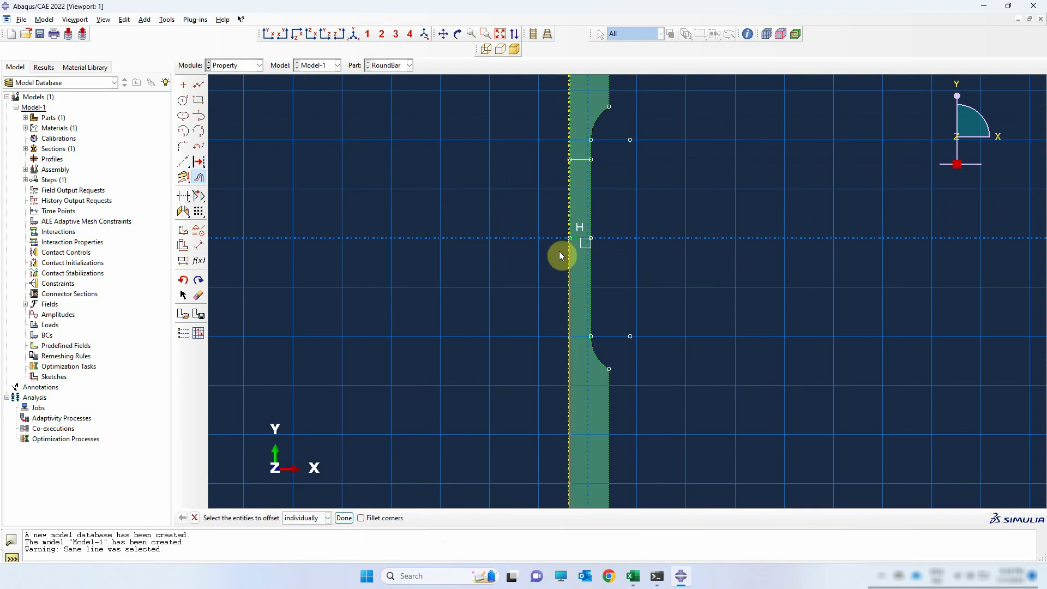
Offset the mid-height line by 25/2 and flip it downward to mark the lower end of the gauge length
click(585, 241)
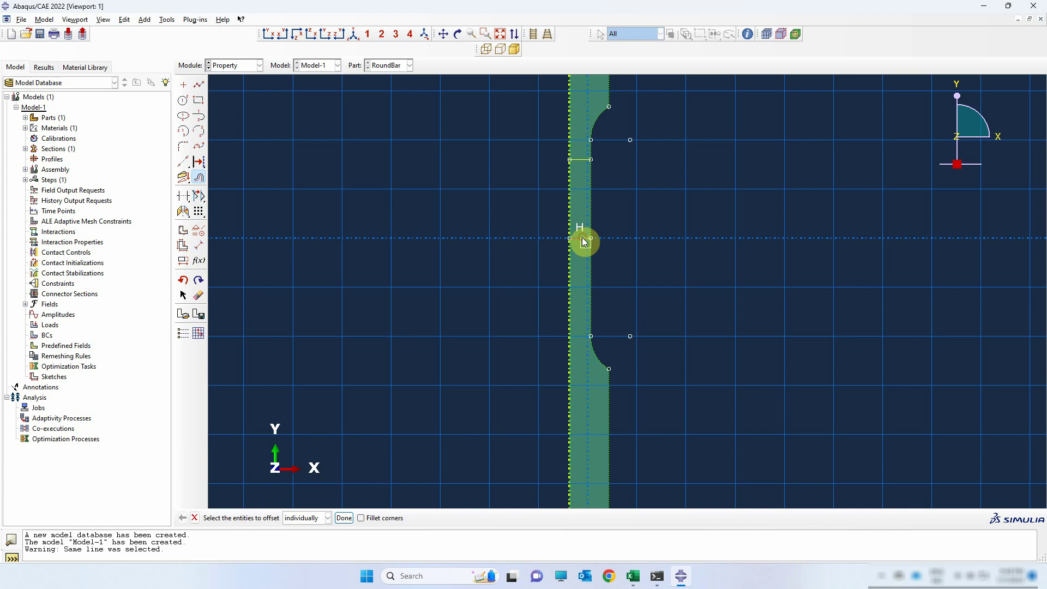
click(344, 517)
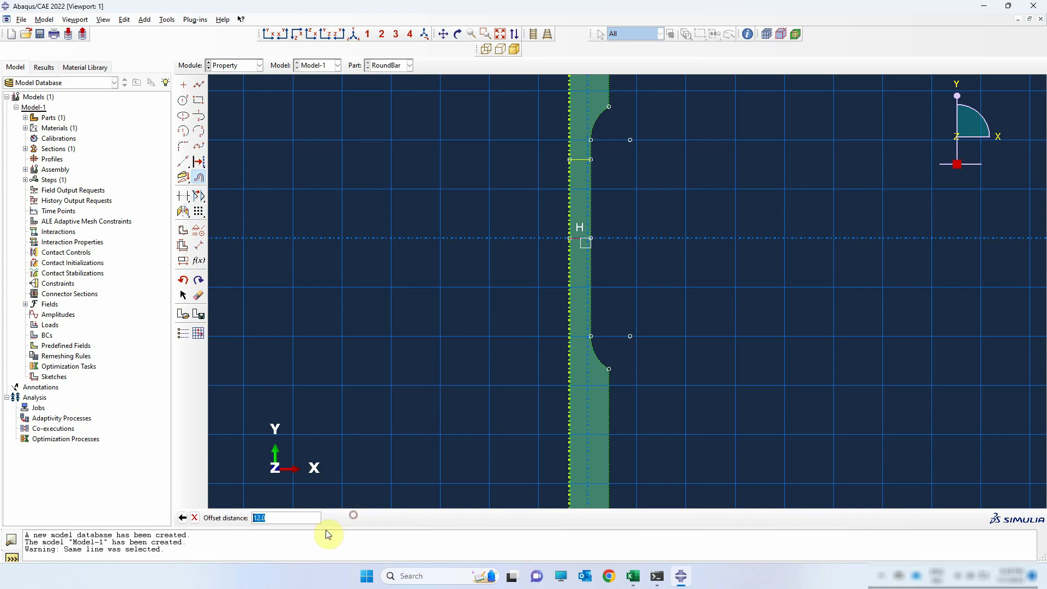
text(2)
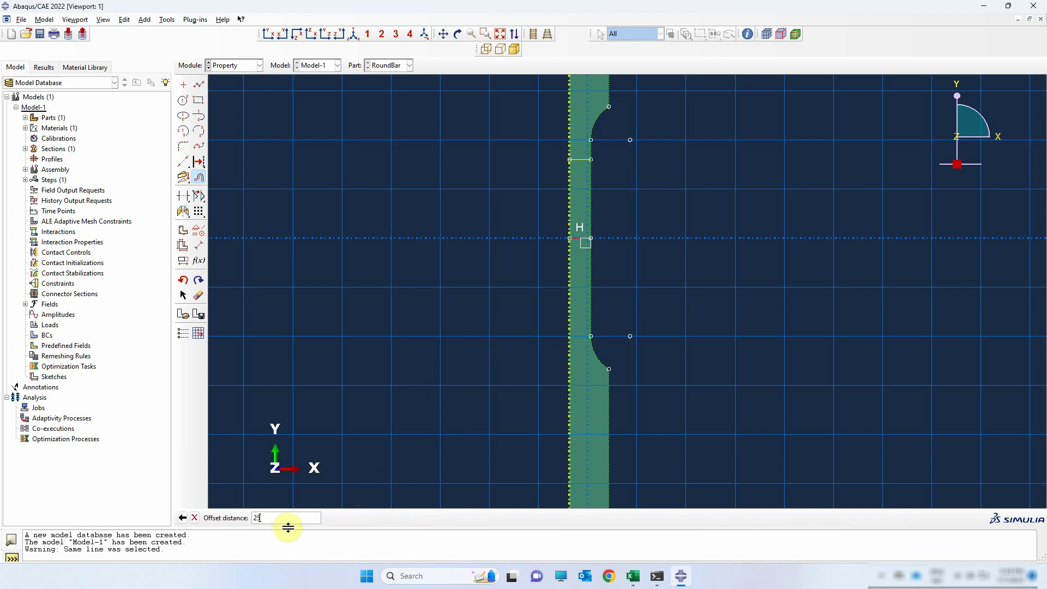
text(5/2)
key(Return)
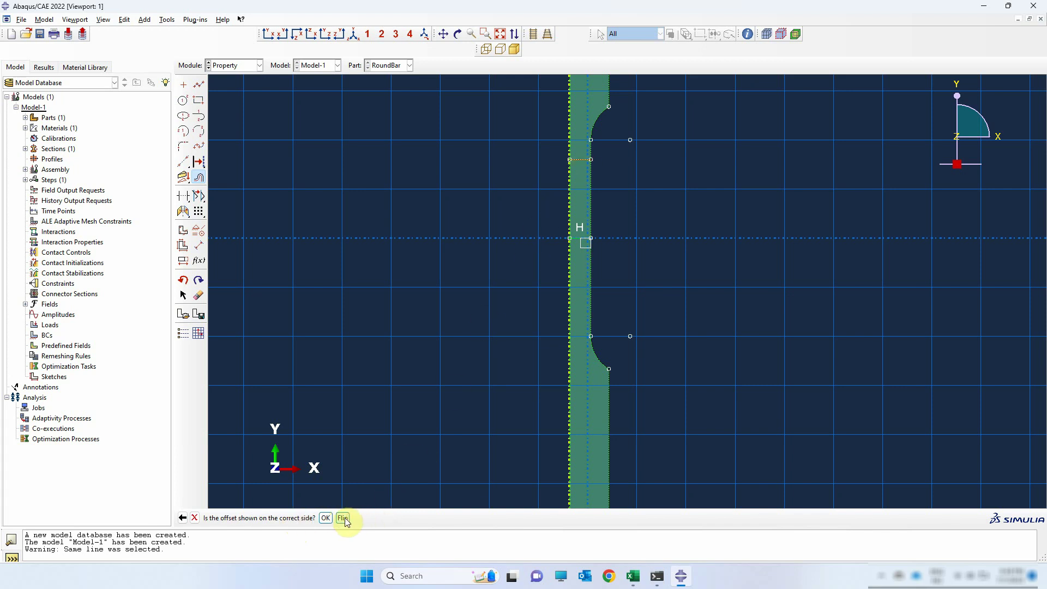
click(344, 519)
click(325, 517)
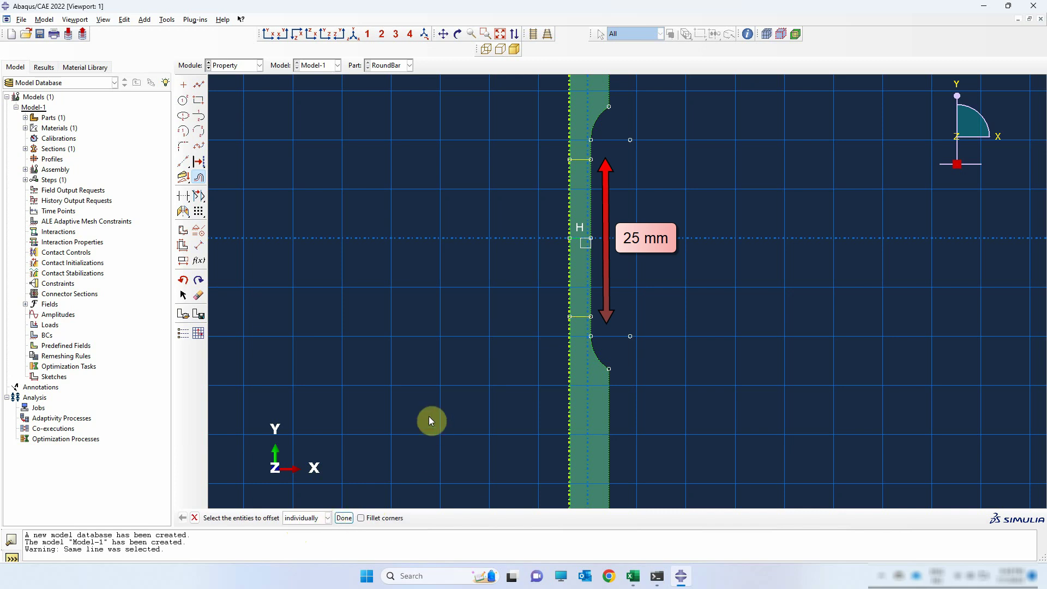
Offset the bar's bottom edge 30 upward to mark the length held in the lower machine grip
scroll(421, 230, down, 4)
scroll(479, 415, up, 5)
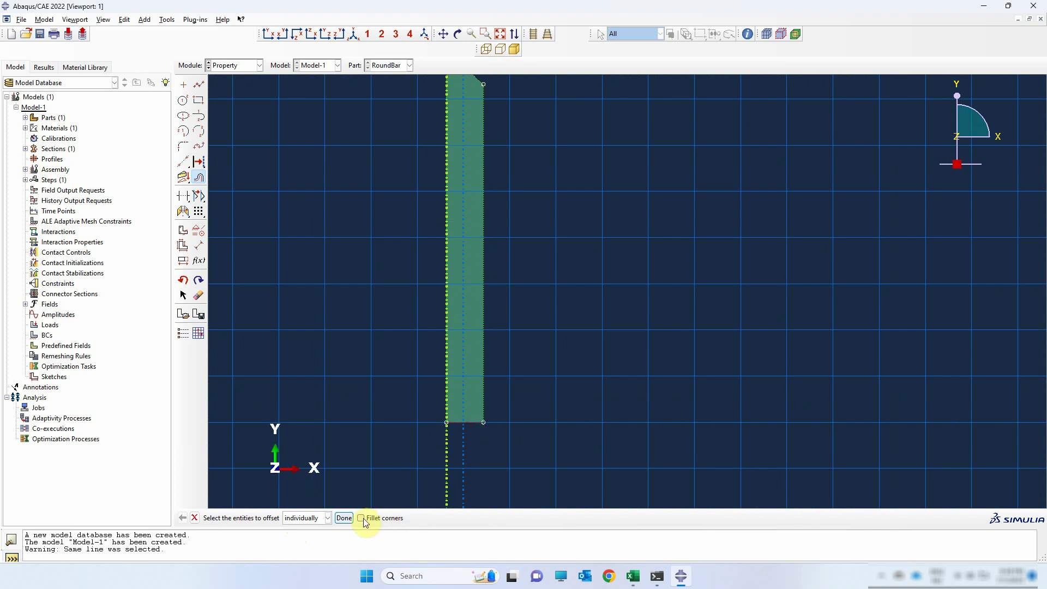
click(344, 517)
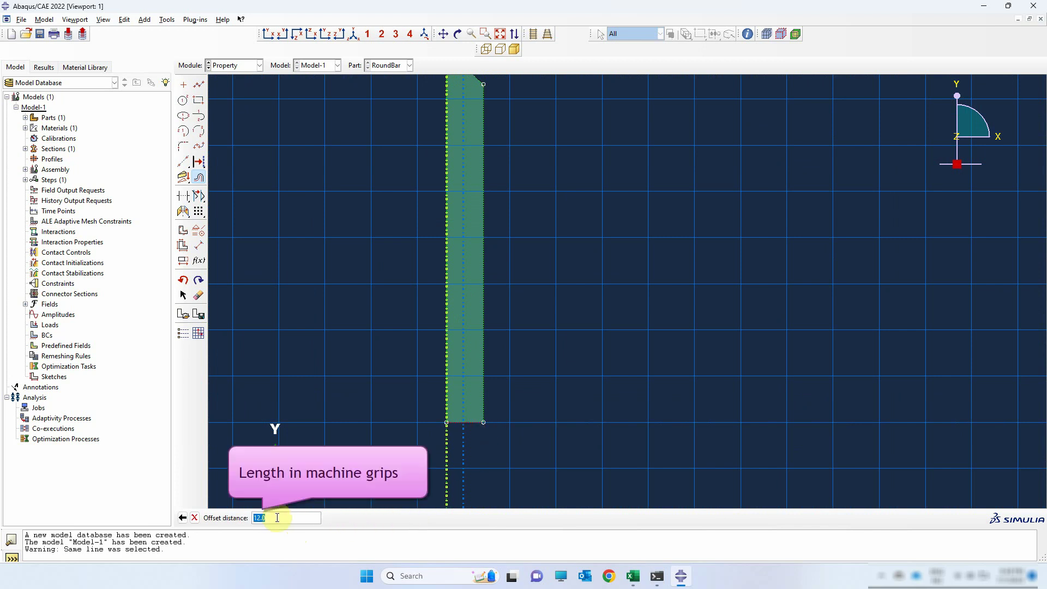
text(30)
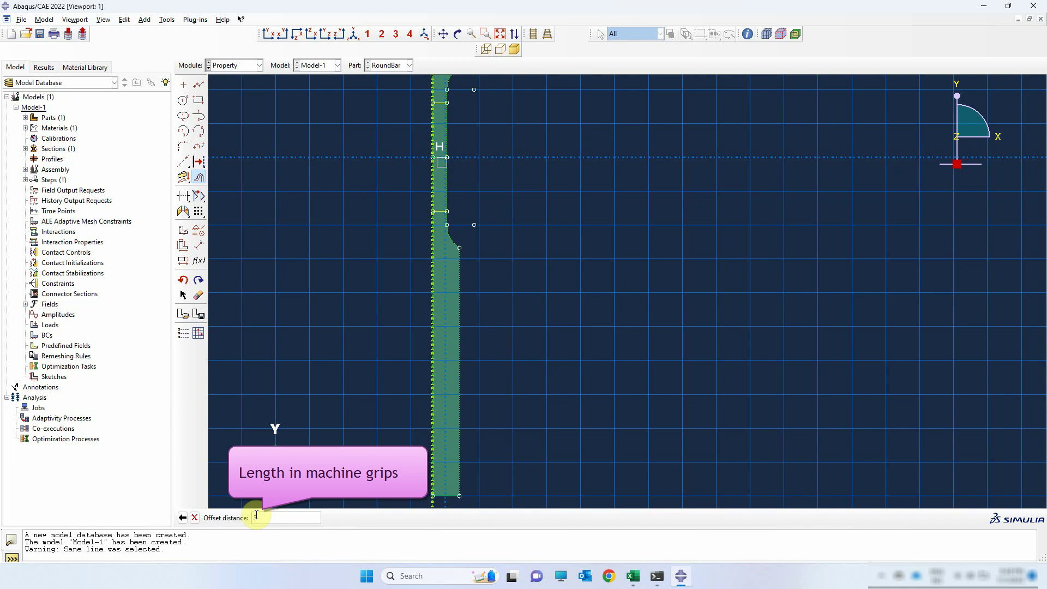
key(Return)
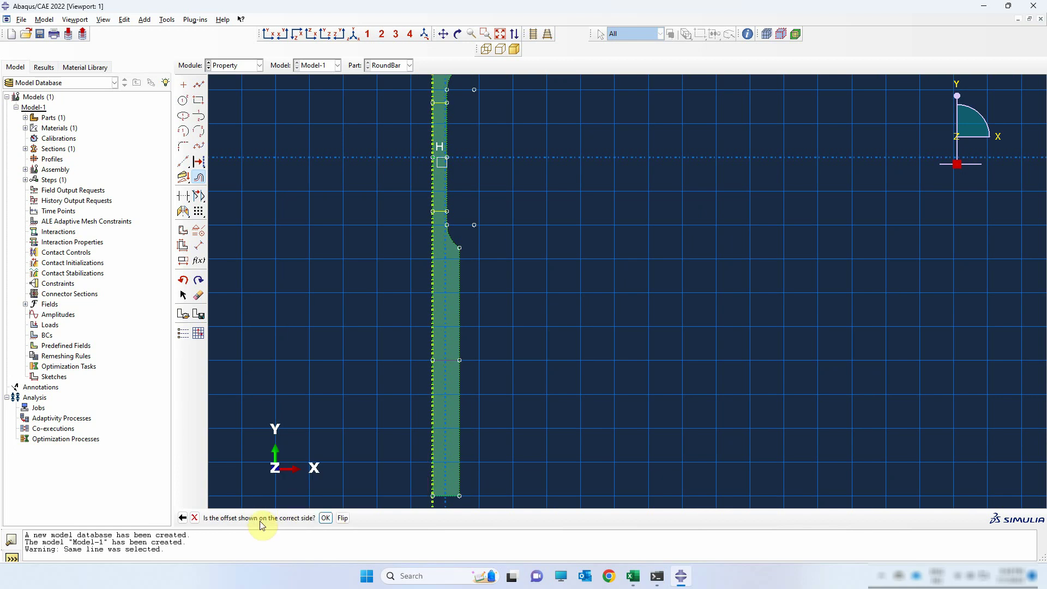
click(326, 517)
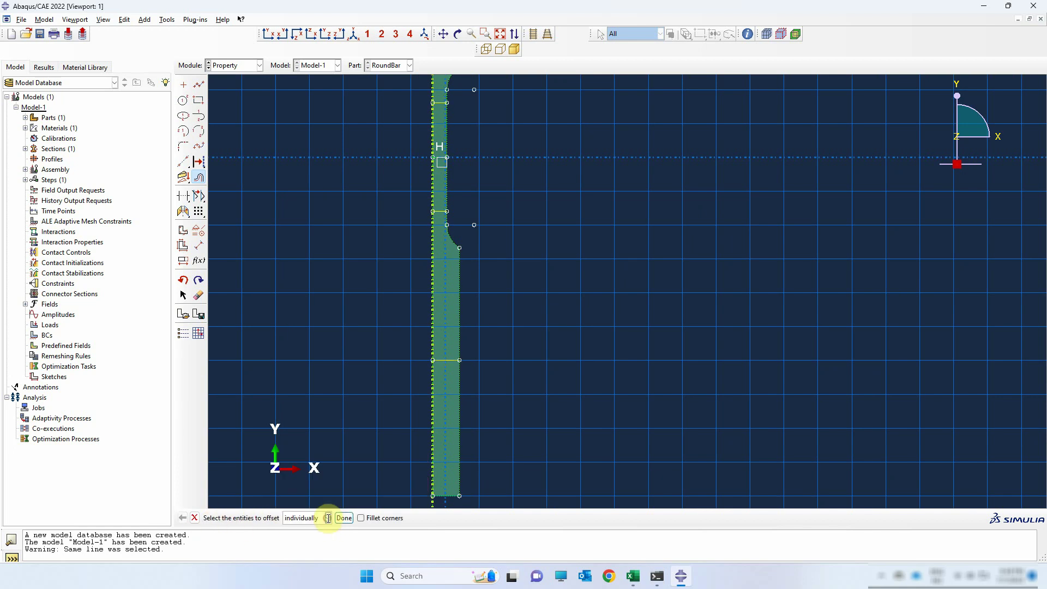
Offset the bar's top edge 30 downward for the upper grip length and finish the face partition sketch
scroll(395, 472, down, 2)
scroll(401, 472, down, 1)
scroll(402, 296, up, 4)
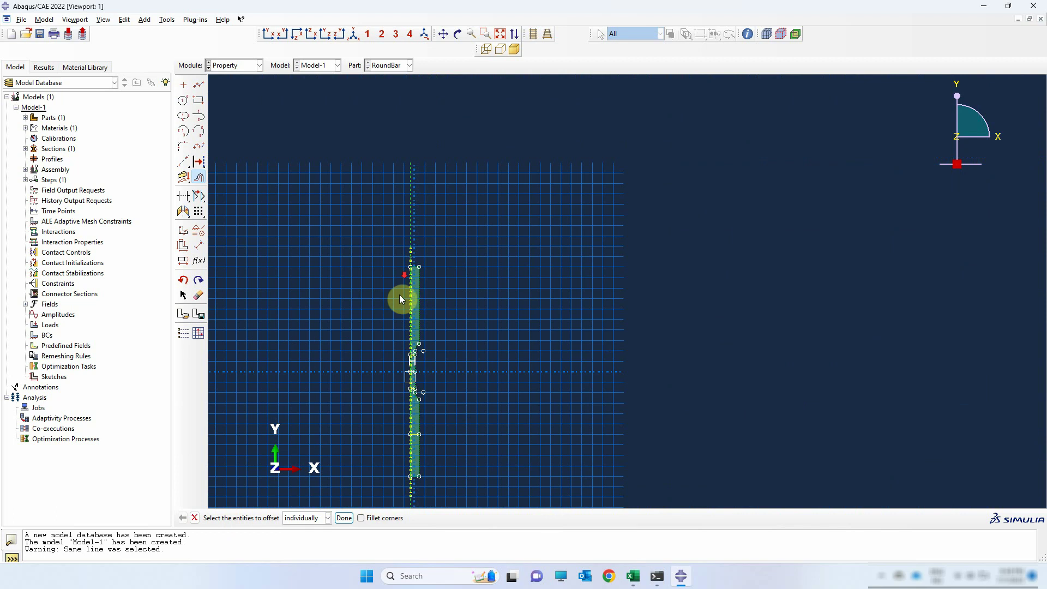
scroll(429, 269, up, 1)
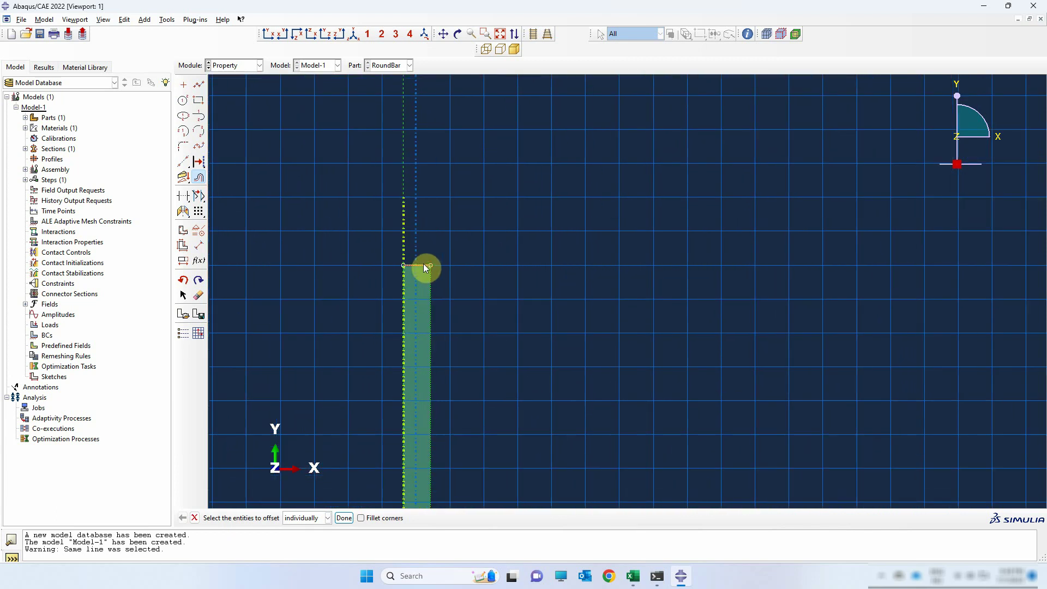
click(344, 517)
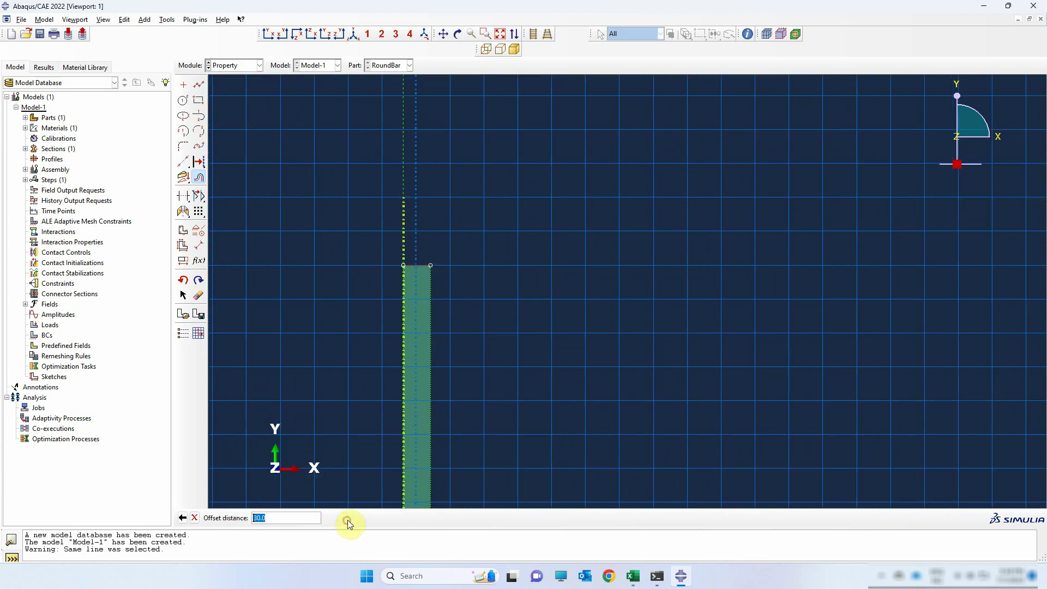
click(277, 518)
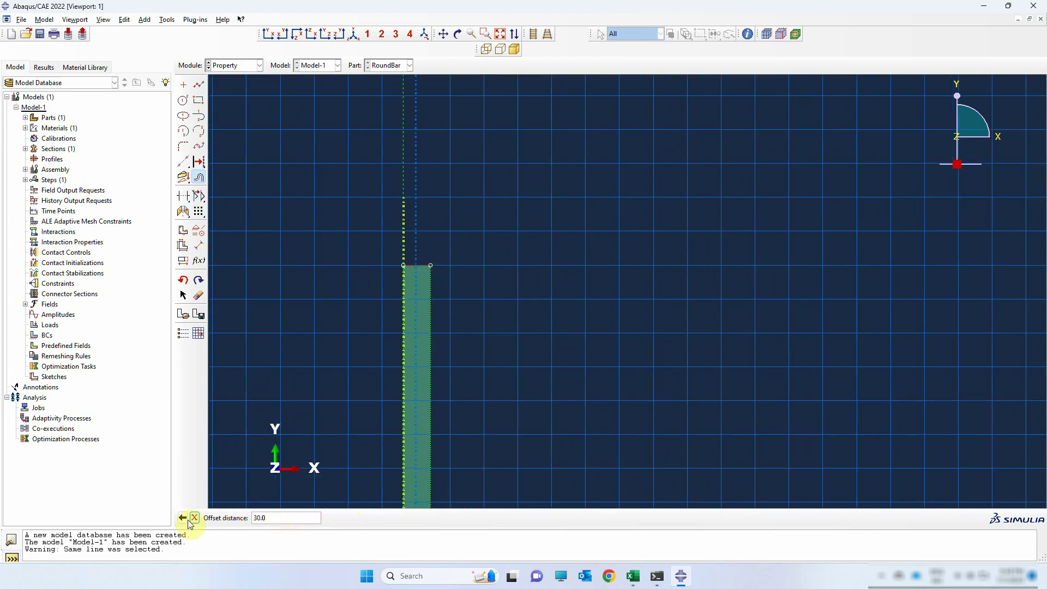
key(Return)
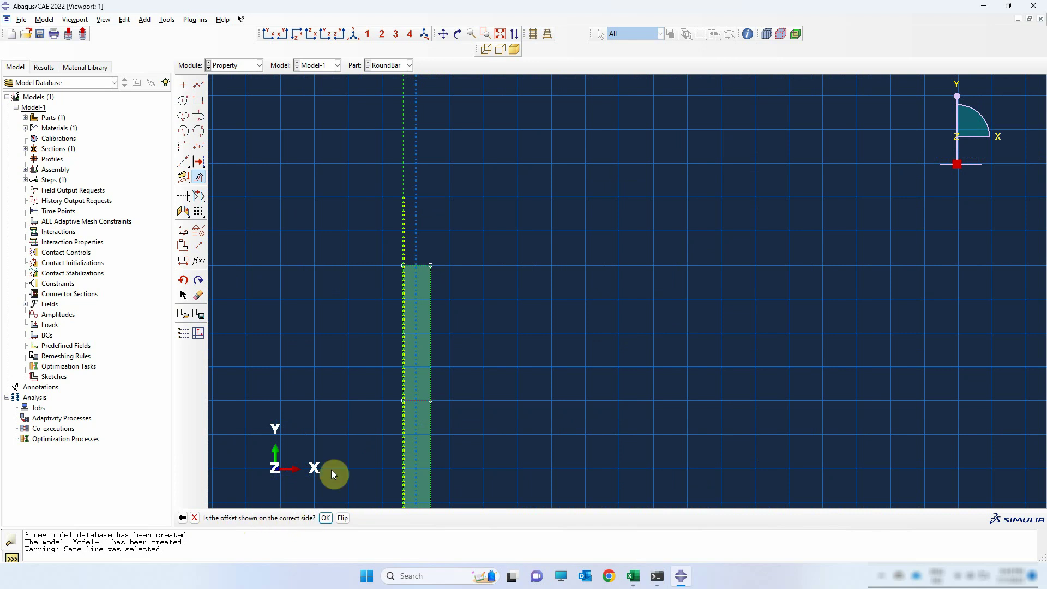
click(326, 517)
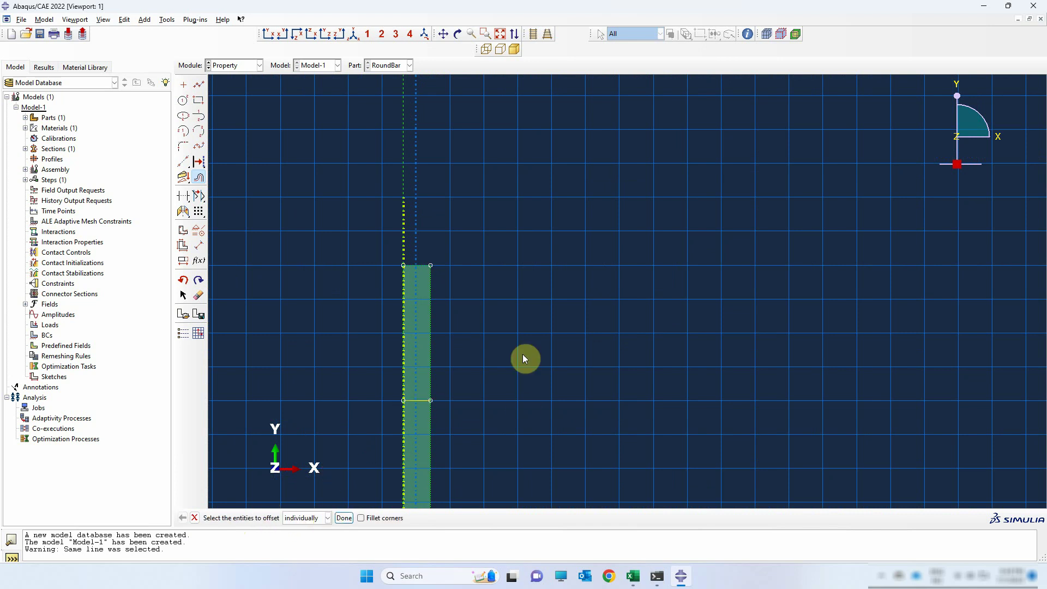
click(344, 518)
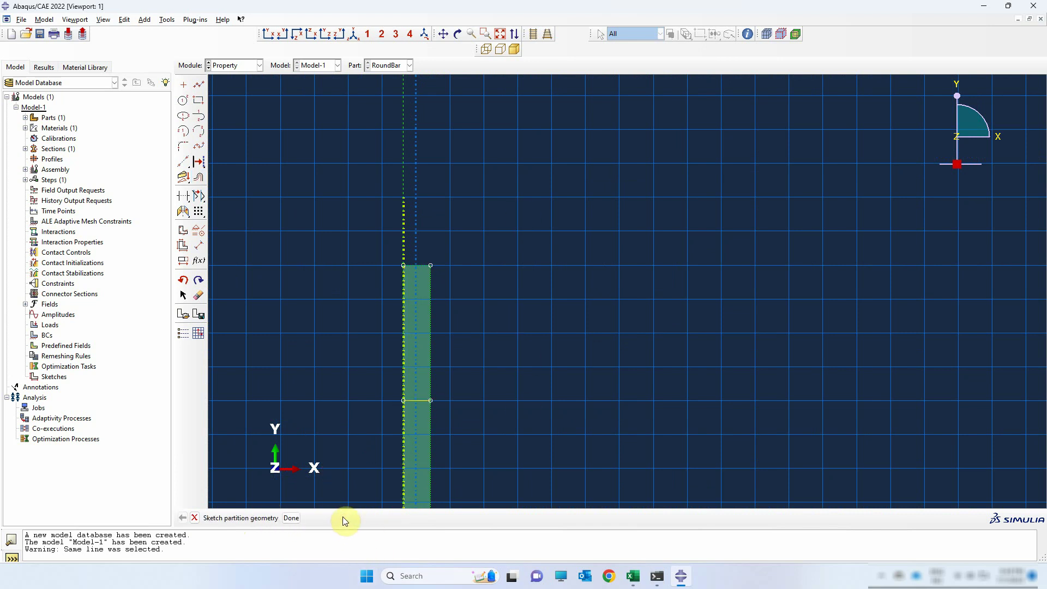
click(290, 518)
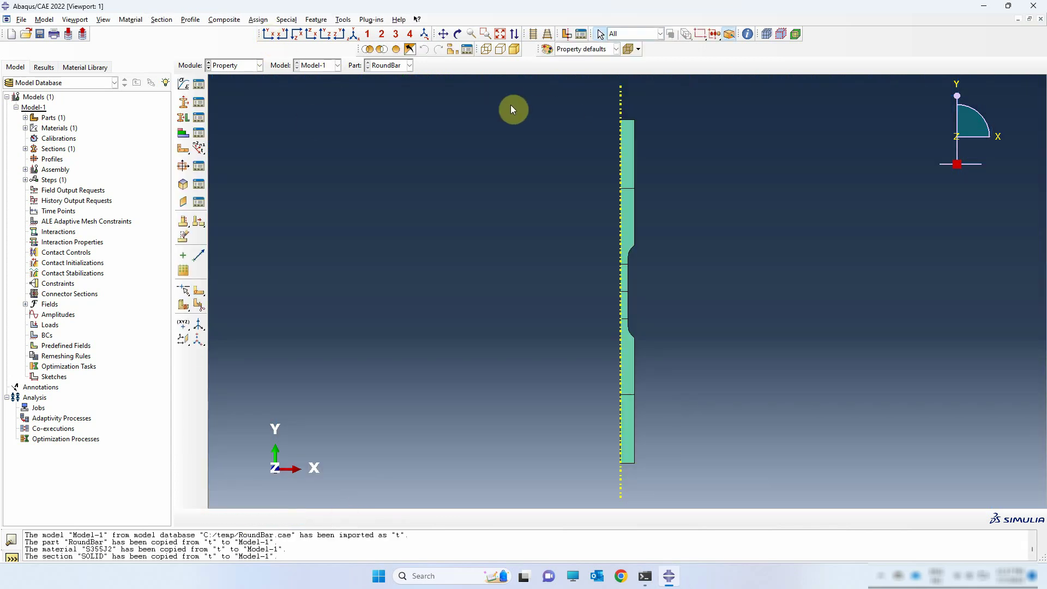
Create a geometry set named GL_points from the two outer-edge vertices at the upper and lower gauge length lines
click(343, 20)
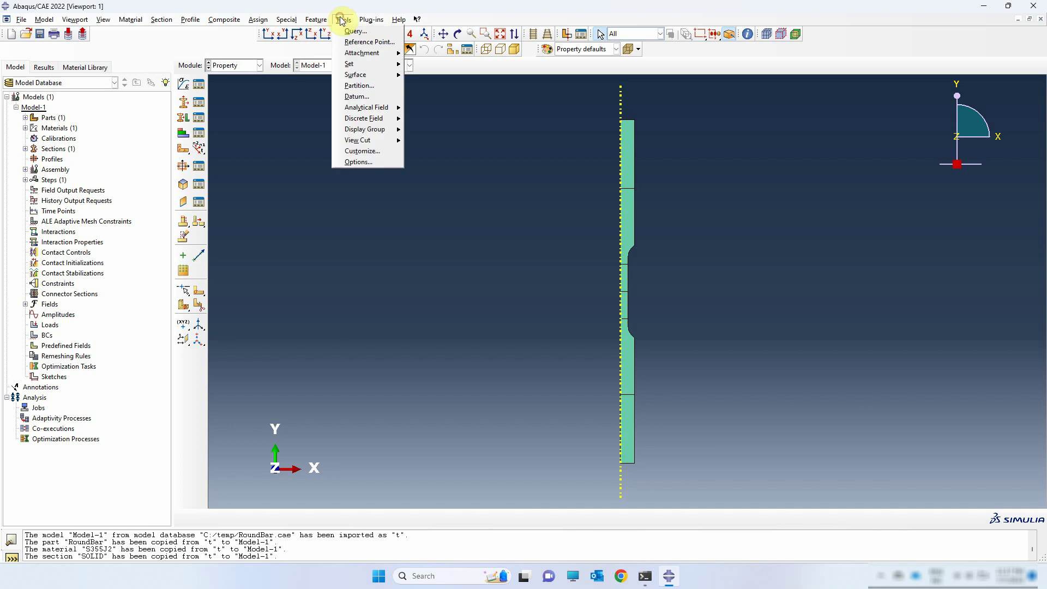
mouse_move(371, 67)
click(431, 76)
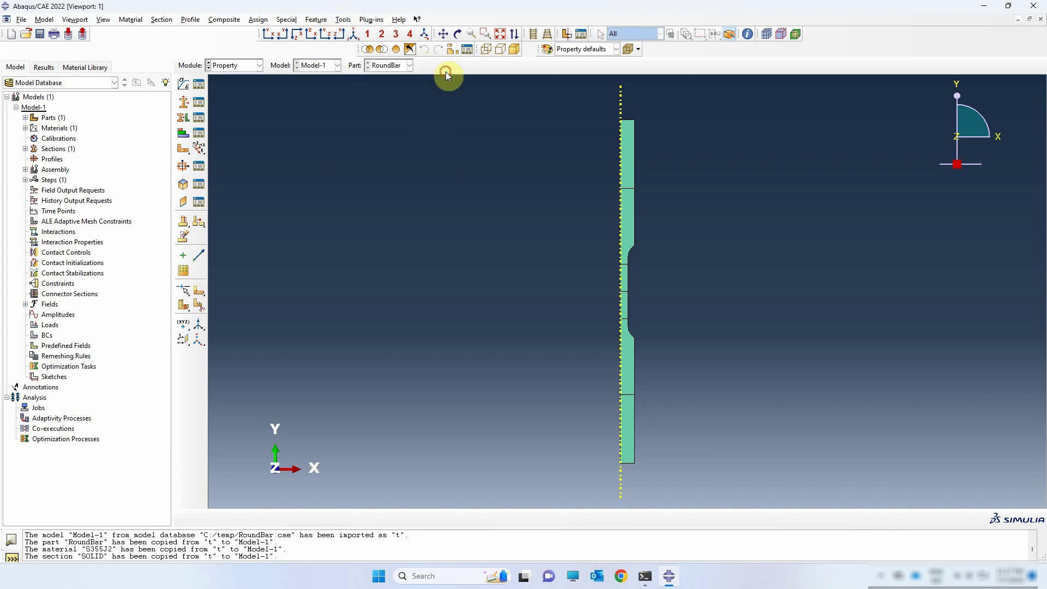
text(g)
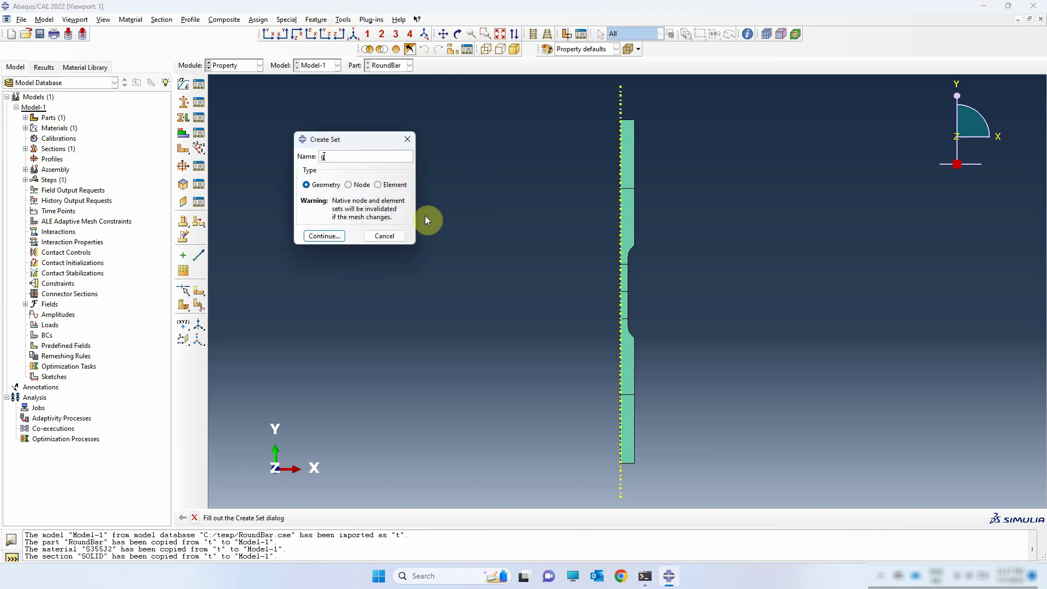
key(BackSpace)
text(GL_points)
click(321, 185)
click(332, 238)
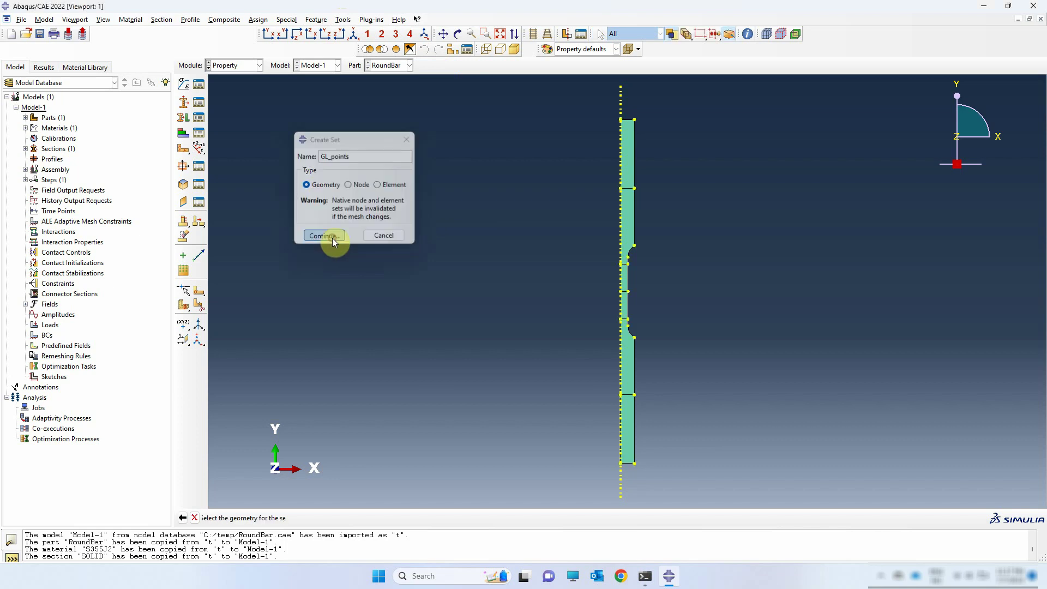
scroll(652, 289, up, 4)
scroll(642, 289, up, 2)
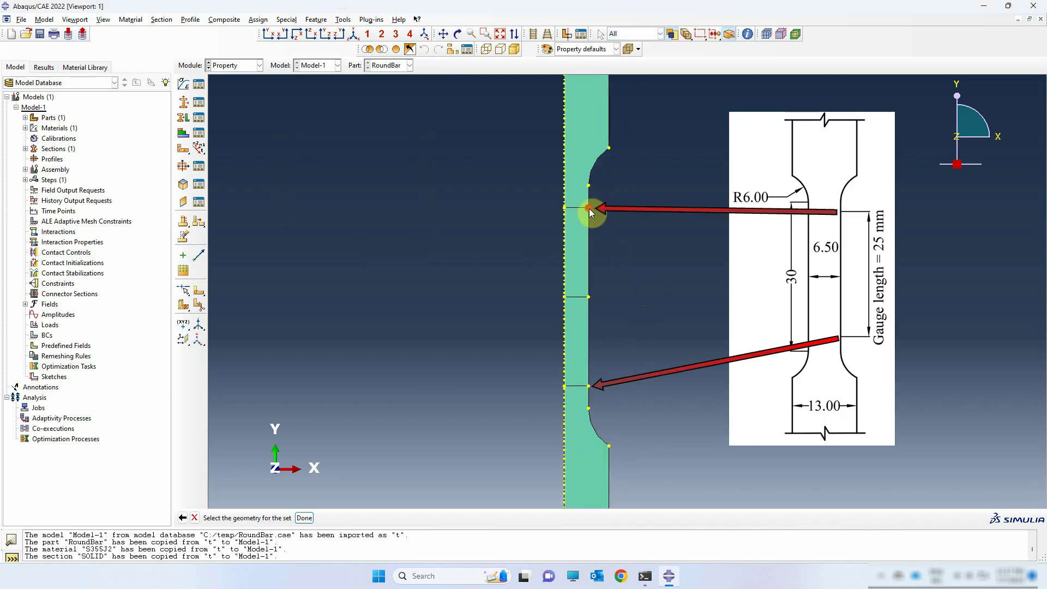
shift+click(587, 386)
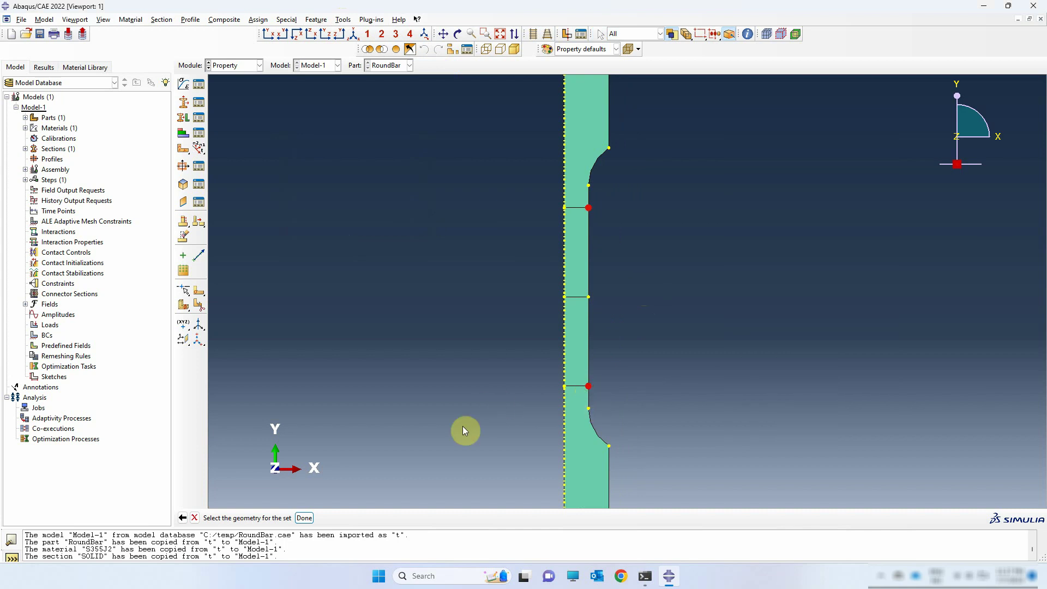
click(304, 518)
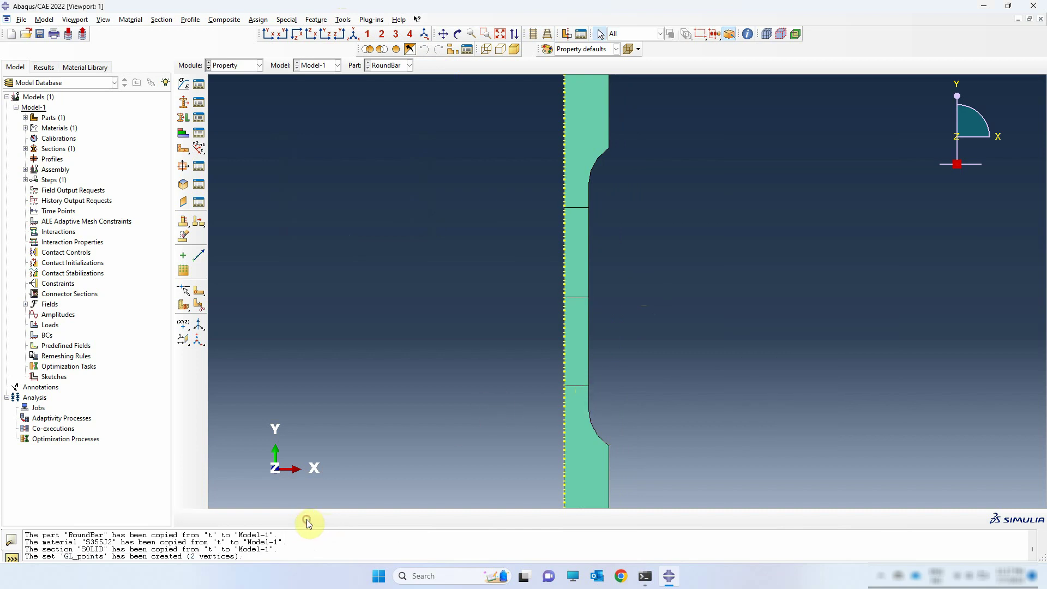
Switch to the Assembly module and create a dependent instance of the RoundBar part
click(267, 35)
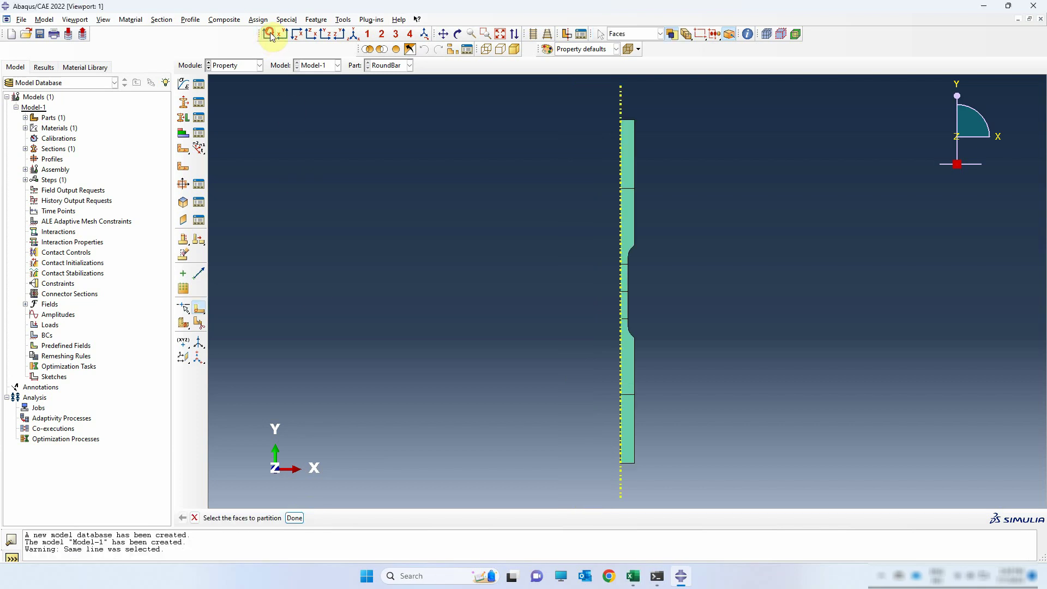
click(267, 35)
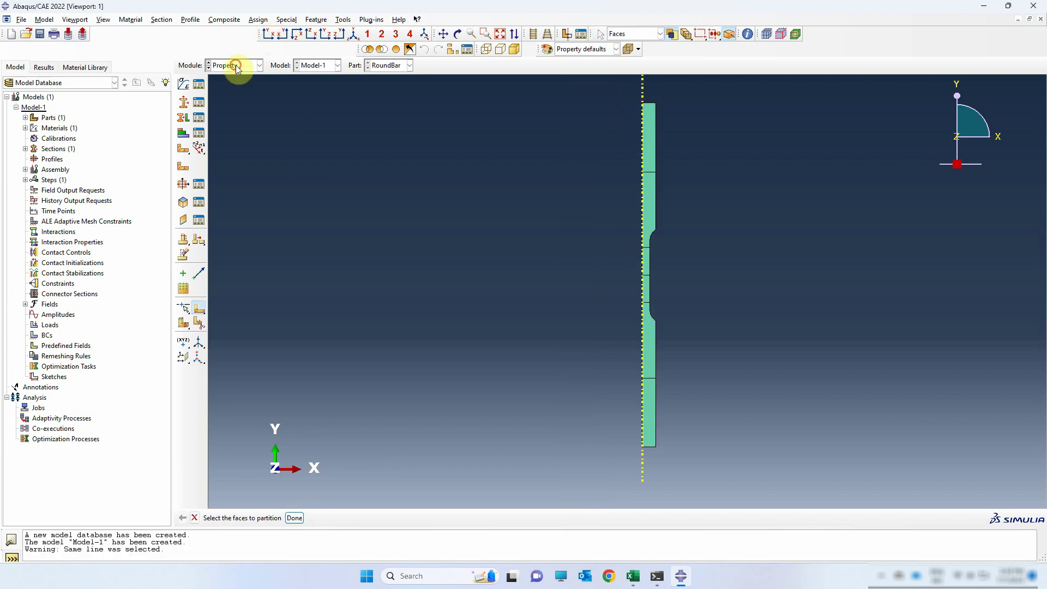
click(235, 66)
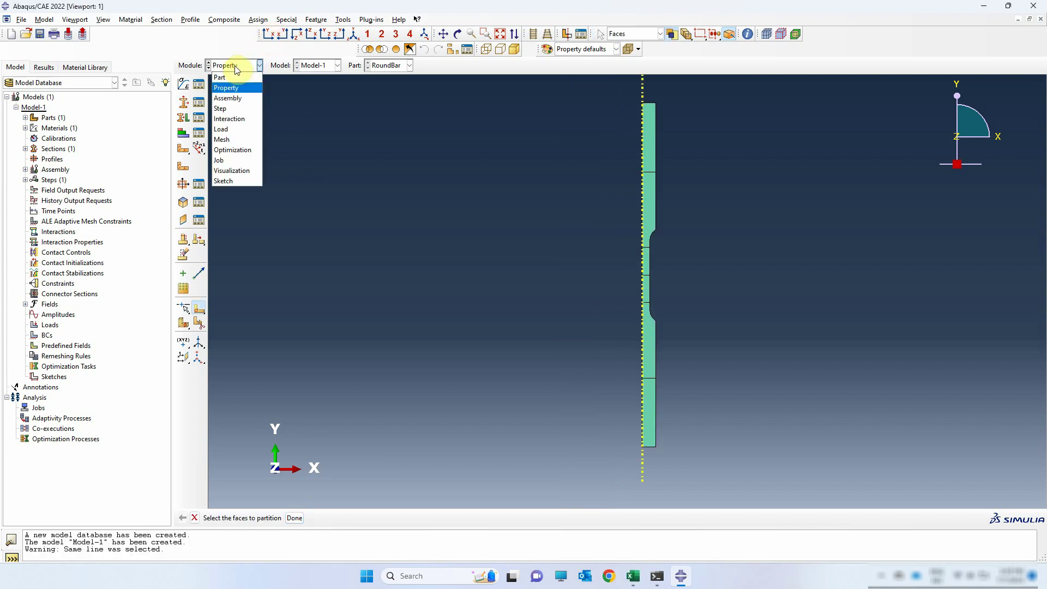
click(229, 98)
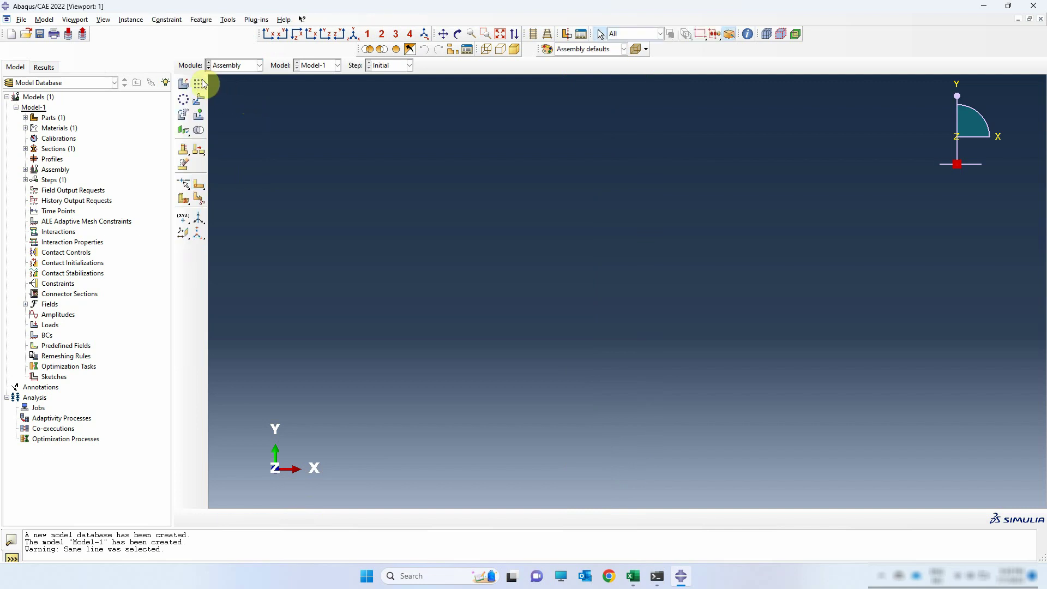
click(183, 83)
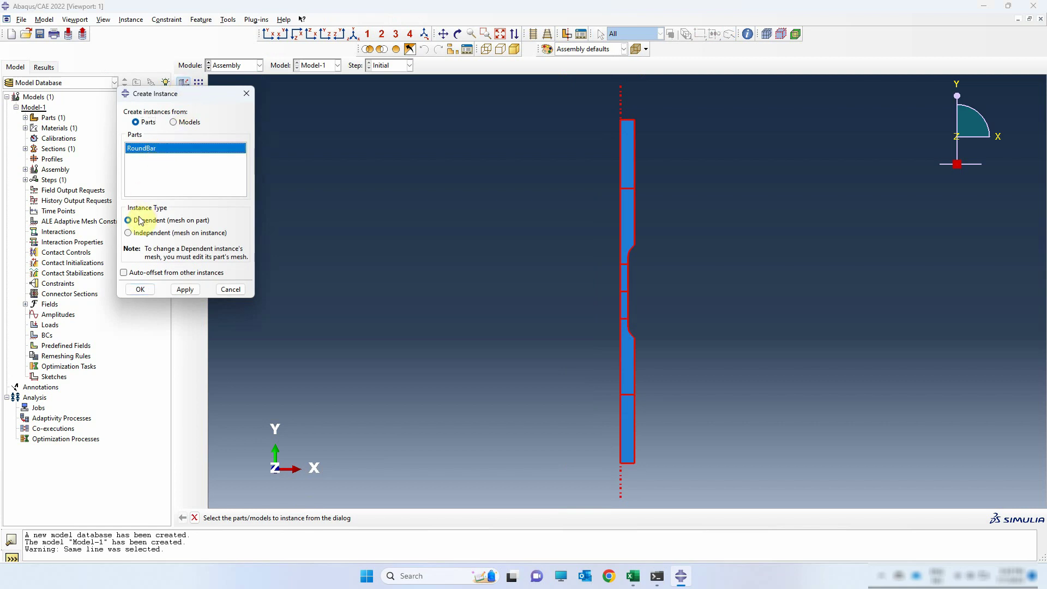
click(143, 290)
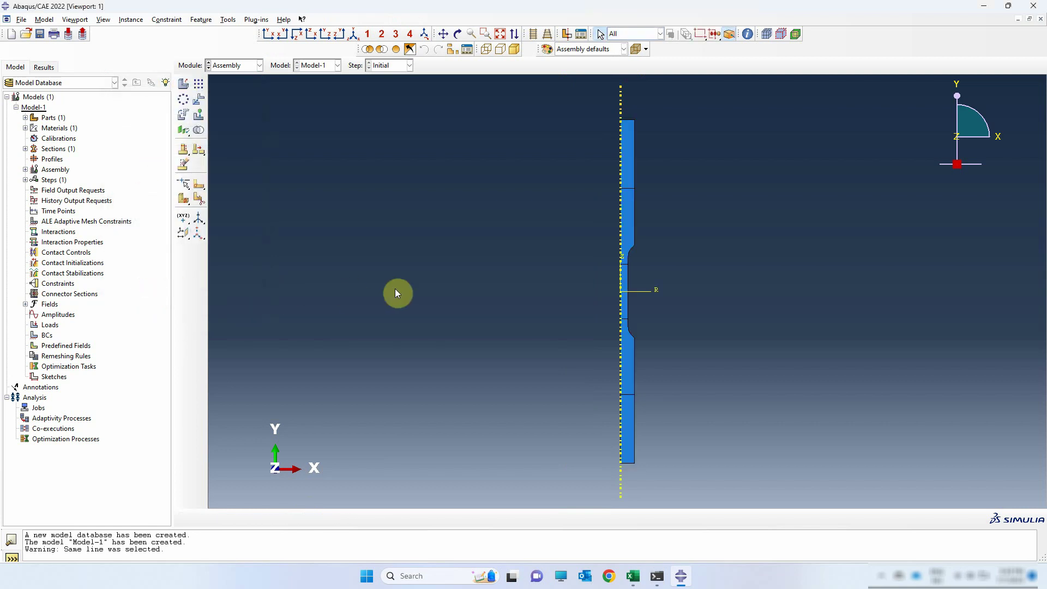
Switch to the Step module and start a General procedure step of type Dynamic, Implicit after Initial
scroll(640, 302, up, 3)
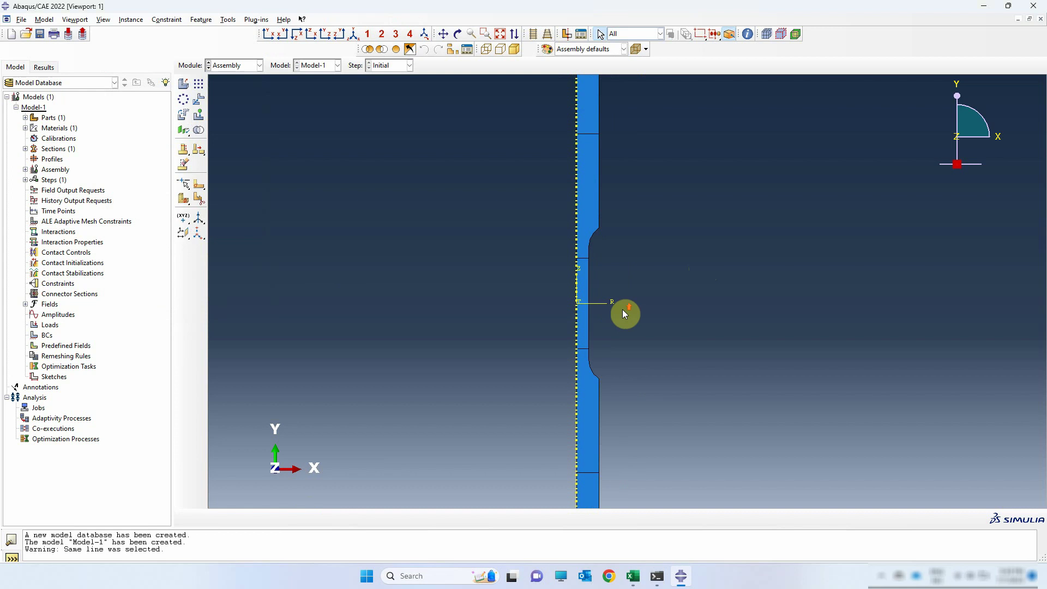
scroll(627, 313, down, 2)
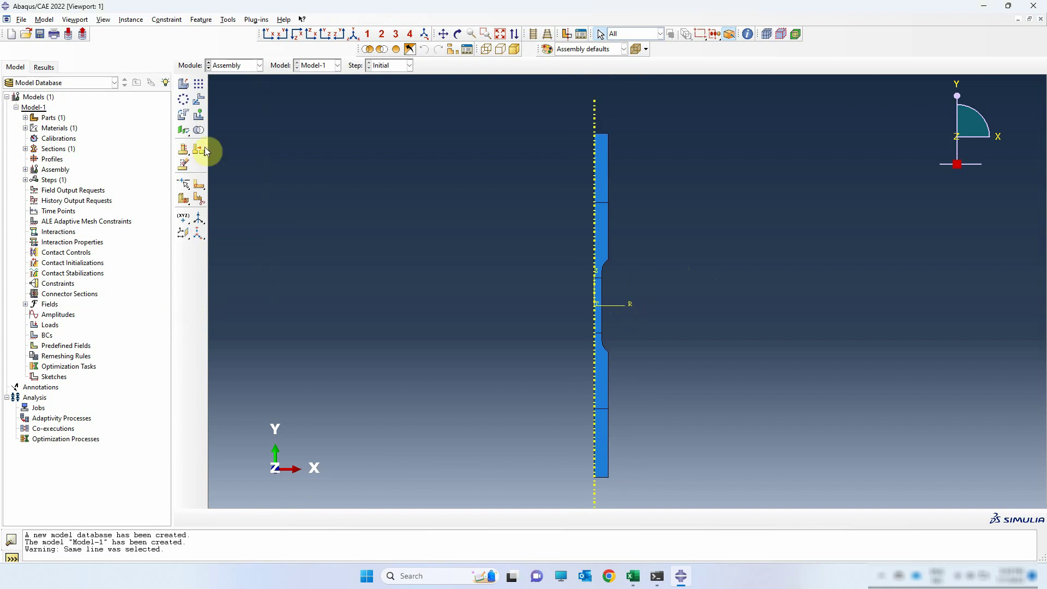
click(226, 66)
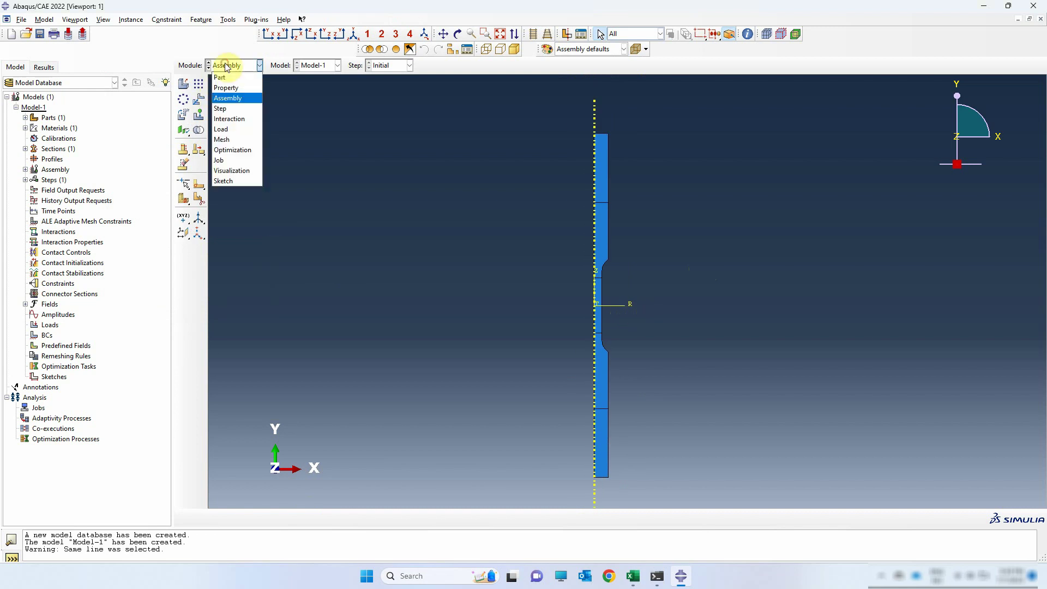
click(231, 108)
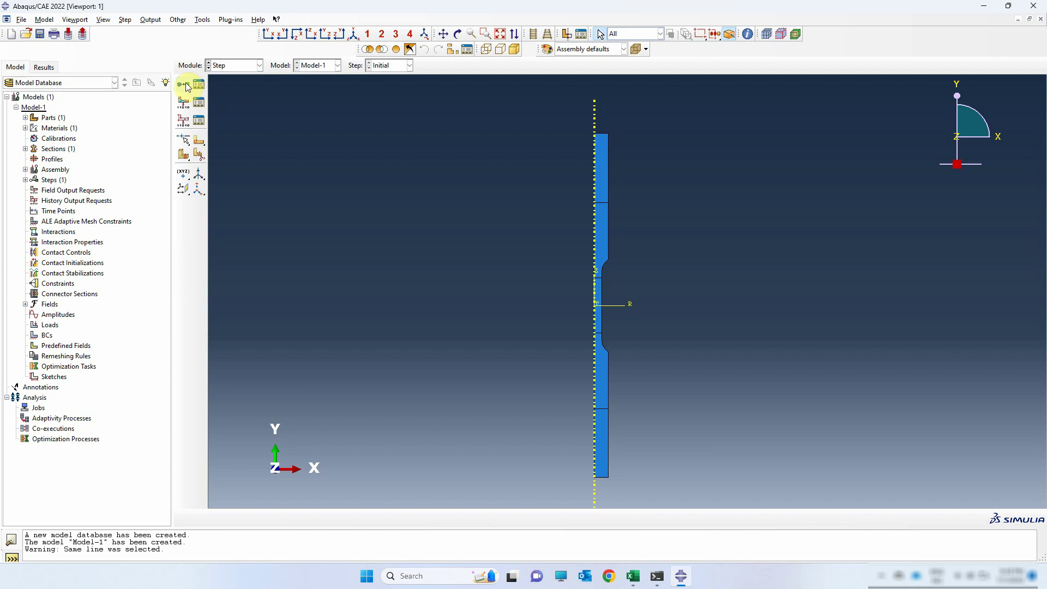
click(186, 85)
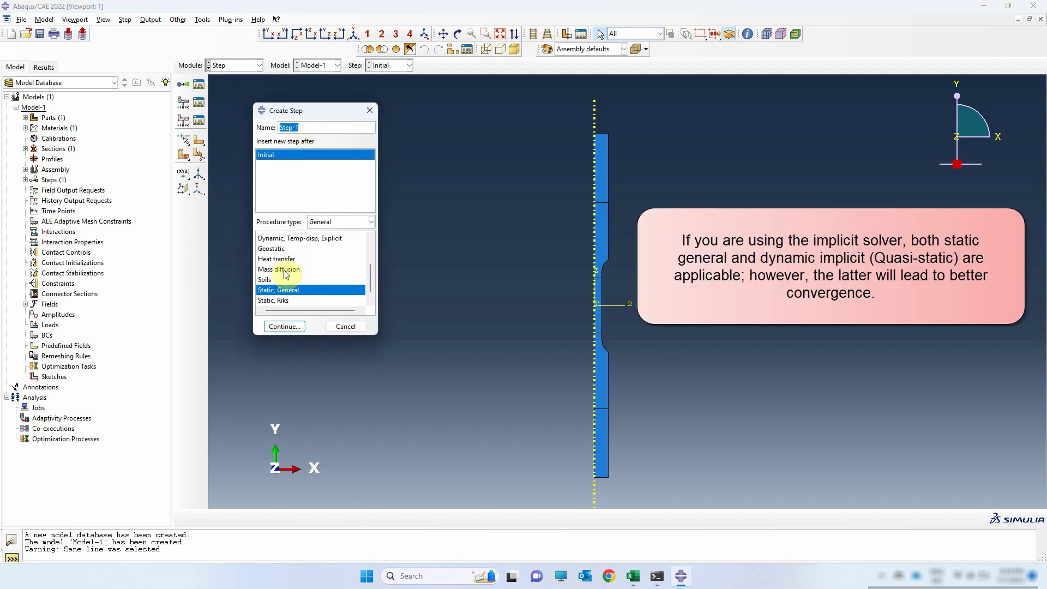
scroll(286, 274, up, 5)
scroll(289, 280, down, 6)
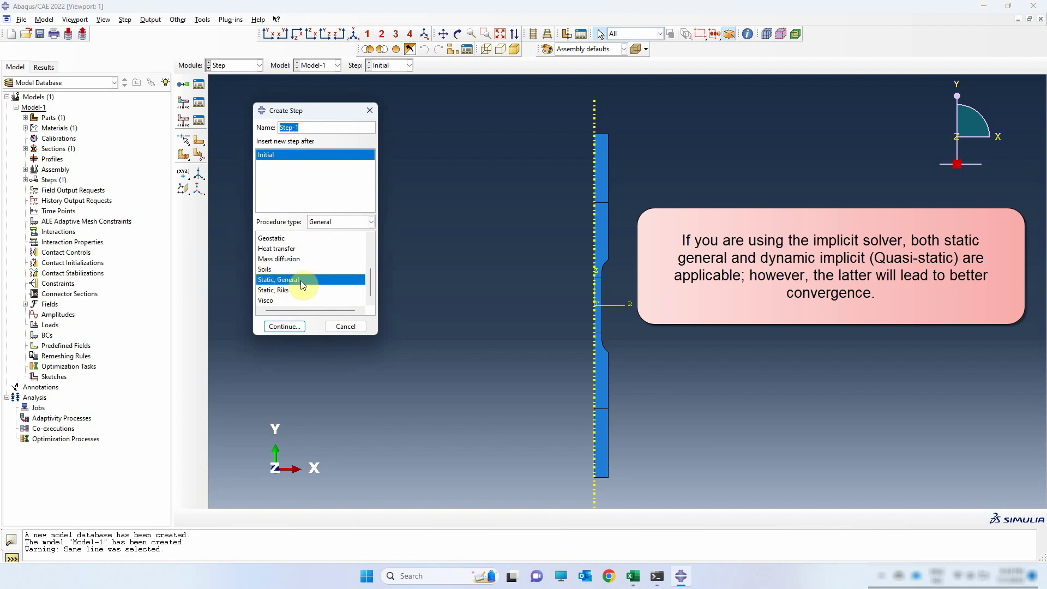
scroll(301, 281, up, 1)
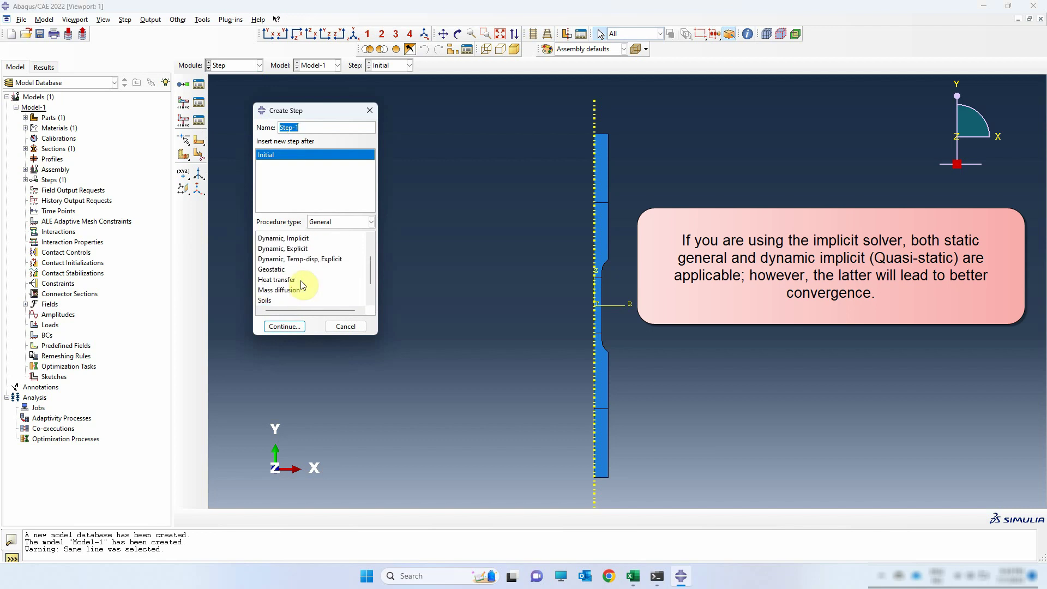
click(294, 240)
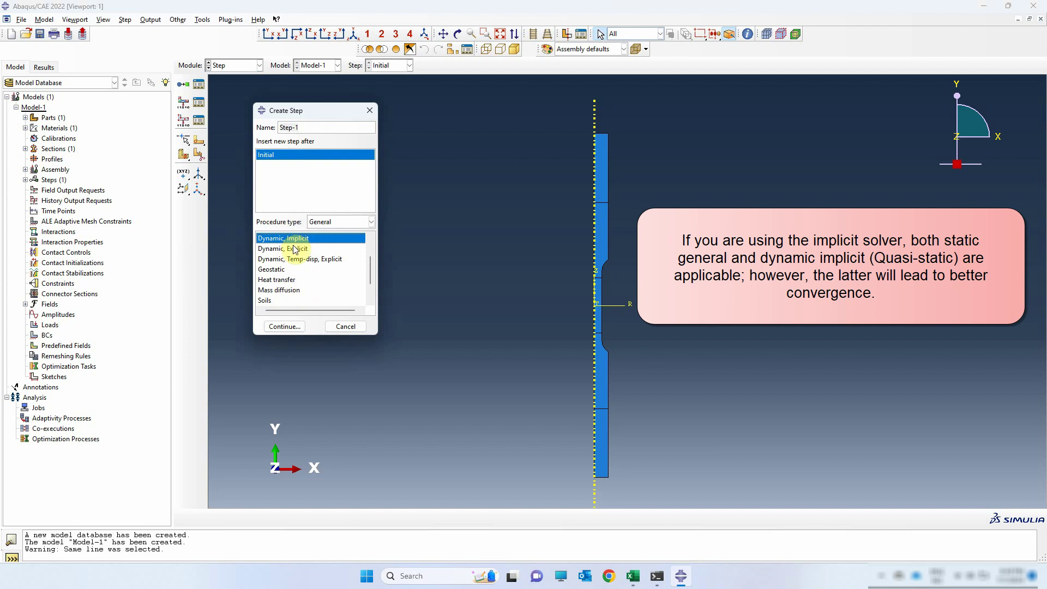
click(283, 326)
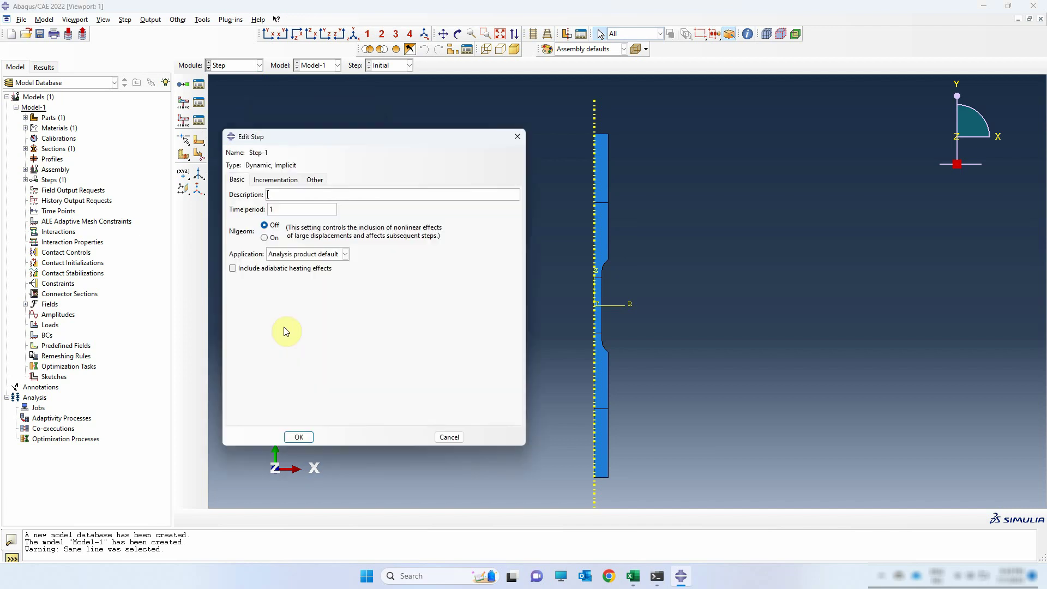
Turn on Nlgeom and set the implicit dynamic step's application to Quasi-static
click(265, 238)
click(288, 255)
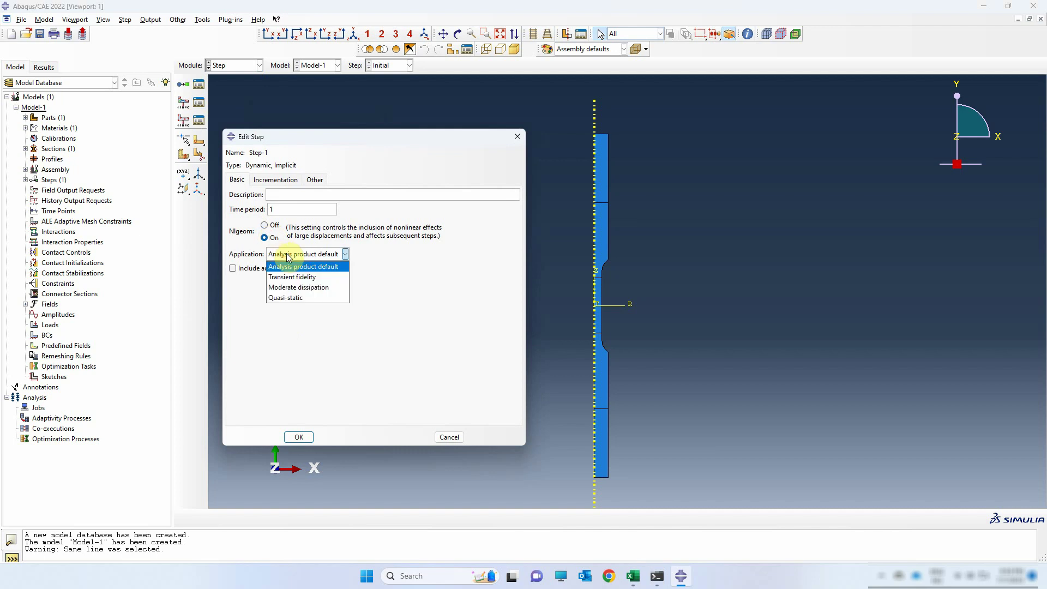
click(296, 297)
click(362, 315)
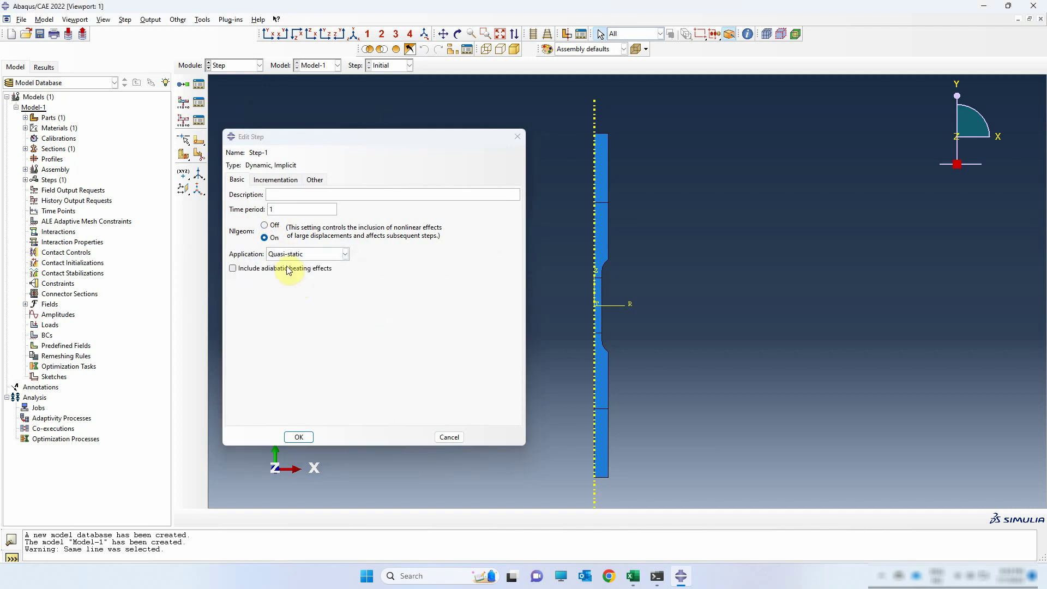
Set the step's maximum number of increments to 10000000, initial increment size to 0.1 and minimum to 1E-09, and finish the step
click(276, 180)
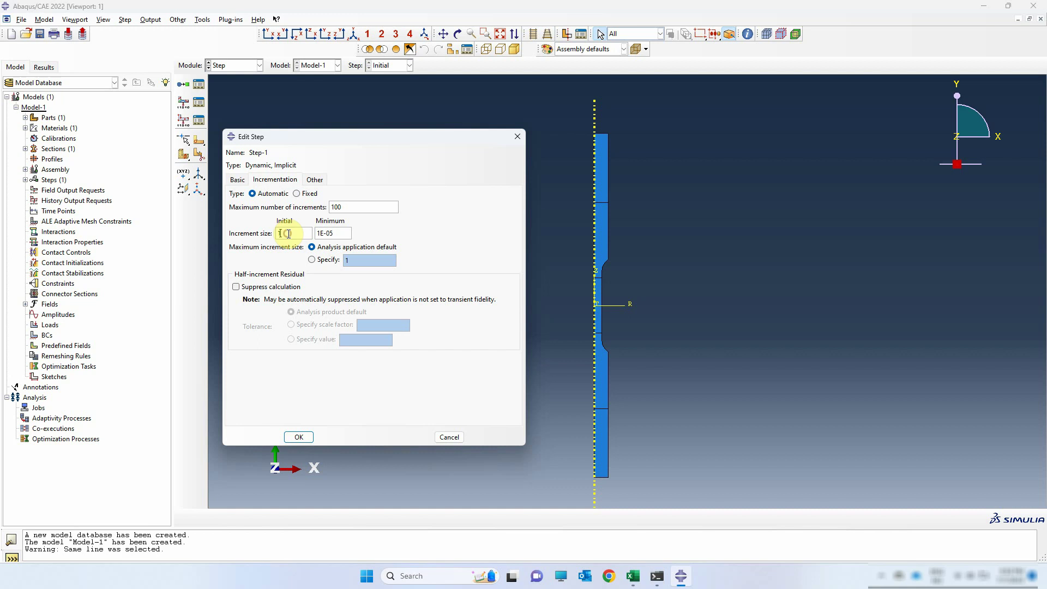
drag(286, 233, 272, 236)
text(0.1)
click(330, 231)
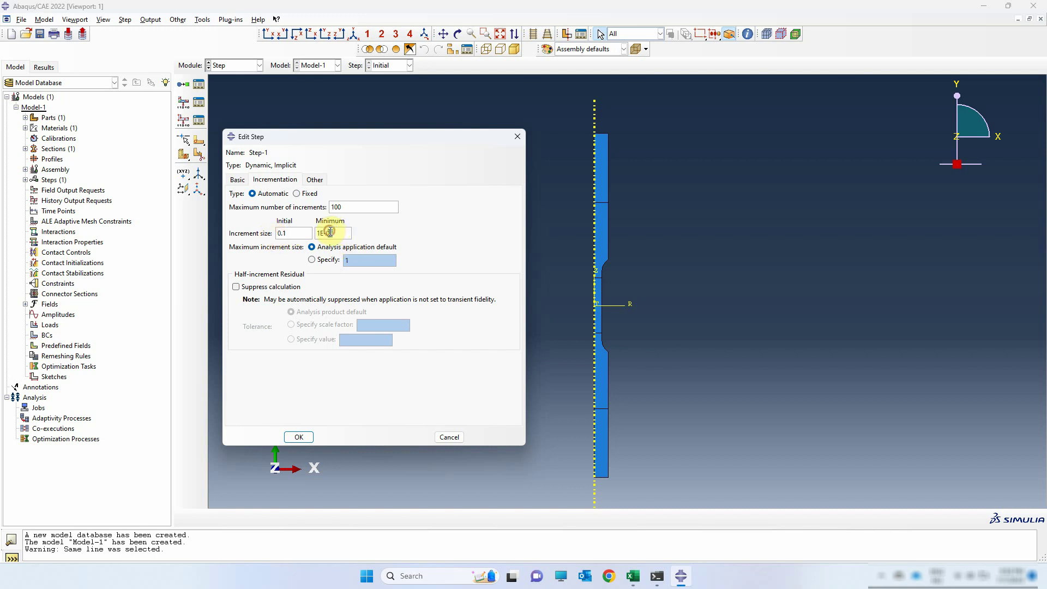
key(BackSpace)
text(9)
click(299, 437)
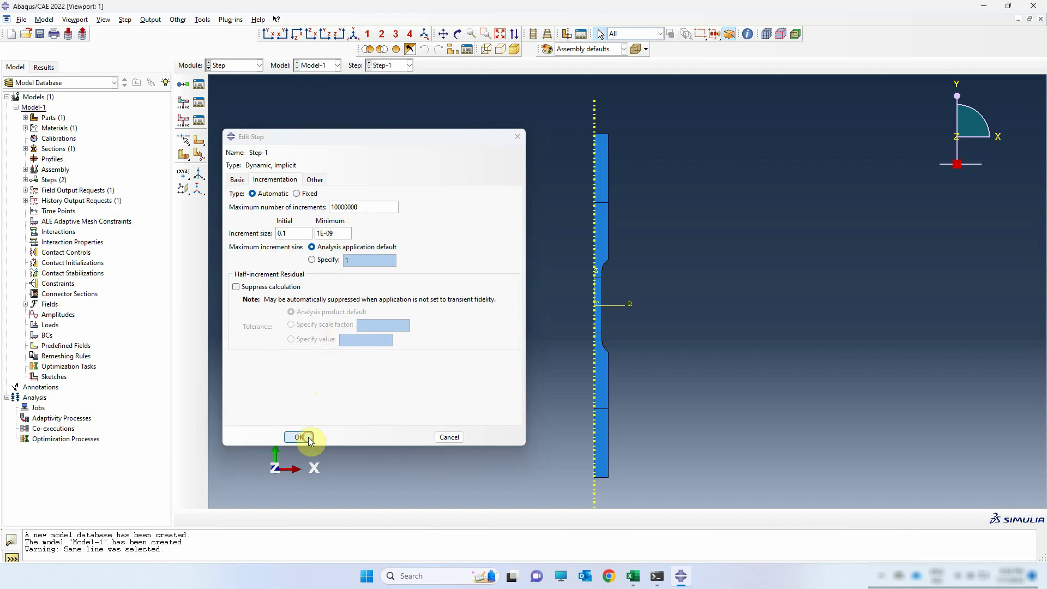
Set the F-Output-1 field output request to write results every 1 increment
click(199, 104)
click(199, 105)
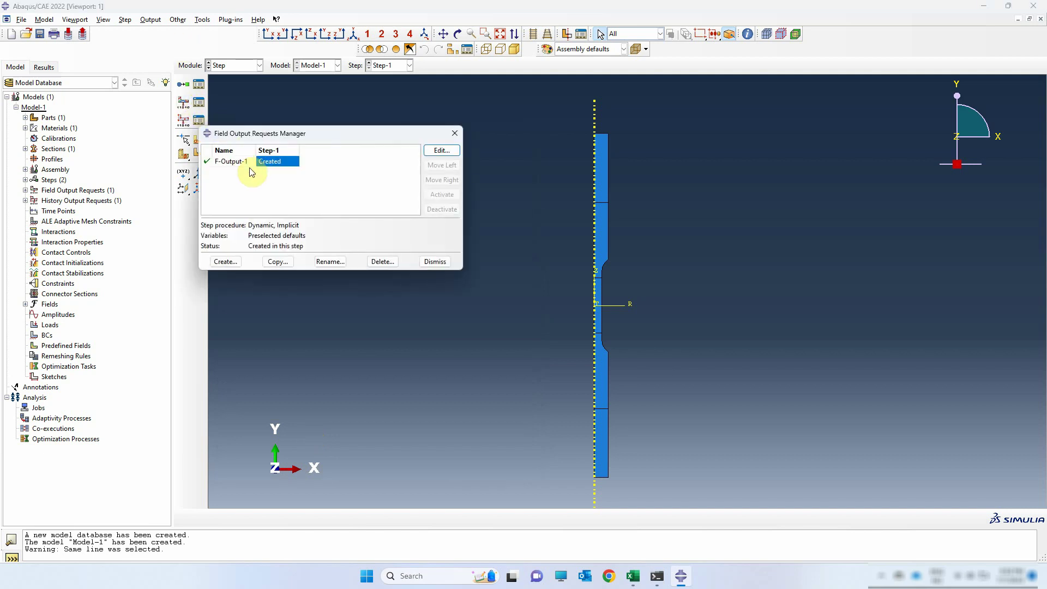
click(455, 152)
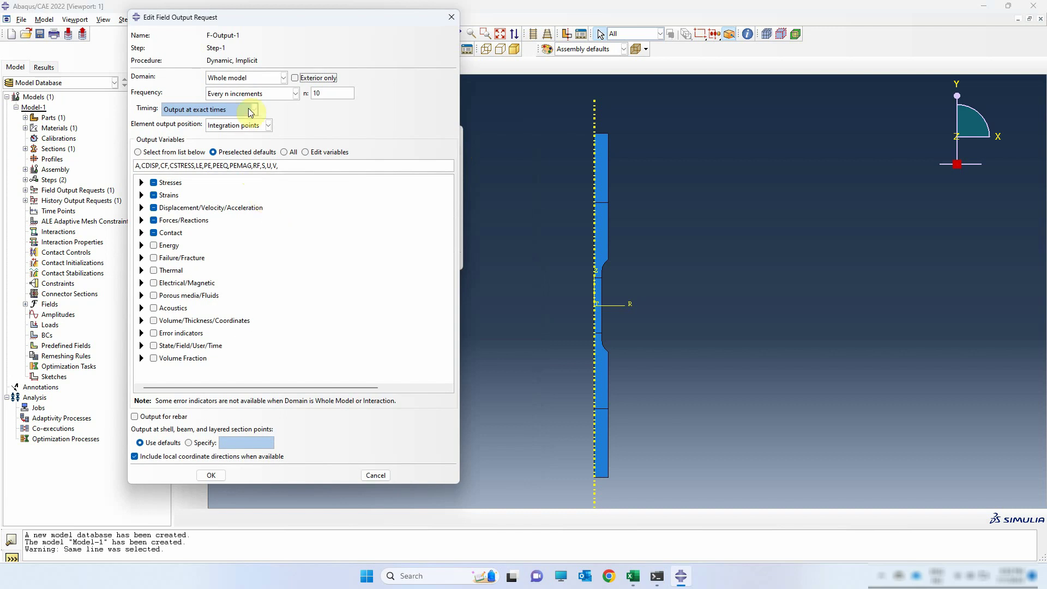
double_click(323, 93)
click(216, 474)
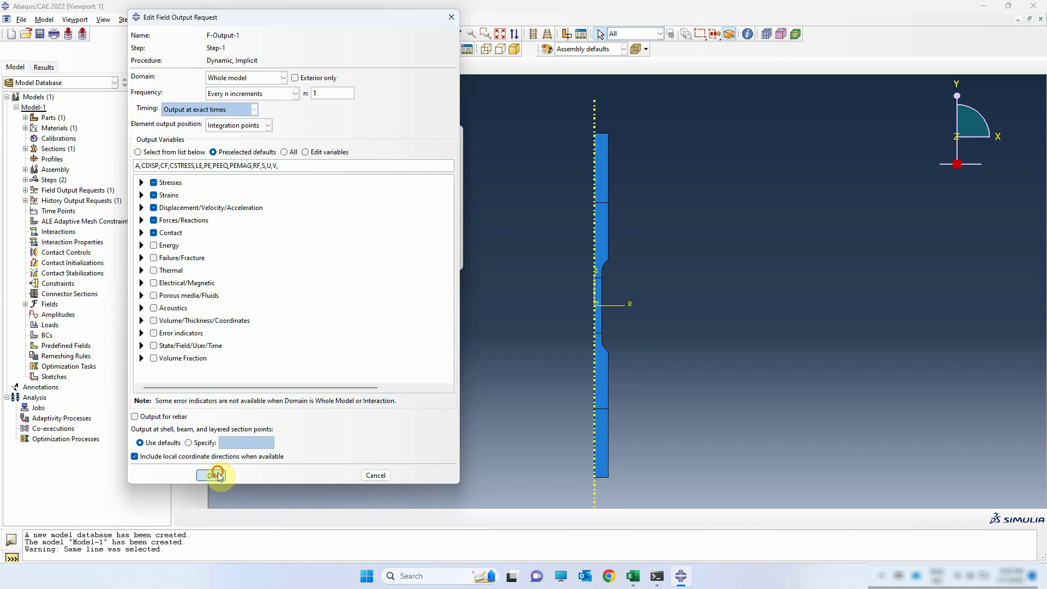
click(217, 475)
click(264, 467)
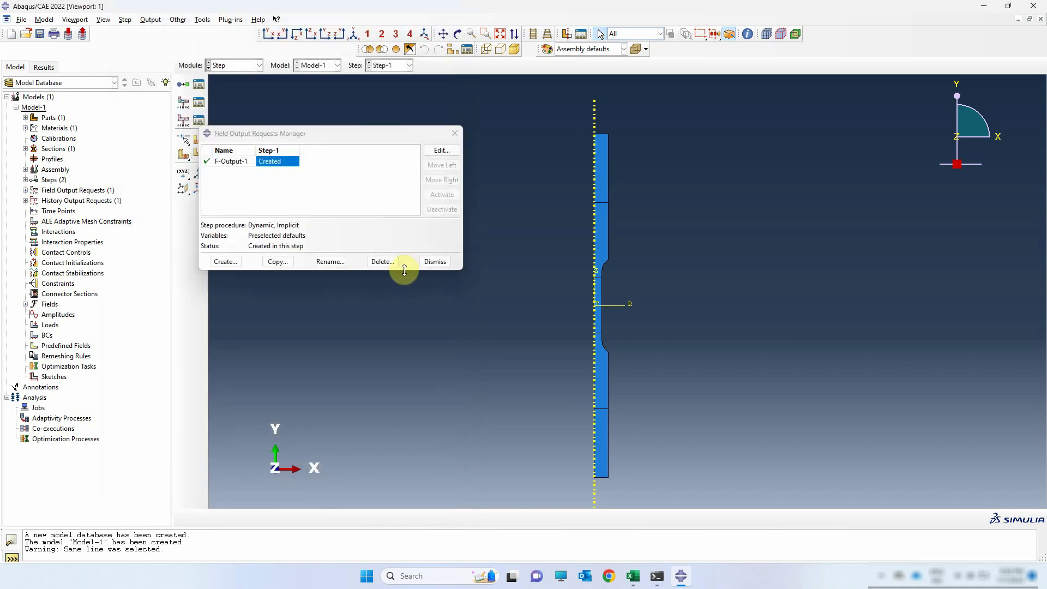
click(434, 261)
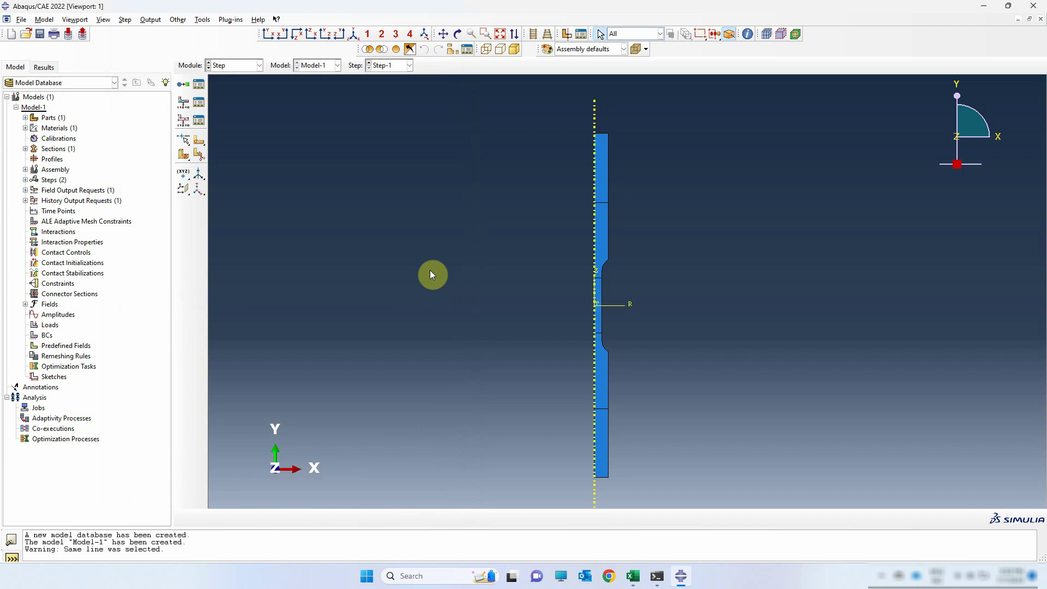
Switch to the Interaction module and create reference points where the symmetry axis meets the bar's bottom and top edges
click(240, 65)
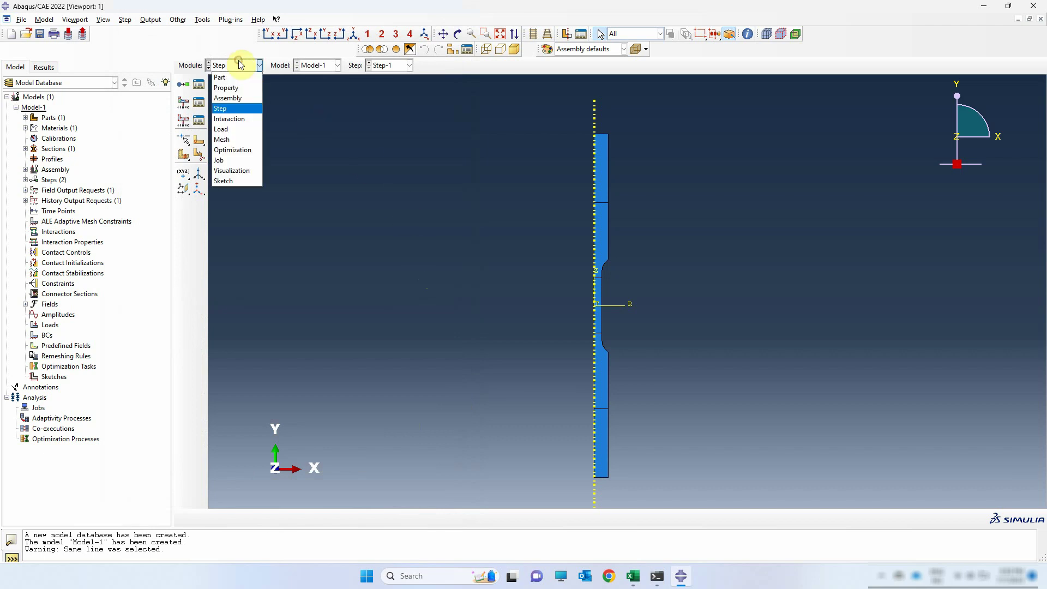
click(245, 118)
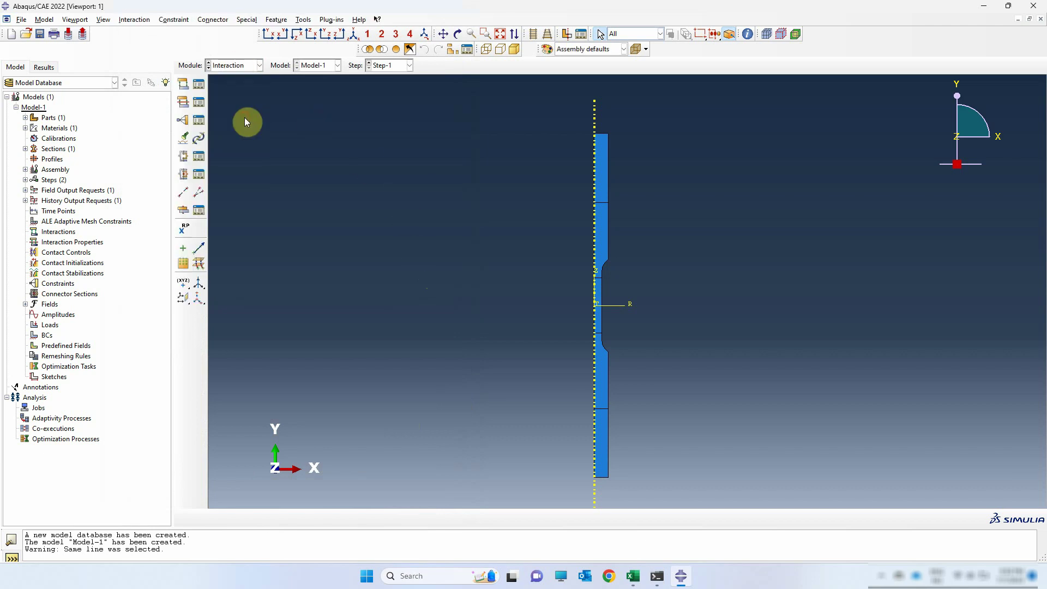
click(185, 231)
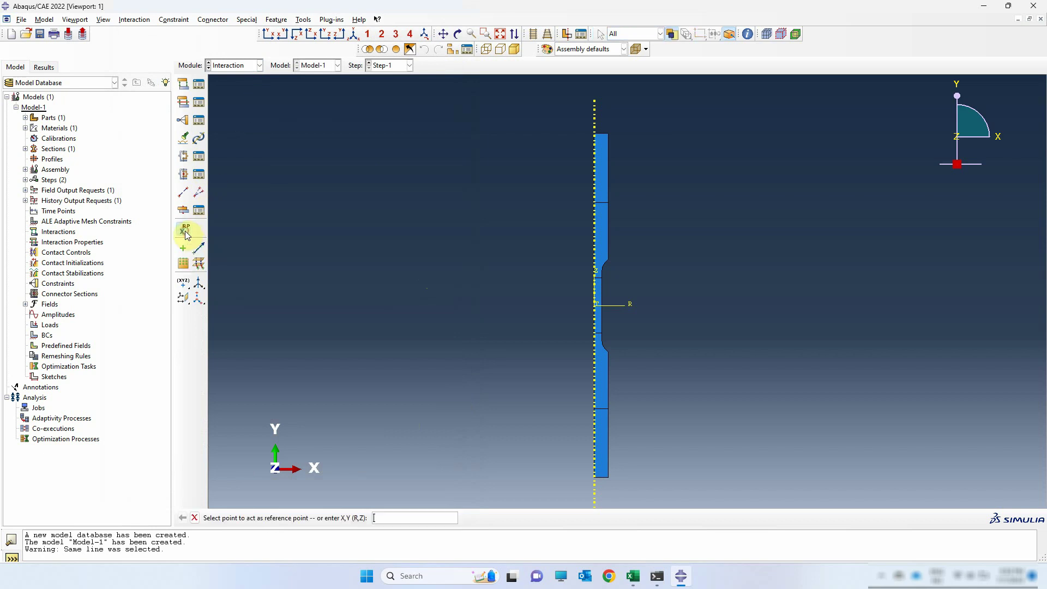
click(595, 478)
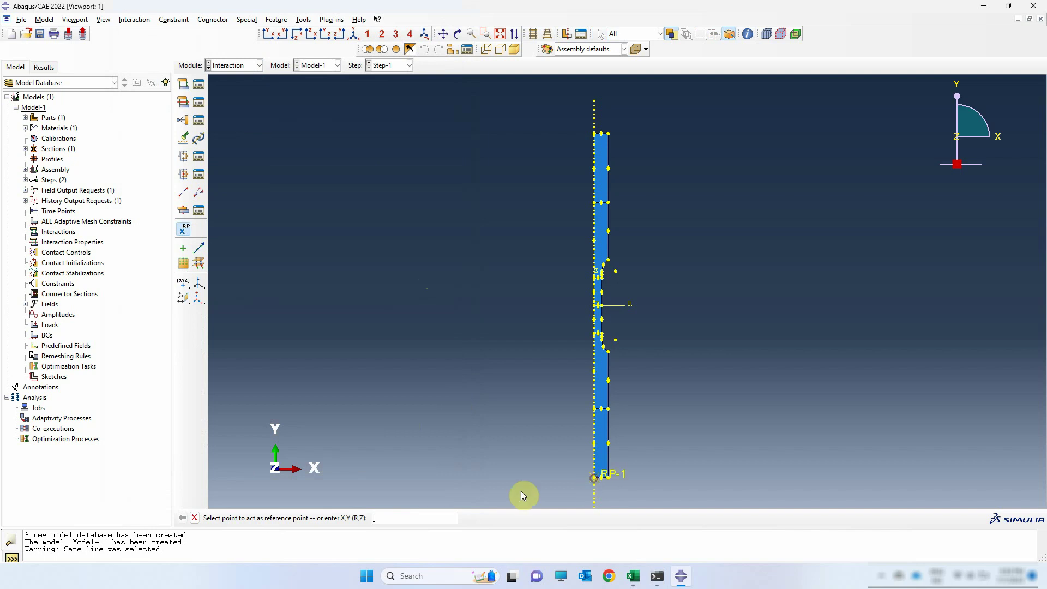
click(594, 134)
Start a rigid body constraint and assign RP-1 at the bar's lower end as its reference point
click(185, 122)
drag(52, 257, 372, 184)
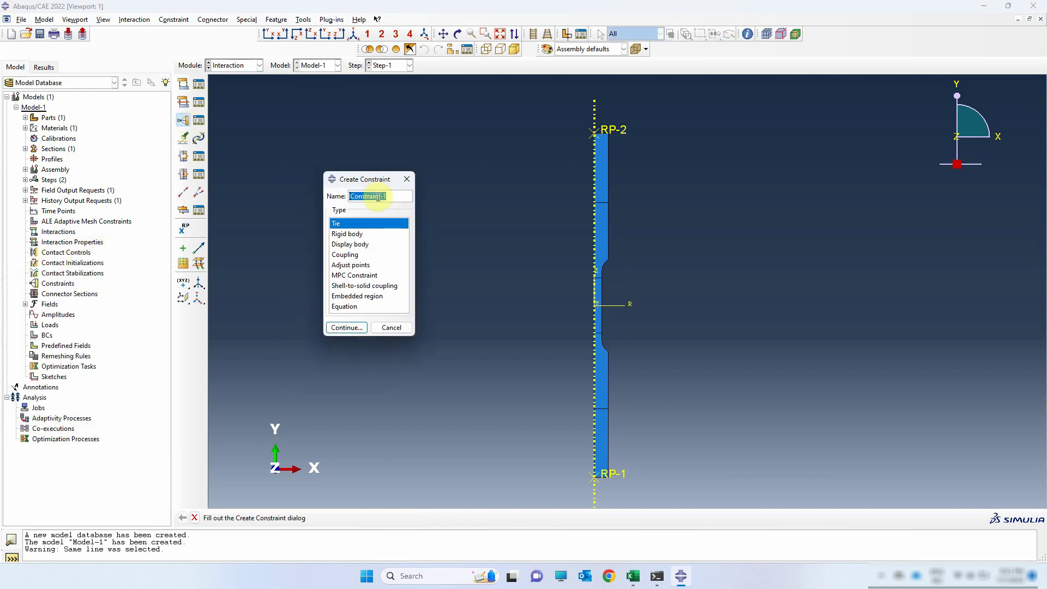
click(343, 234)
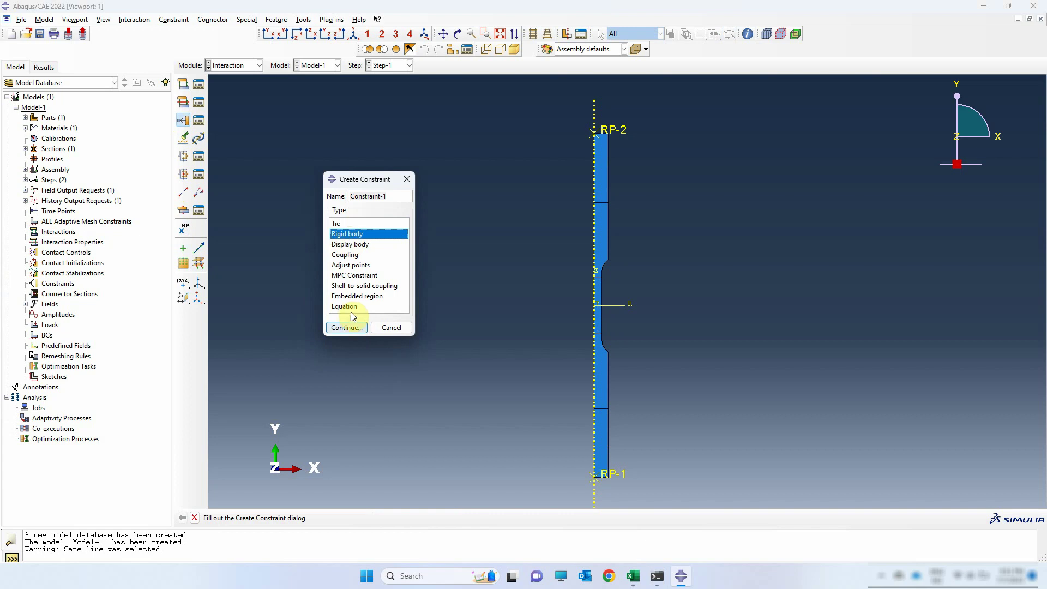
click(355, 330)
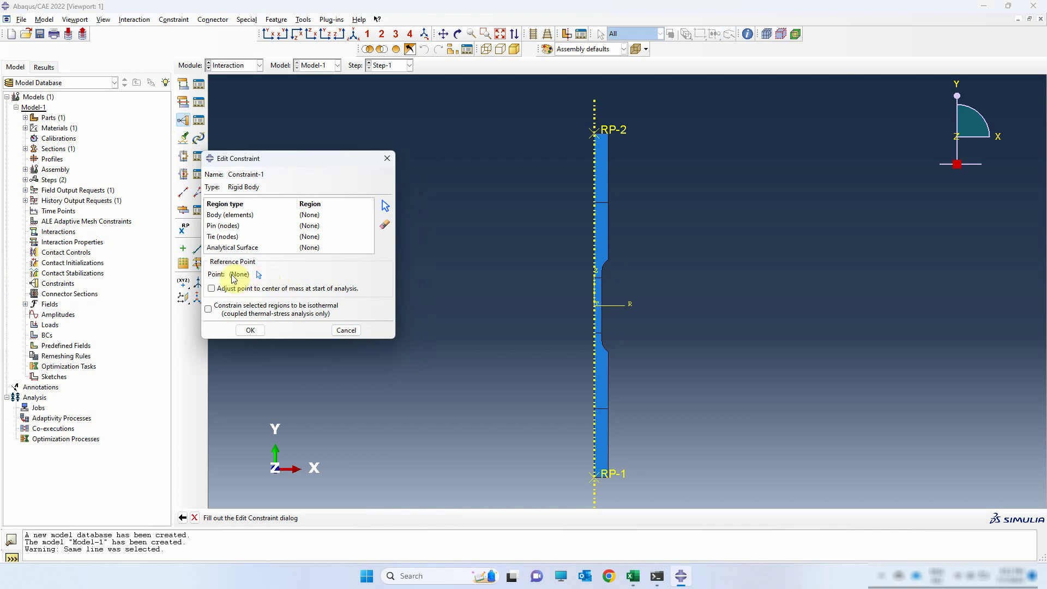
click(261, 275)
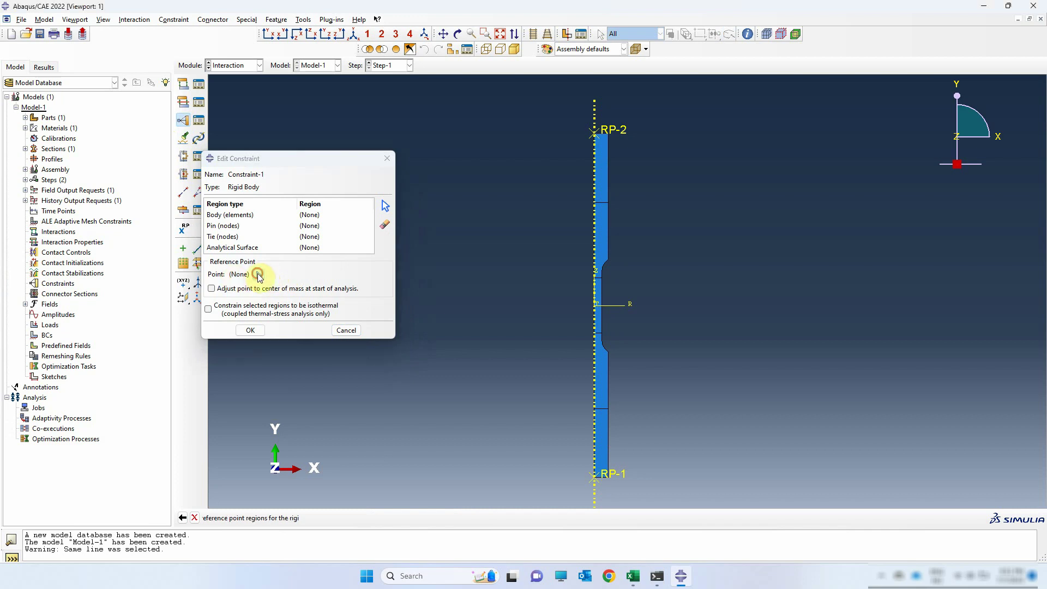
click(620, 472)
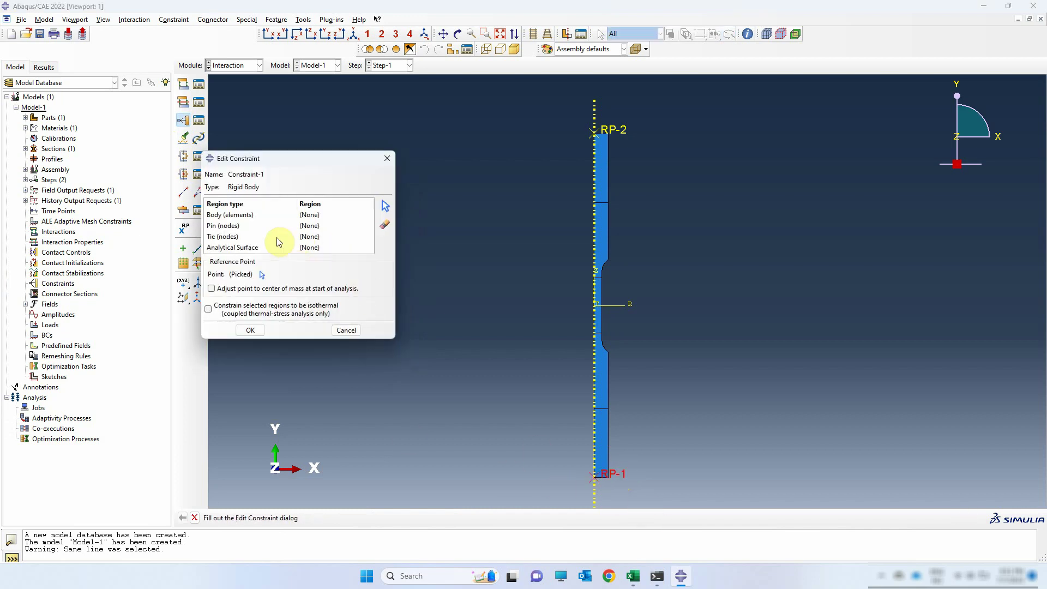
Define the constraint's Tie (nodes) region from the bar's bottom edge and the lower grip's outer vertical edge, and finish the constraint
click(221, 239)
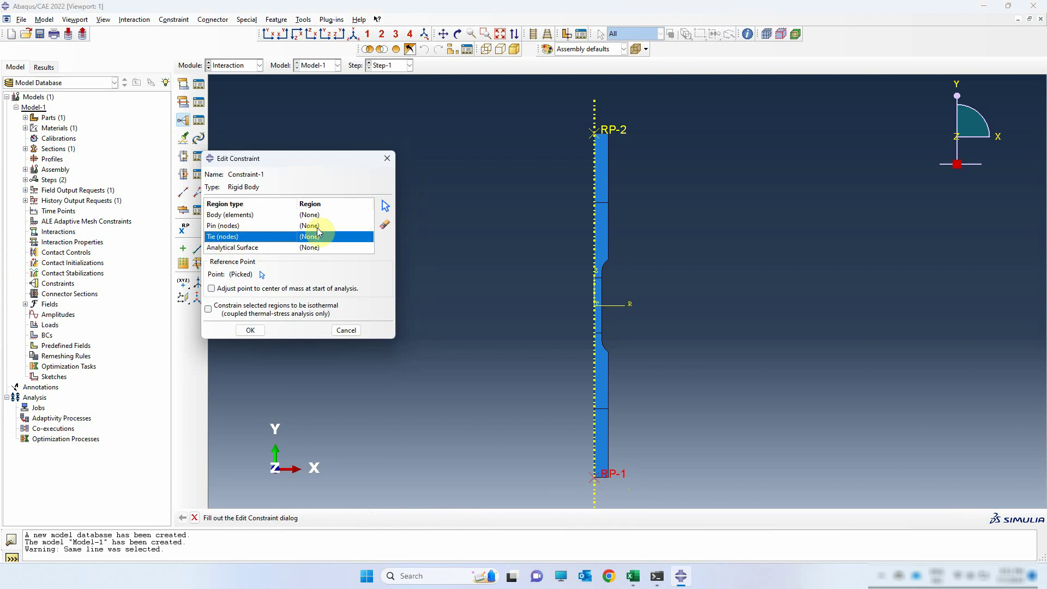
click(384, 207)
scroll(460, 203, down, 3)
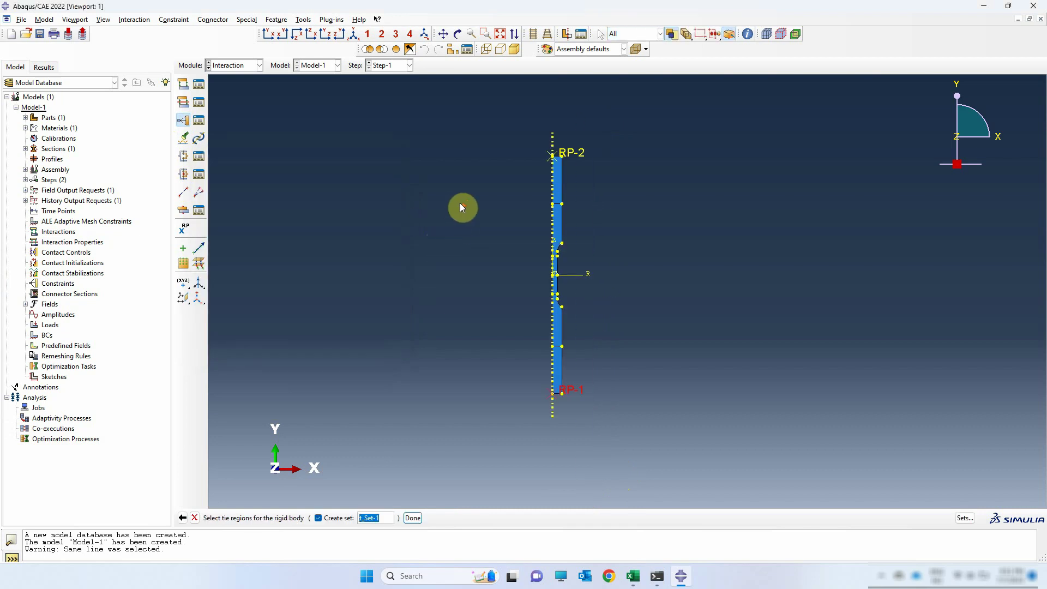
scroll(551, 387, up, 2)
scroll(554, 375, up, 5)
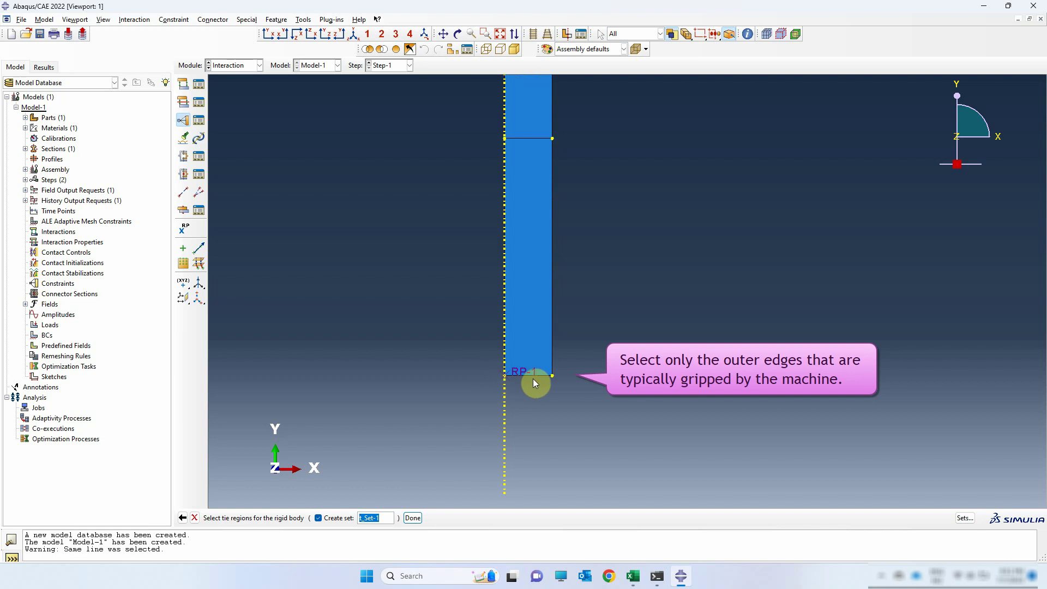
click(550, 273)
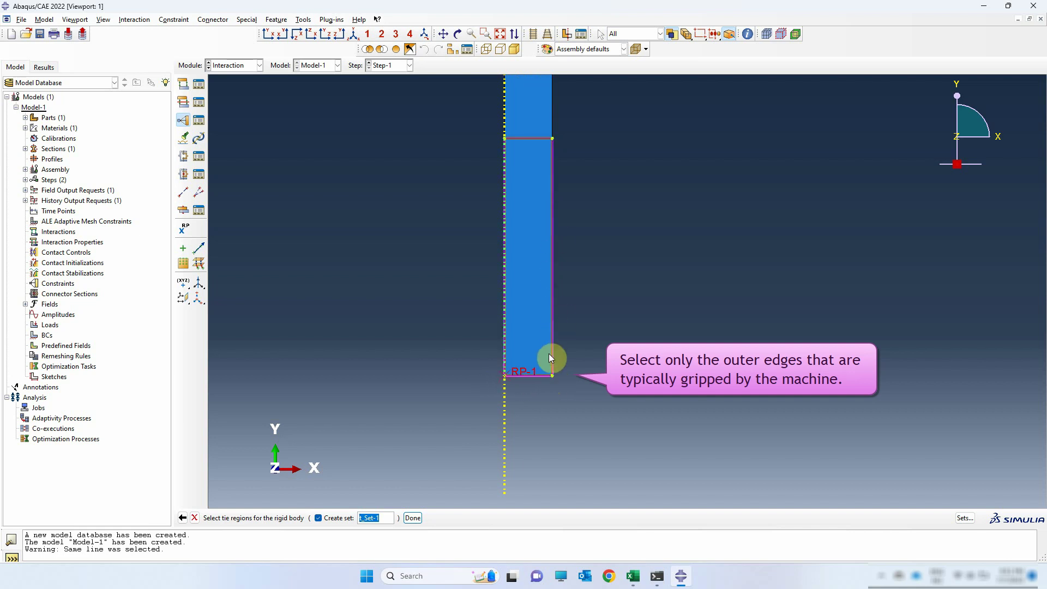
click(542, 375)
click(634, 34)
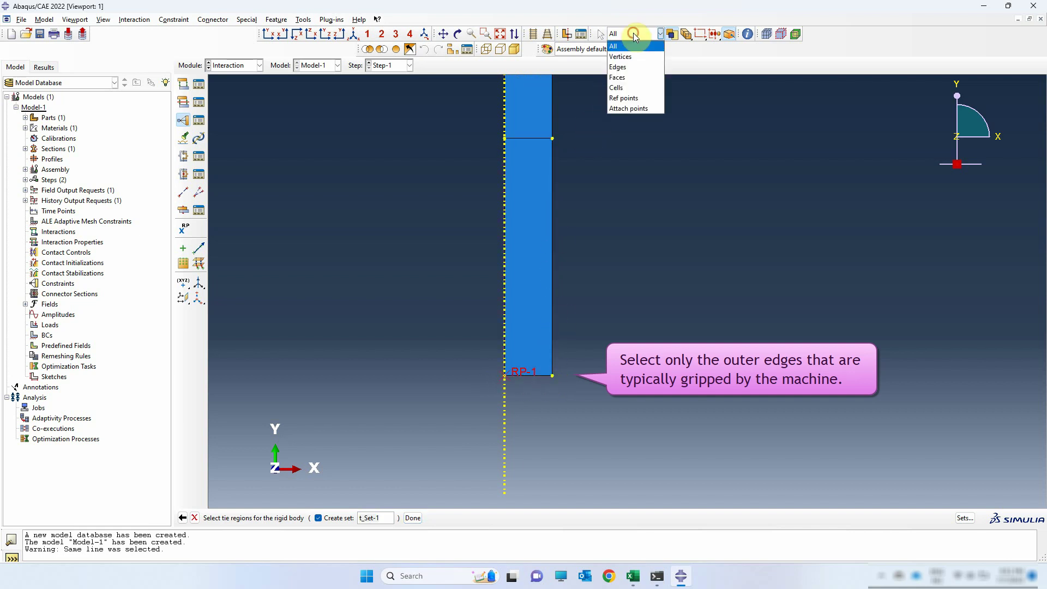
click(626, 66)
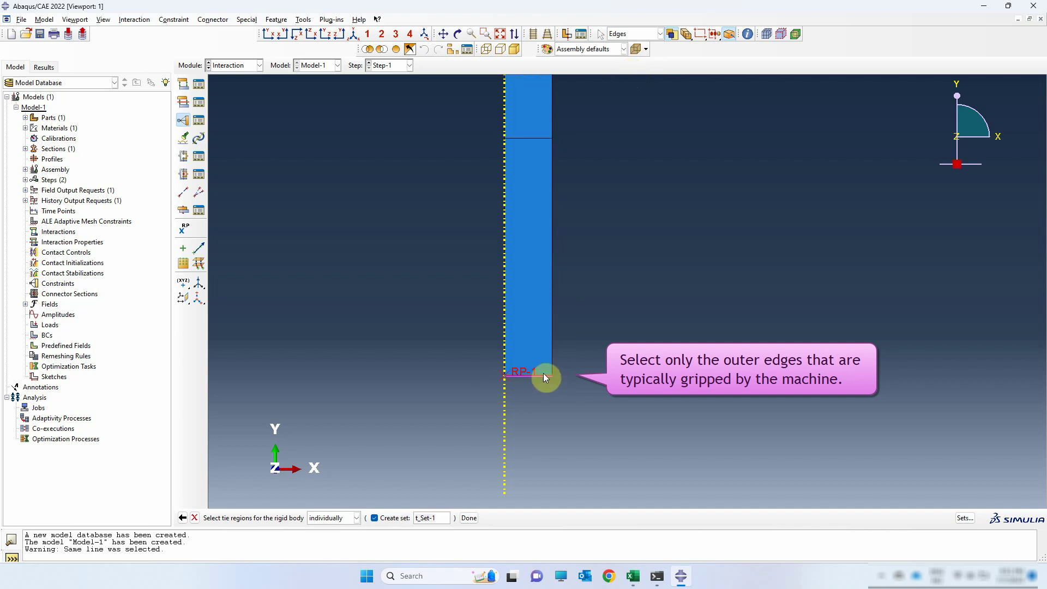
shift+click(552, 334)
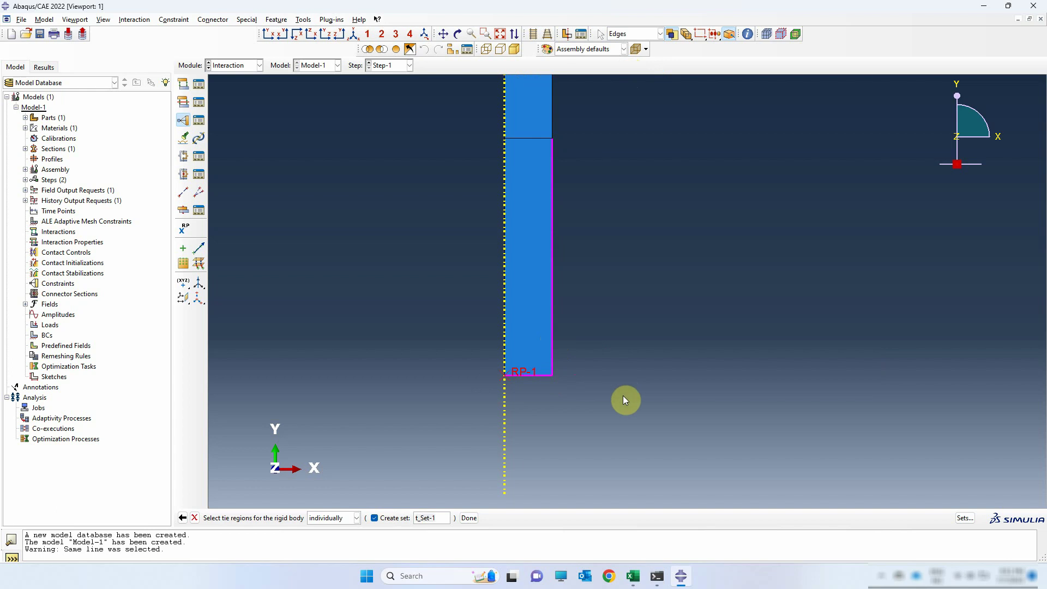
click(469, 518)
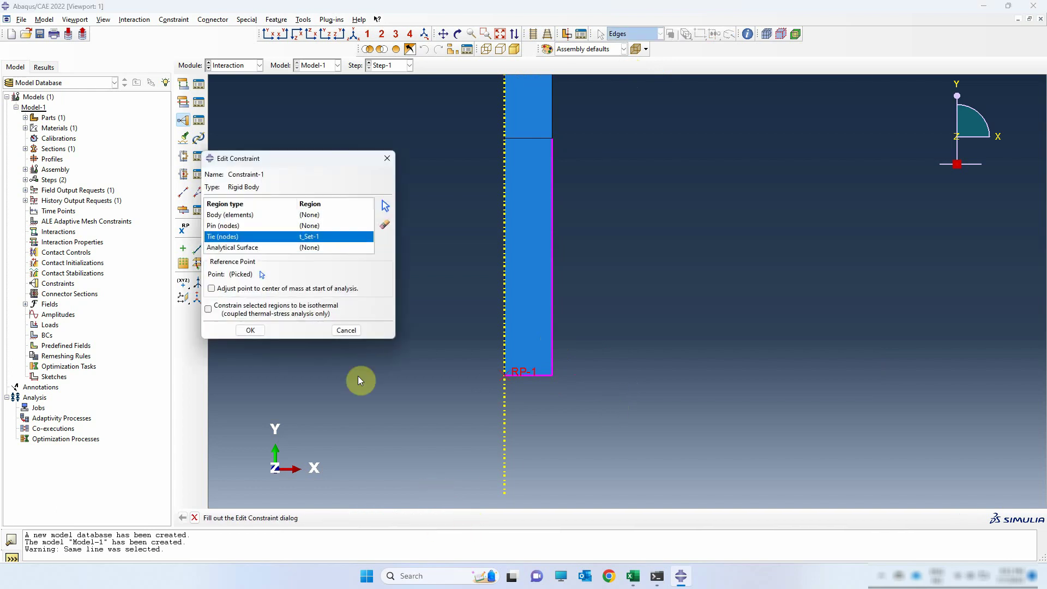
click(252, 330)
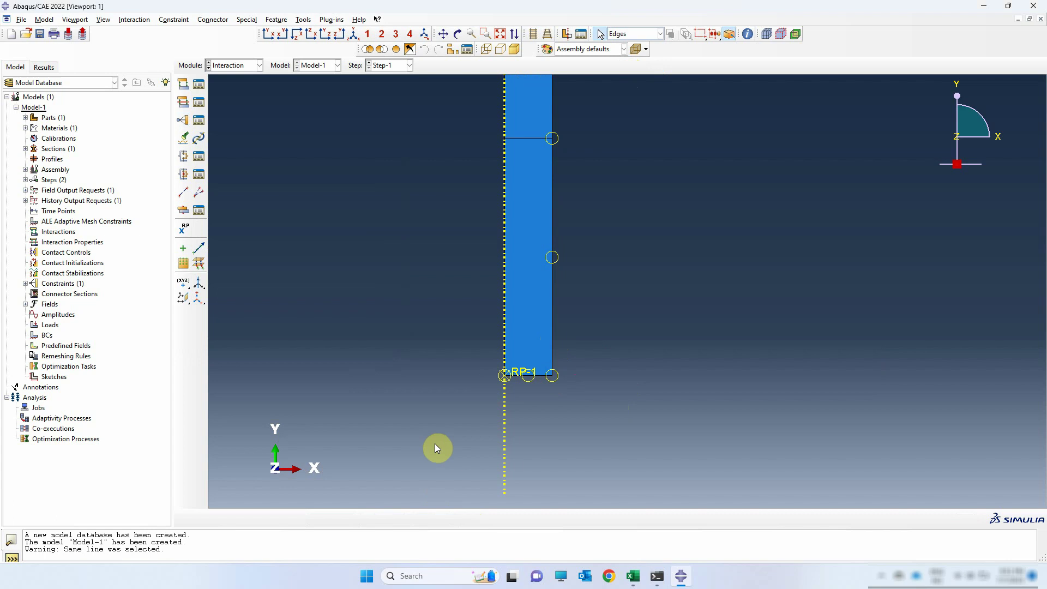
Start a second rigid body constraint and assign RP-2 at the bar's upper end as its reference point
scroll(439, 449, up, 3)
scroll(495, 158, down, 3)
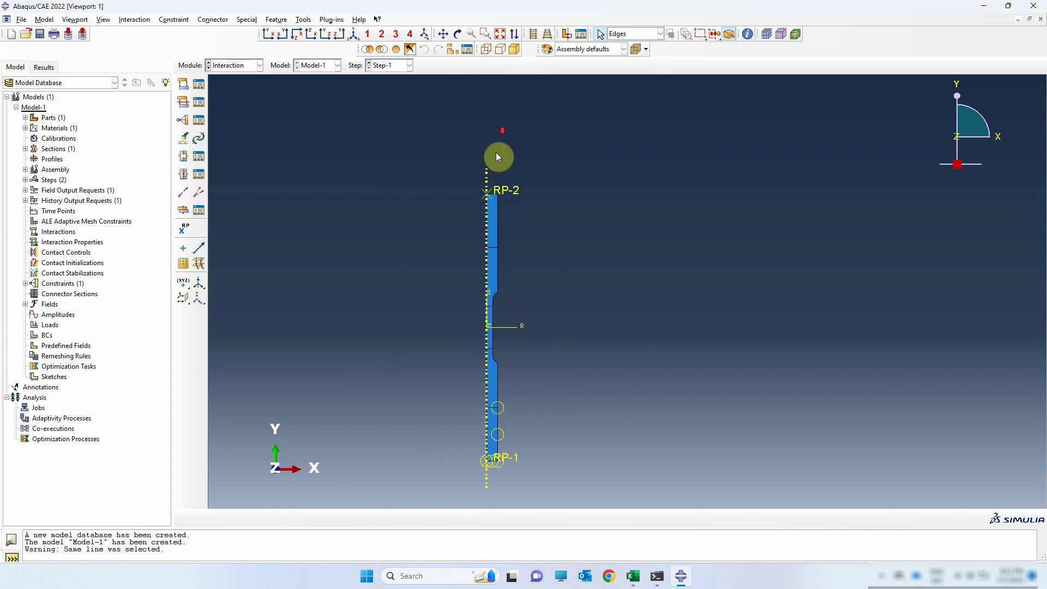
scroll(489, 221, down, 3)
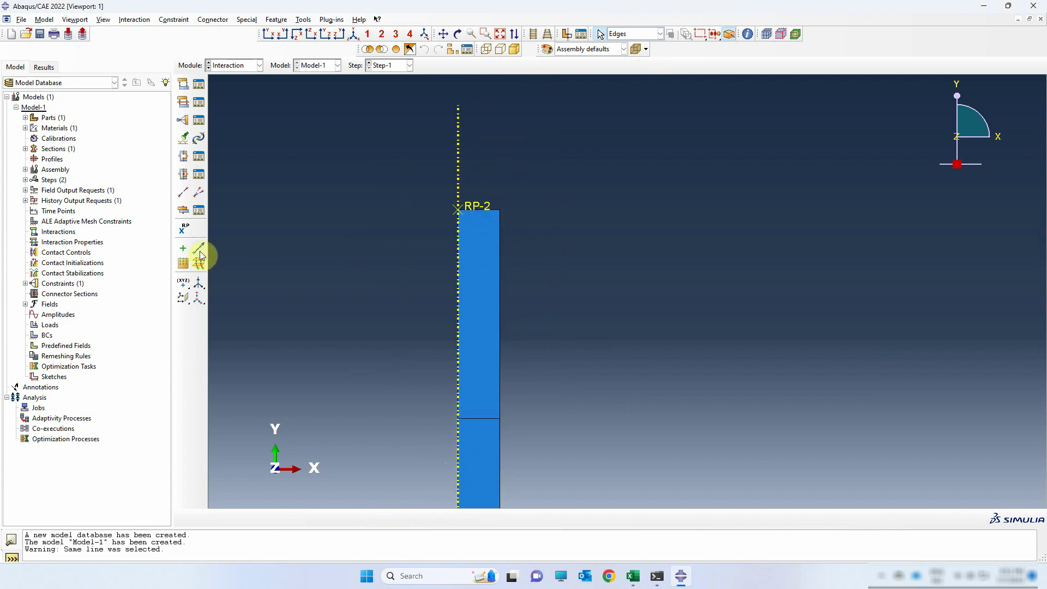
click(183, 120)
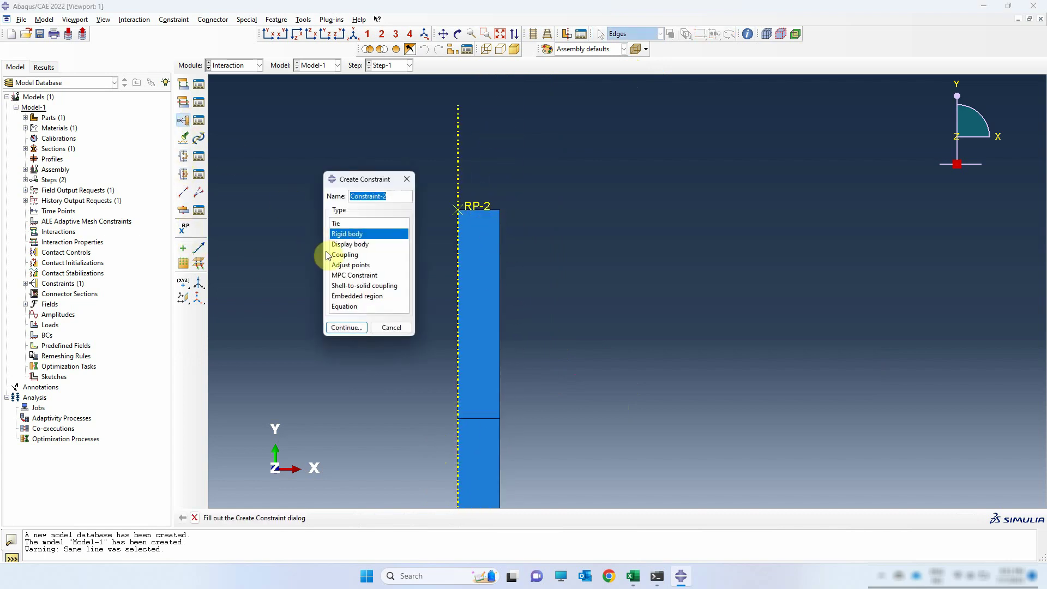
click(353, 332)
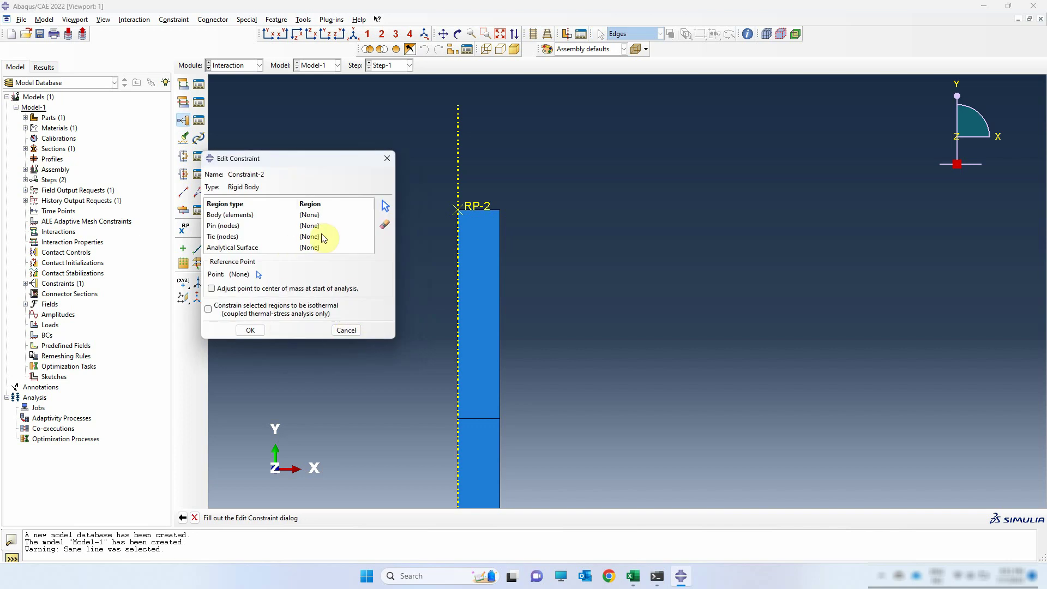
click(258, 275)
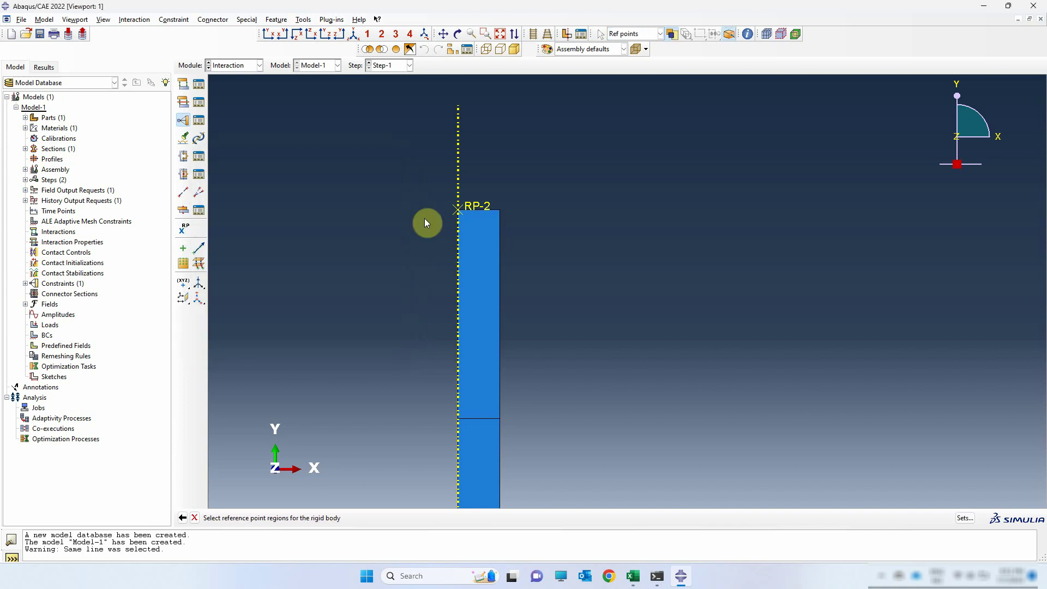
click(469, 205)
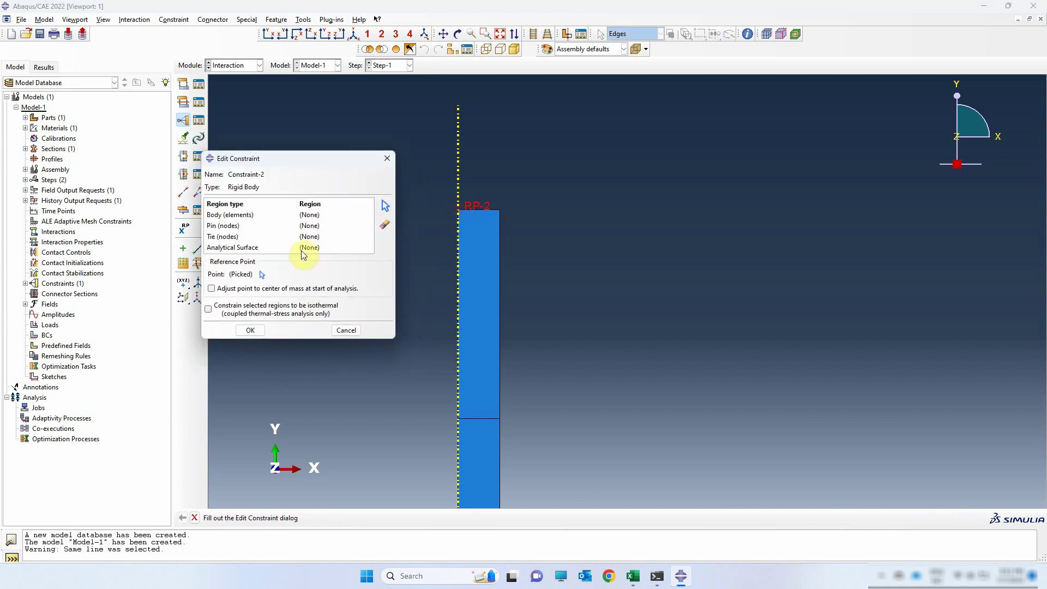
Define the second constraint's Tie (nodes) region from the bar's top edge and the upper grip's outer vertical edge, and finish the constraint
click(223, 237)
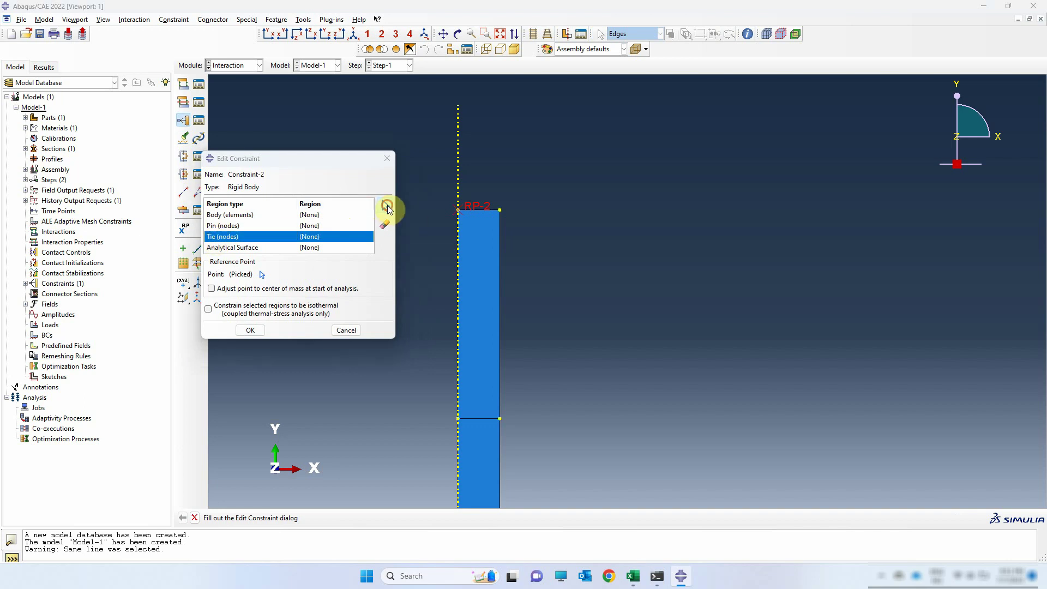
click(385, 205)
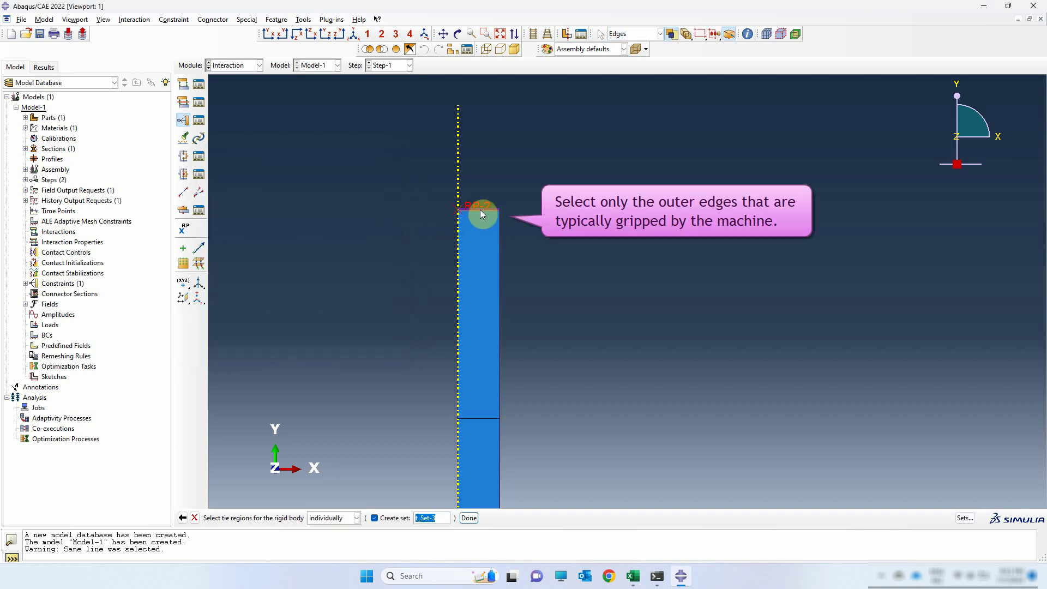
shift+click(500, 228)
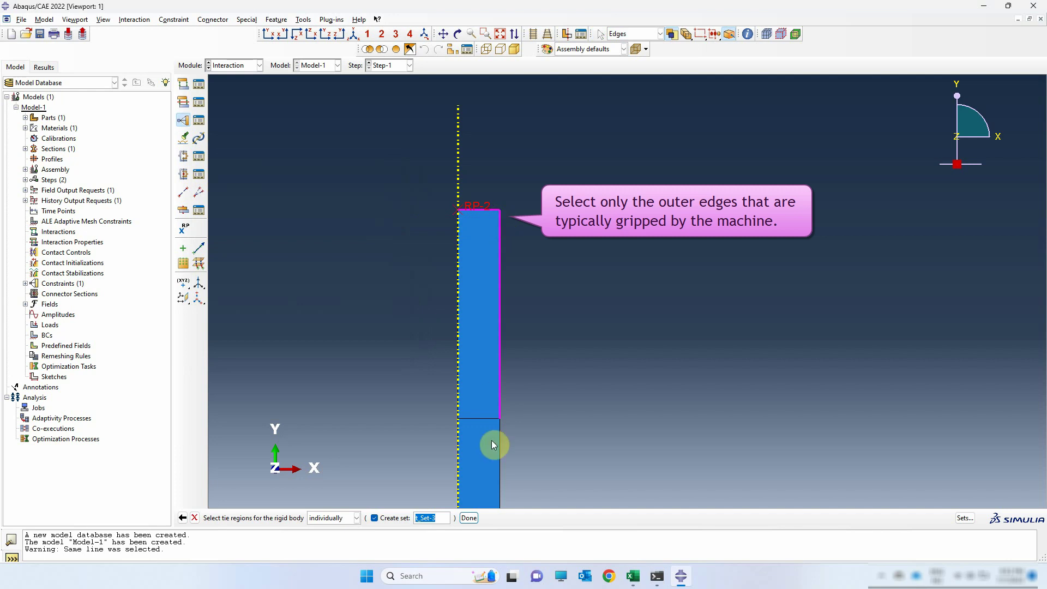
click(468, 518)
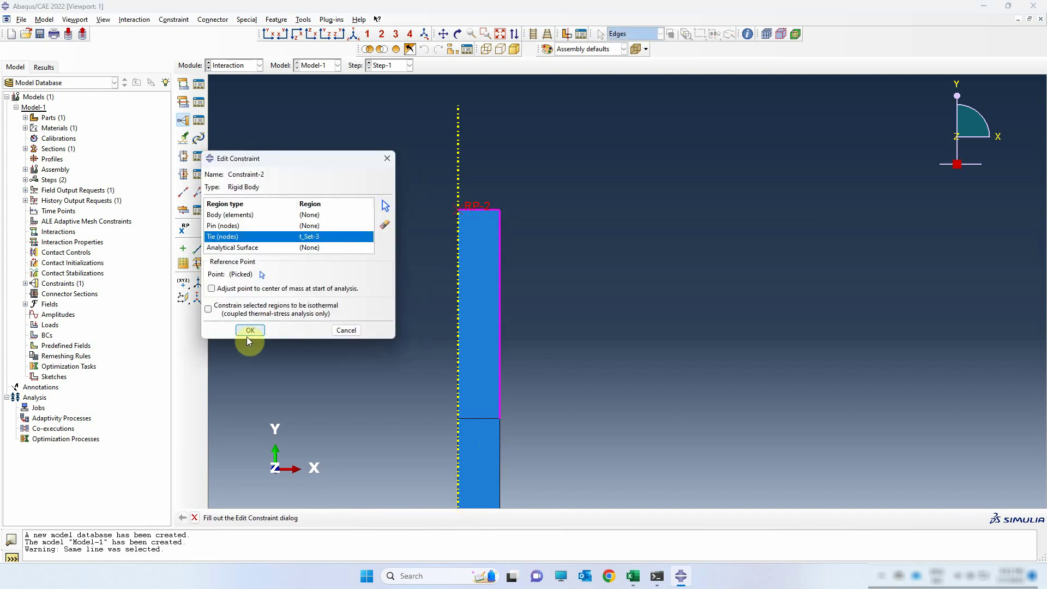
click(250, 331)
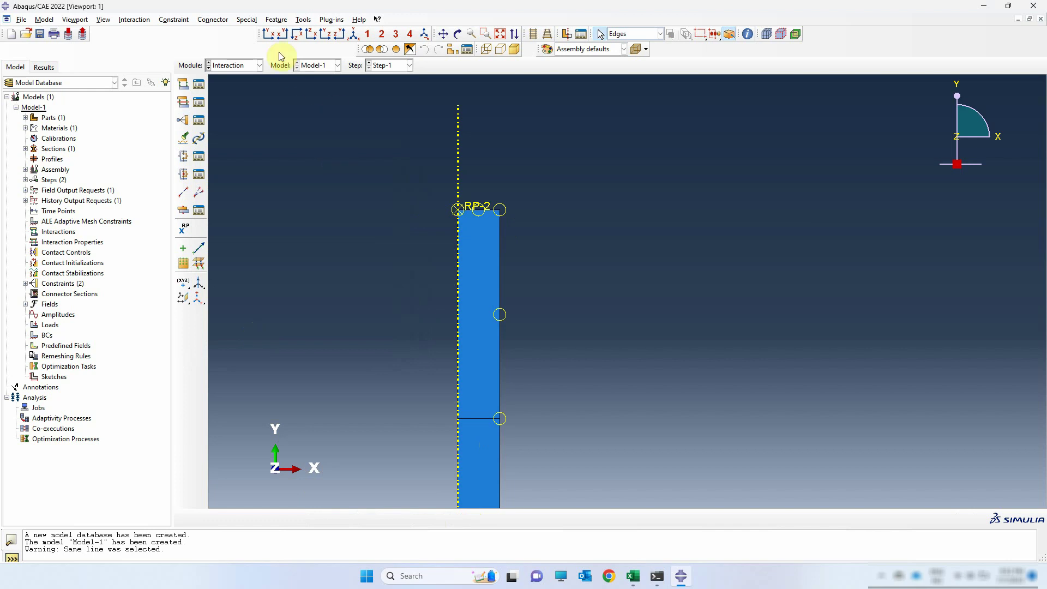
Switch to the Load module and start a Displacement/Rotation boundary condition in Step-1 on RP-1
click(268, 36)
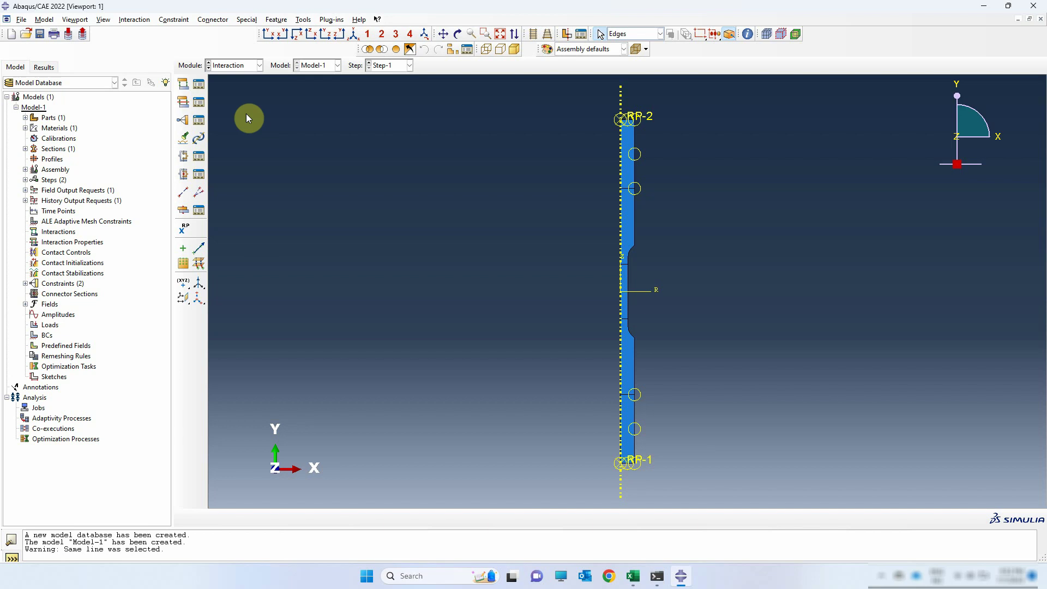
click(242, 67)
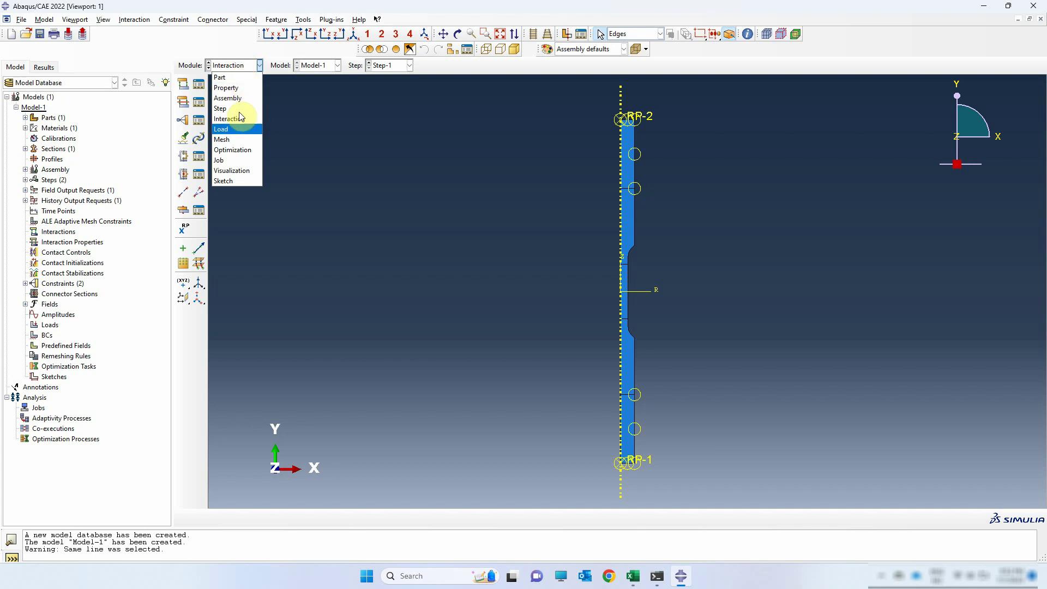
click(235, 131)
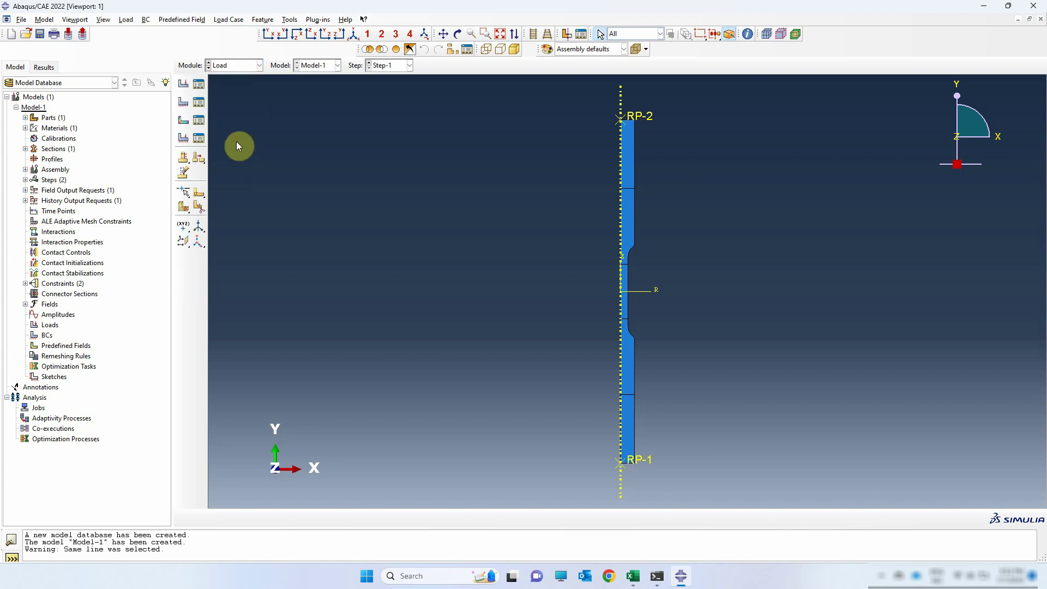
click(185, 104)
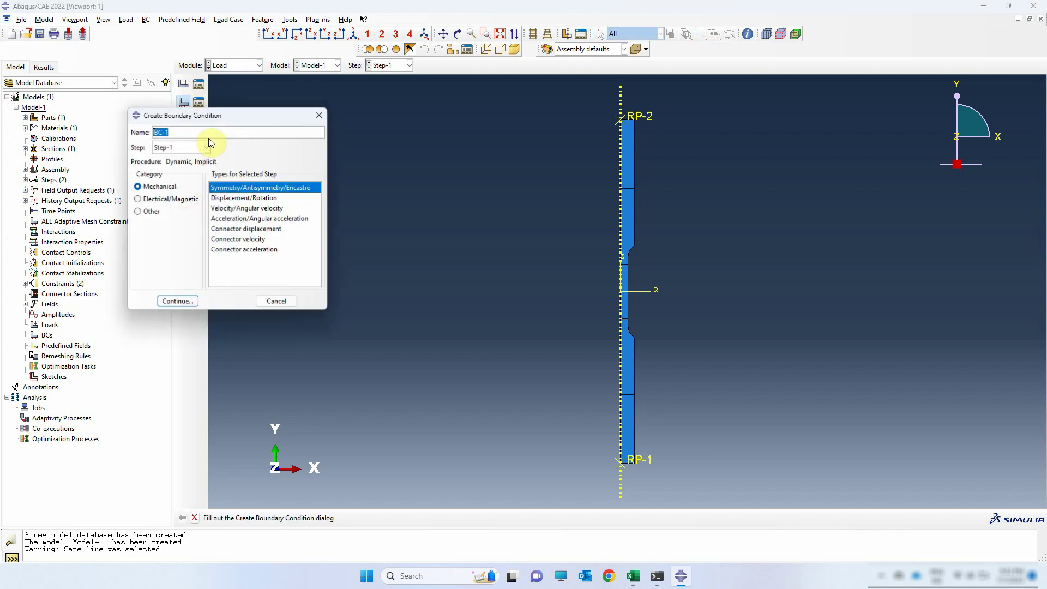
drag(274, 142, 291, 147)
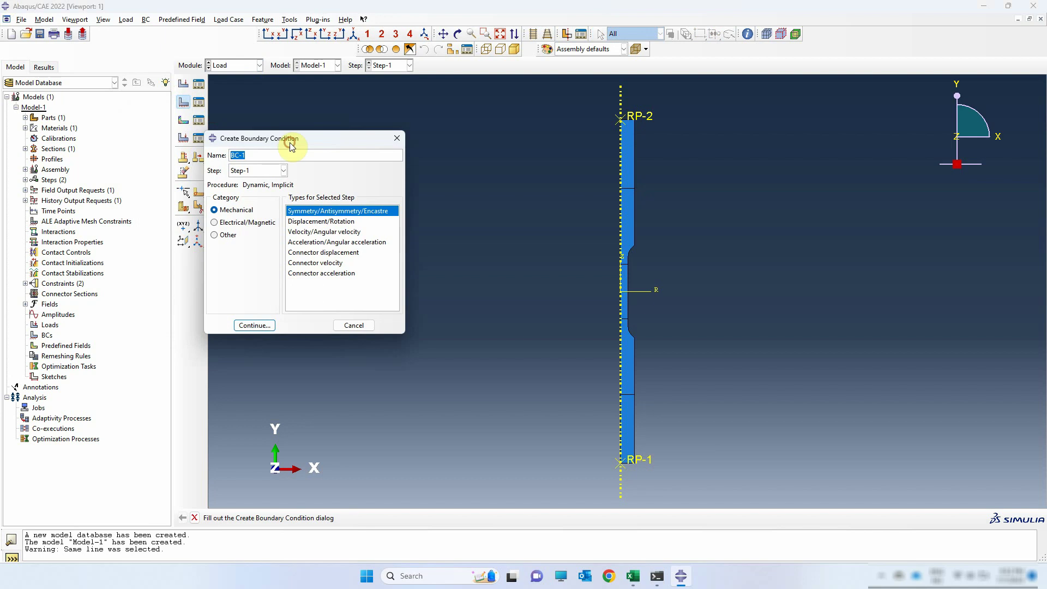
click(308, 222)
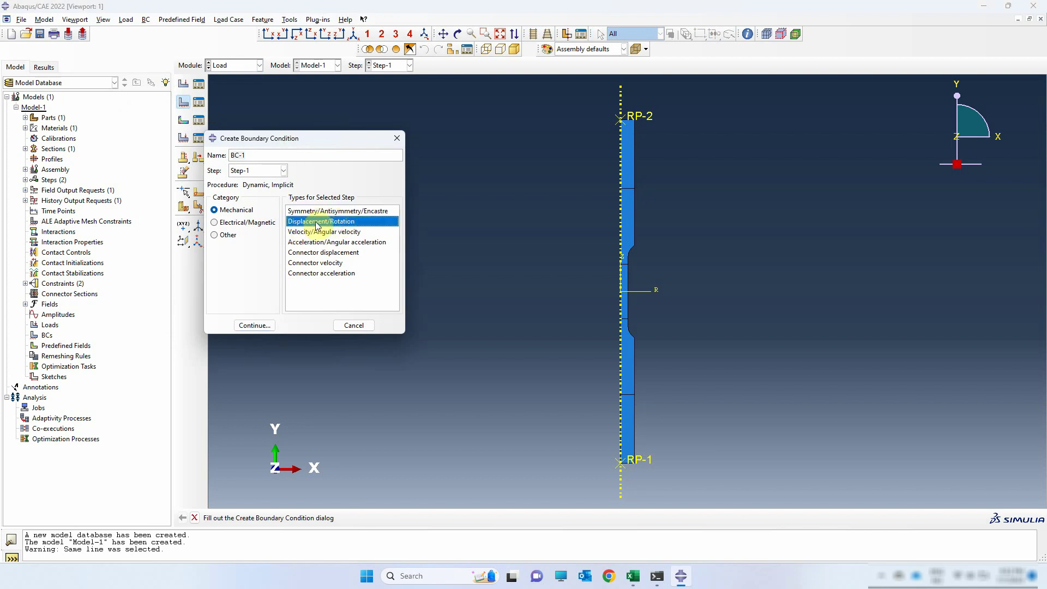
click(266, 325)
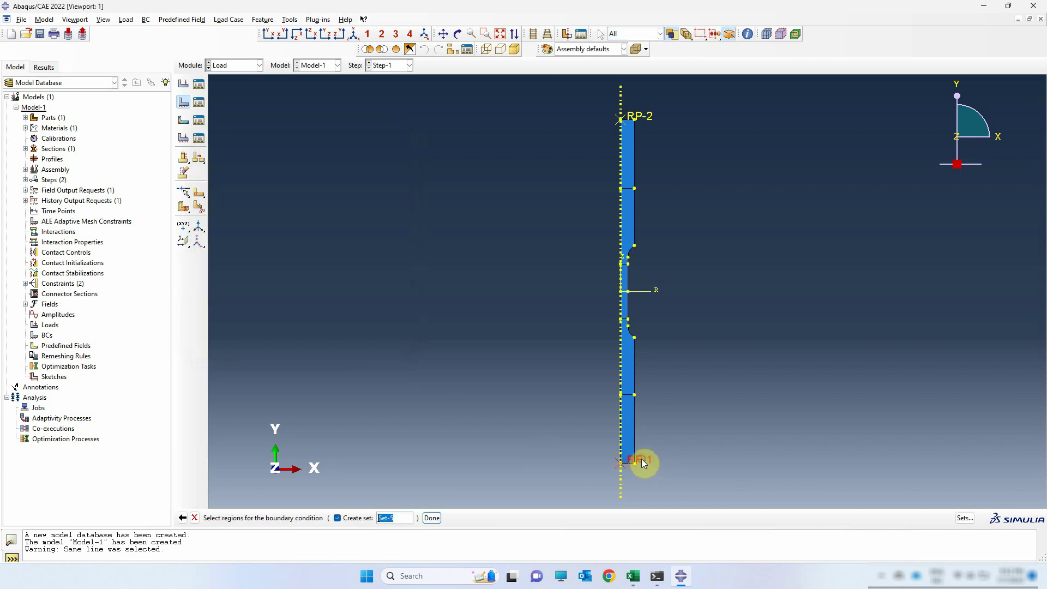
click(431, 518)
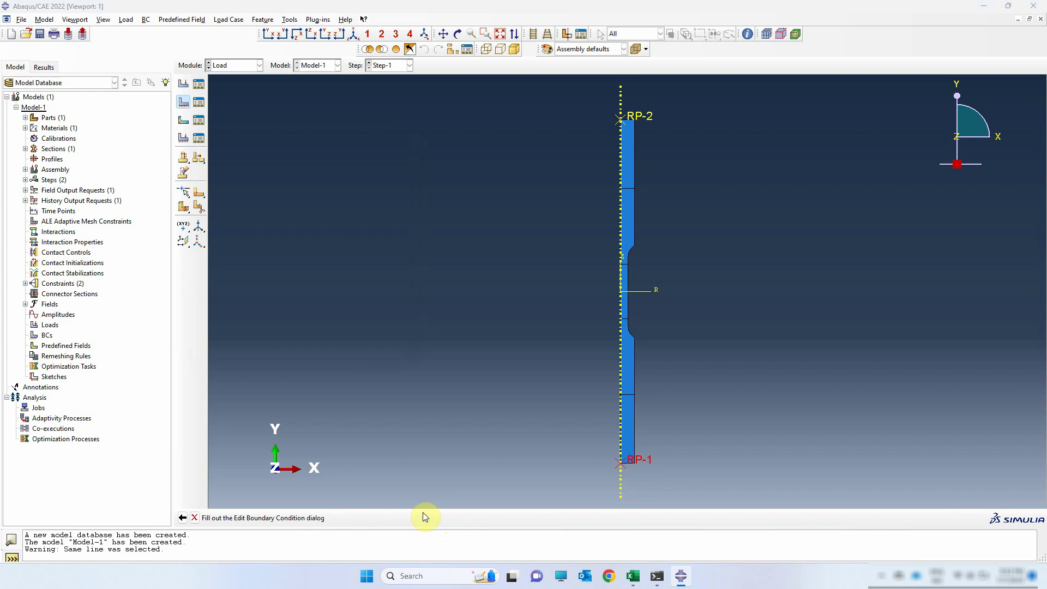
Fix RP-1 by constraining U1, U2 and UR3 to 0, and finish the boundary condition
click(12, 193)
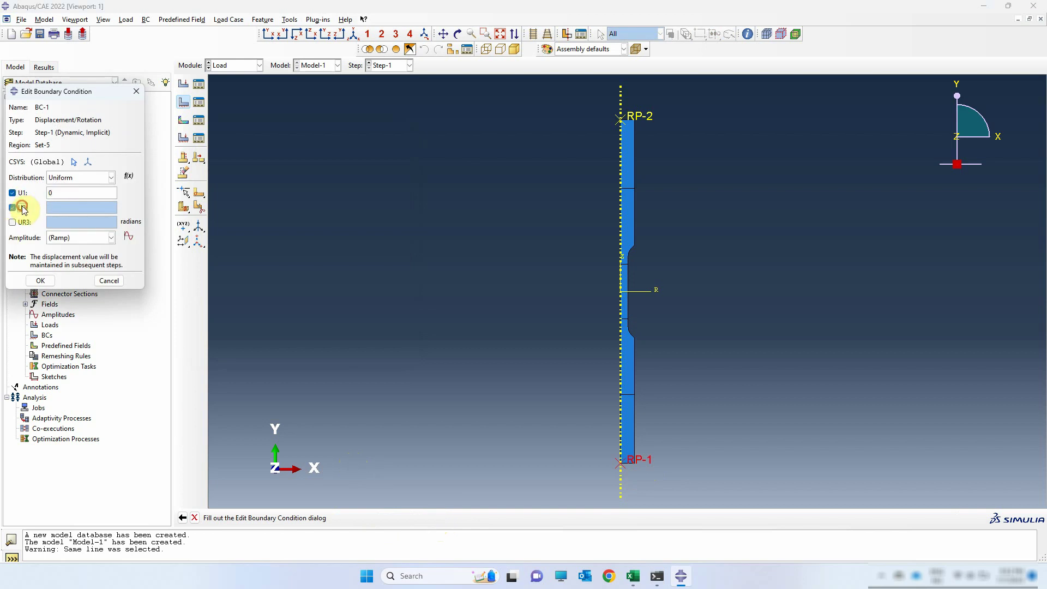
click(12, 207)
click(12, 222)
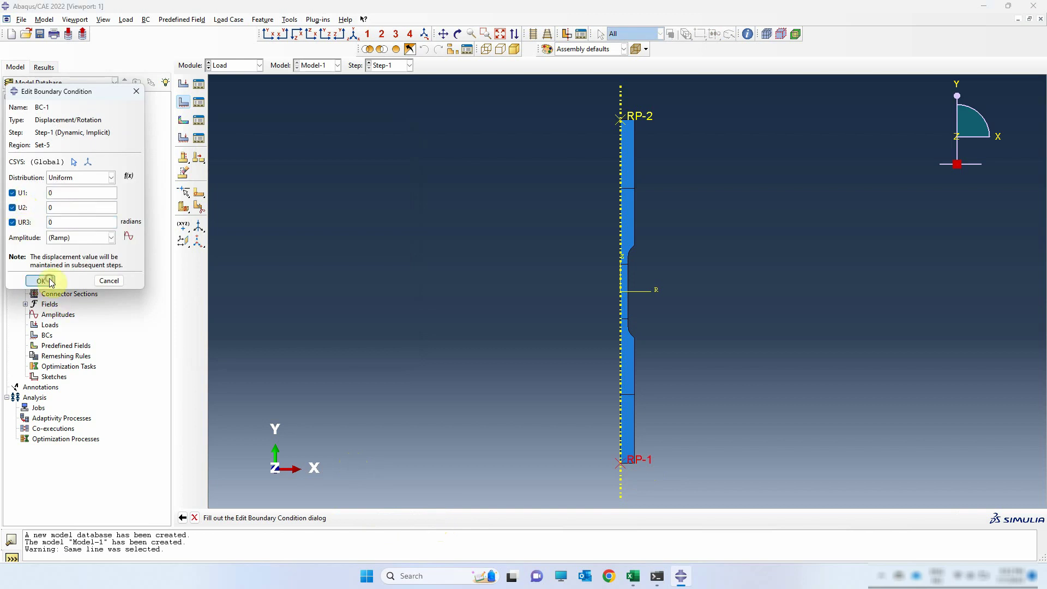
click(42, 280)
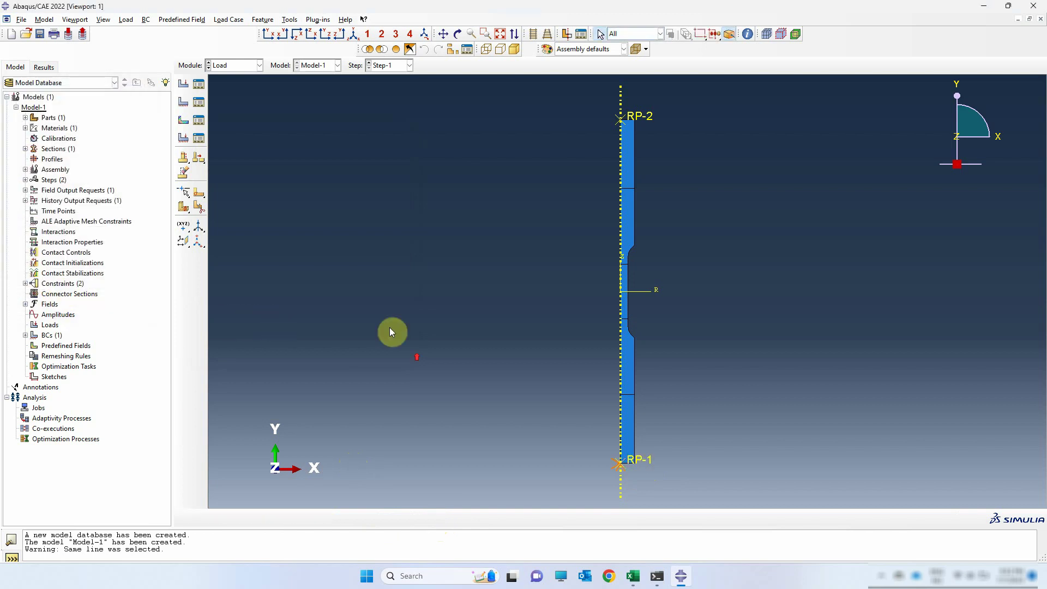
Start another Displacement/Rotation boundary condition in Step-1 on RP-2 at the bar's upper end
scroll(426, 310, down, 1)
scroll(588, 189, up, 3)
scroll(579, 201, up, 1)
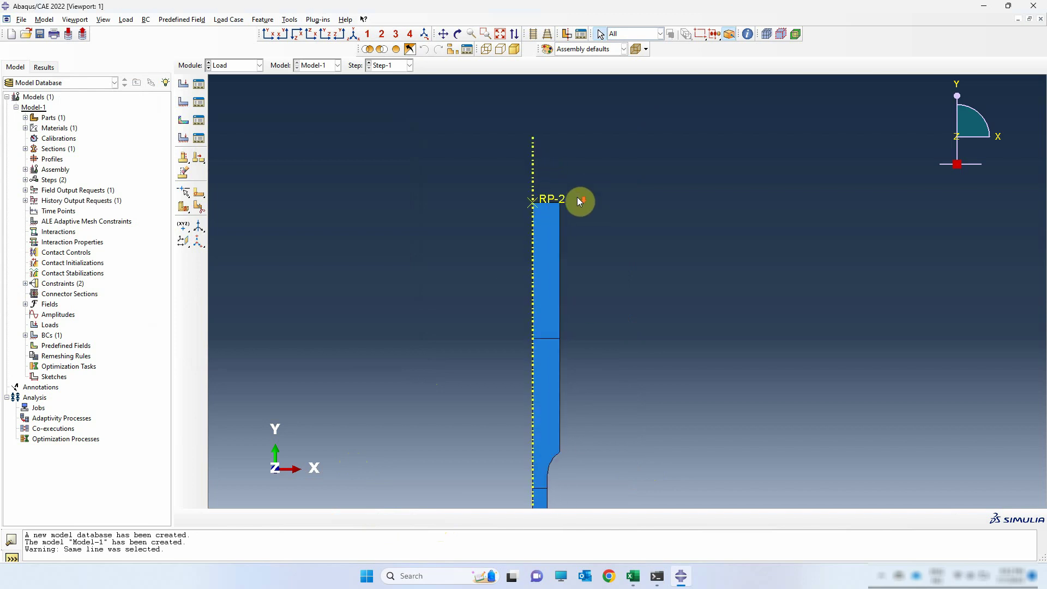
click(184, 102)
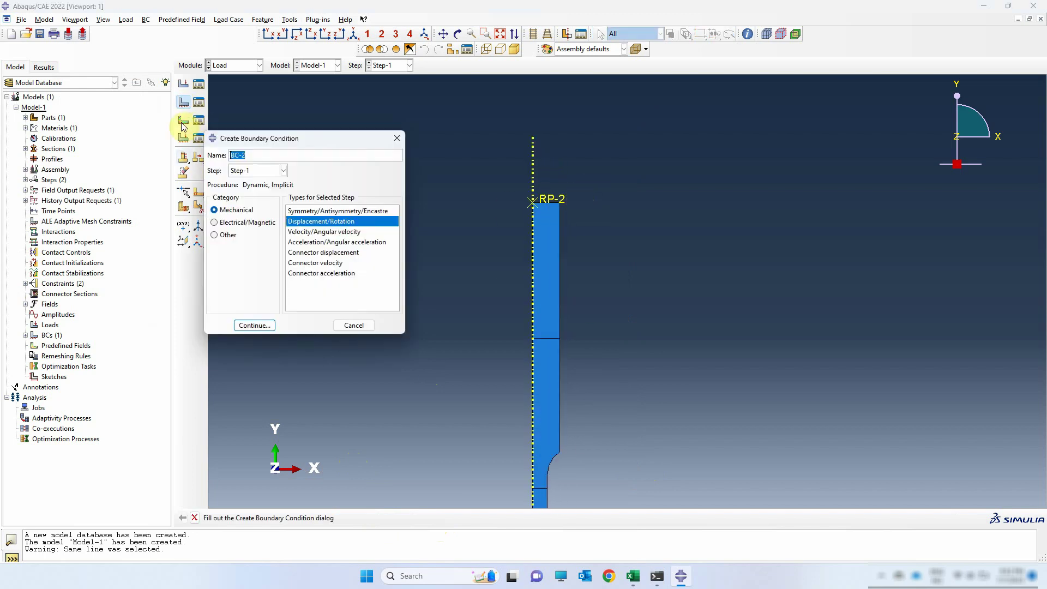
click(255, 326)
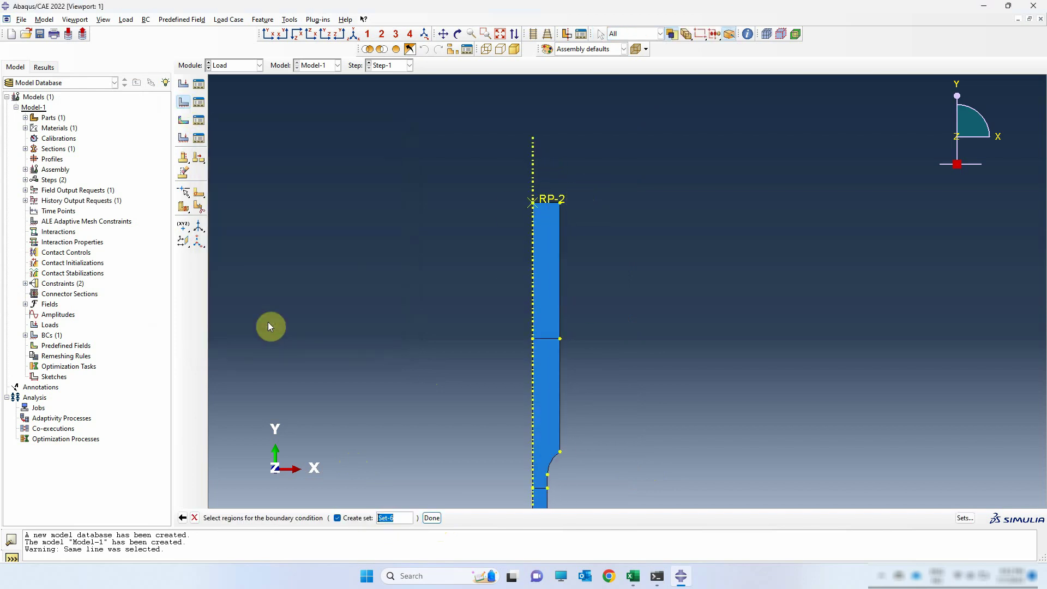
click(544, 201)
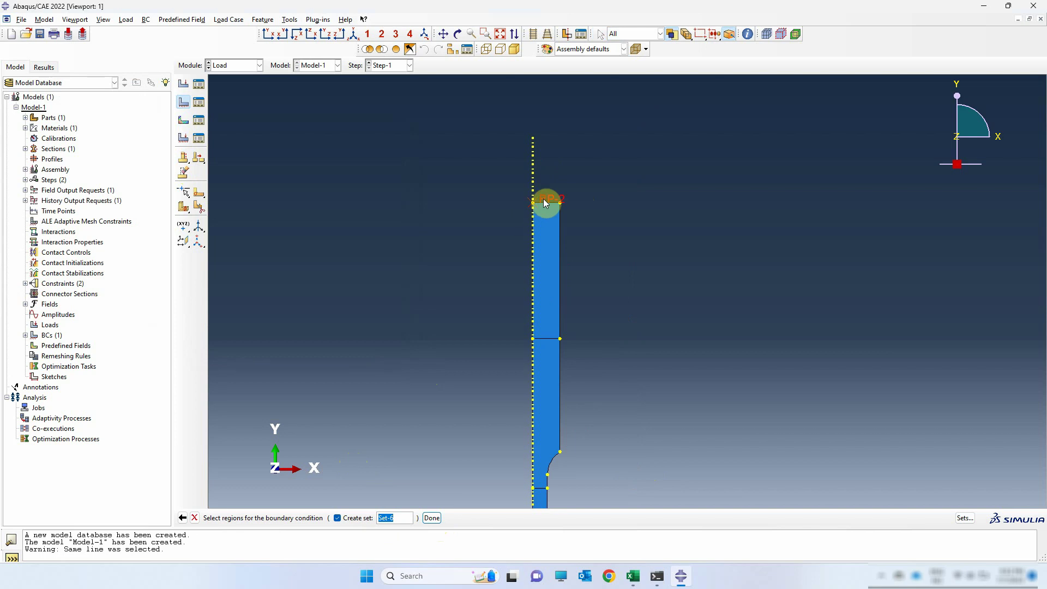
click(431, 518)
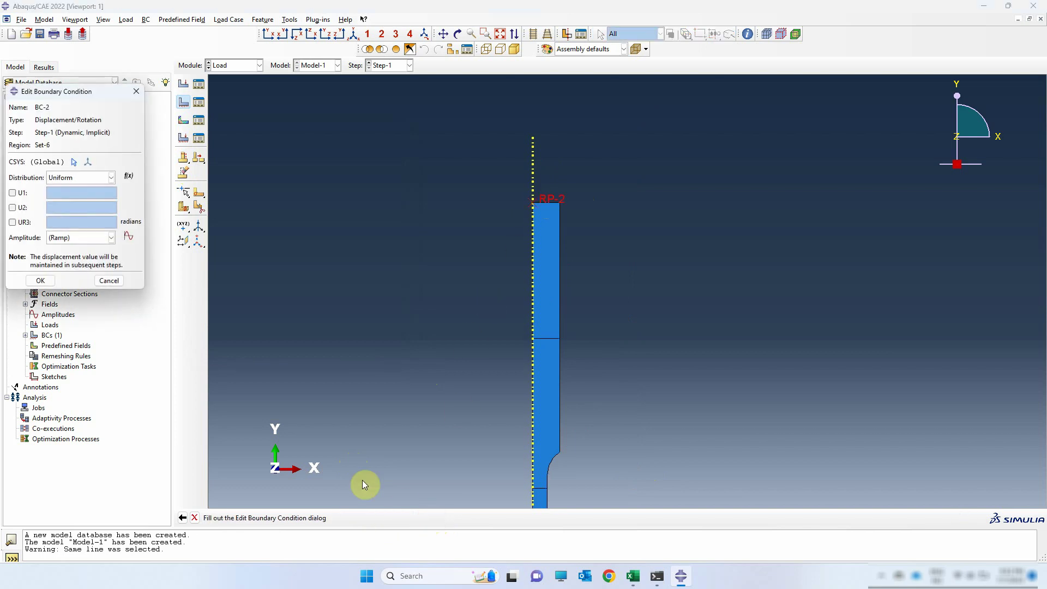
Set RP-2's U1 to 0, U2 to 10 and UR3 to 0, and finish the boundary condition
click(26, 194)
click(22, 207)
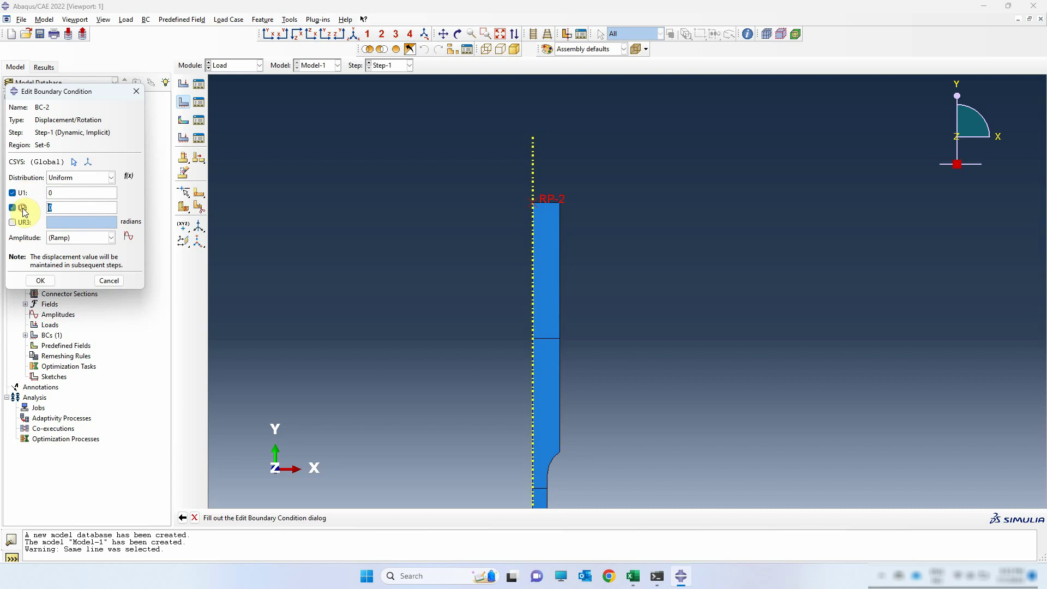
click(22, 222)
double_click(60, 208)
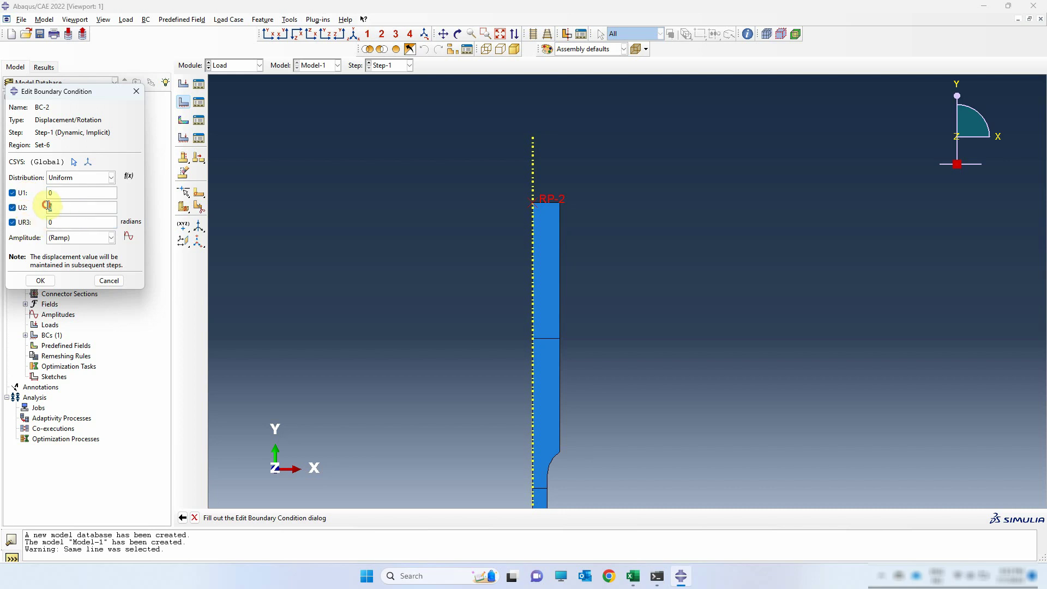
key(BackSpace)
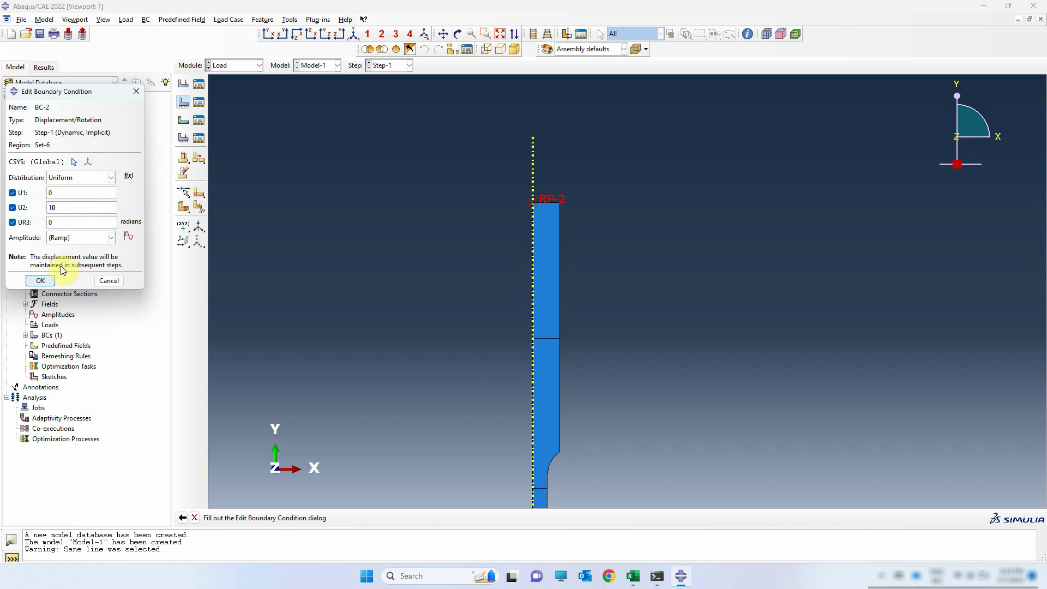
click(51, 283)
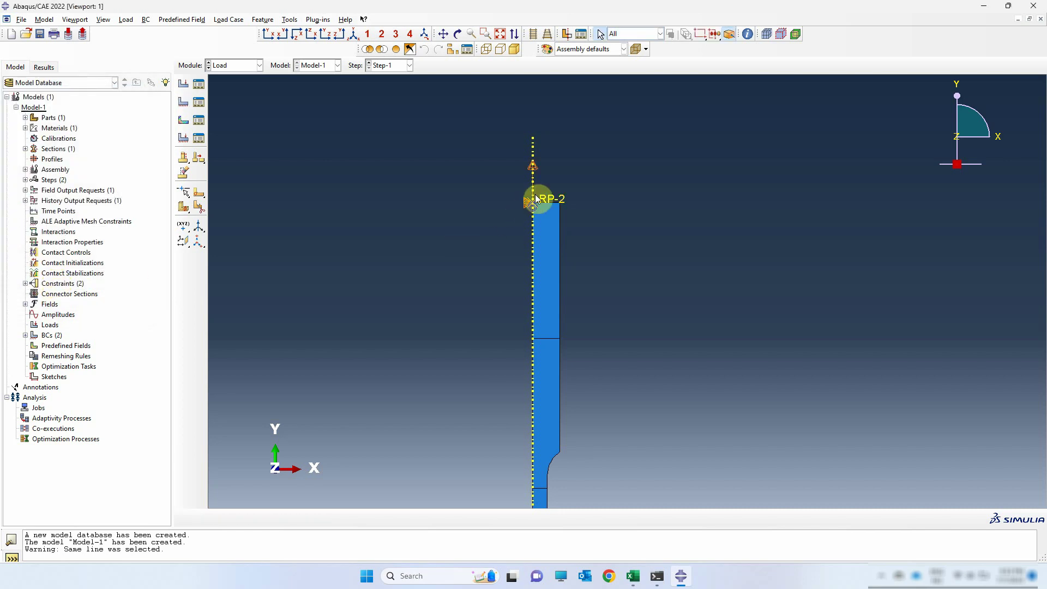
Fit the whole bar in the viewport and switch to the Mesh module
scroll(649, 185, down, 5)
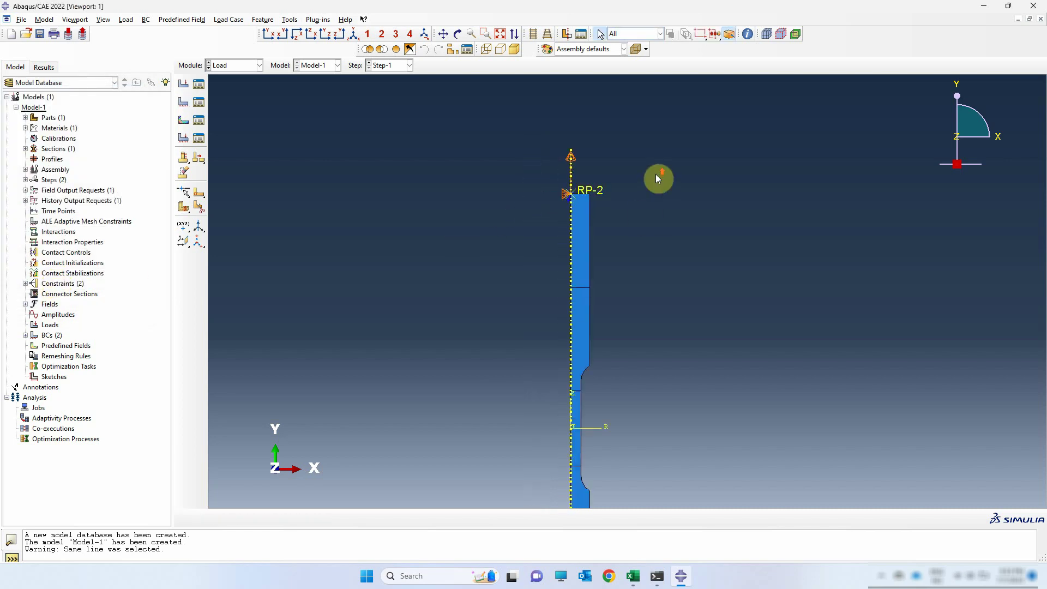
scroll(652, 267, up, 2)
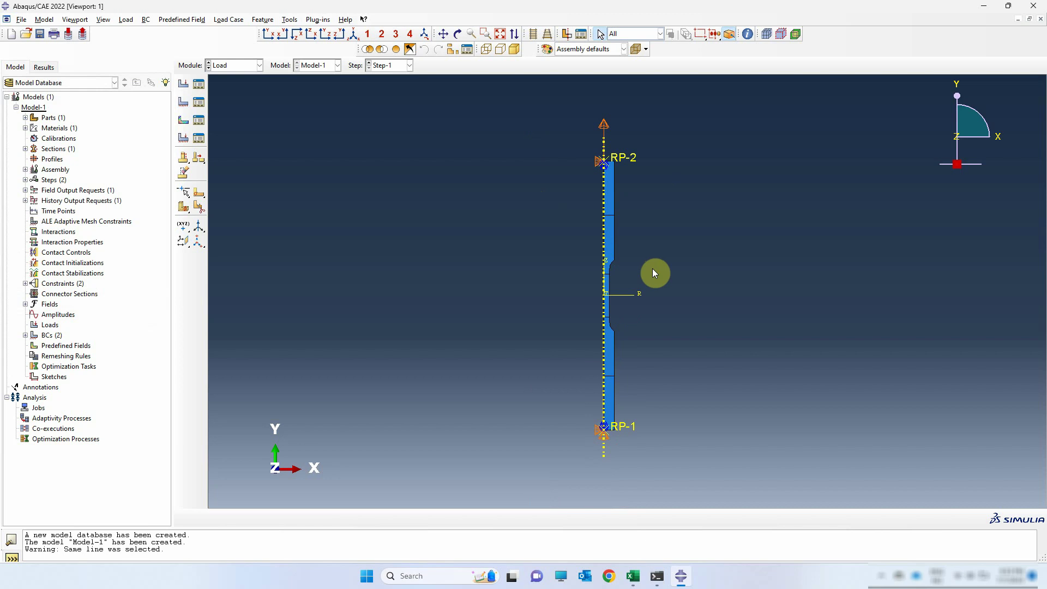
click(267, 35)
click(245, 65)
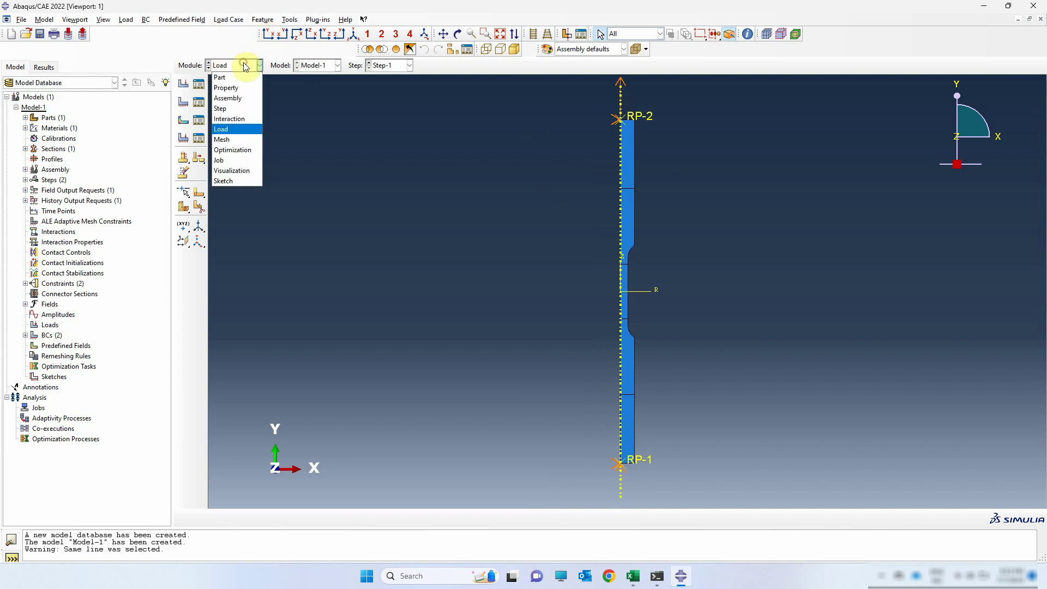
click(238, 140)
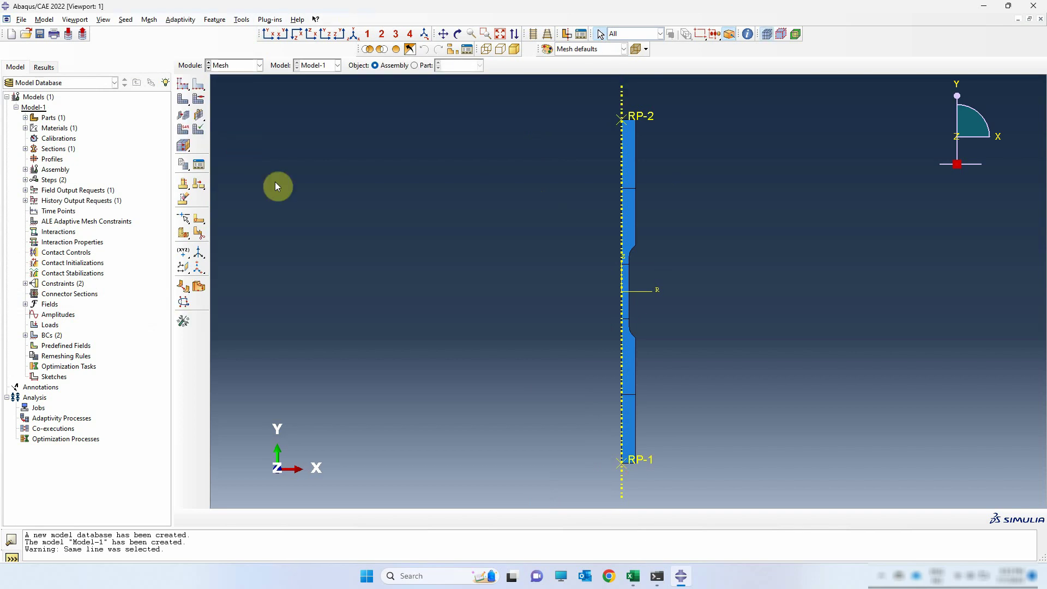
Make the RoundBar part, instead of the dependent assembly instance, the object for meshing
click(183, 83)
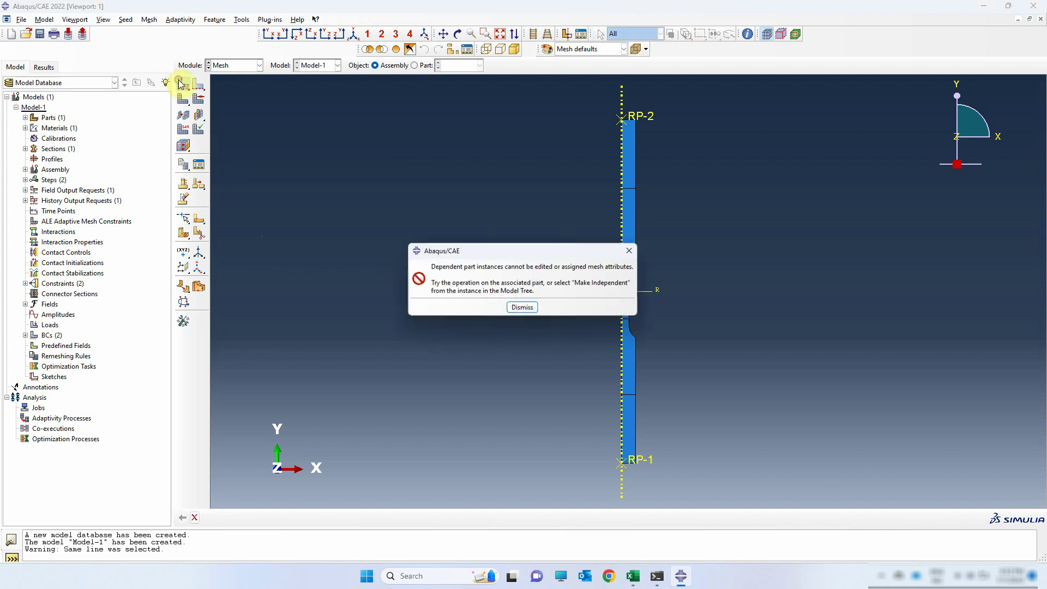
click(522, 308)
click(414, 64)
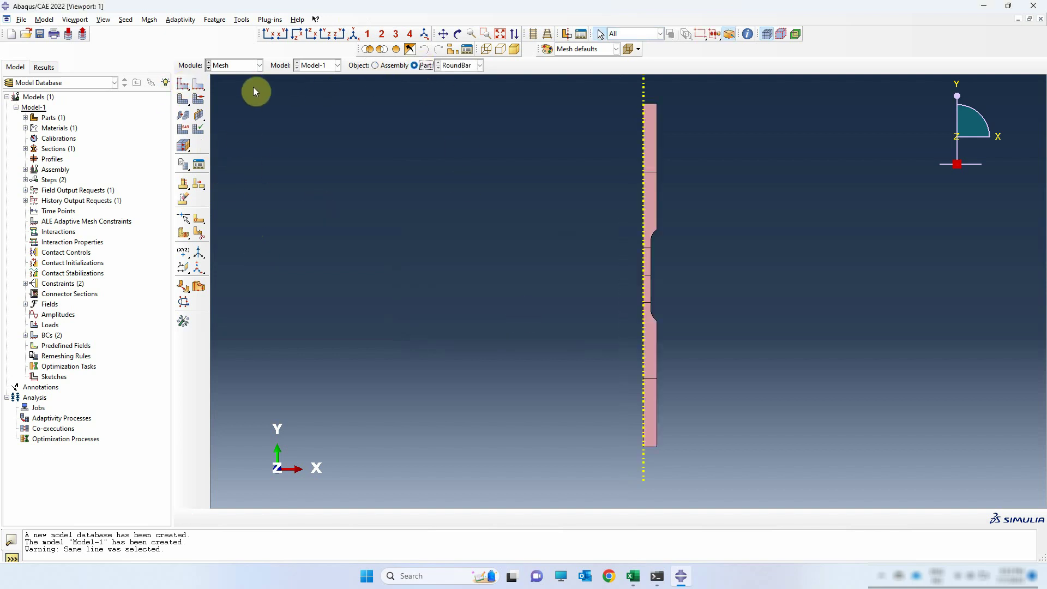
Seed the RoundBar part with an approximate global size of 1, keeping curvature control on
click(182, 87)
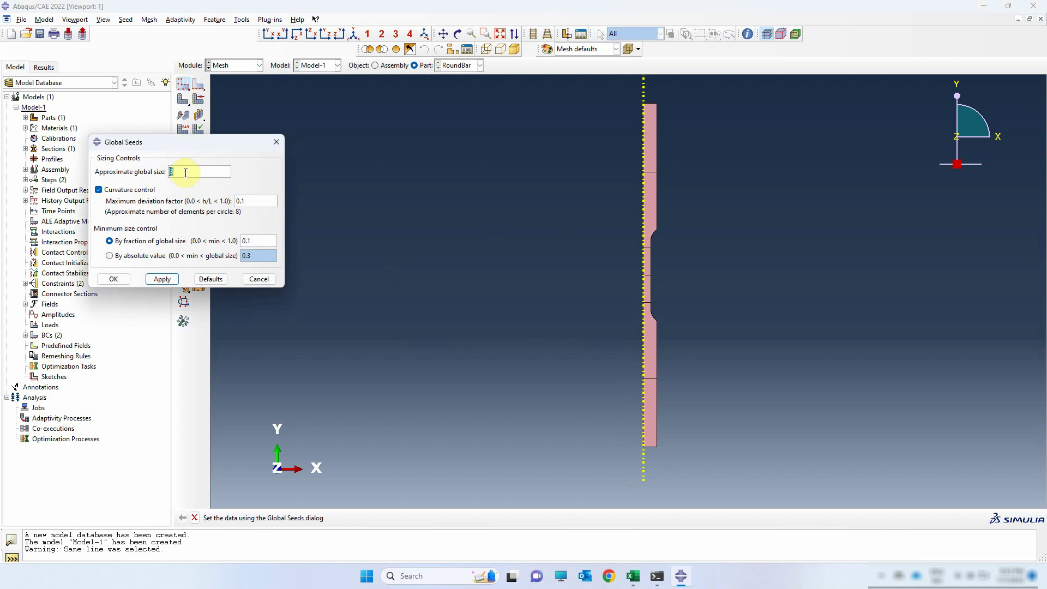
key(BackSpace)
text(1)
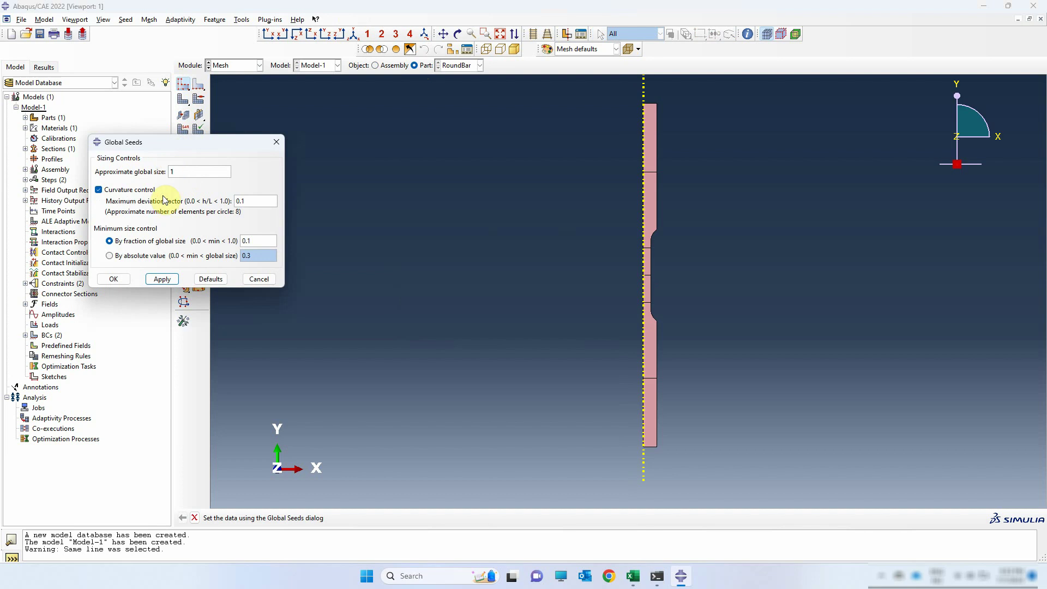
click(120, 283)
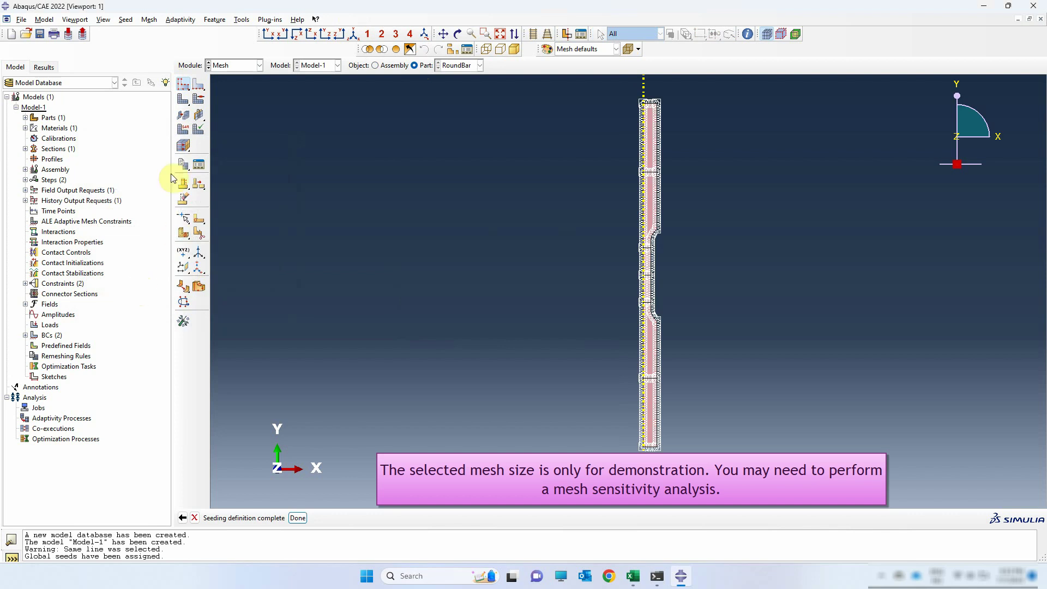
Mesh the RoundBar part with the global seeds and inspect the elements in the narrow gauge section
click(184, 99)
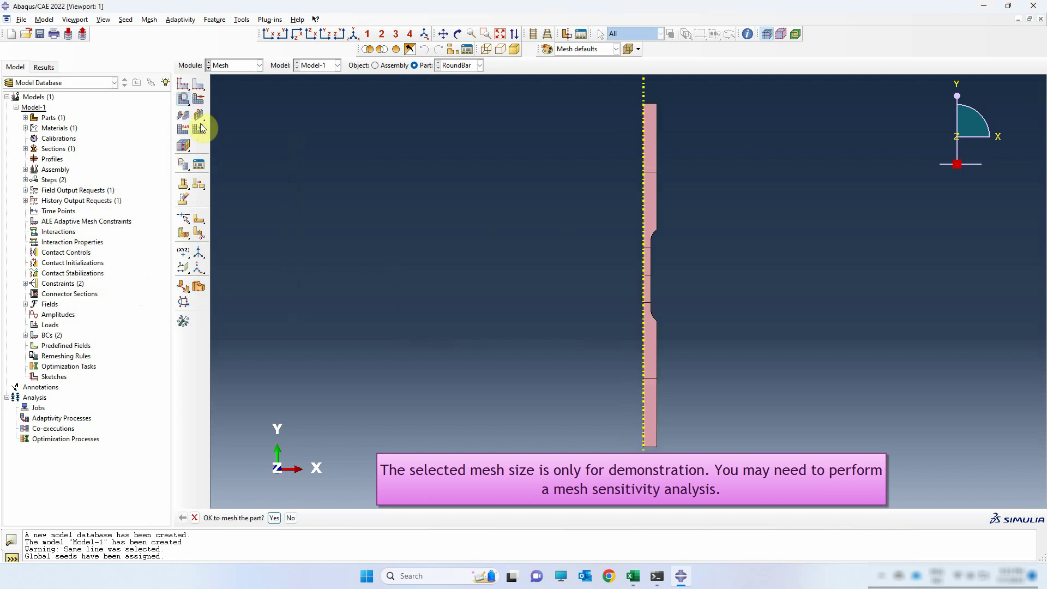
click(274, 516)
scroll(660, 278, up, 6)
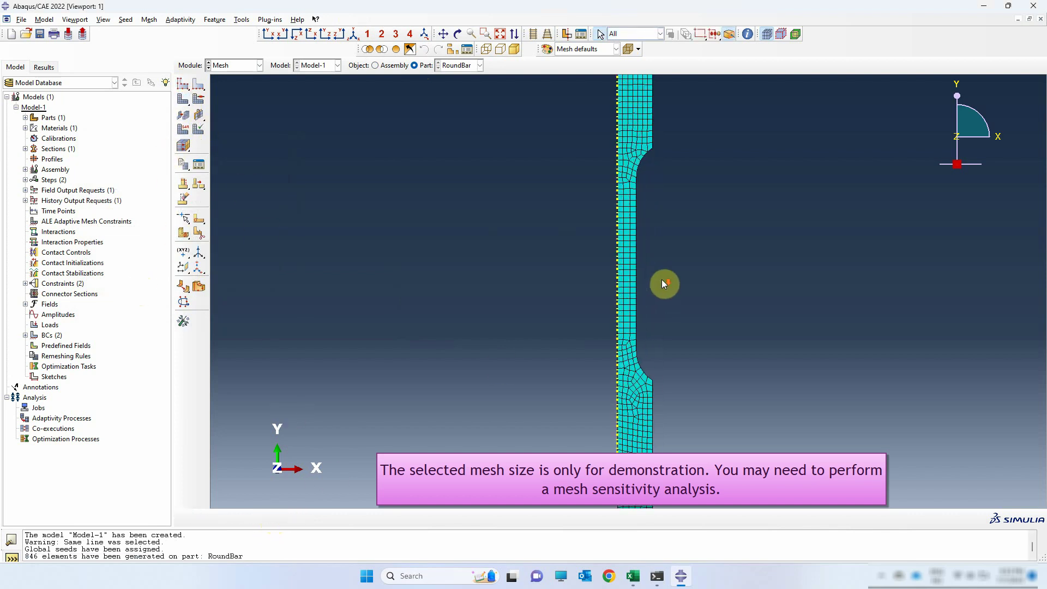
scroll(632, 270, down, 4)
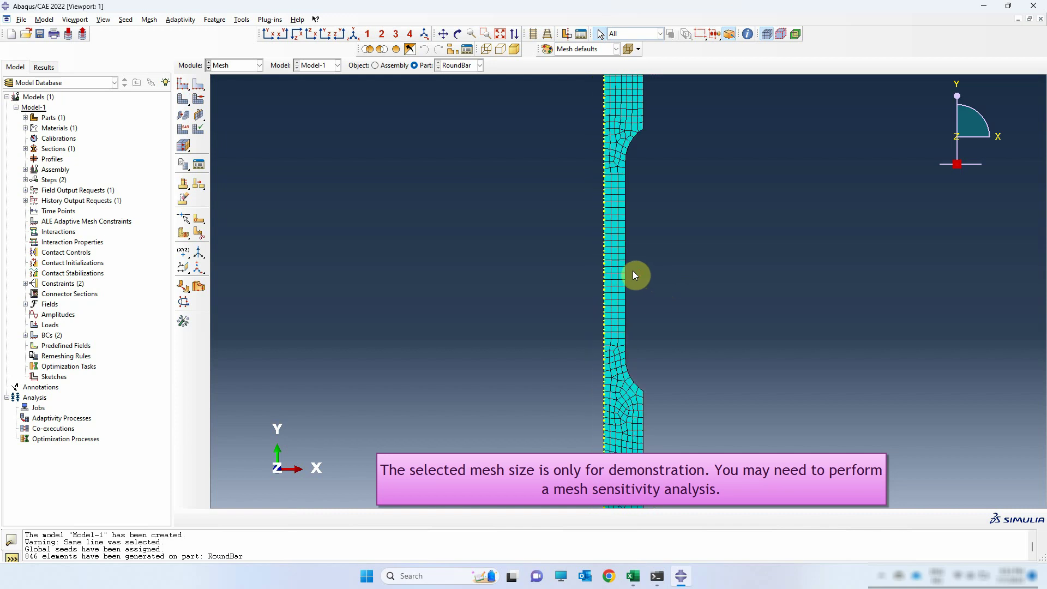
Refine the part's approximate global seed size to 0.5 and delete the existing mesh
click(183, 84)
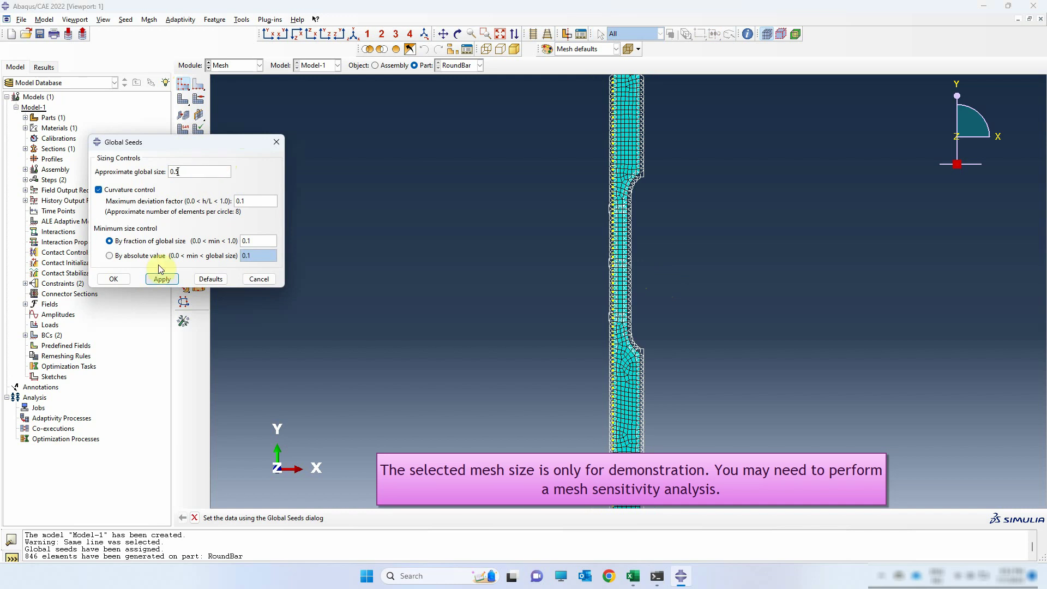
click(118, 279)
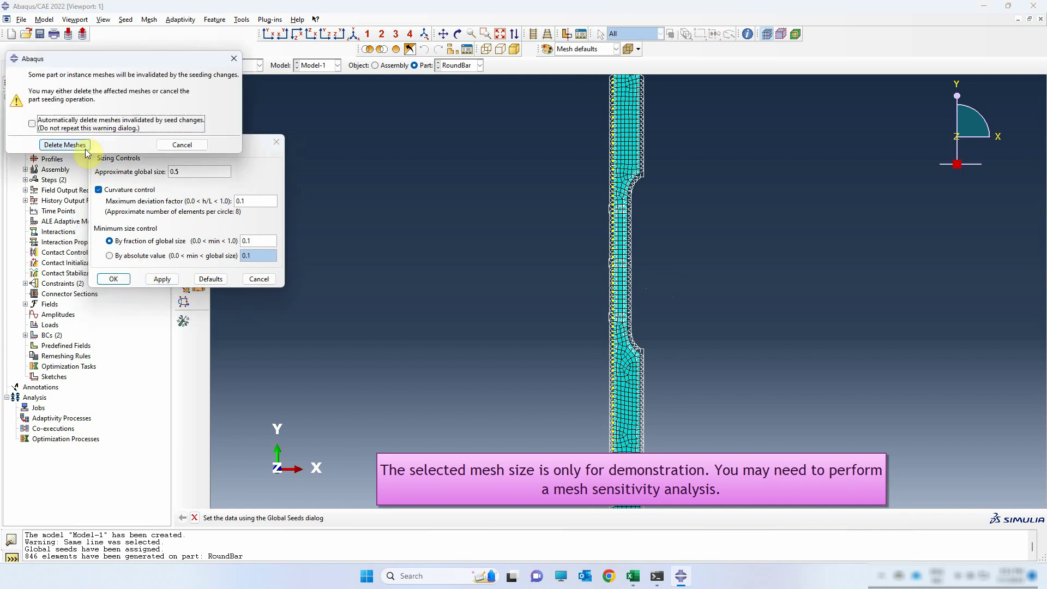
click(79, 145)
Generate the mesh on the RoundBar part with the refined seeds and inspect the gauge section
click(198, 116)
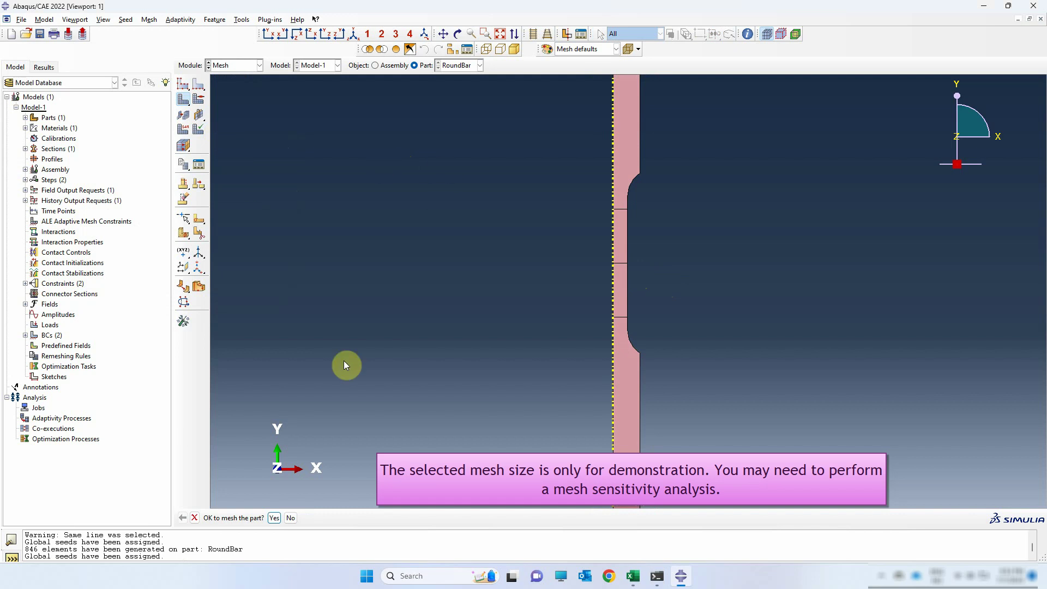
click(274, 518)
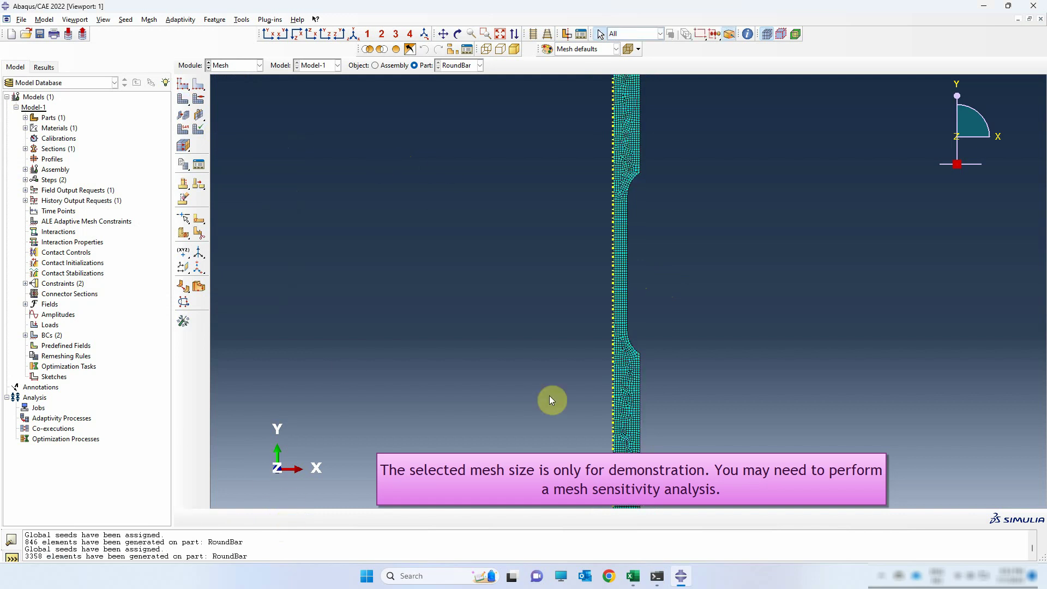
scroll(643, 269, down, 3)
scroll(641, 276, up, 3)
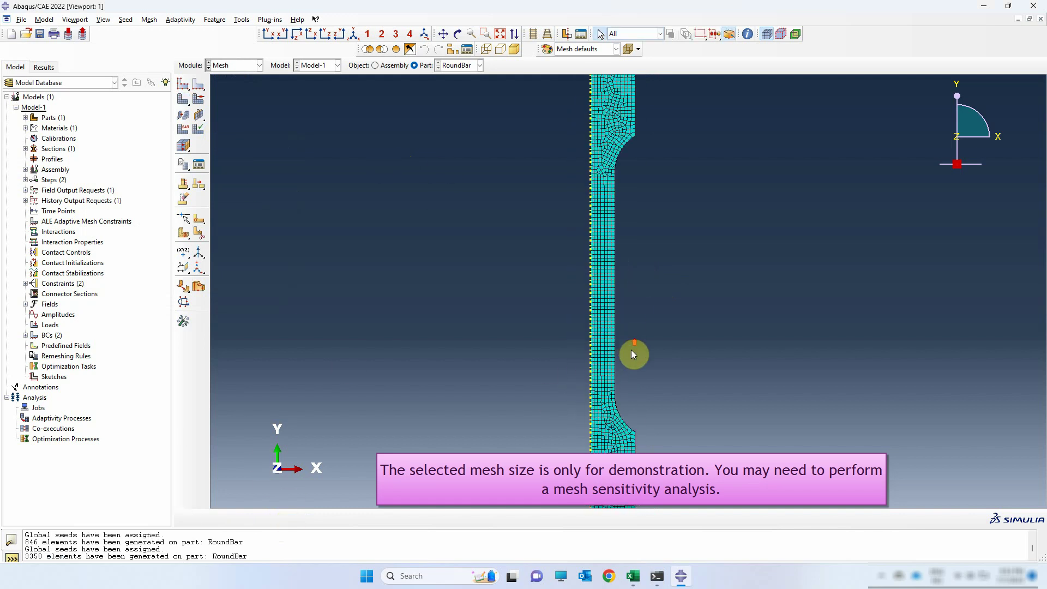
scroll(633, 355, up, 3)
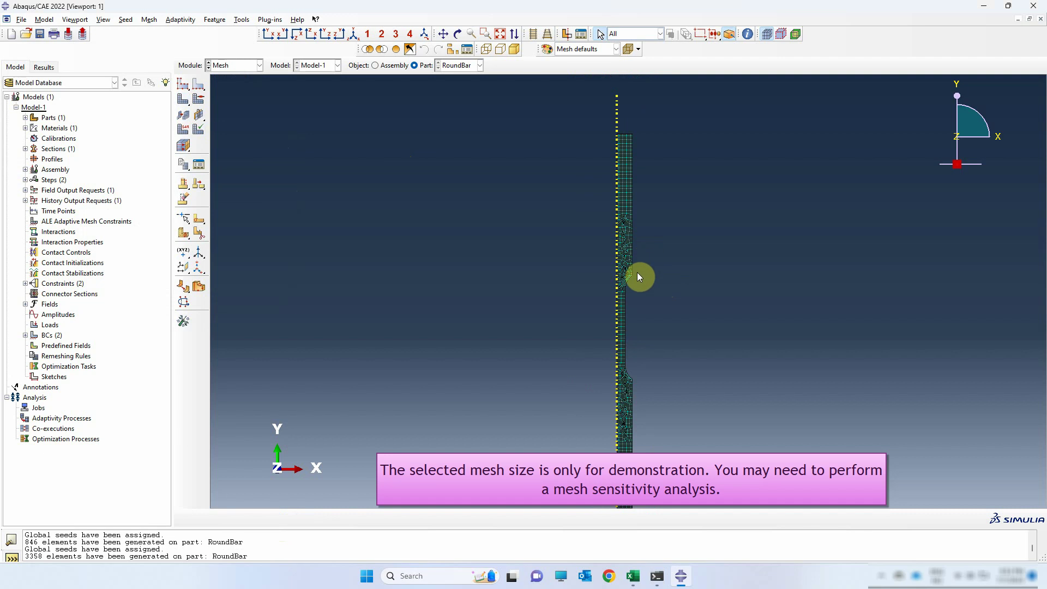
scroll(632, 338, down, 2)
Assign the Standard, linear, reduced-integration Axisymmetric Stress element CAX4R to all regions of the bar
click(270, 35)
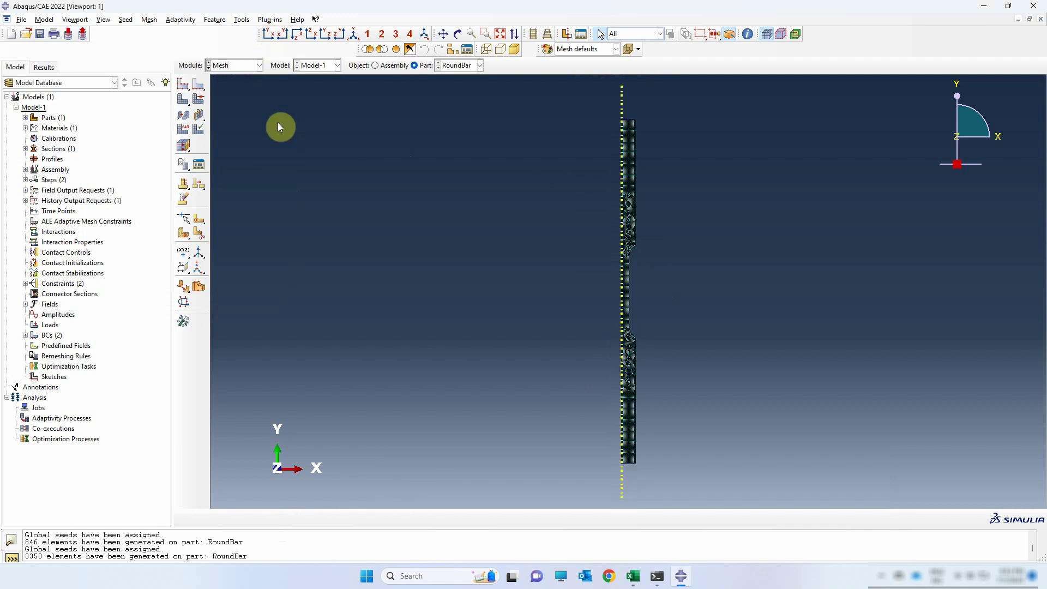
click(185, 132)
drag(542, 87, 701, 483)
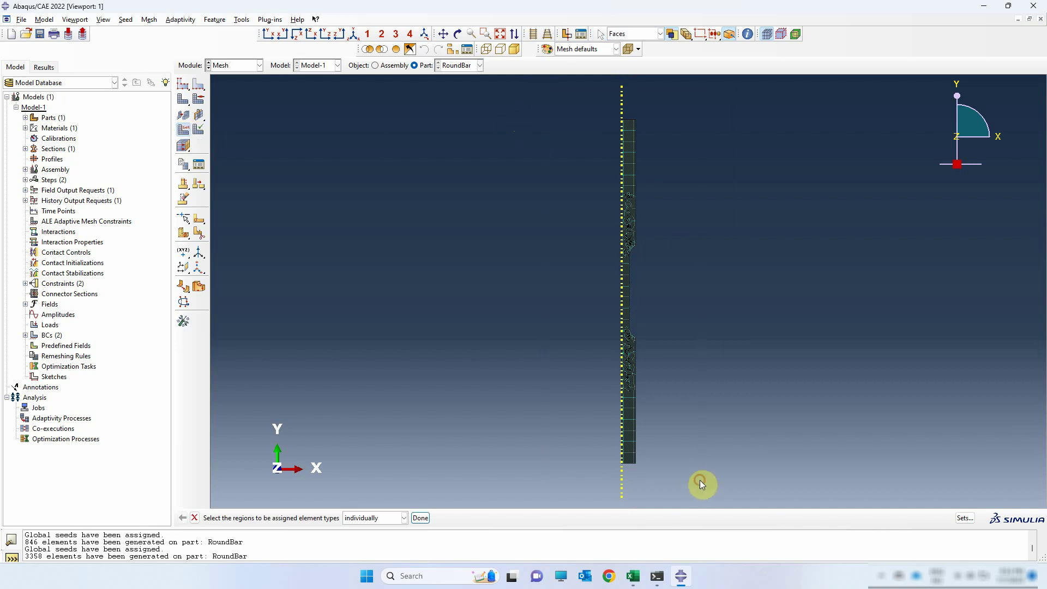
click(420, 519)
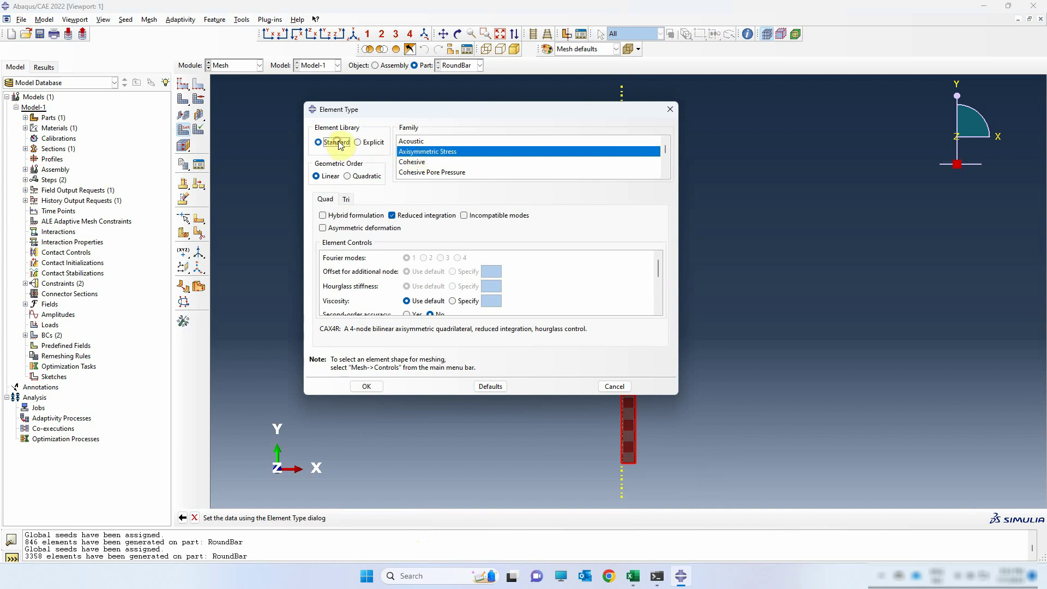
click(414, 155)
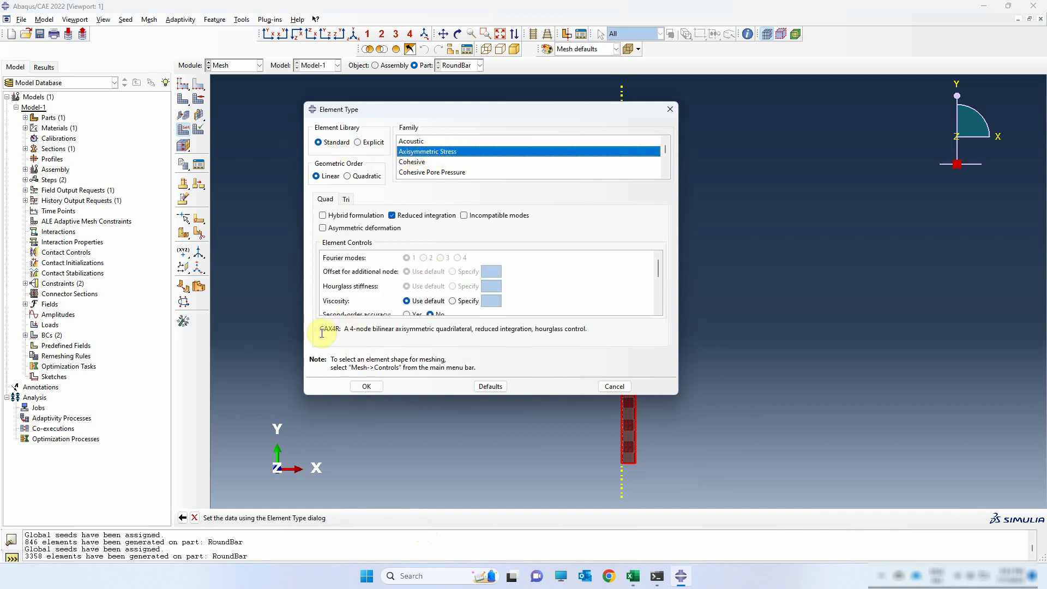
drag(320, 329, 340, 328)
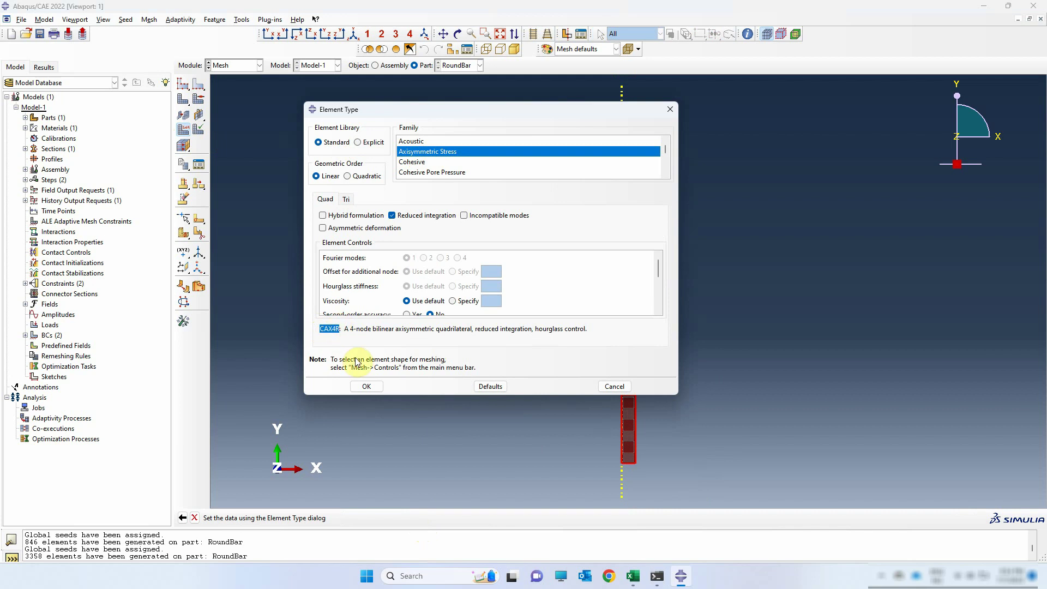
click(368, 389)
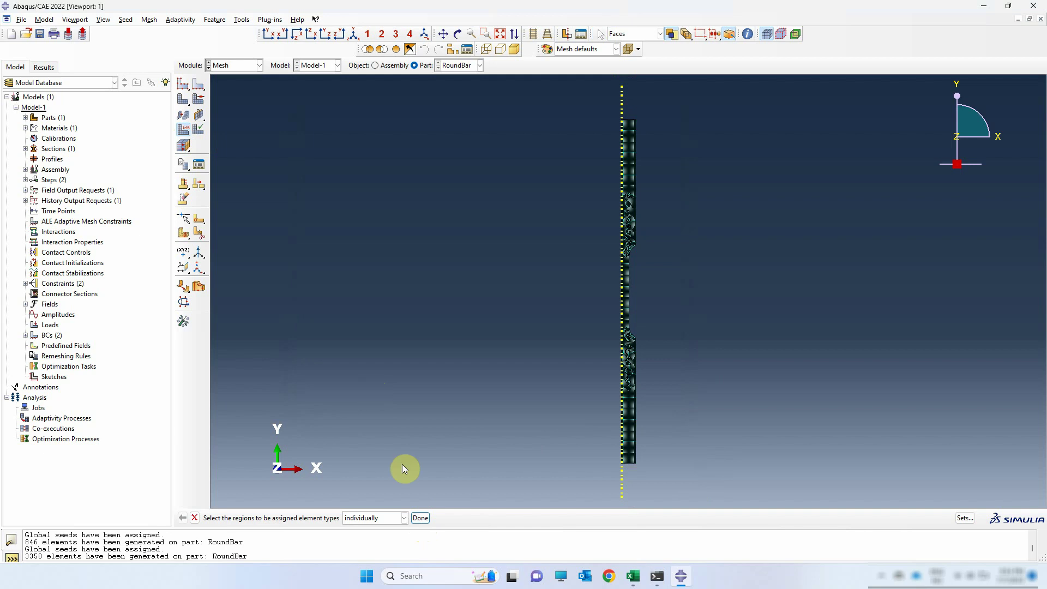
click(420, 517)
Switch to the Job module and create a job named RoundBar from Model-1
click(230, 65)
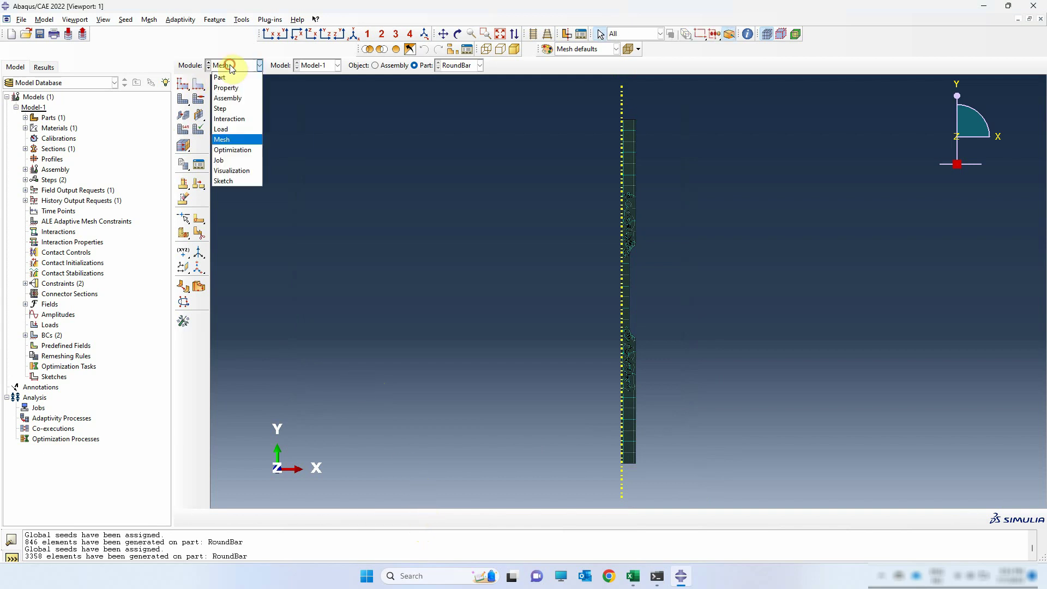
click(244, 160)
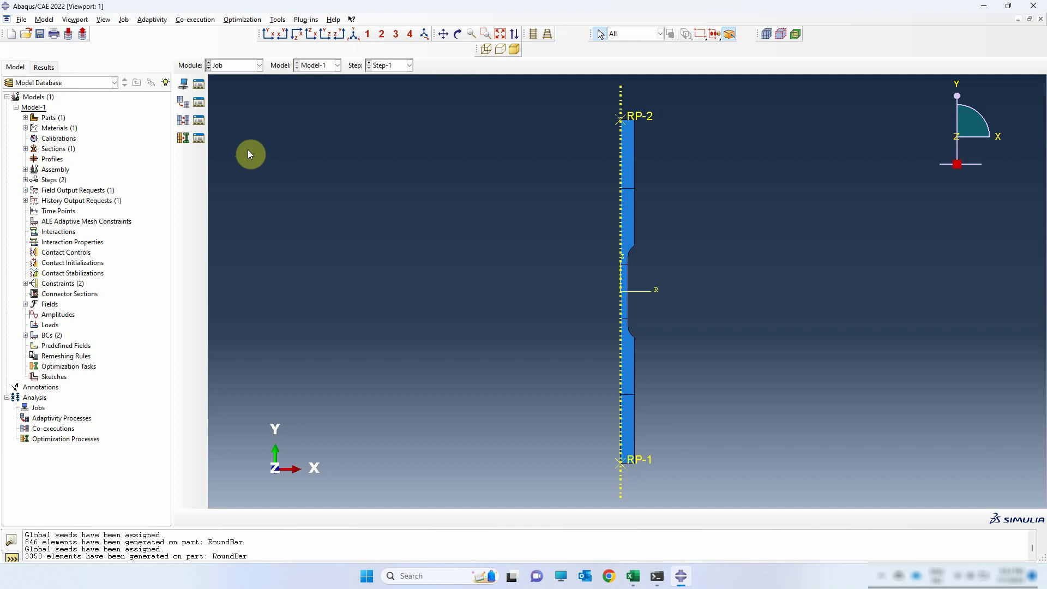
click(183, 83)
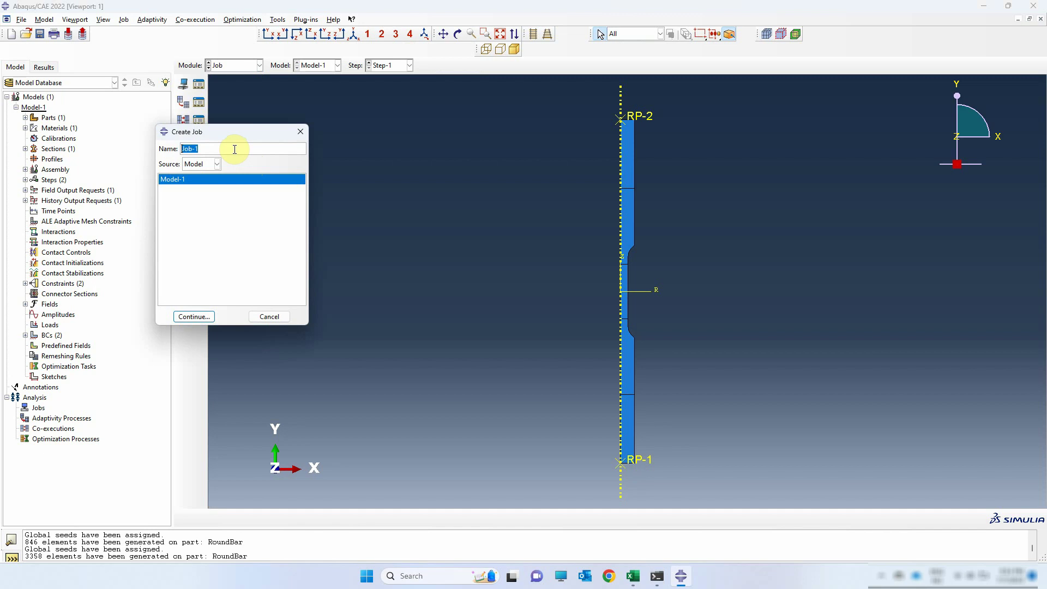
text(R)
text(oundBar)
click(201, 318)
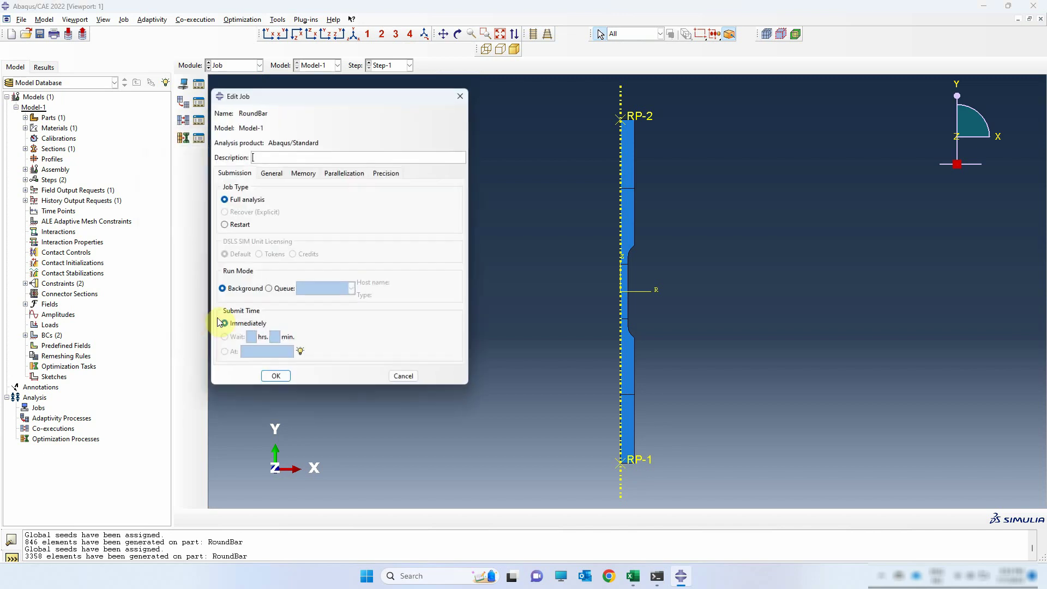
Enable multiple processors for the RoundBar job, raise the processor count, and accept the job settings
click(319, 174)
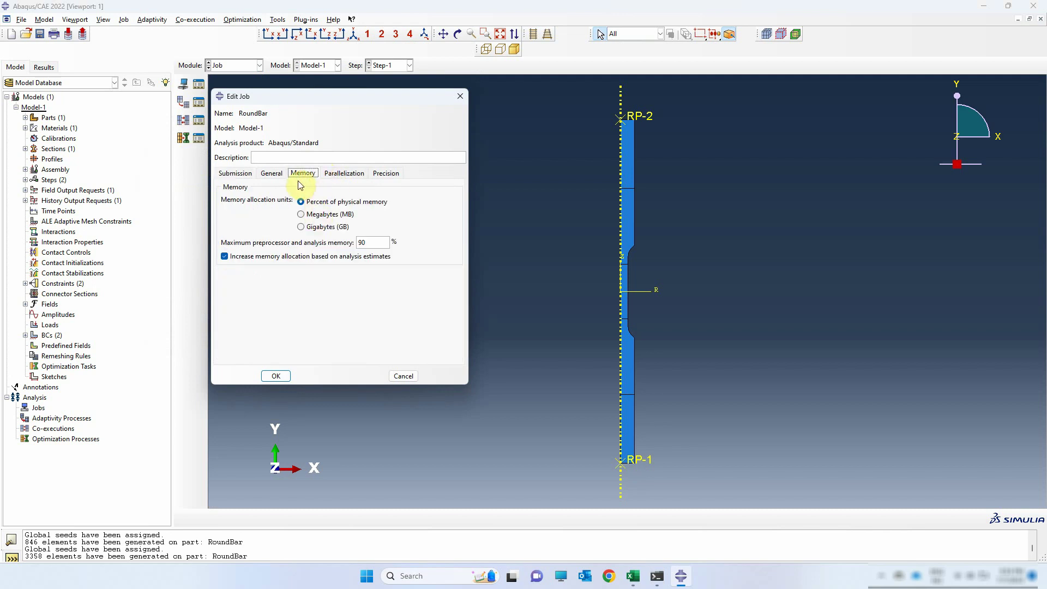
click(344, 173)
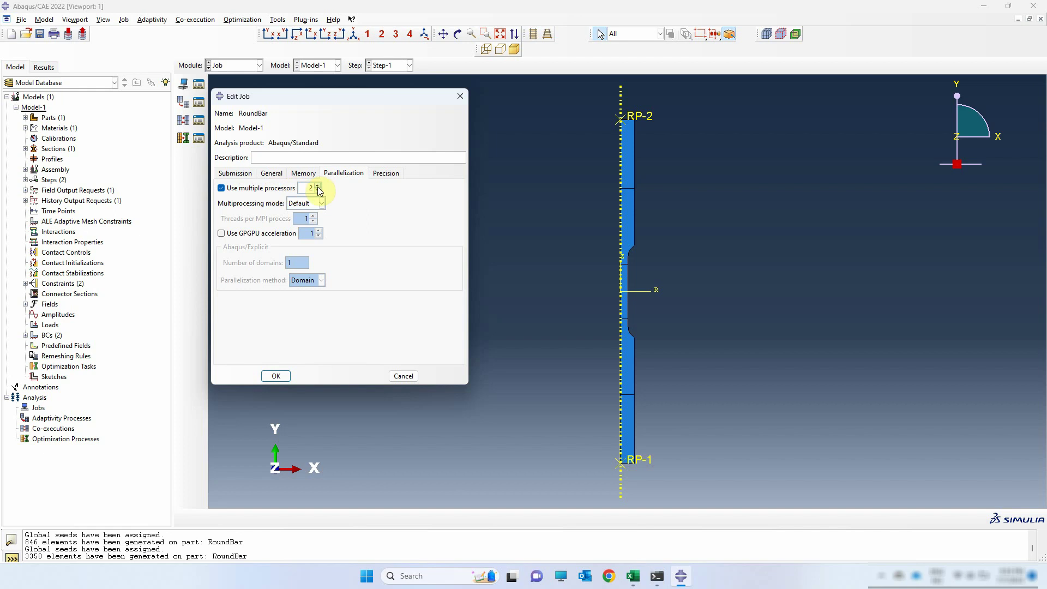
click(318, 185)
click(317, 185)
click(286, 376)
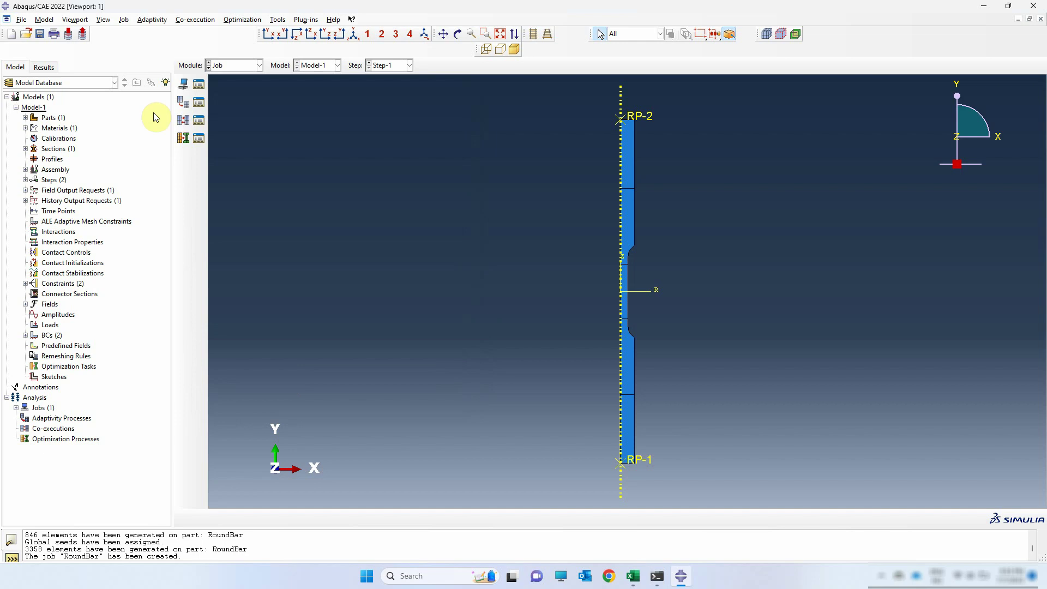
Submit the RoundBar job for analysis
click(16, 408)
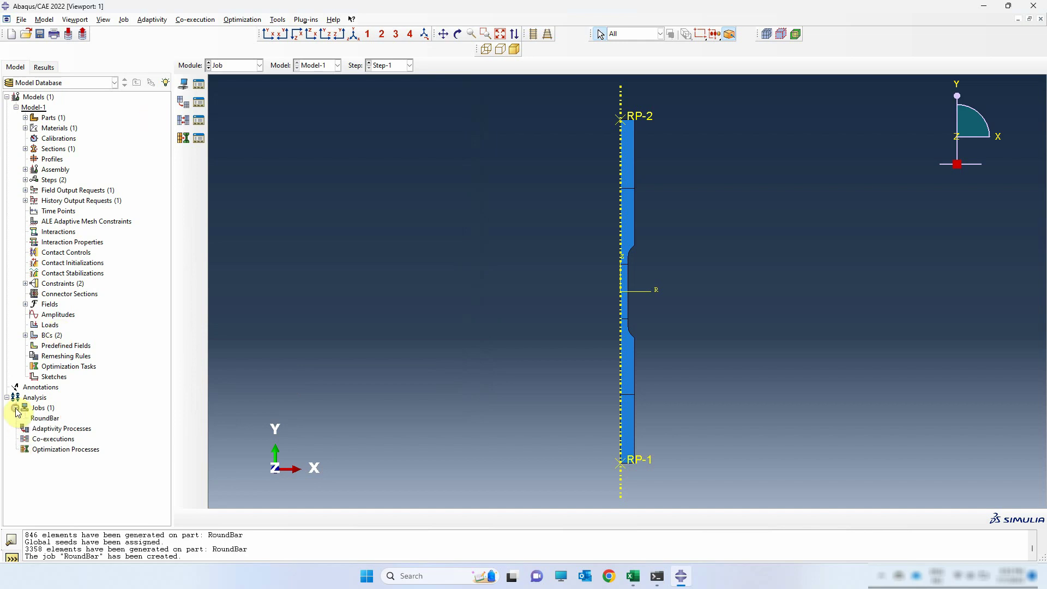
click(45, 418)
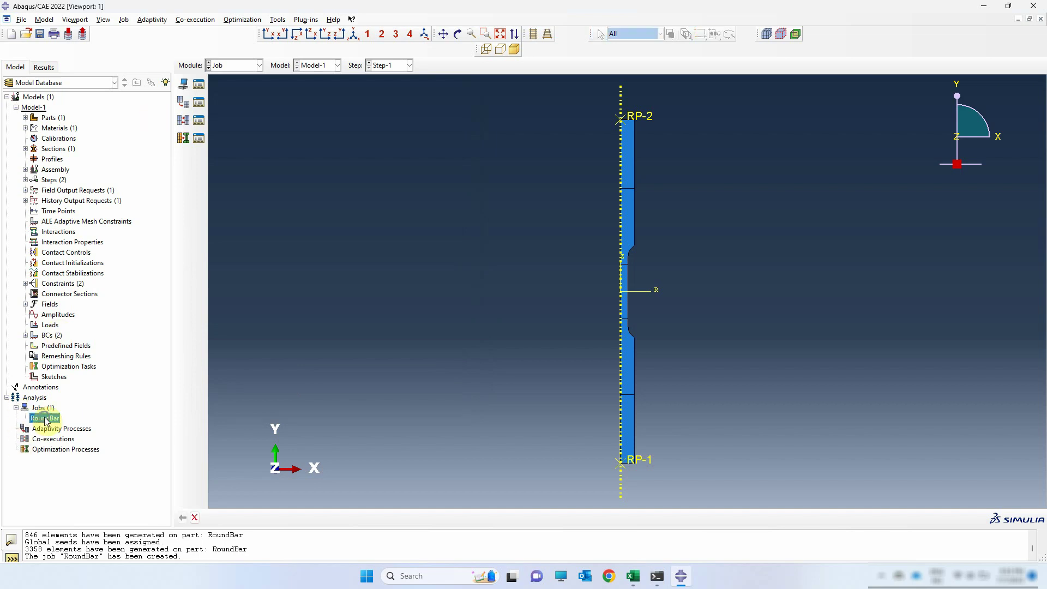
right_click(45, 418)
click(73, 502)
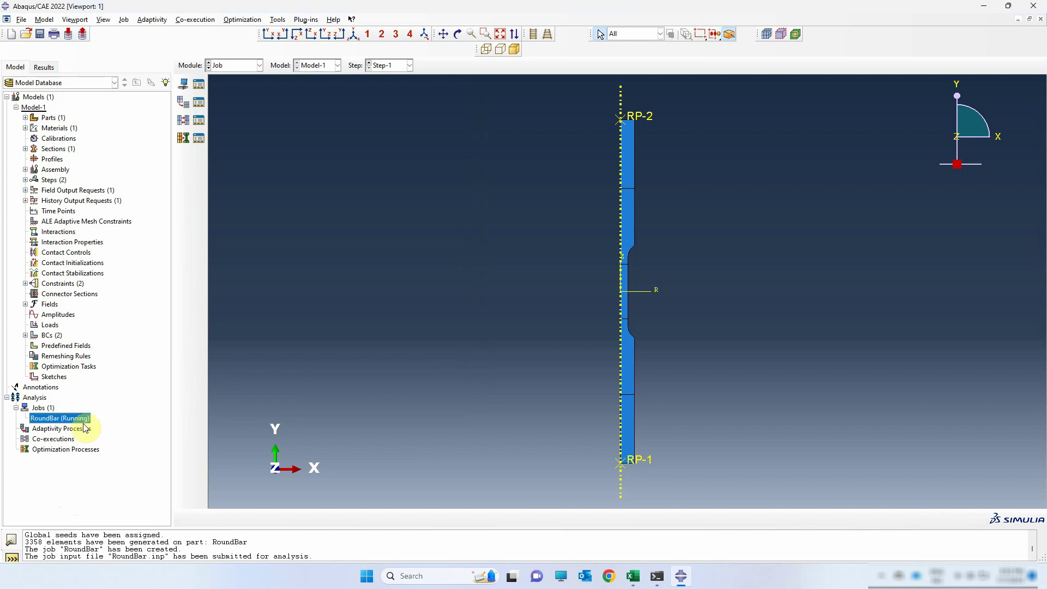
Open the monitor of the running RoundBar job, place it clear of the model tree, and check its errors
right_click(77, 422)
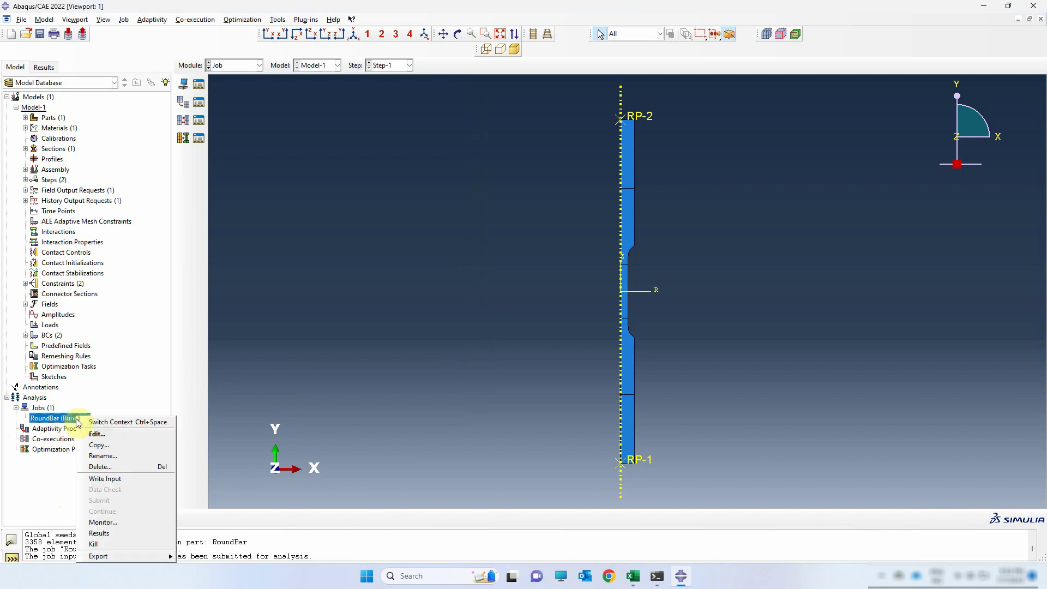
click(102, 523)
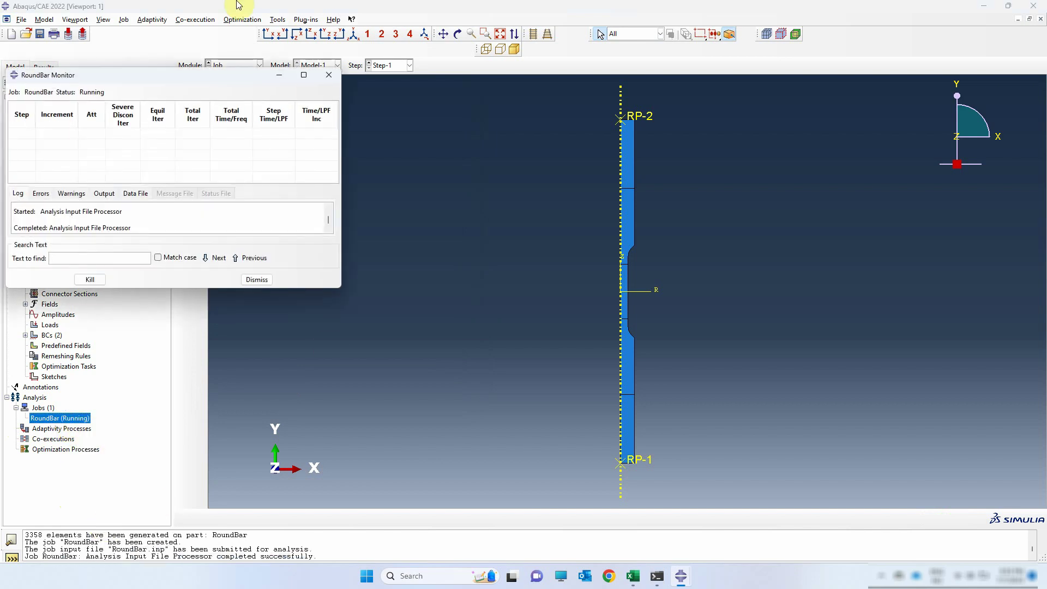
drag(176, 81, 404, 143)
click(404, 143)
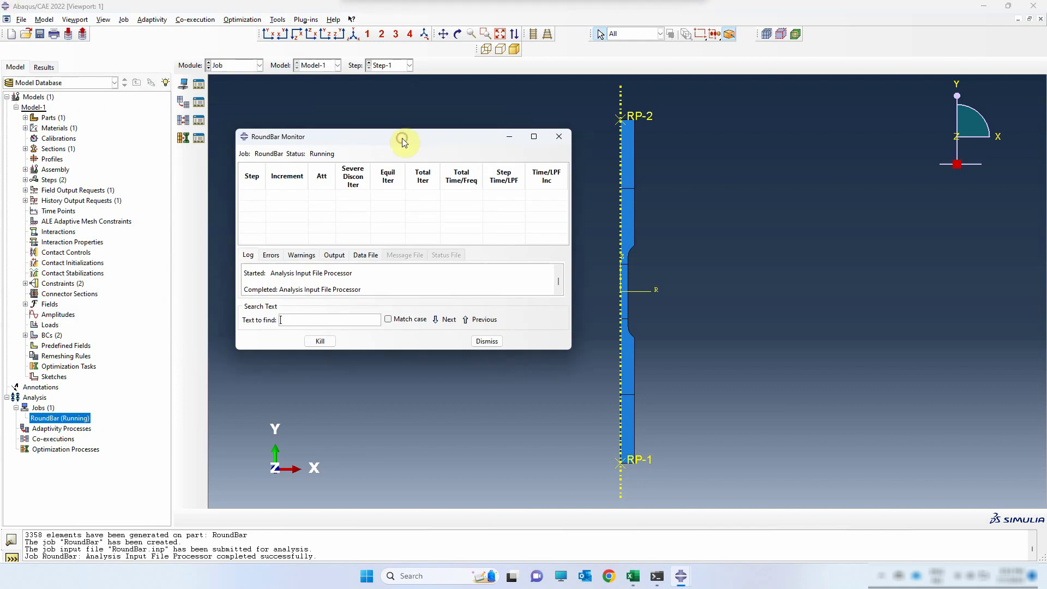
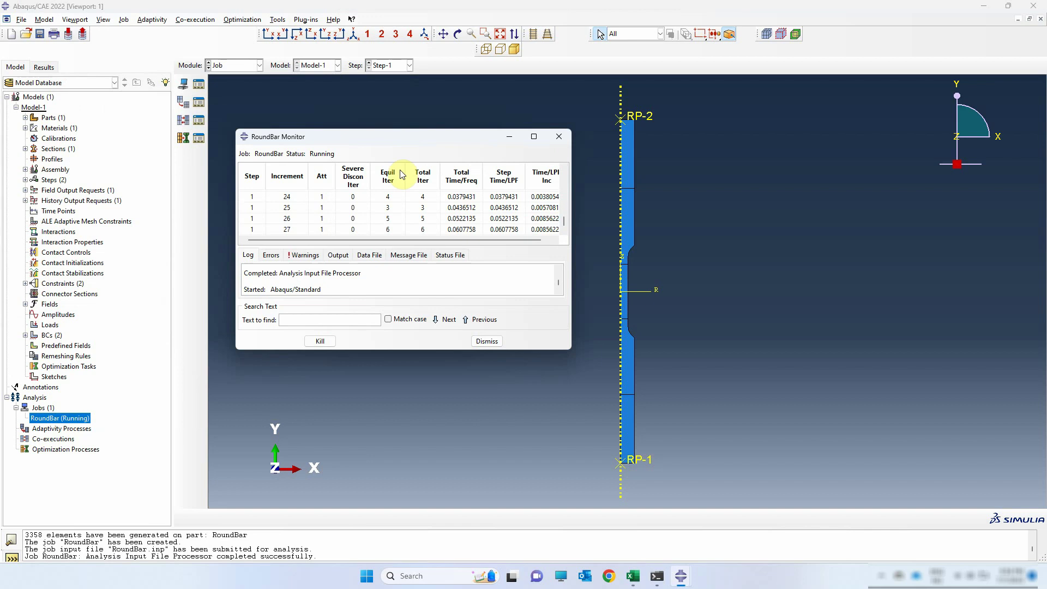
click(272, 256)
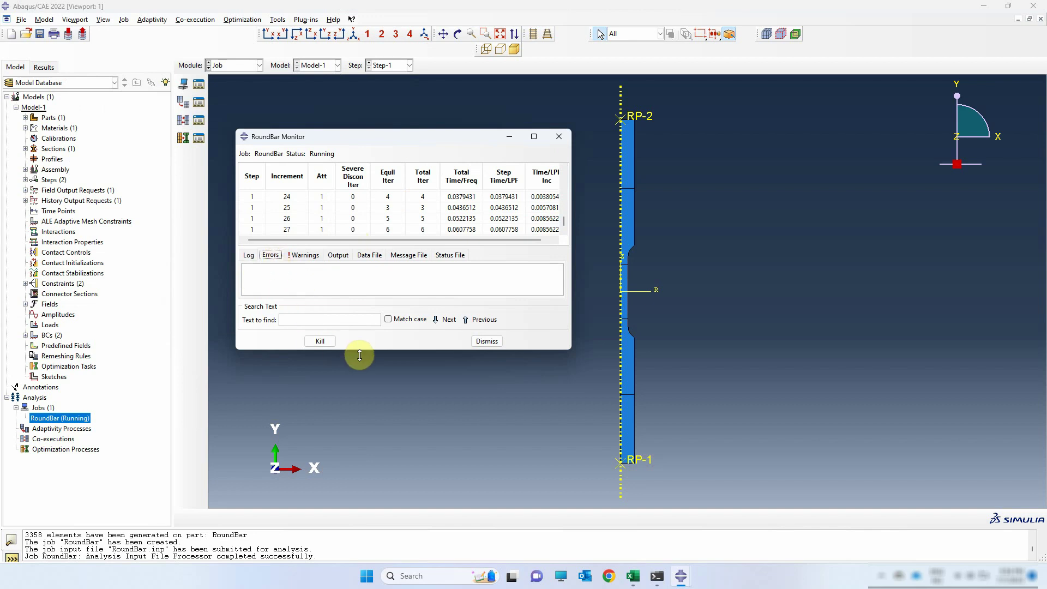
Enlarge the RoundBar monitor, review its warnings, errors, log and final increment times, and dismiss it
drag(359, 355, 359, 431)
click(301, 256)
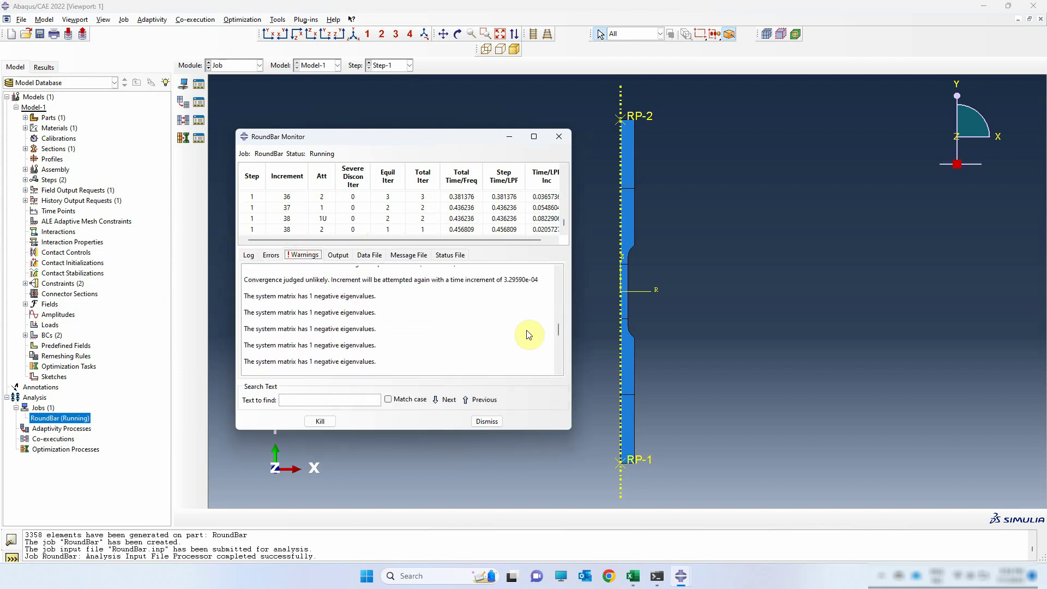
drag(557, 328, 554, 367)
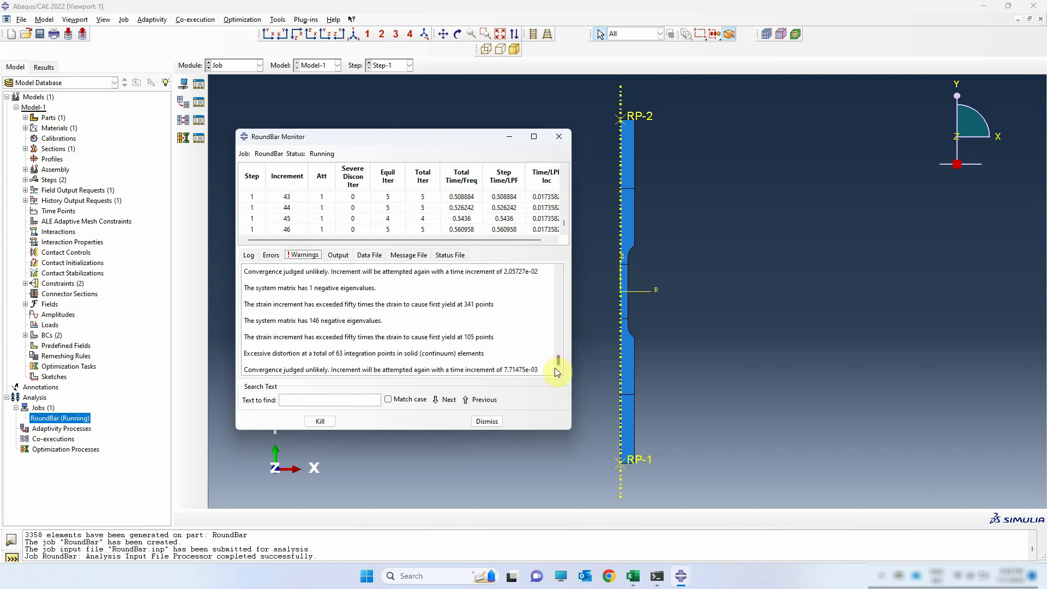
click(268, 255)
click(249, 255)
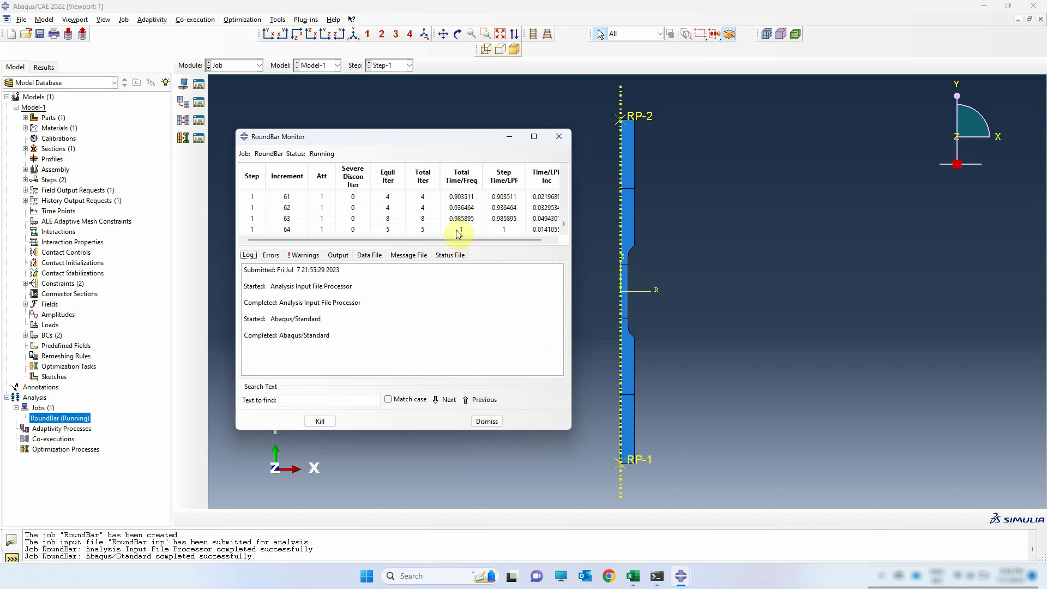
drag(470, 229, 504, 229)
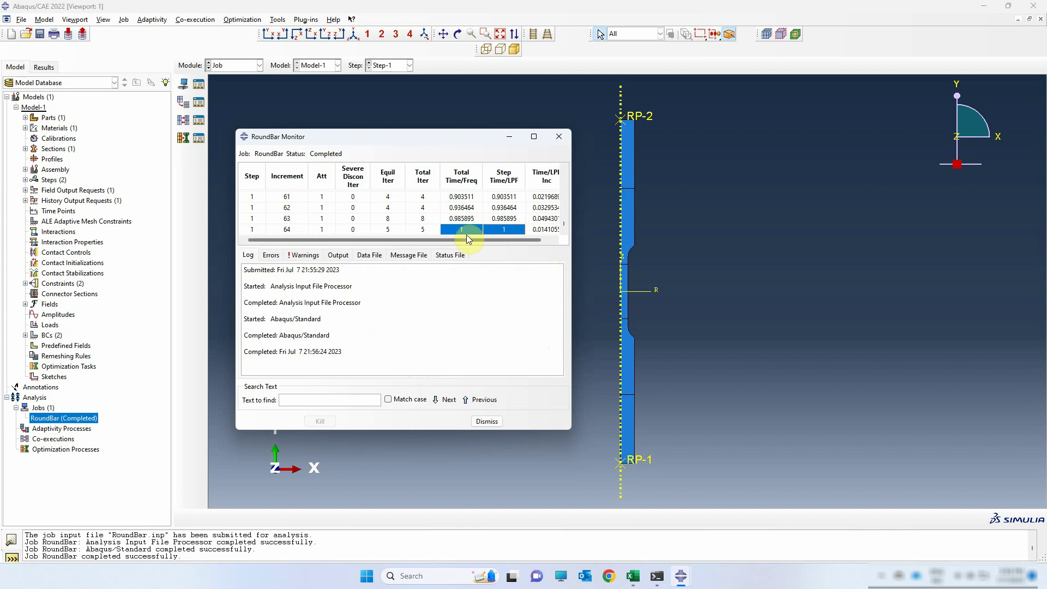
click(487, 422)
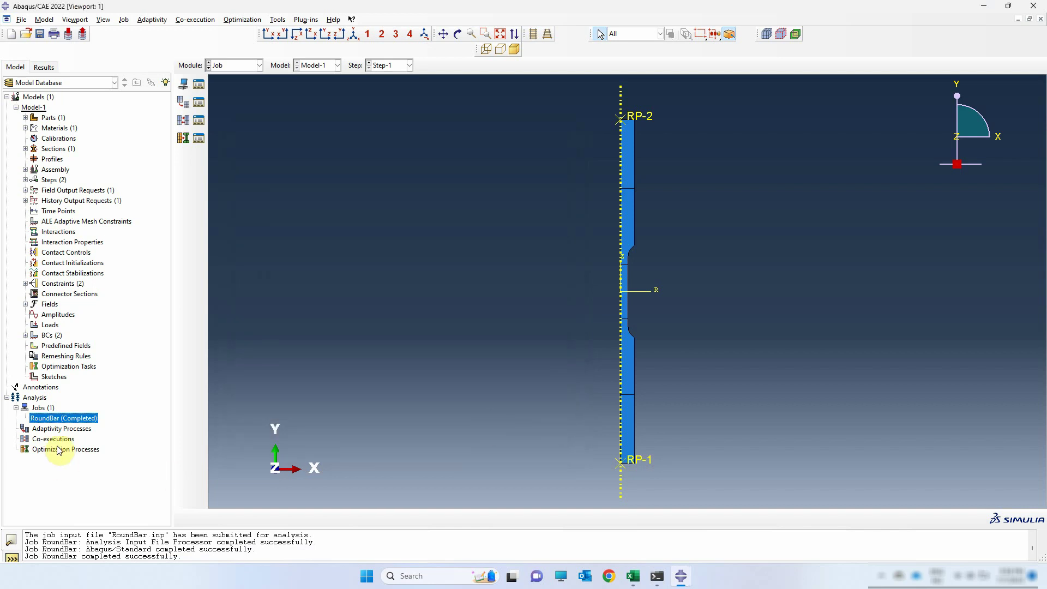
Open the results of the RoundBar job and display Mises stress contours on the deformed shape around the neck
right_click(84, 421)
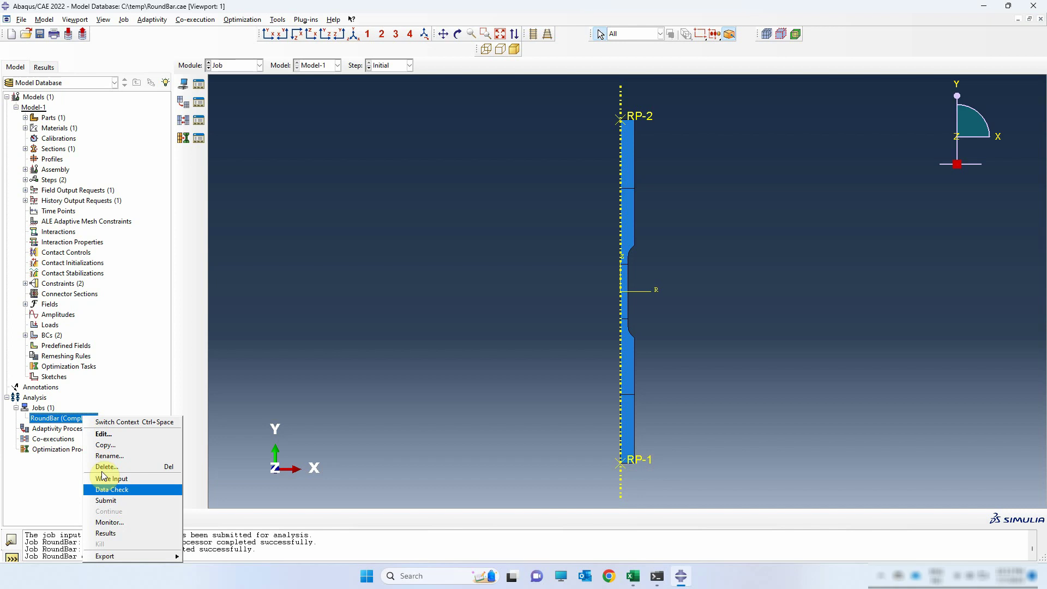
click(122, 536)
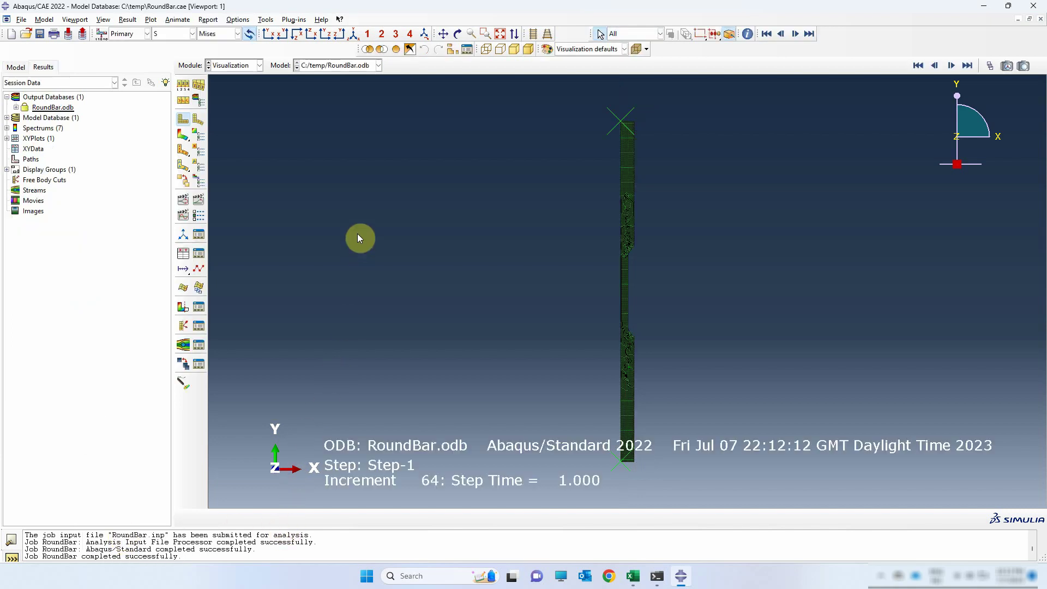
click(182, 136)
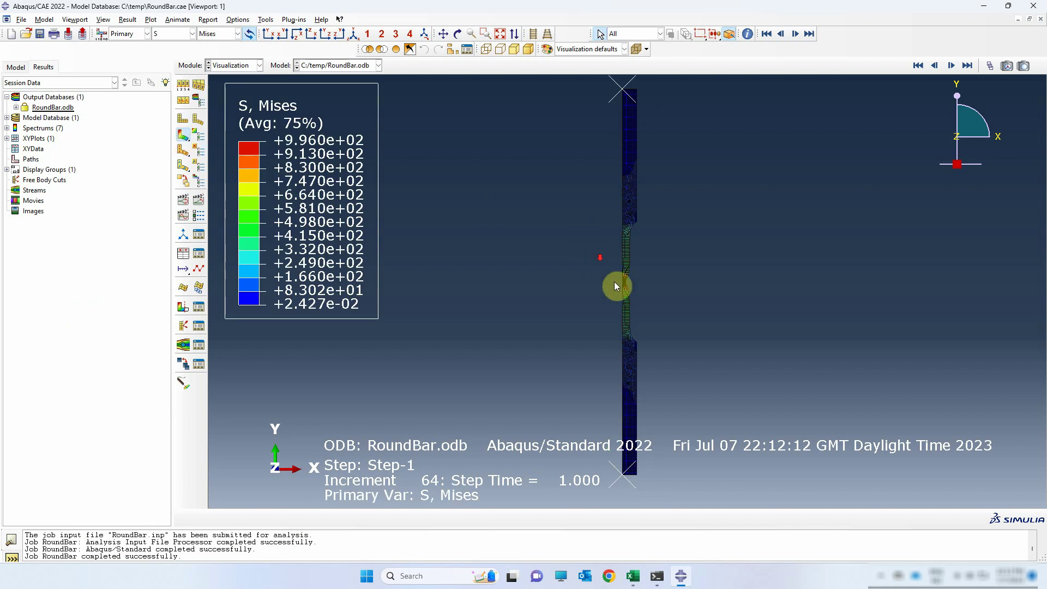
scroll(615, 284, up, 6)
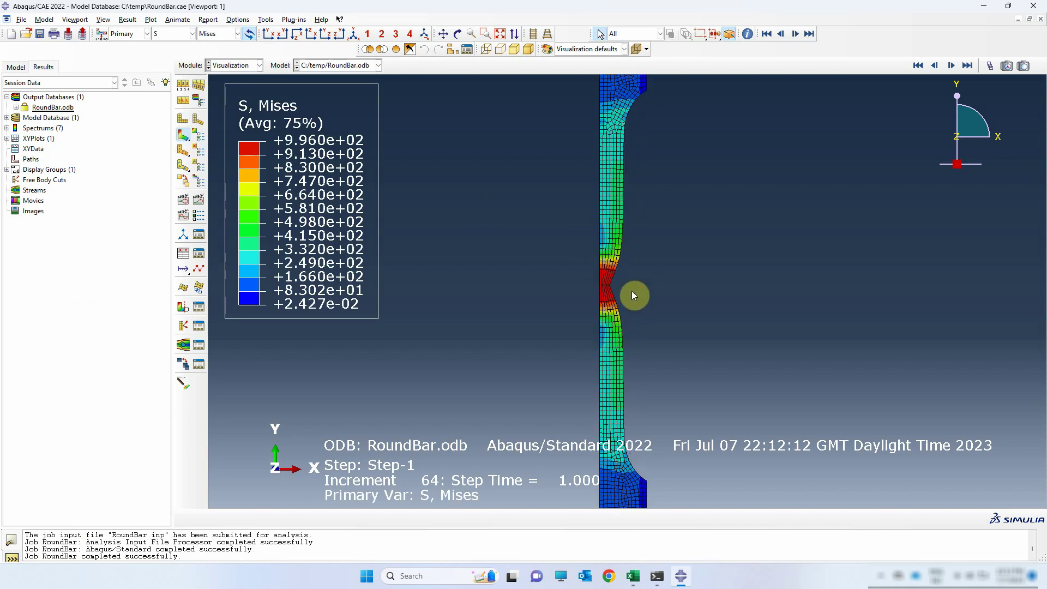
Switch the contour variable to equivalent plastic strain PEEQ and set the displayed result frame to 57
click(990, 67)
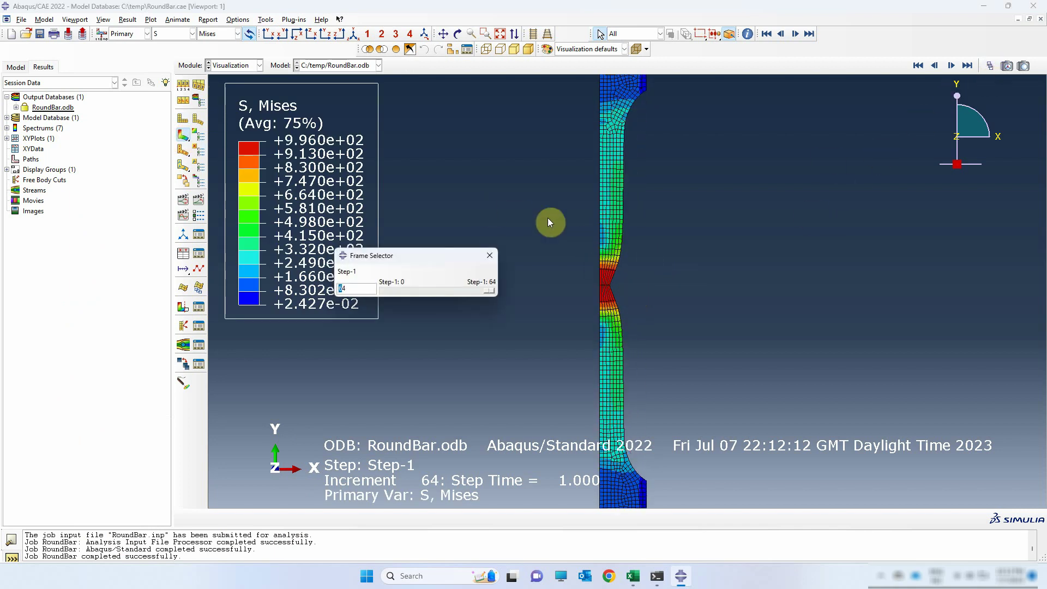
mouse_move(487, 289)
mouse_down()
mouse_move(410, 284)
mouse_move(470, 288)
mouse_up()
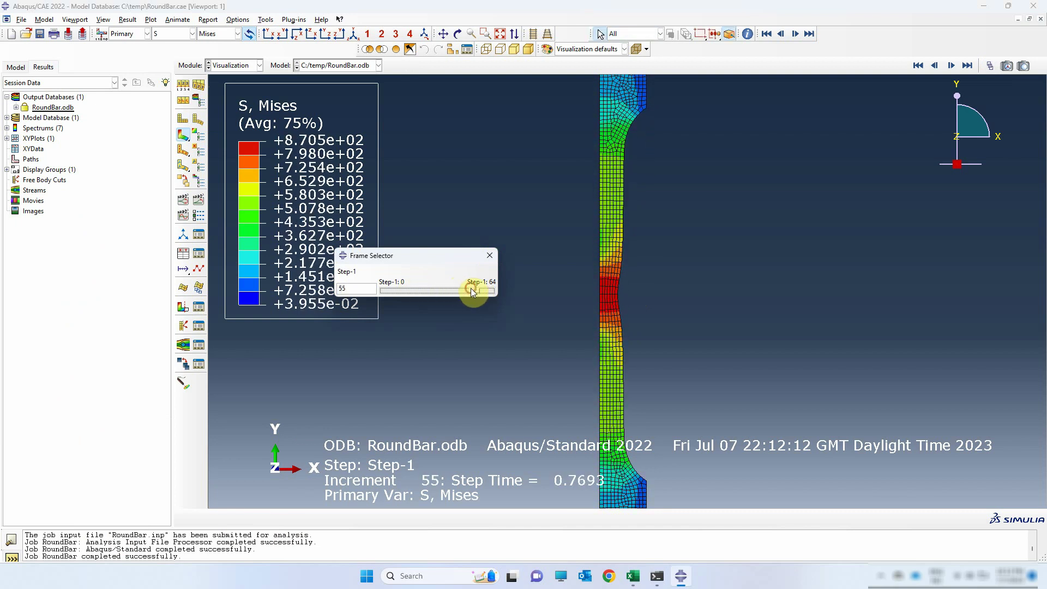
click(172, 32)
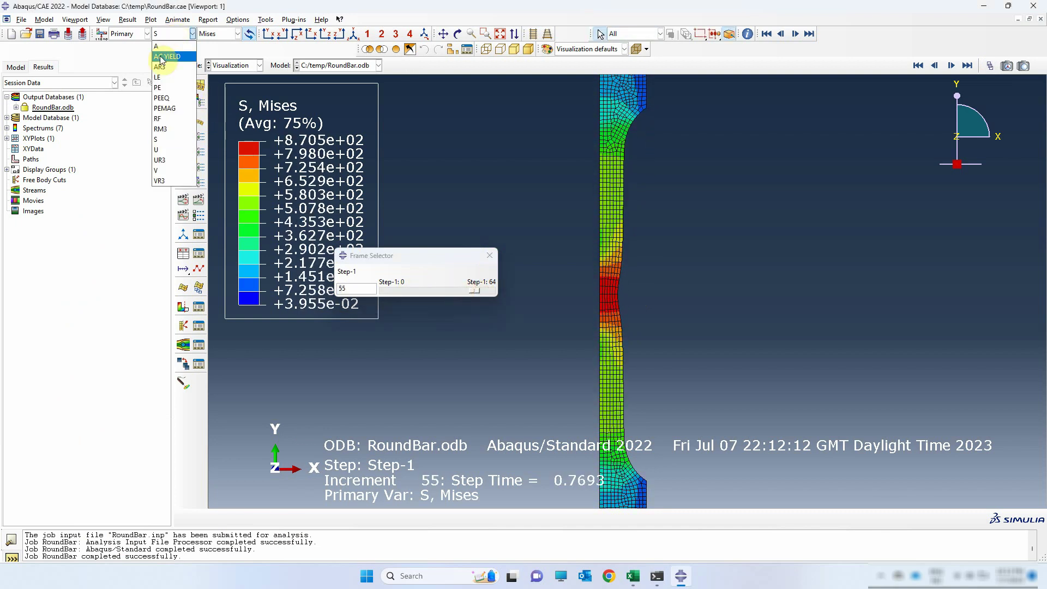
click(169, 97)
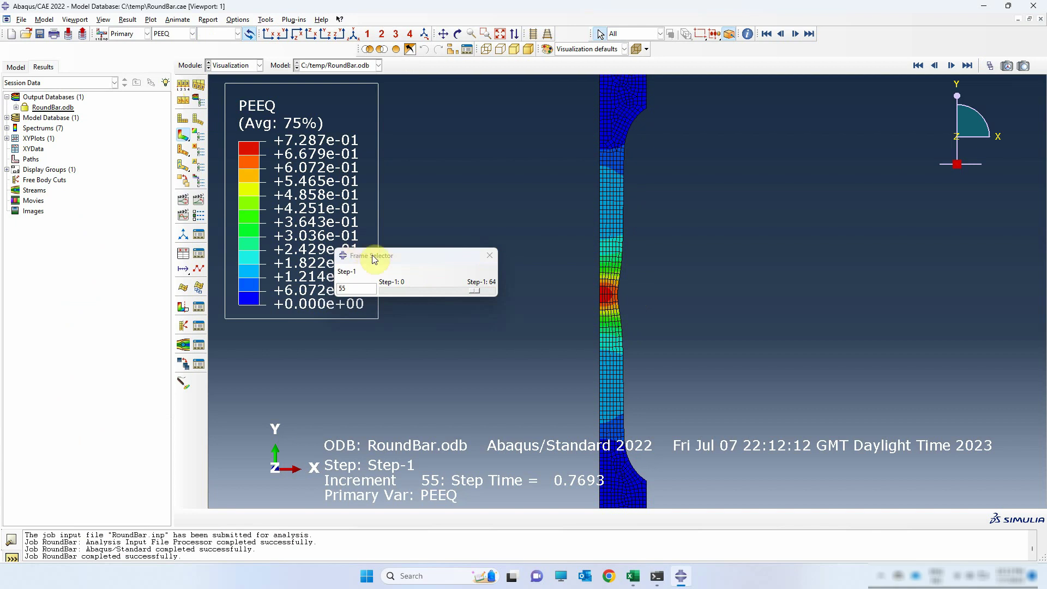
drag(374, 256, 417, 241)
mouse_move(522, 276)
mouse_down()
mouse_move(474, 282)
mouse_move(521, 280)
mouse_up()
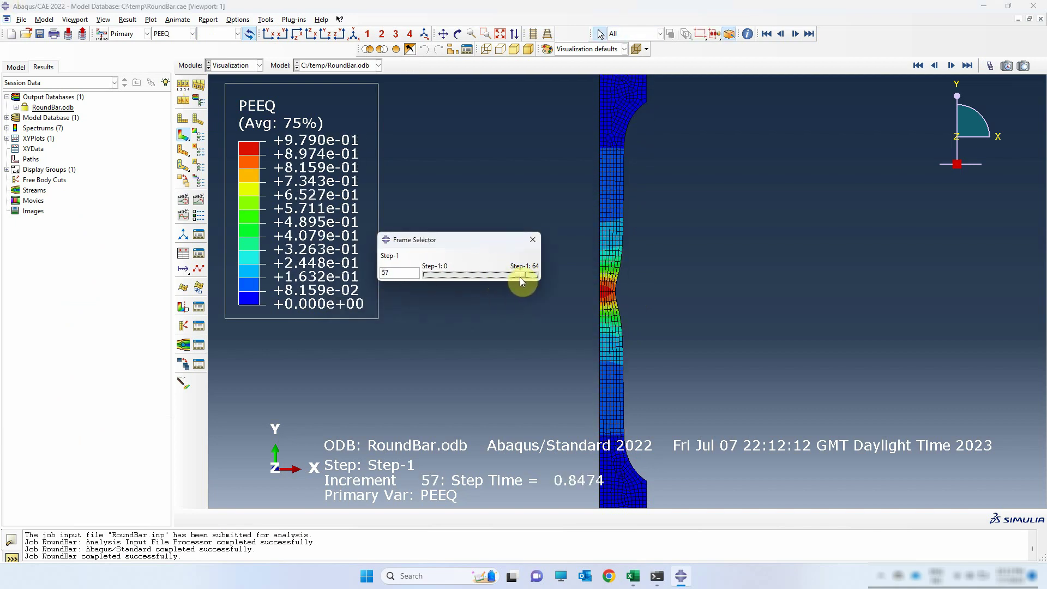
click(533, 241)
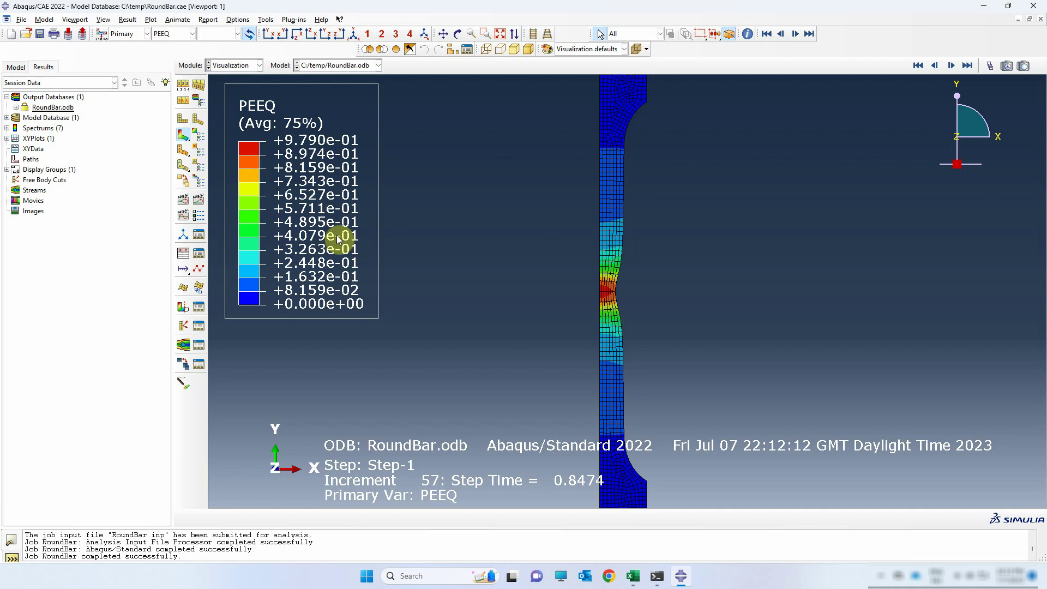
Start creating XY data from ODB field output at unique nodal positions and include reaction force component RF2
click(179, 257)
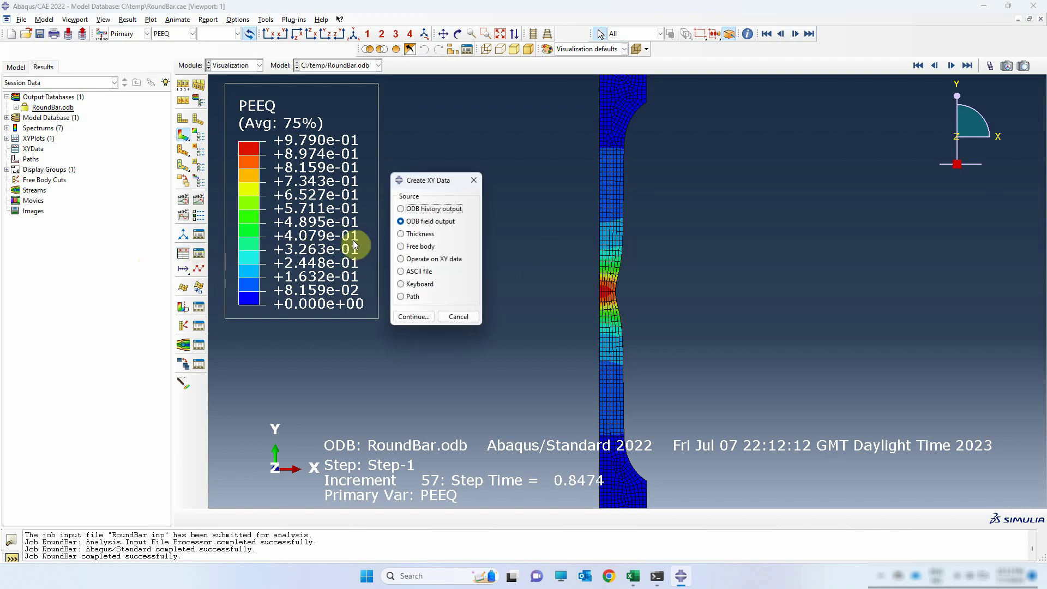
click(415, 222)
click(424, 318)
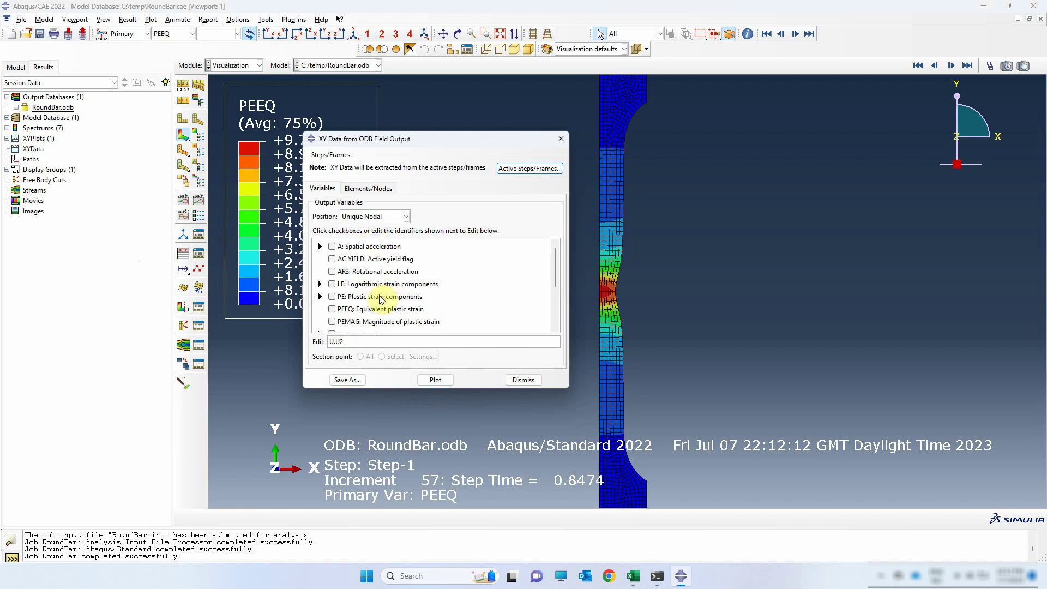
scroll(322, 297, down, 1)
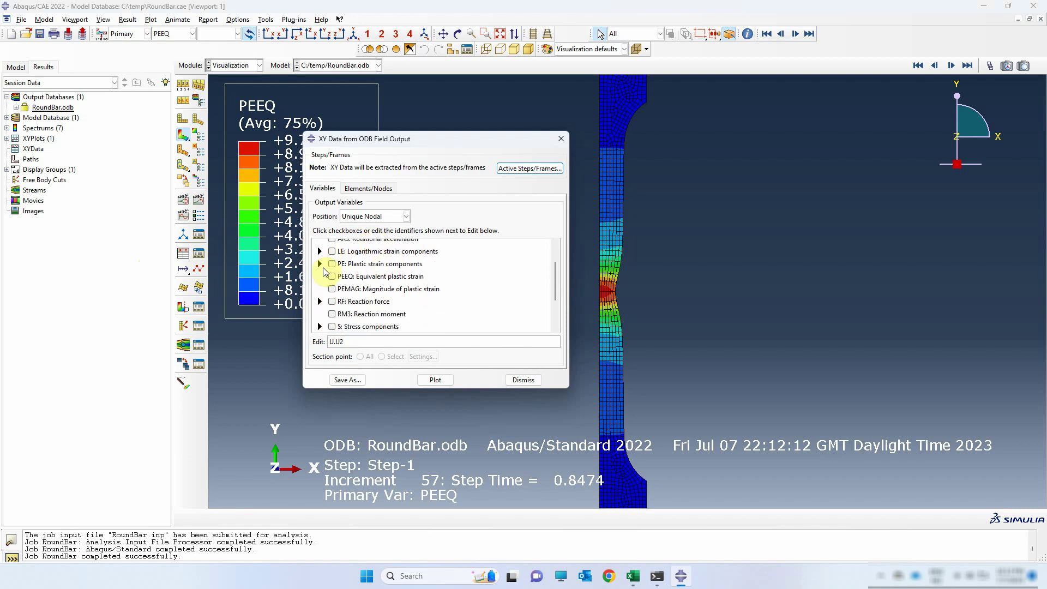
click(319, 301)
scroll(327, 289, down, 2)
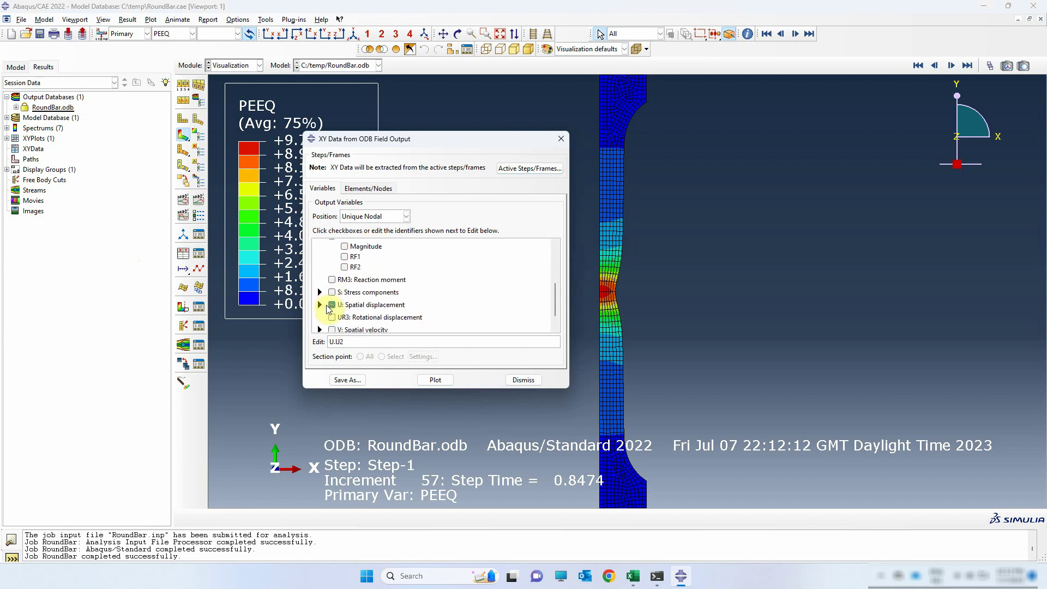
click(346, 268)
scroll(354, 271, up, 3)
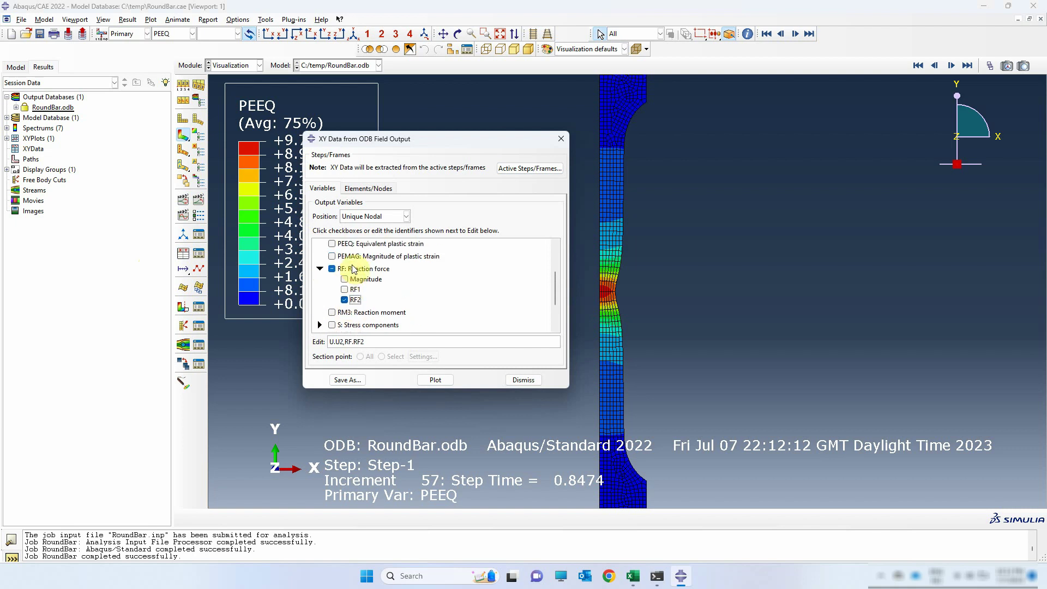
Reselect spatial displacement component U2 so it follows RF2 in the XY data's output variables
scroll(327, 306, down, 2)
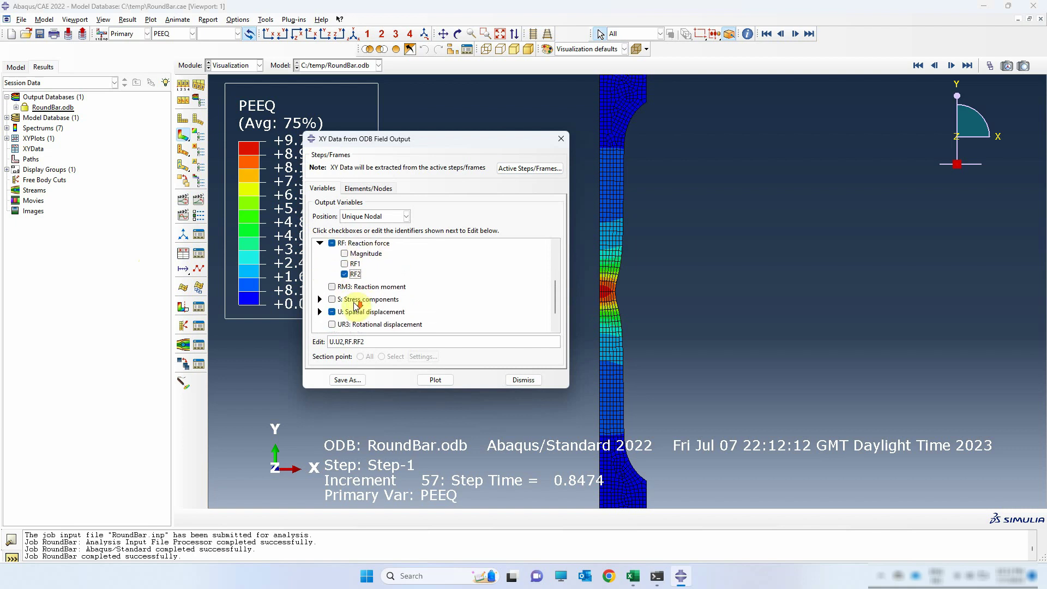
click(320, 287)
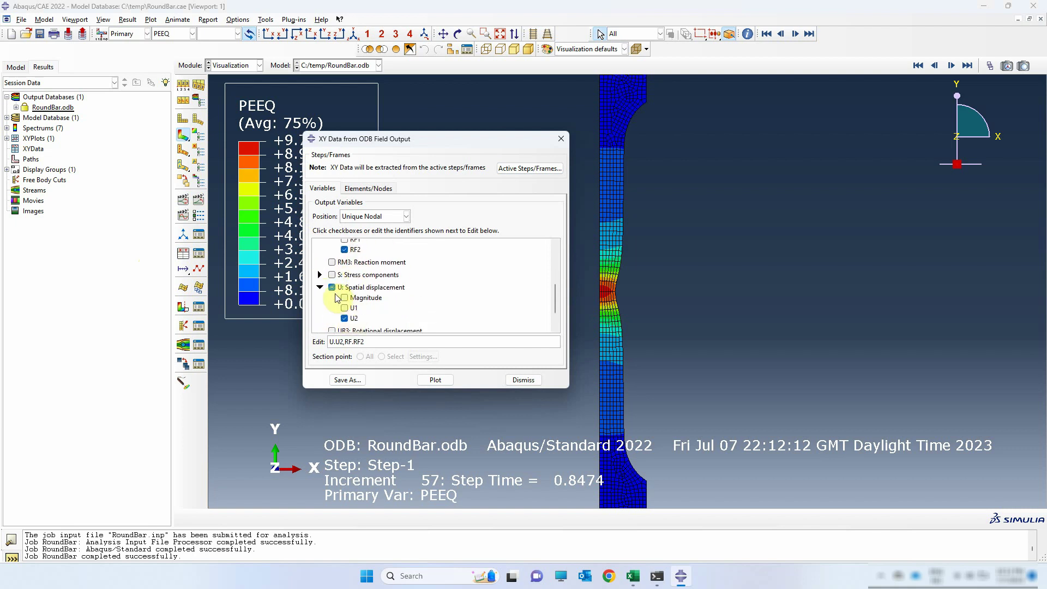
click(345, 318)
click(344, 318)
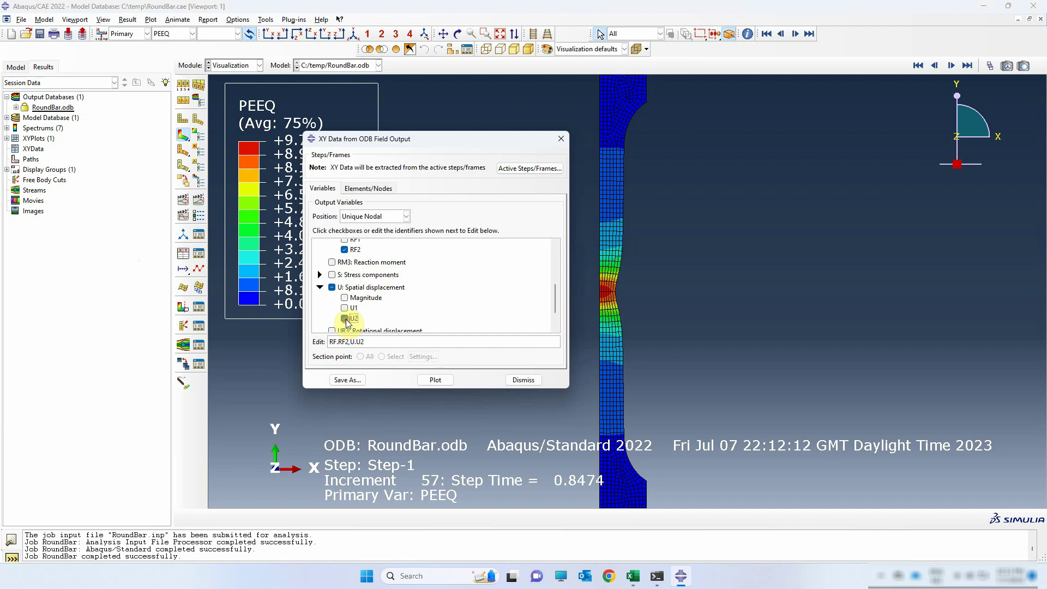
scroll(394, 309, down, 1)
scroll(393, 309, up, 2)
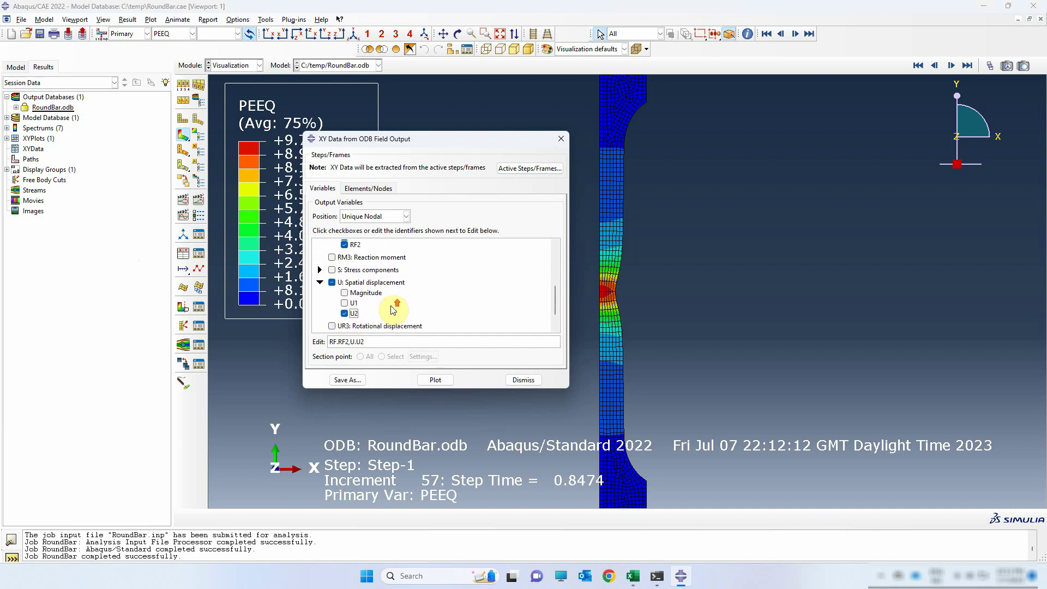
Extract the XY data from the node set of reference point 2, save the curves as is, and close the extraction dialog
click(370, 189)
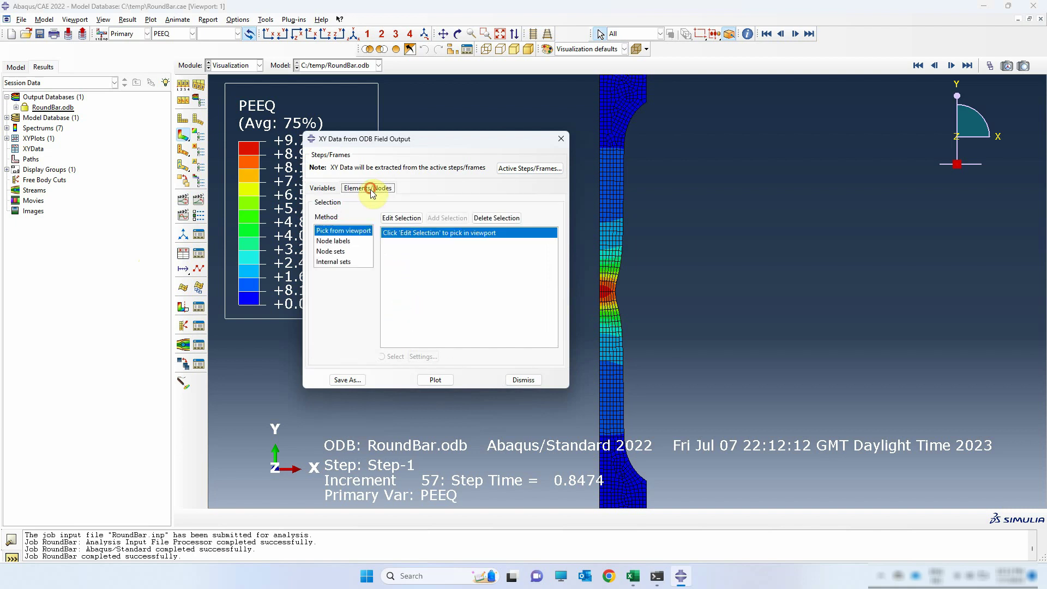
click(338, 252)
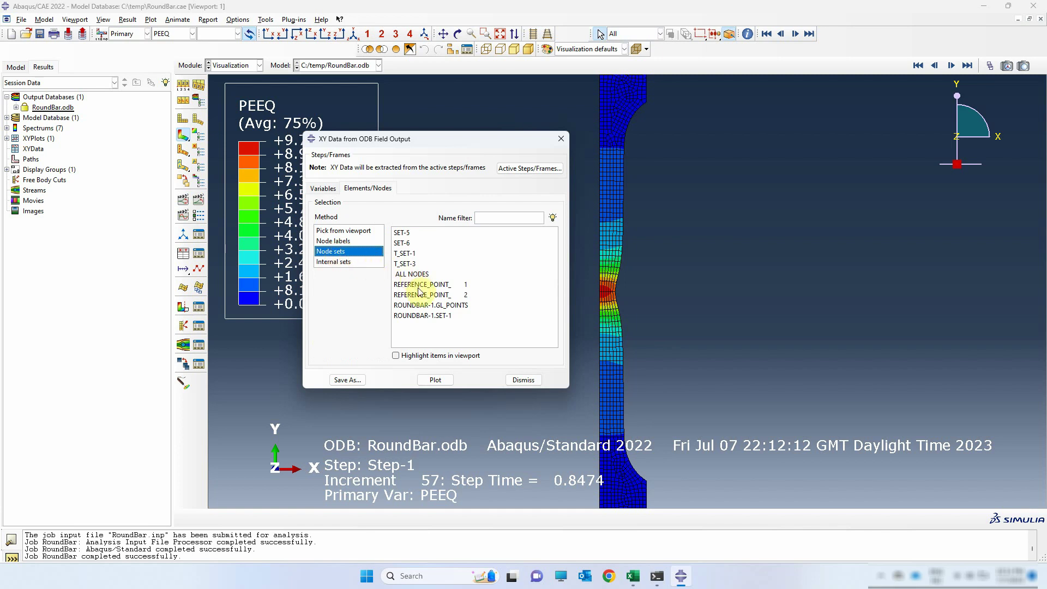
click(436, 296)
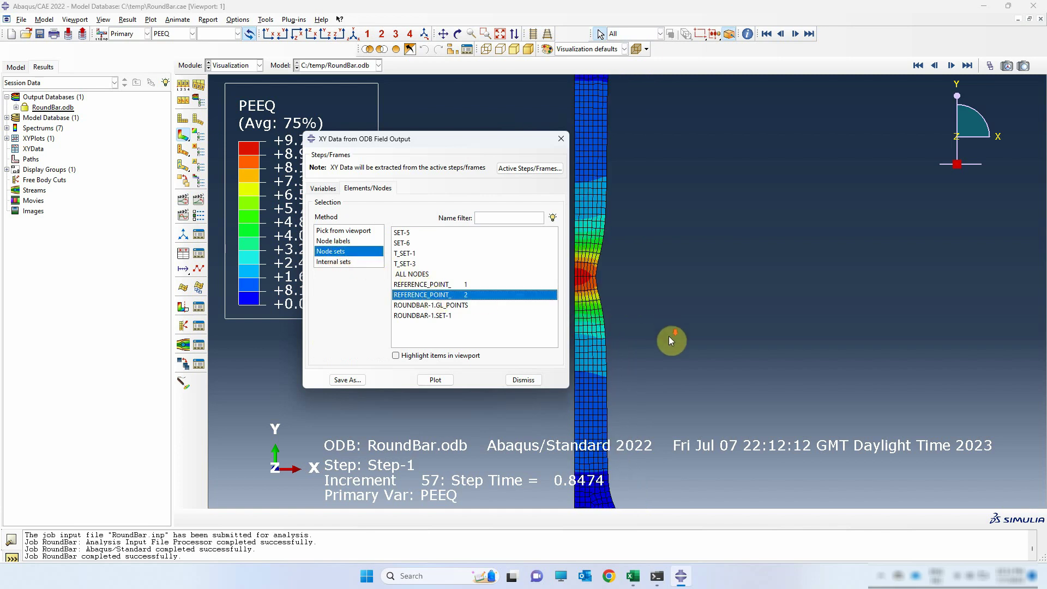
scroll(681, 358, down, 3)
scroll(683, 381, down, 2)
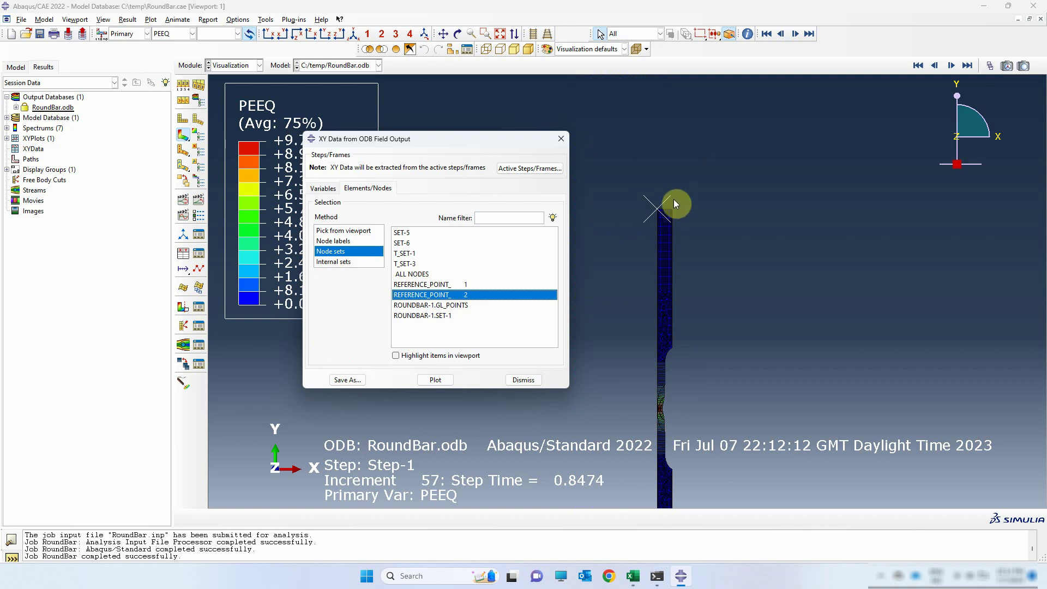
click(358, 381)
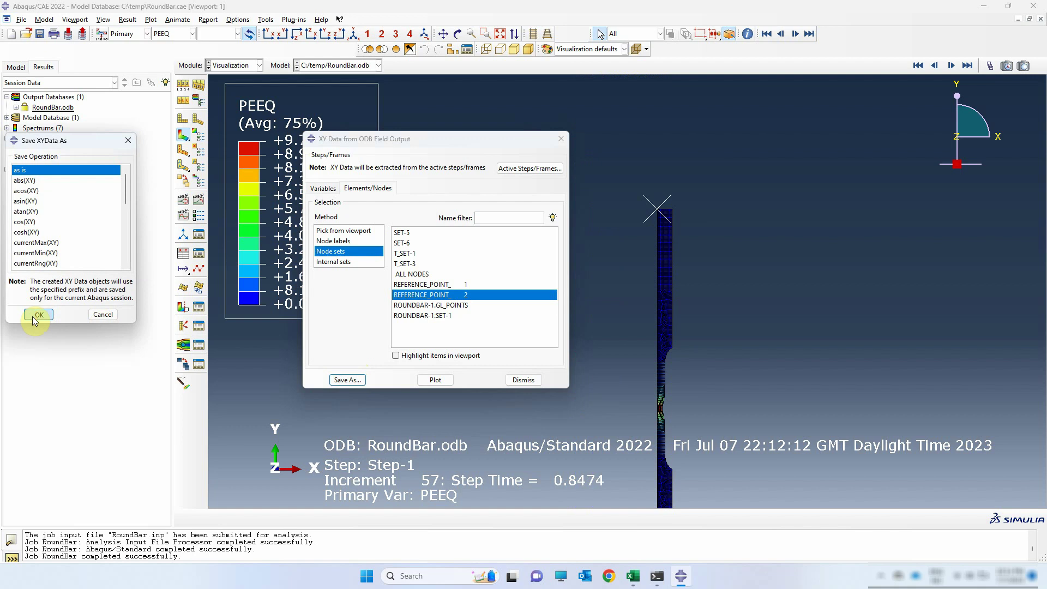
click(31, 317)
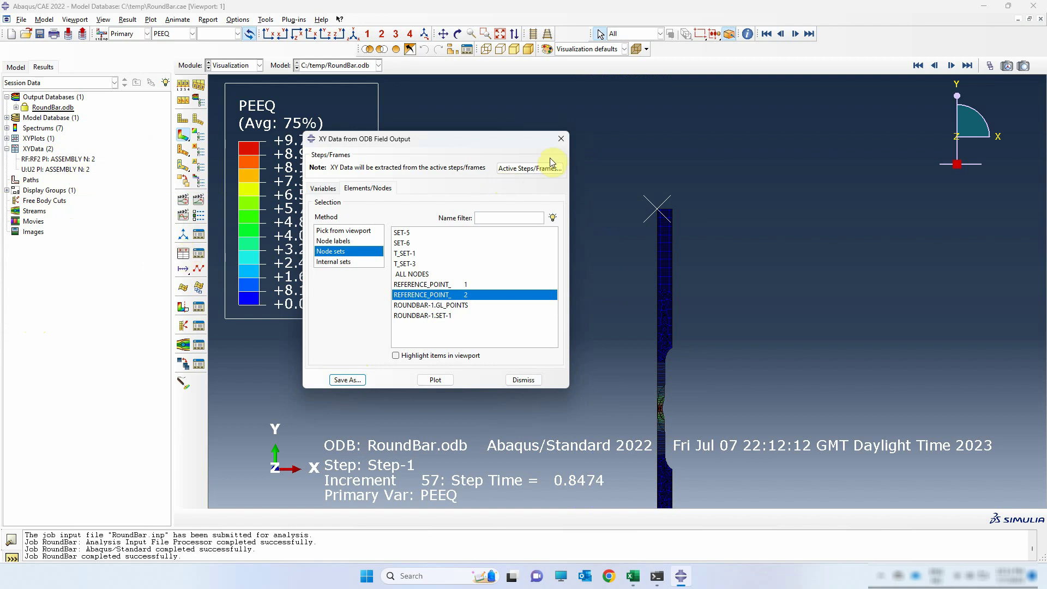
click(561, 139)
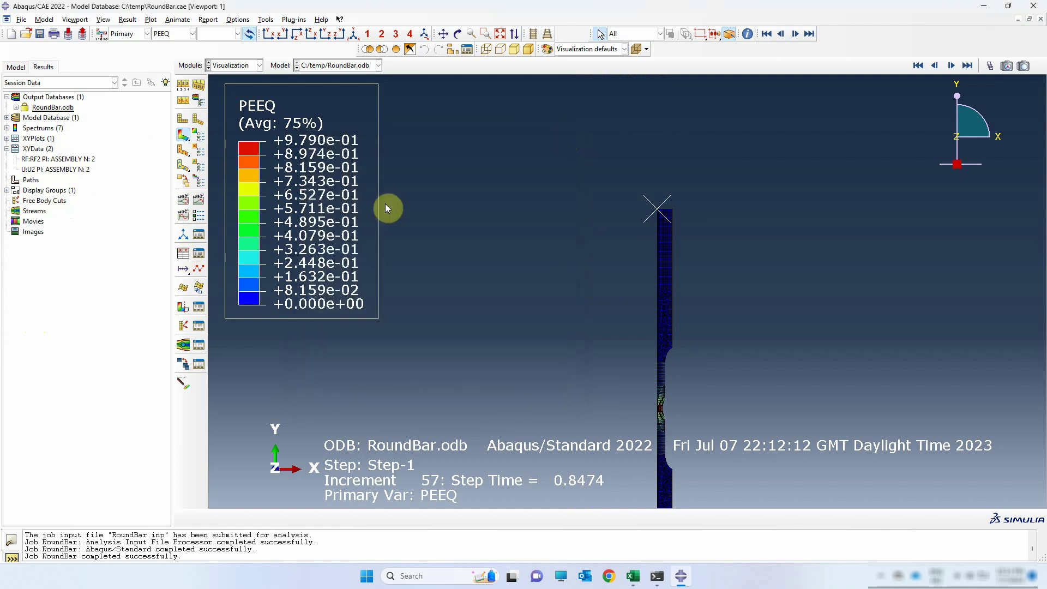
Start operating on XY data and begin an expression with the combine(X,X) operator
click(183, 259)
click(433, 259)
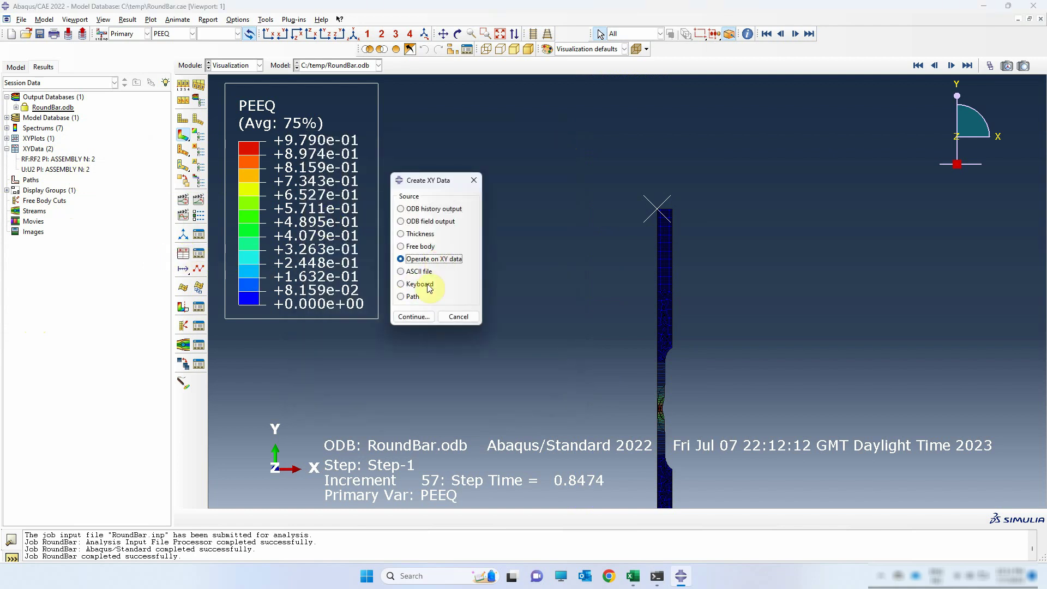
click(417, 319)
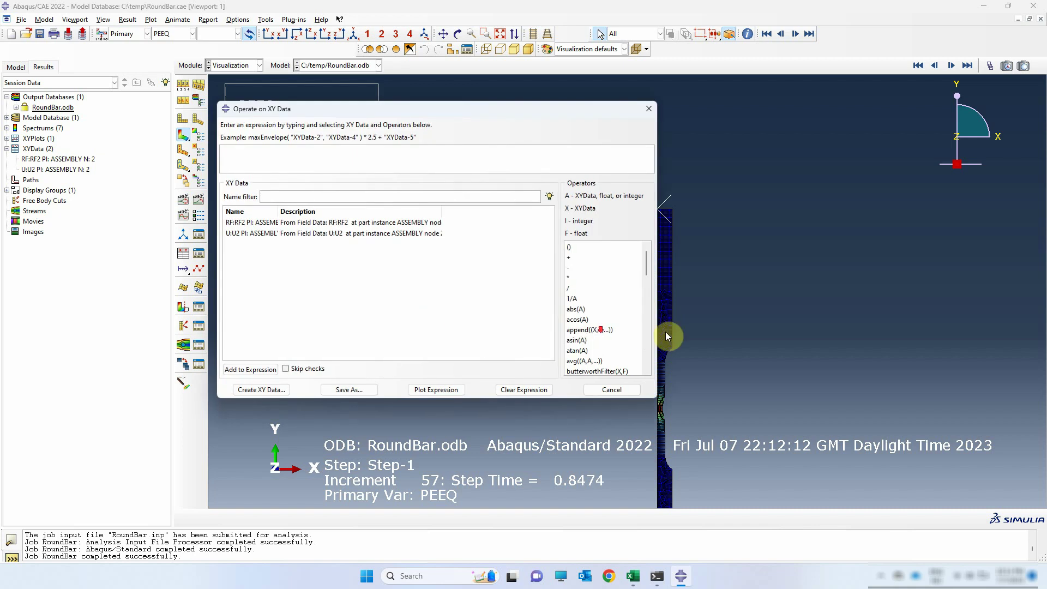
scroll(602, 327, down, 2)
click(586, 340)
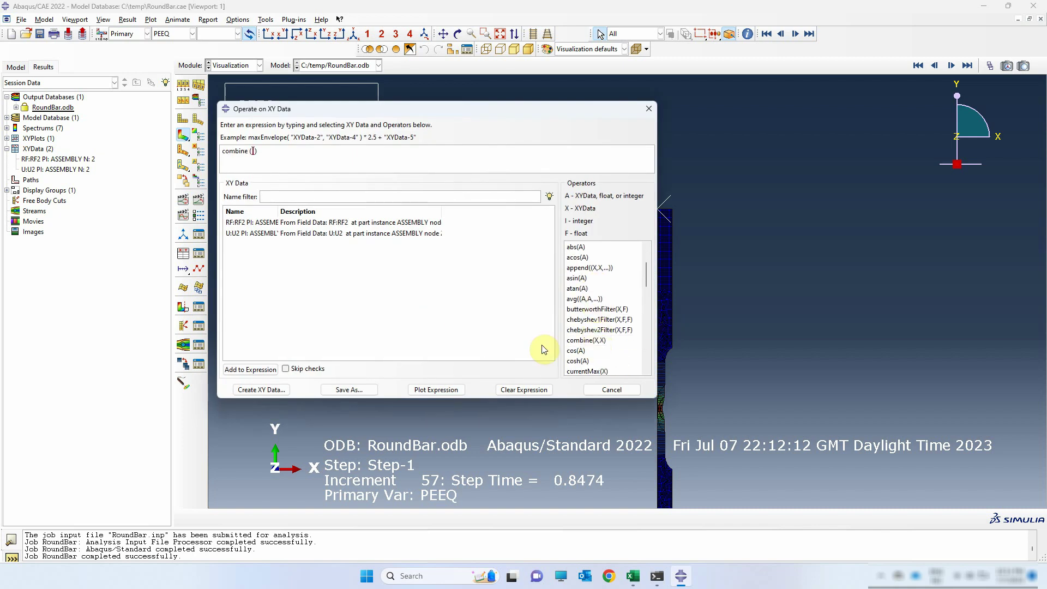
Fill the combine expression with the assembly node 2 U2 curve and its RF2 curve divided by 1000, separated by a comma
click(282, 236)
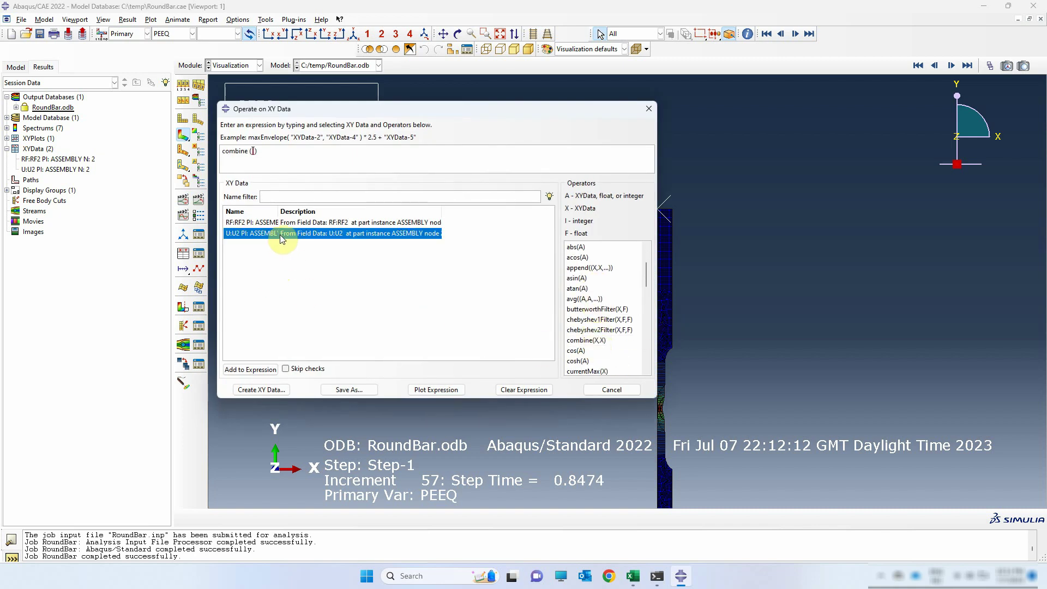
double_click(279, 234)
key(BackSpace)
key(BackSpace)
click(298, 223)
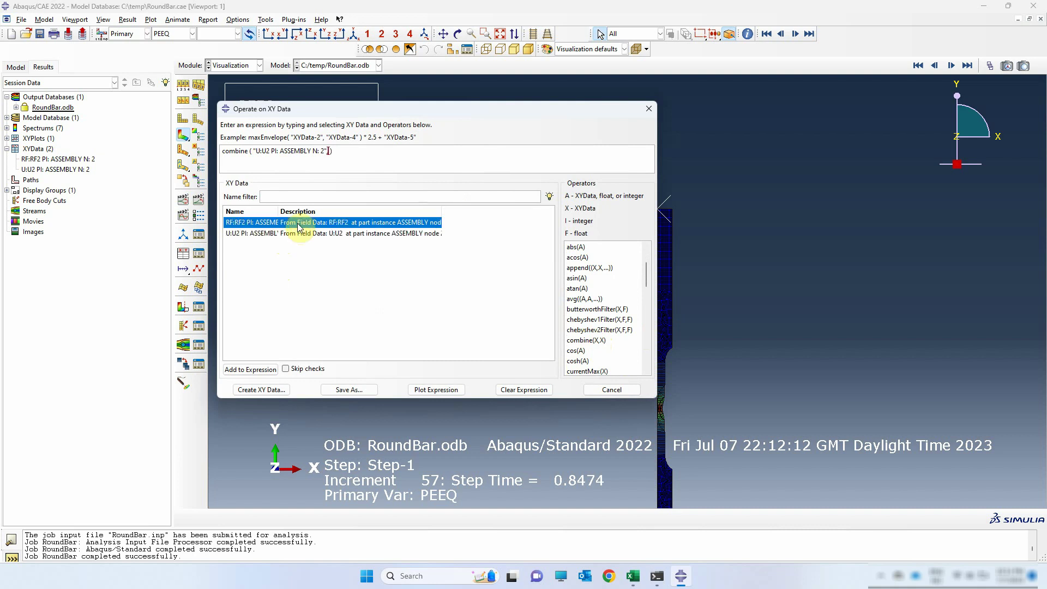
double_click(296, 224)
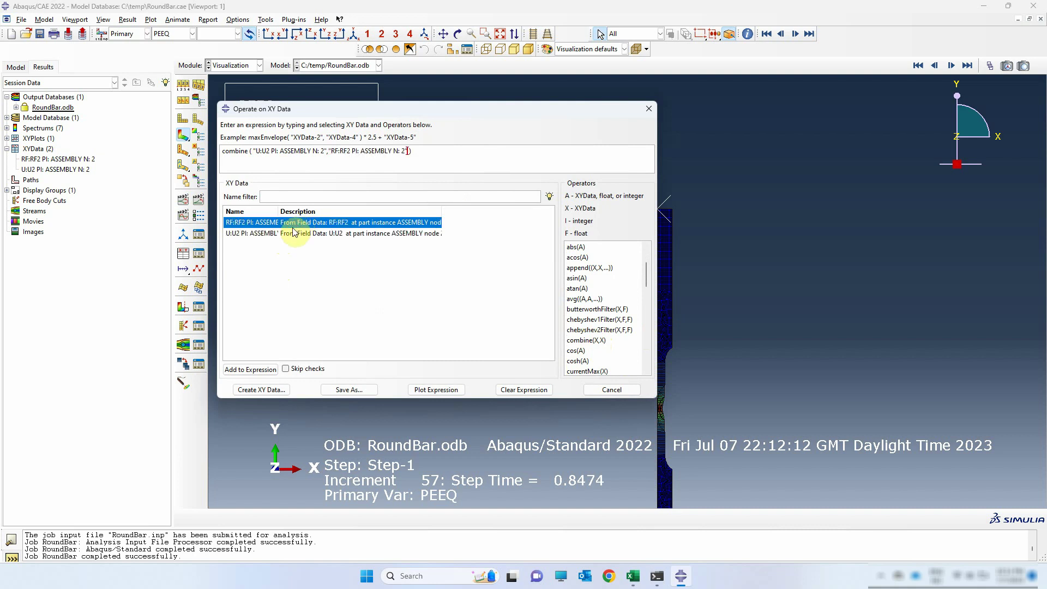
text("/1000)
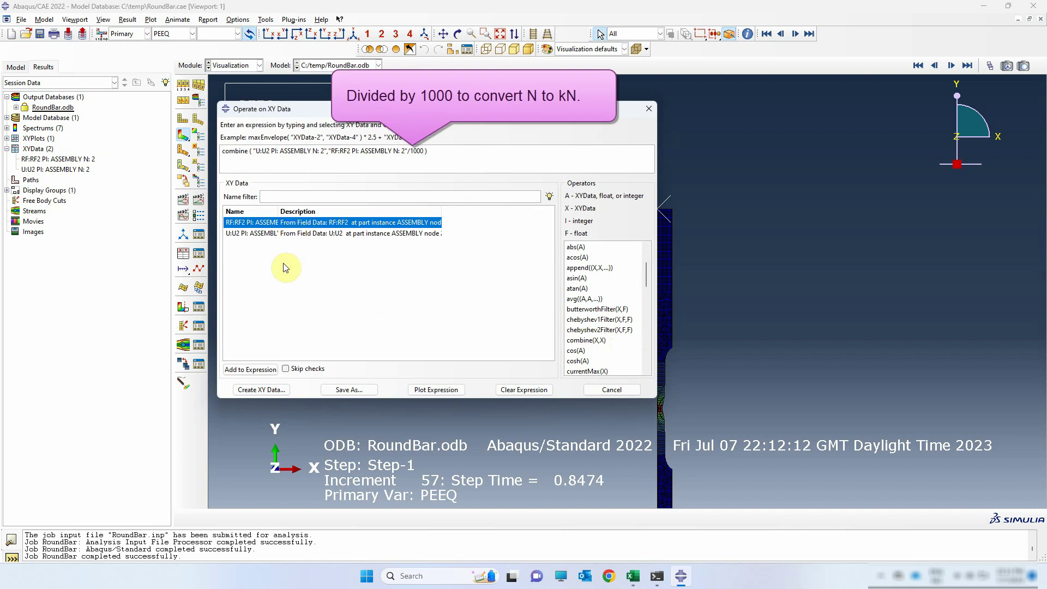
Save the combined curve as FD_overall and close the XY data operation dialog
click(340, 391)
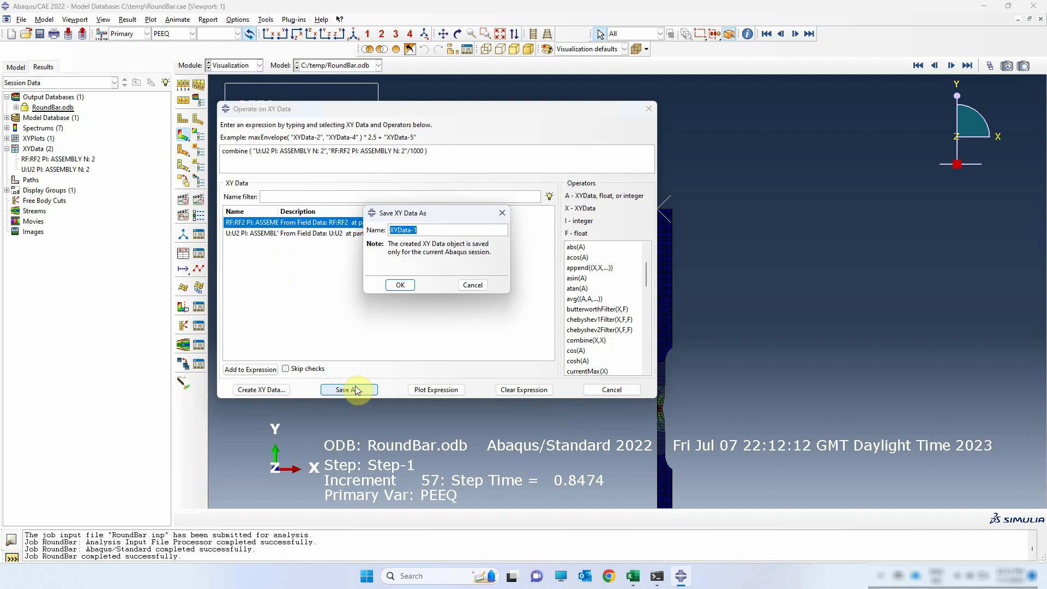
text(FD_overall)
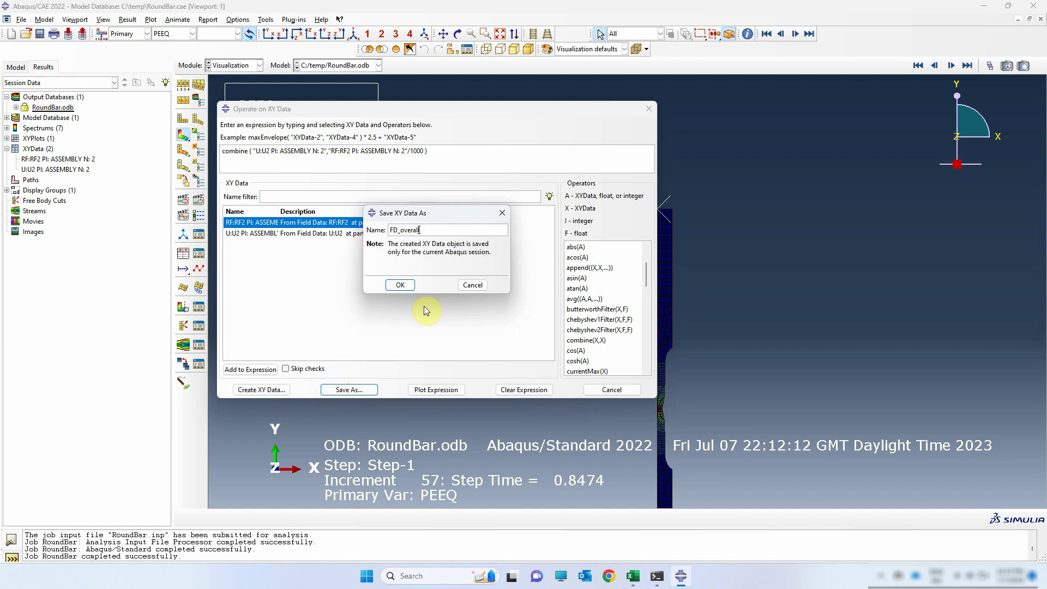
click(401, 284)
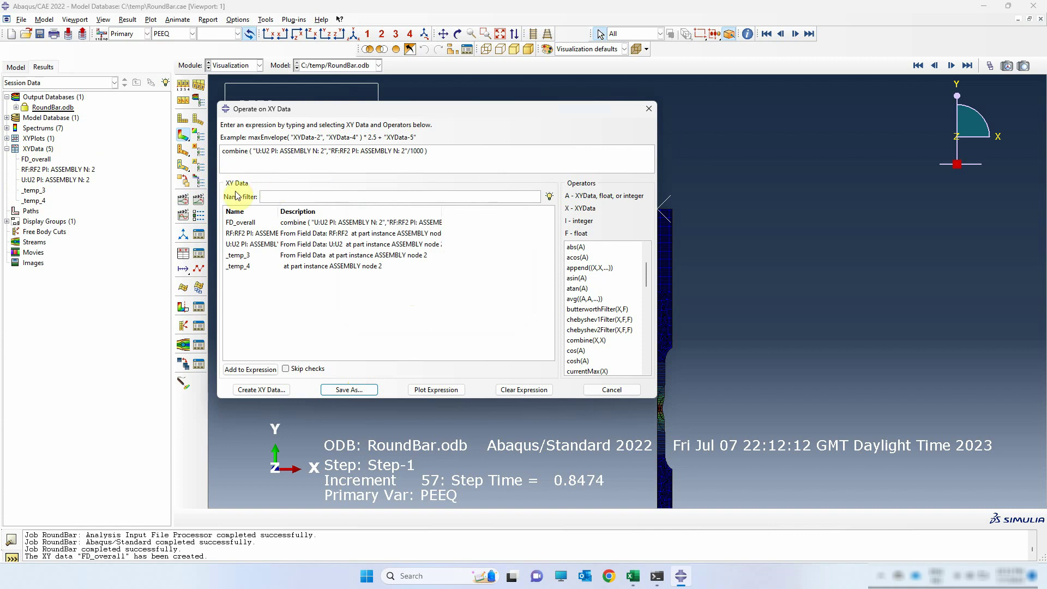
click(609, 390)
Delete the assembly node 2 U2 curve and the temporary curves _temp_3 and _temp_4 from the XY data
click(44, 204)
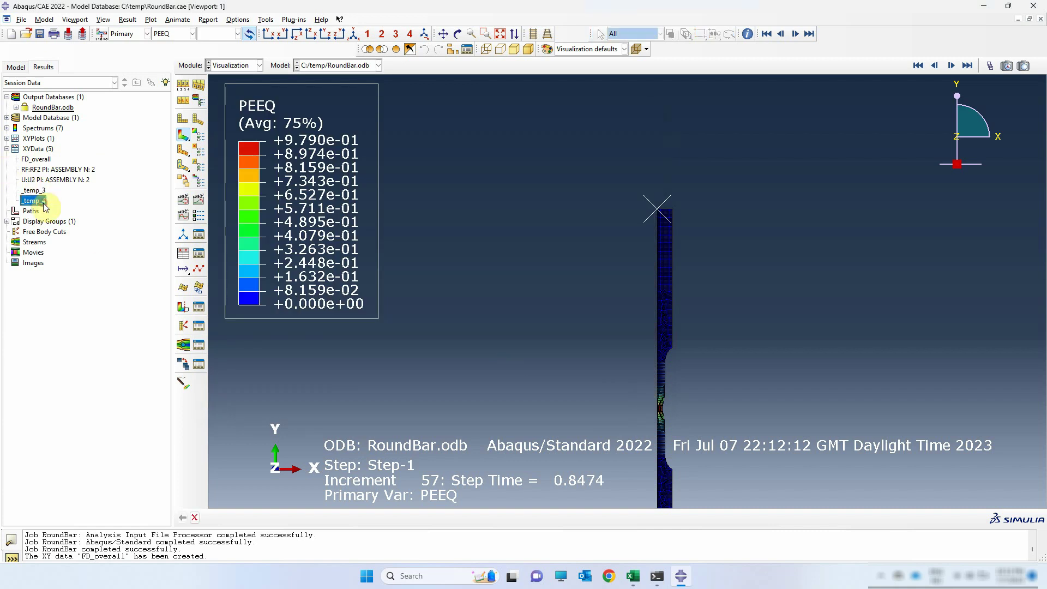
shift+click(36, 181)
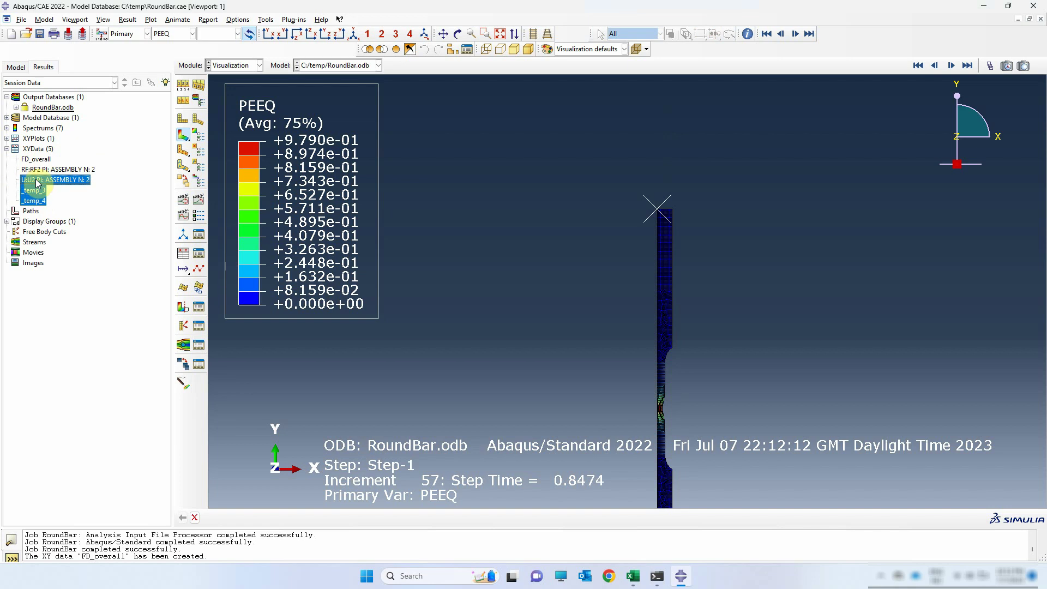
right_click(38, 181)
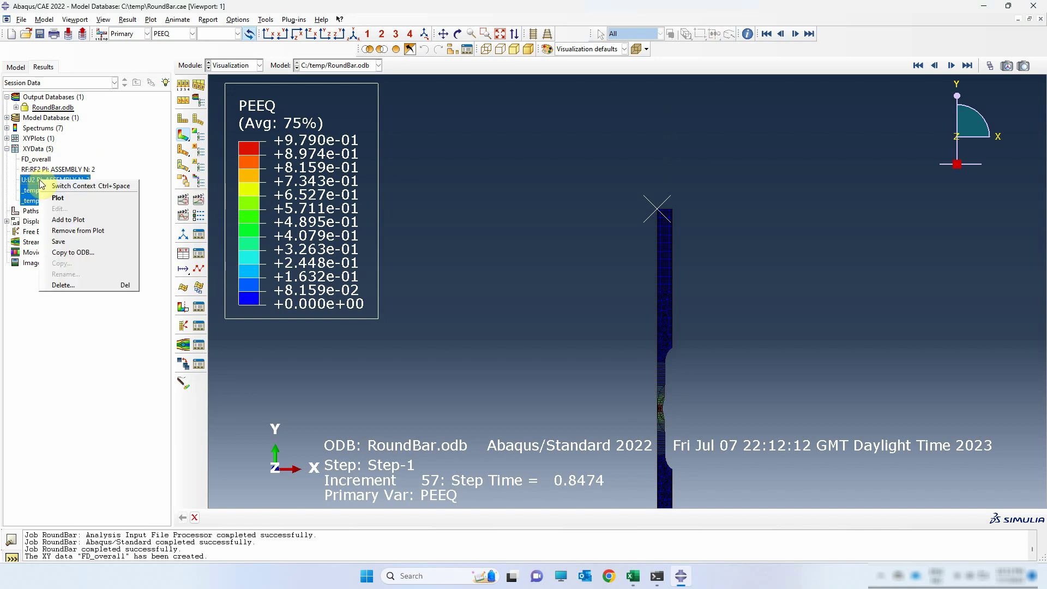
click(81, 286)
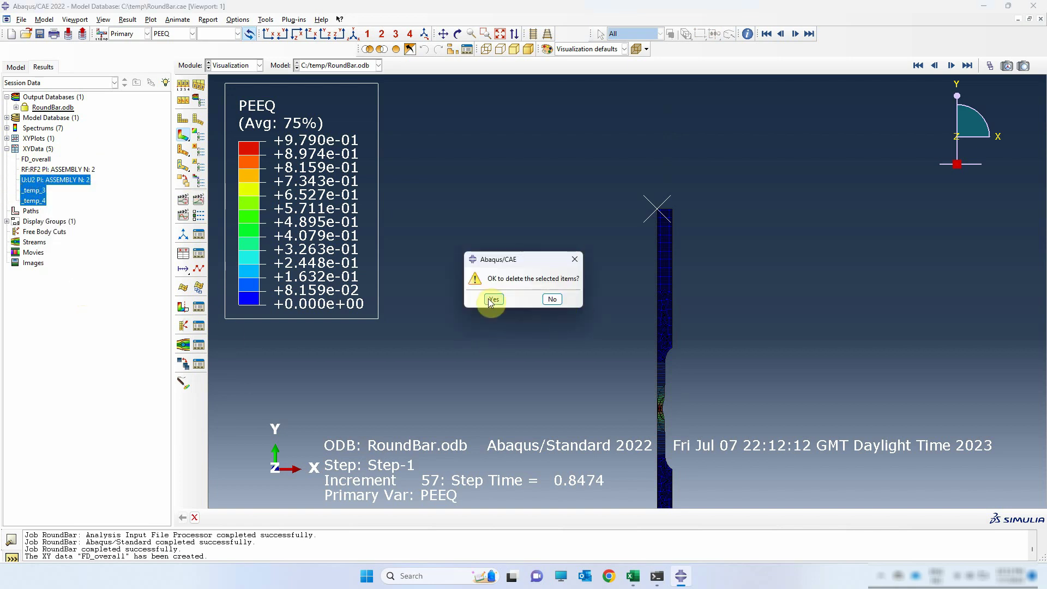
click(492, 301)
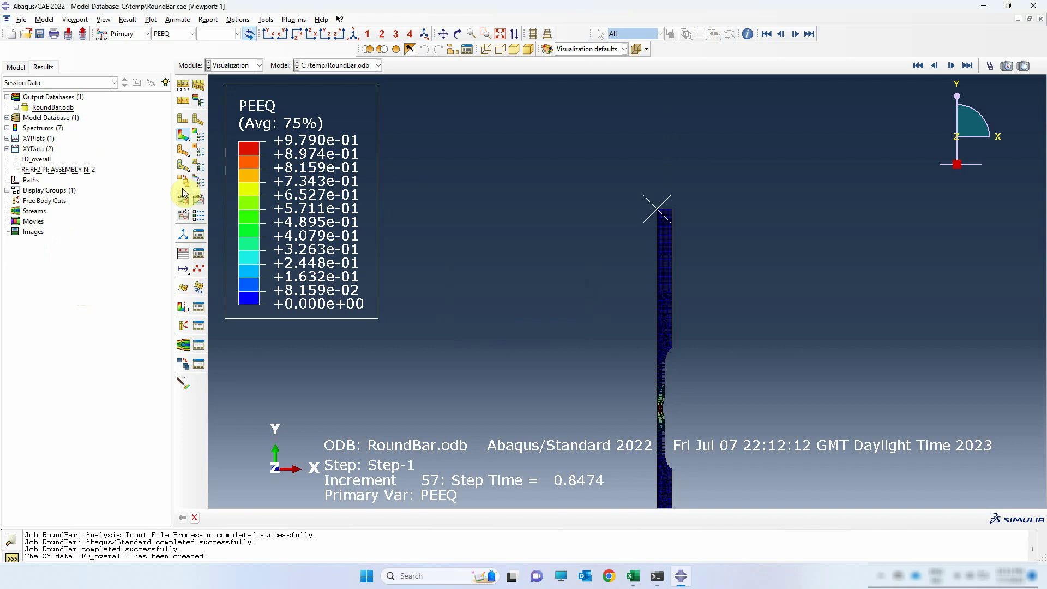
Start extracting XY data from ODB field output at unique nodal positions, removing reaction force RF so only spatial displacement U2 stays selected
click(183, 255)
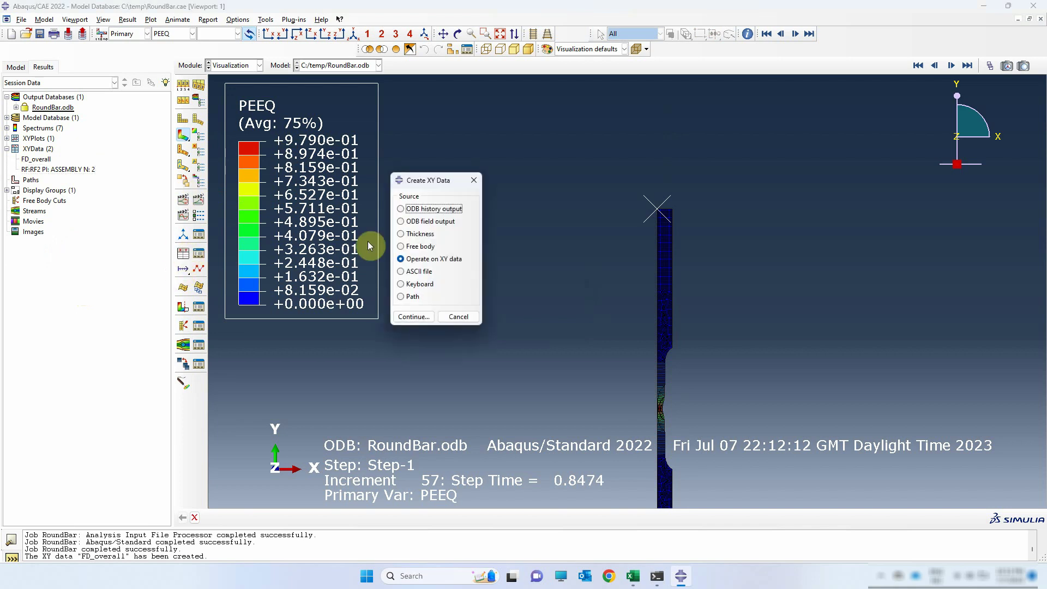
click(432, 224)
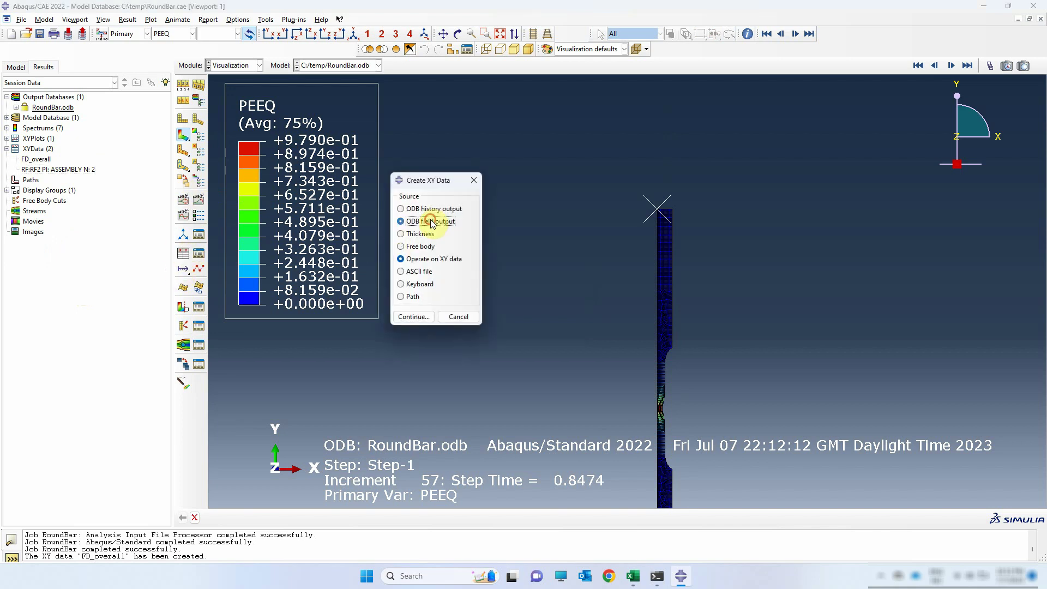
click(425, 315)
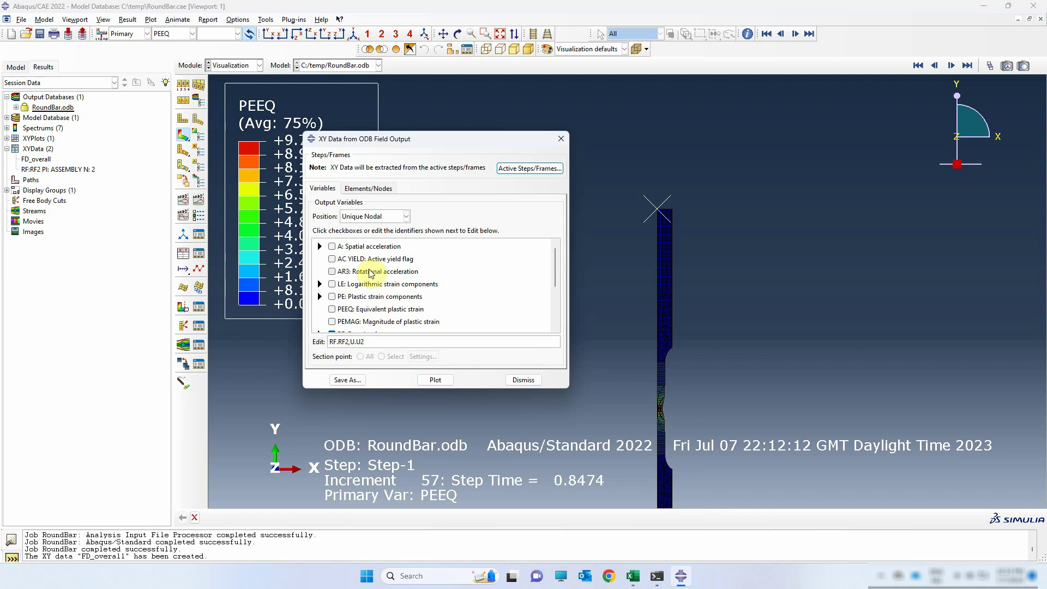
scroll(379, 272, down, 2)
click(372, 216)
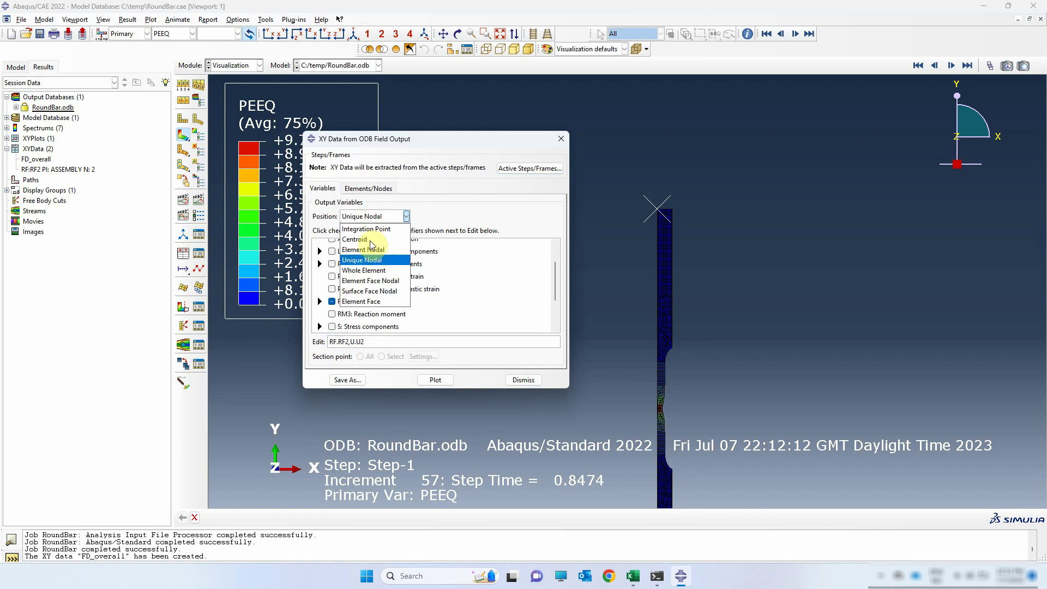
click(361, 260)
scroll(343, 265, down, 3)
click(331, 249)
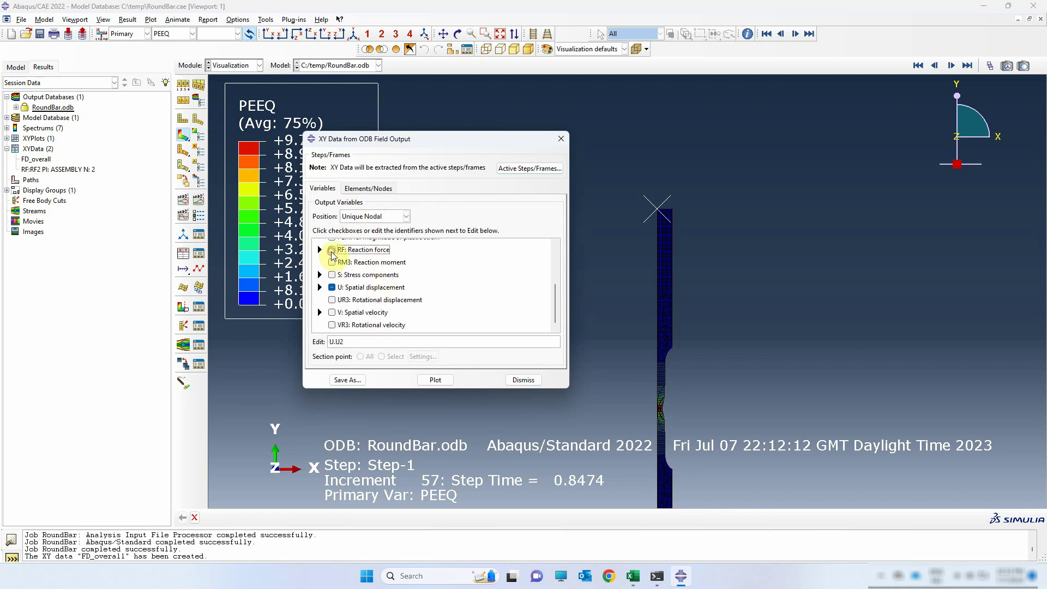
click(320, 287)
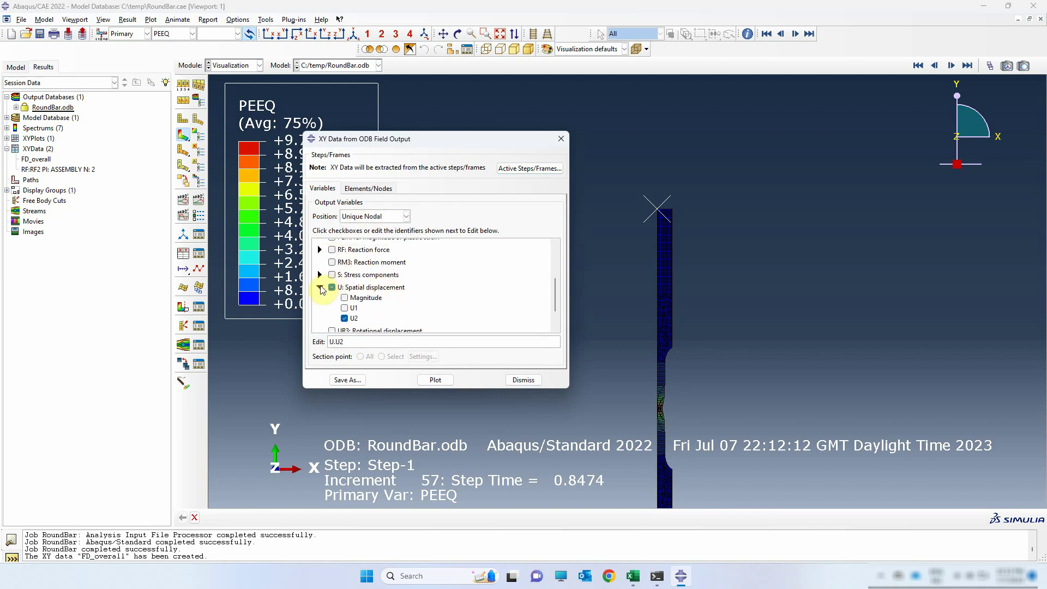
Extract U2 for the node set ROUNDBAR-1.GL_POINTS, save the curves as is, and close the extraction dialog
click(360, 189)
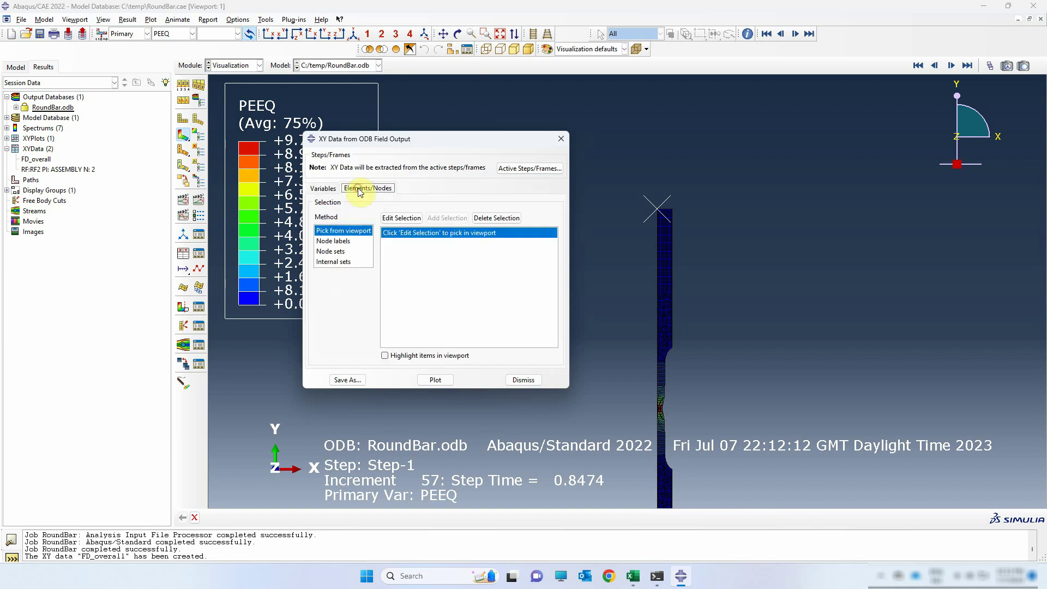
click(341, 249)
click(401, 306)
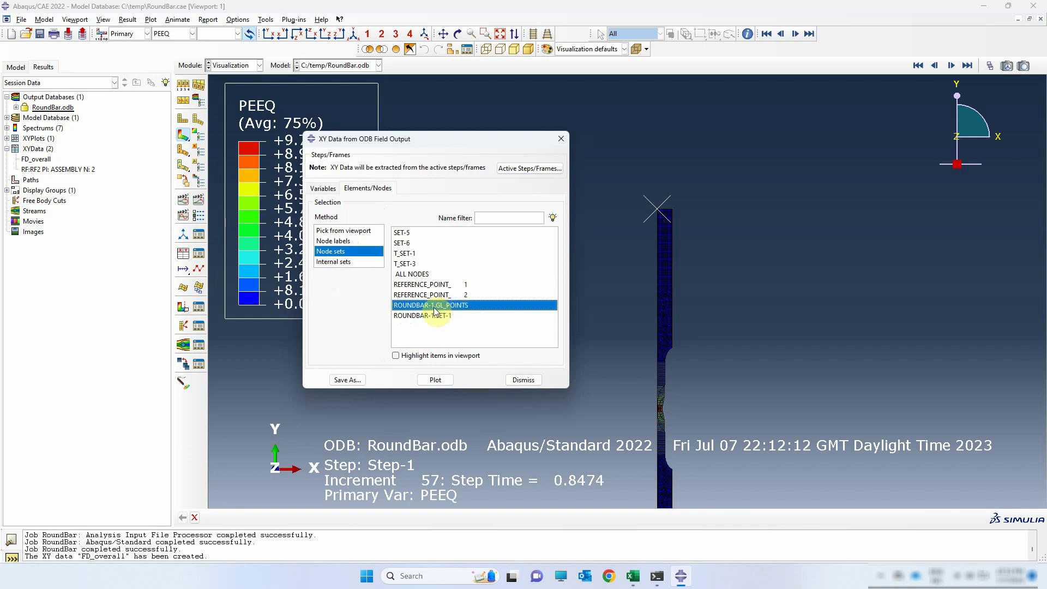
click(396, 356)
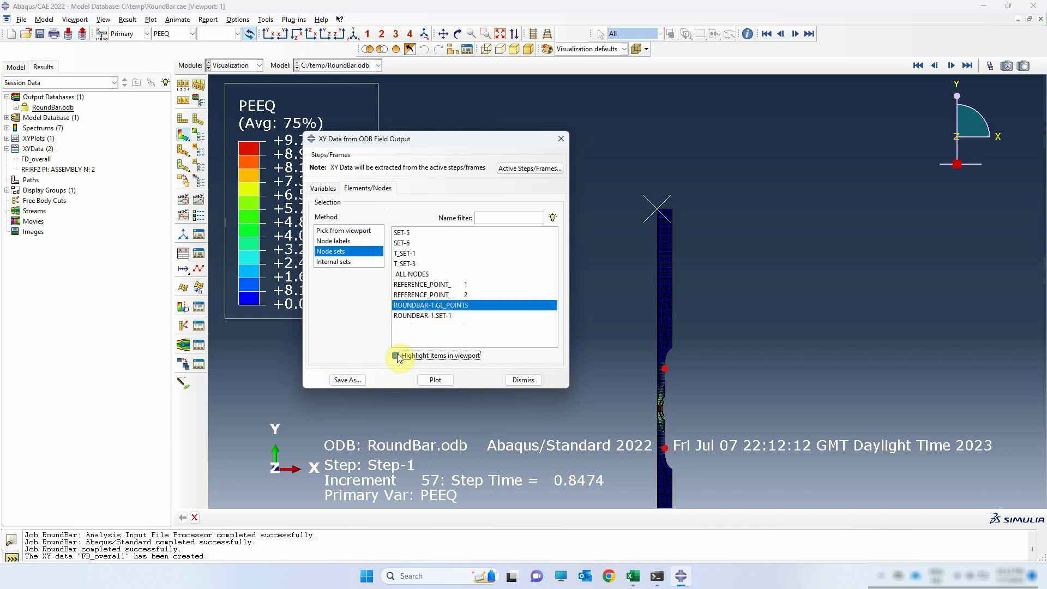
click(396, 356)
click(358, 377)
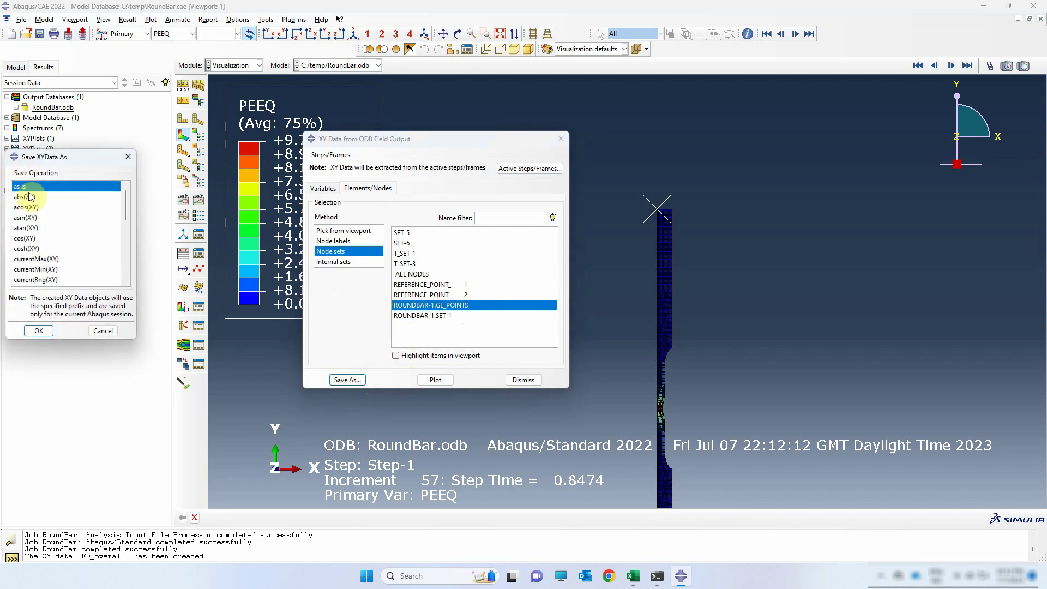
click(36, 331)
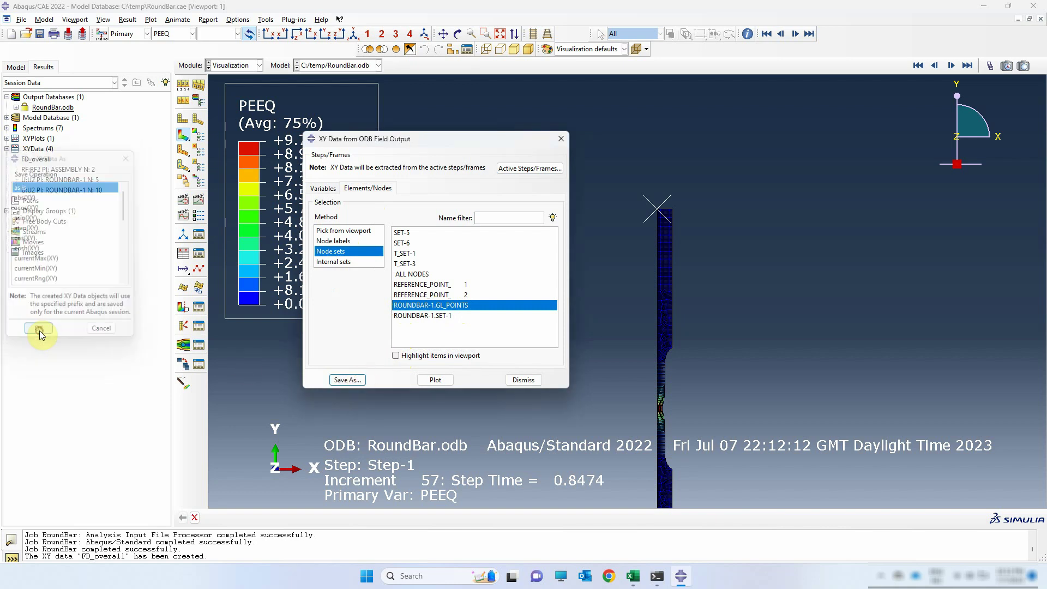
click(560, 140)
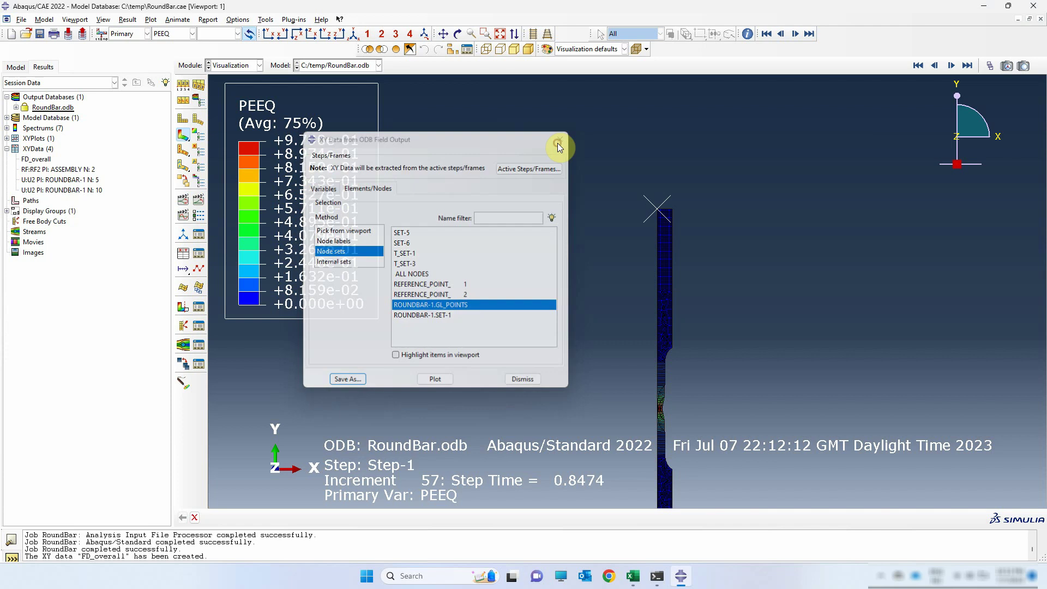
Open a new operation on XY data and begin its expression with the combine(X,X) operator
click(180, 265)
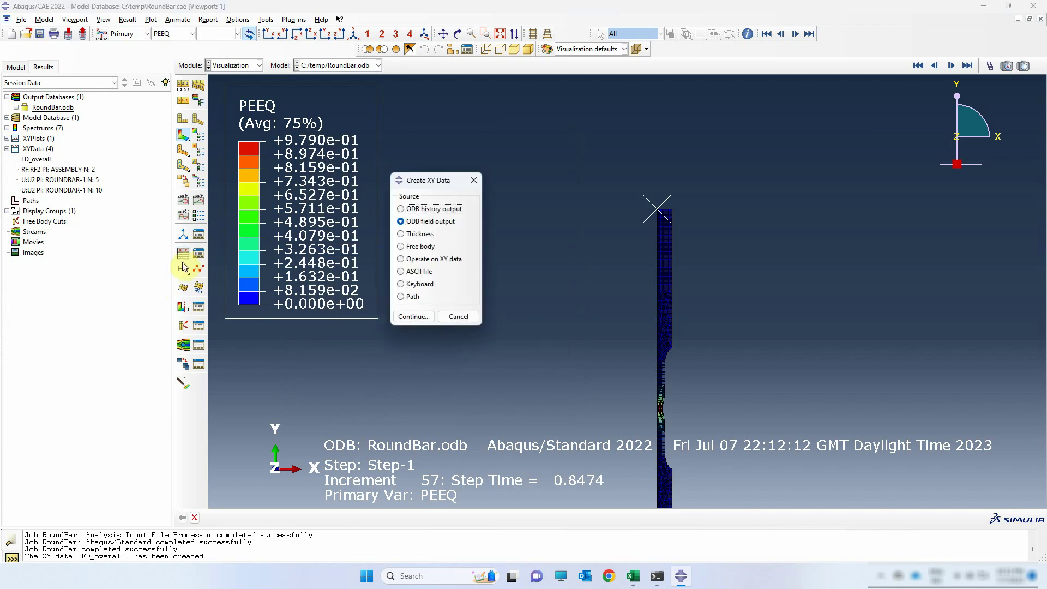
click(414, 260)
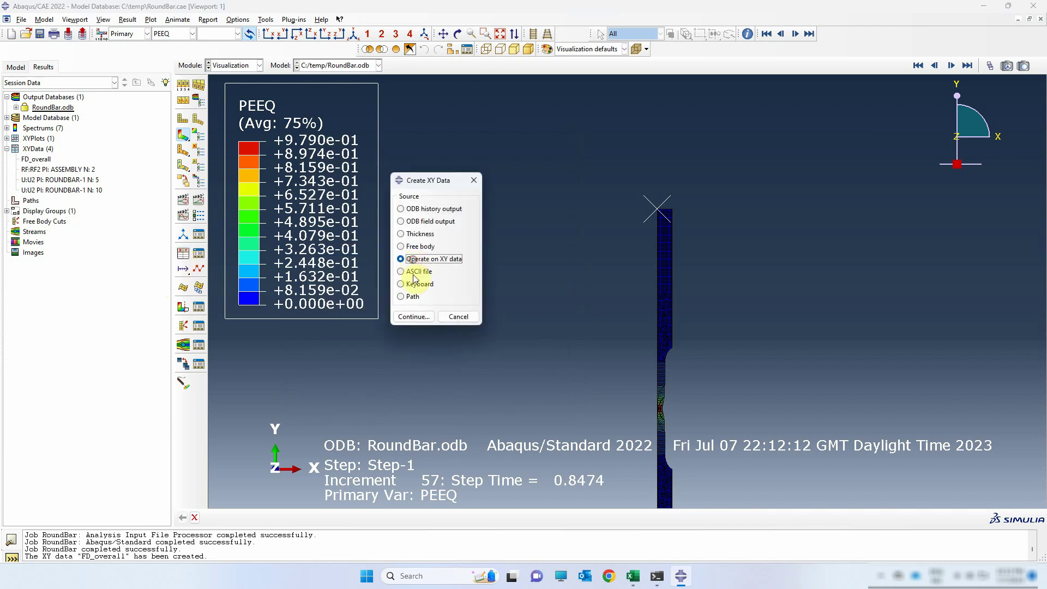
click(413, 316)
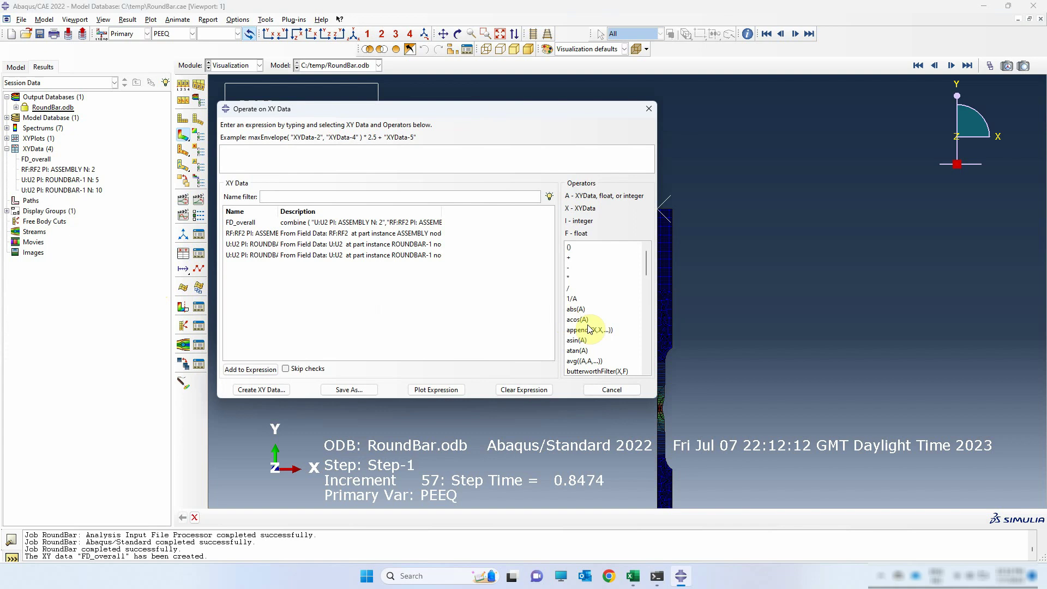
scroll(600, 327, down, 2)
click(598, 340)
click(598, 343)
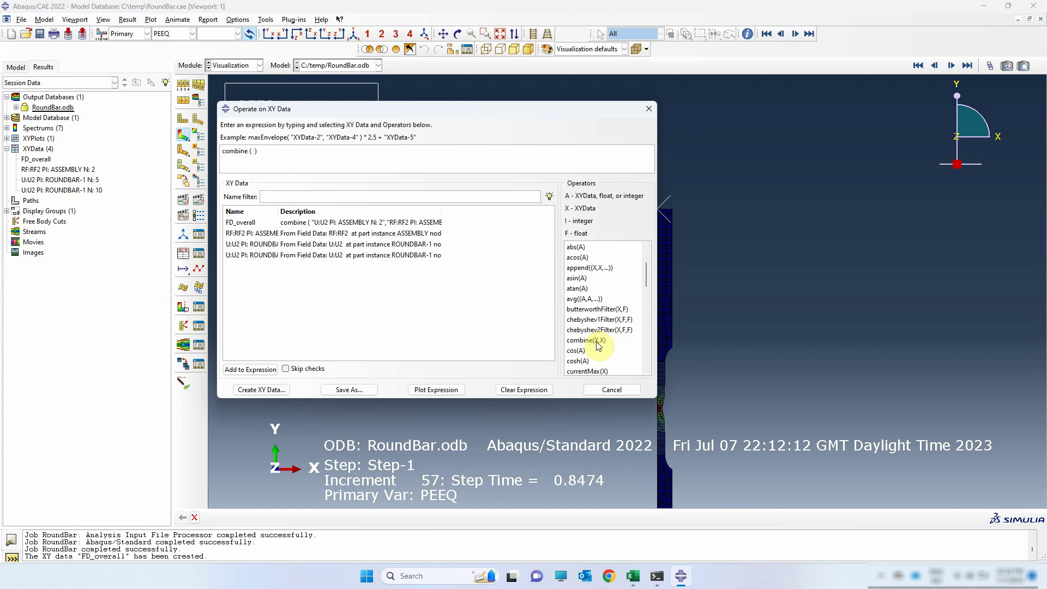
Enter the absolute difference between the ROUNDBAR-1 node 10 and node 5 U2 curves as the combine expression's first argument
scroll(583, 349, up, 2)
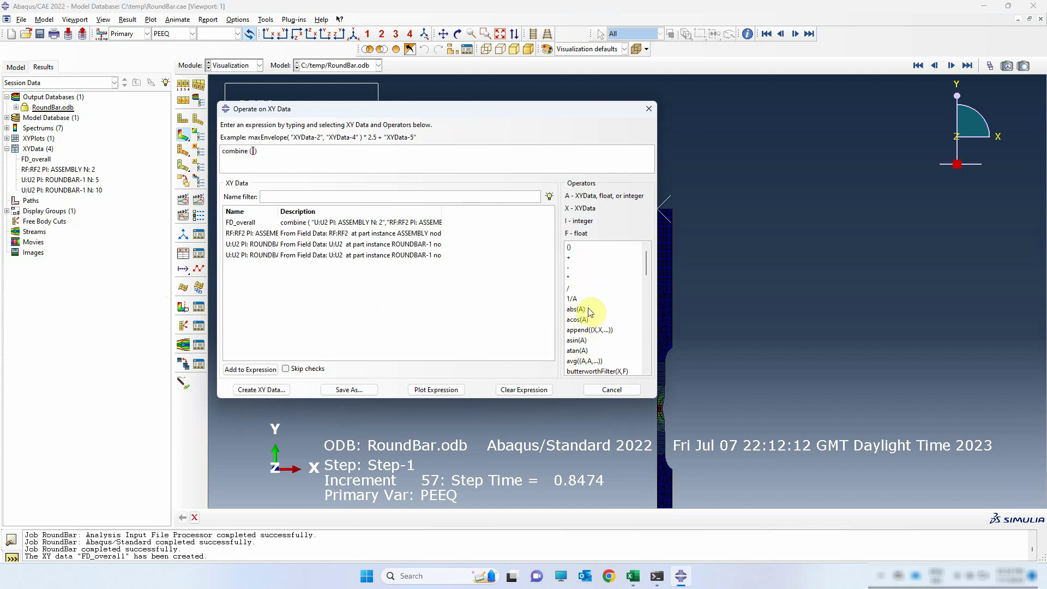
click(593, 311)
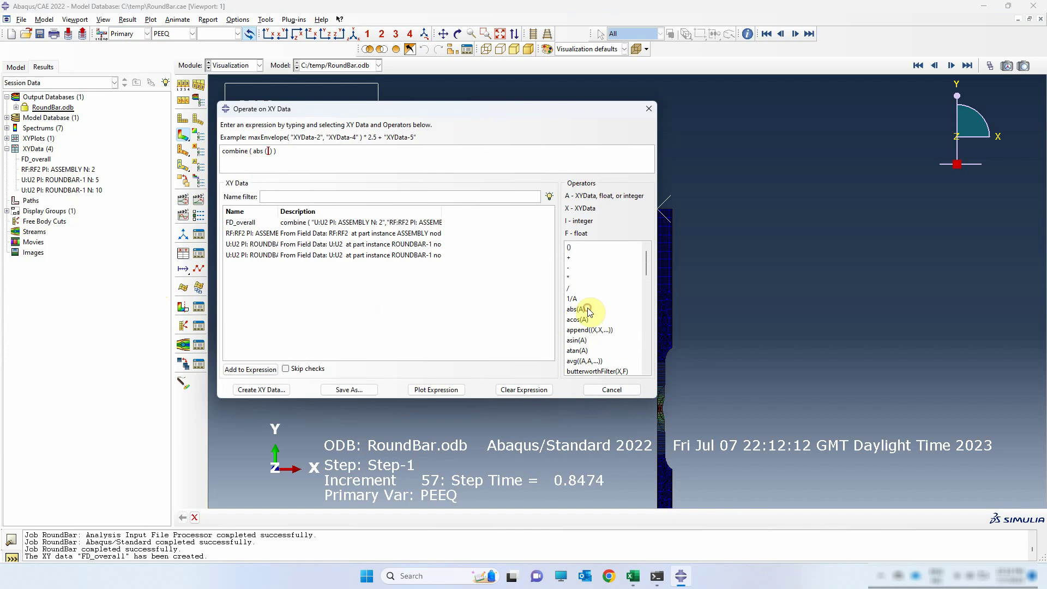
click(275, 256)
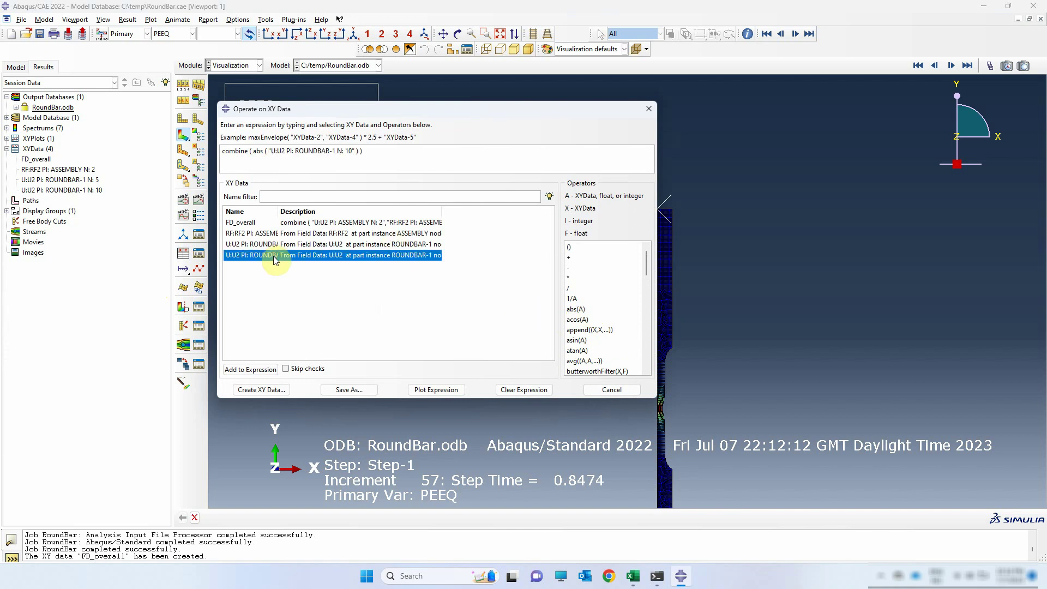
text(-)
click(278, 245)
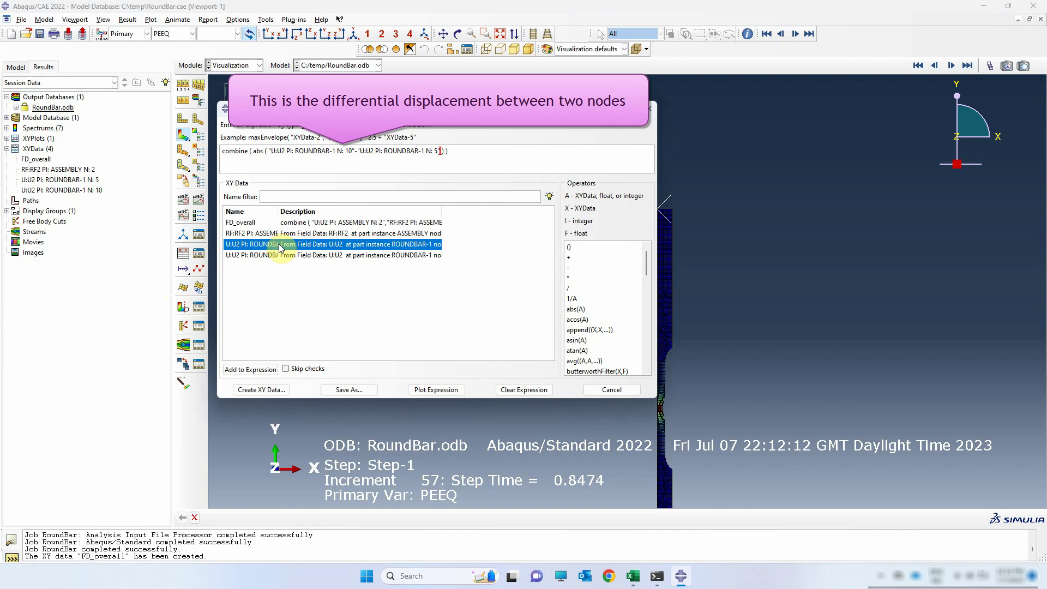
Close the absolute displacement term and add the ASSEMBLY node 2 RF2 curve divided by 1000 as the combine expression's second argument
click(444, 151)
text())
double_click(385, 233)
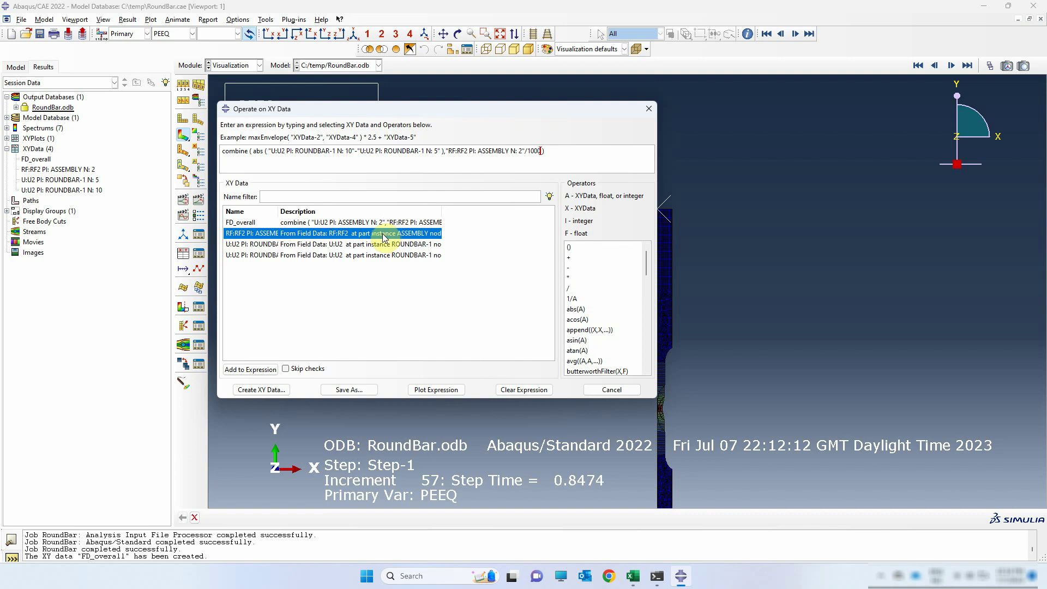
Save the combined gauge-length curve as FD_GL and close the XY data operation dialog
click(349, 389)
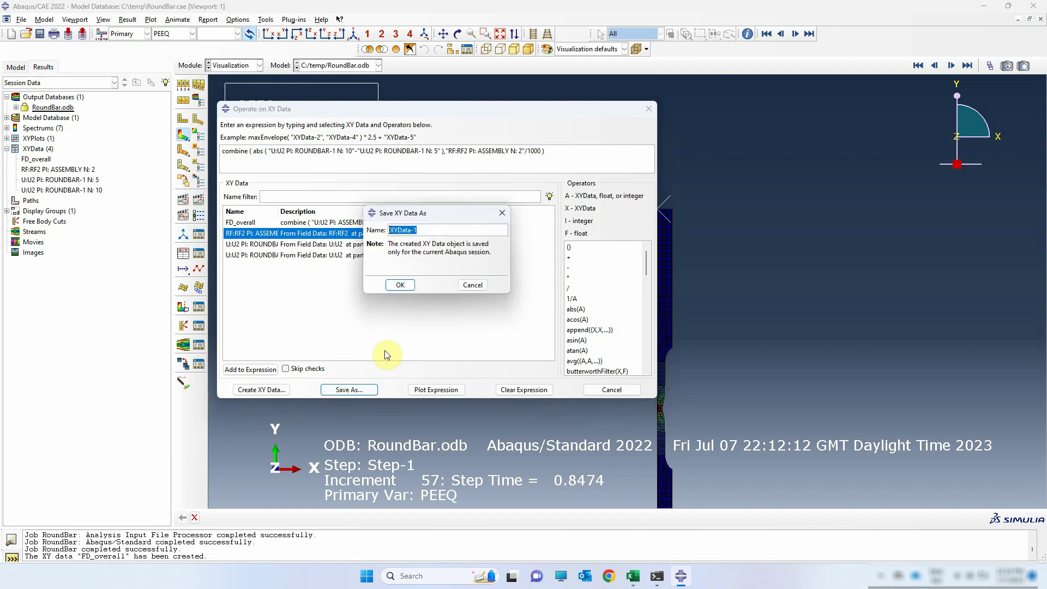
text(FD_GL)
click(401, 286)
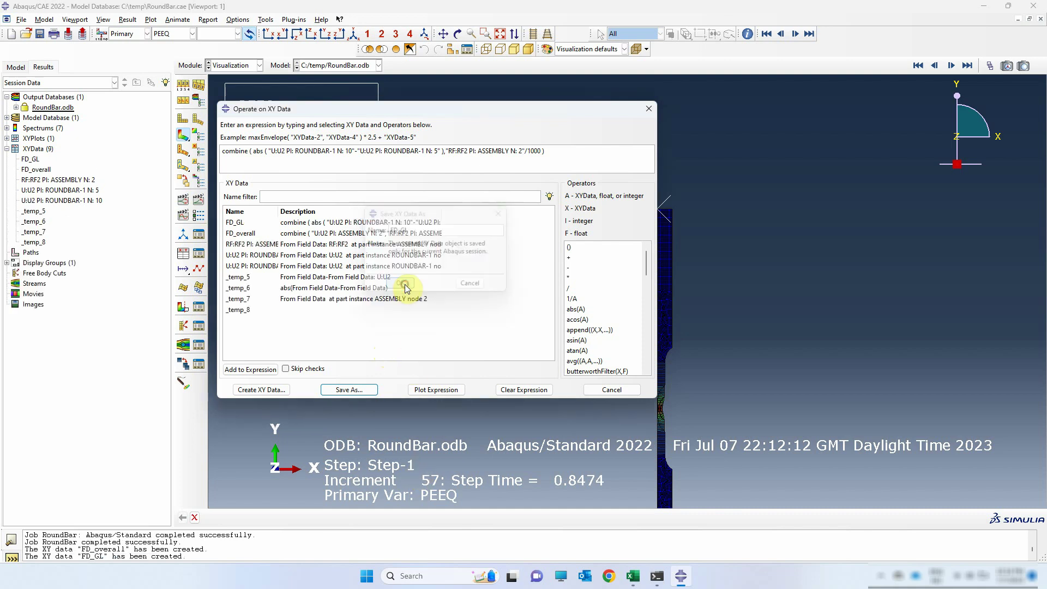
click(651, 110)
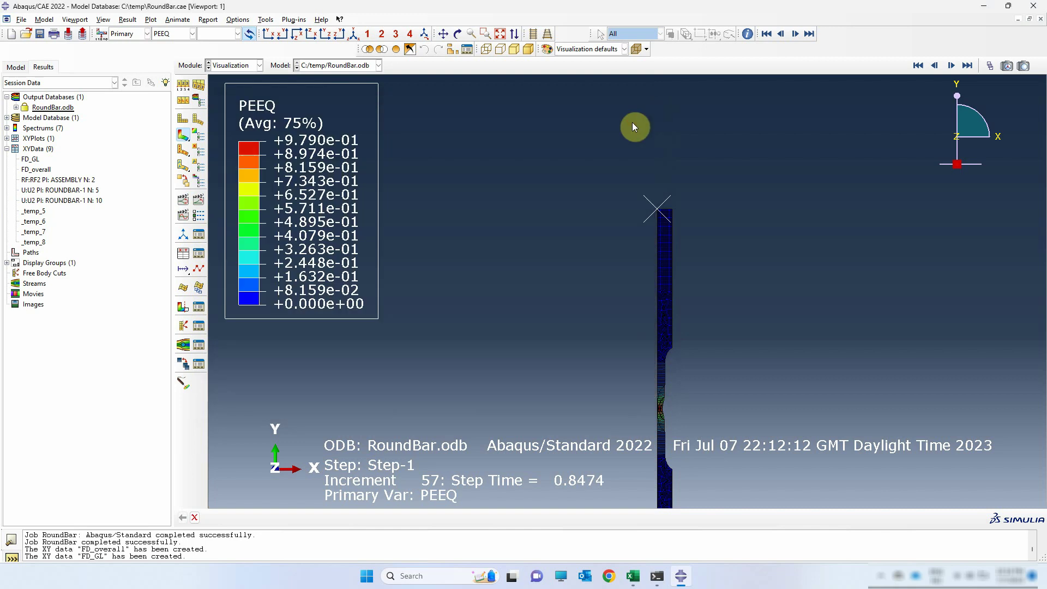
Plot the FD_overall curve and add the FD_GL curve to the same plot for comparison
double_click(37, 170)
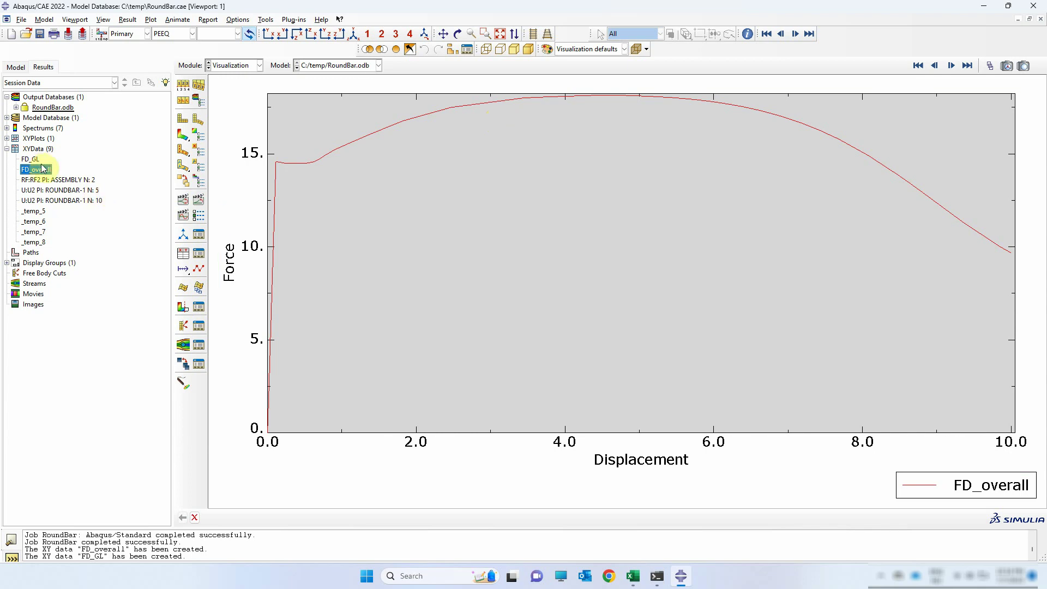
right_click(35, 159)
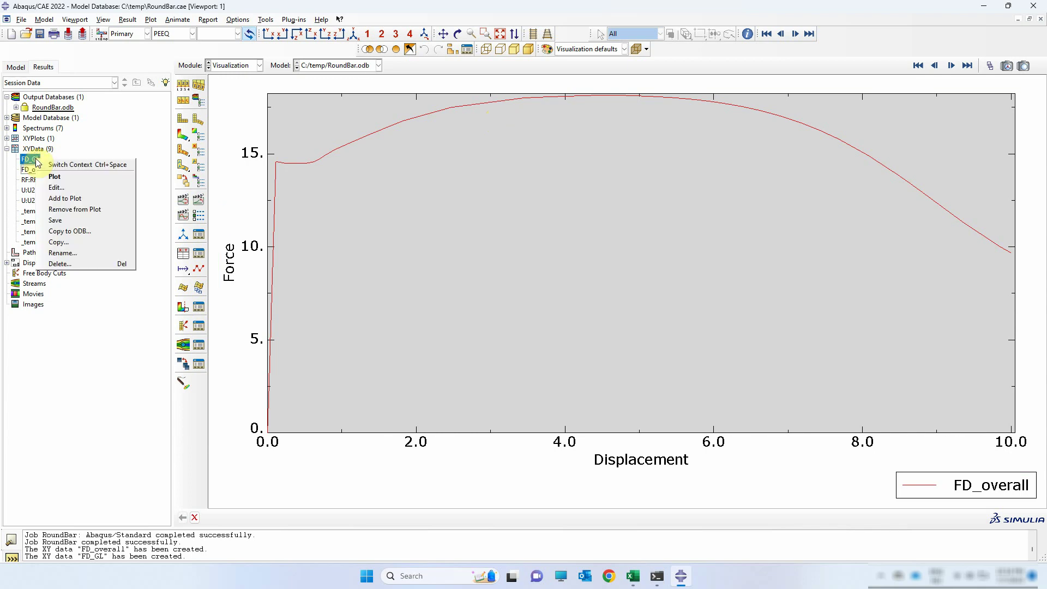
click(74, 202)
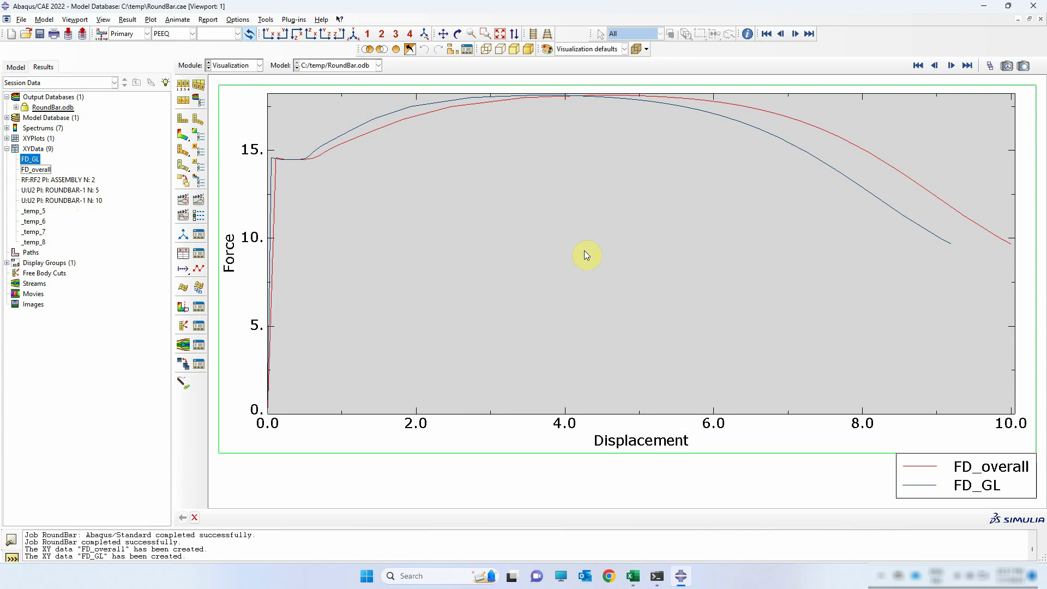
Return to the PEEQ contour plot and apply an element sweep from 0 to 360 degrees in the ODB display options
click(183, 135)
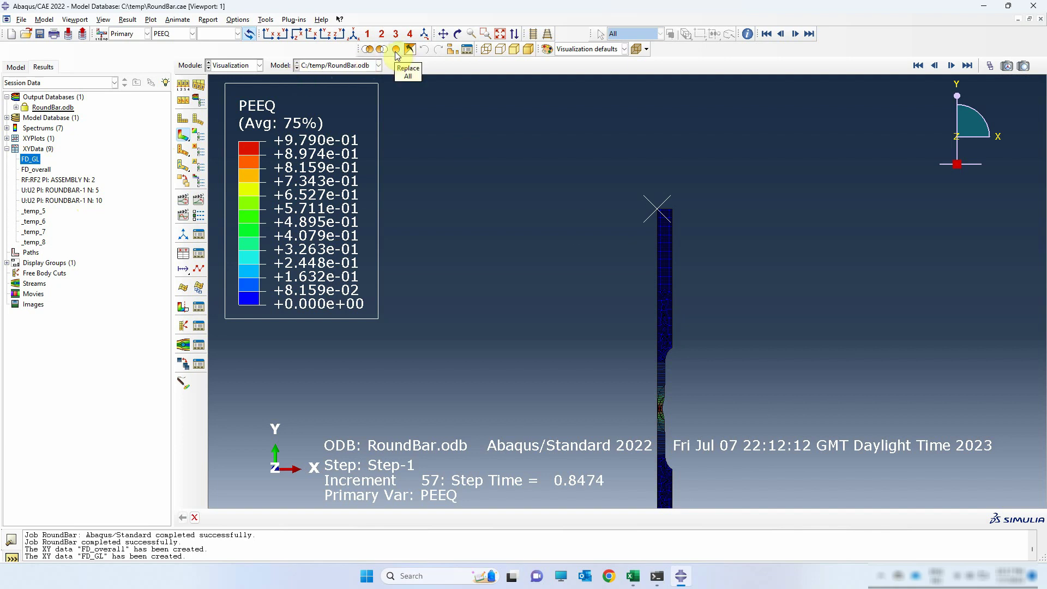
click(268, 35)
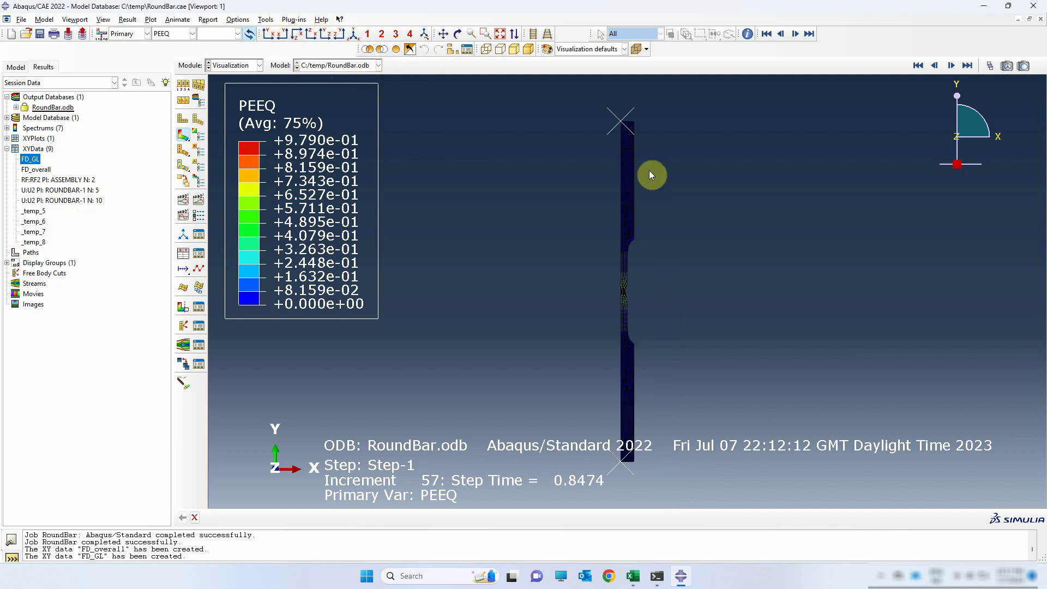
click(103, 20)
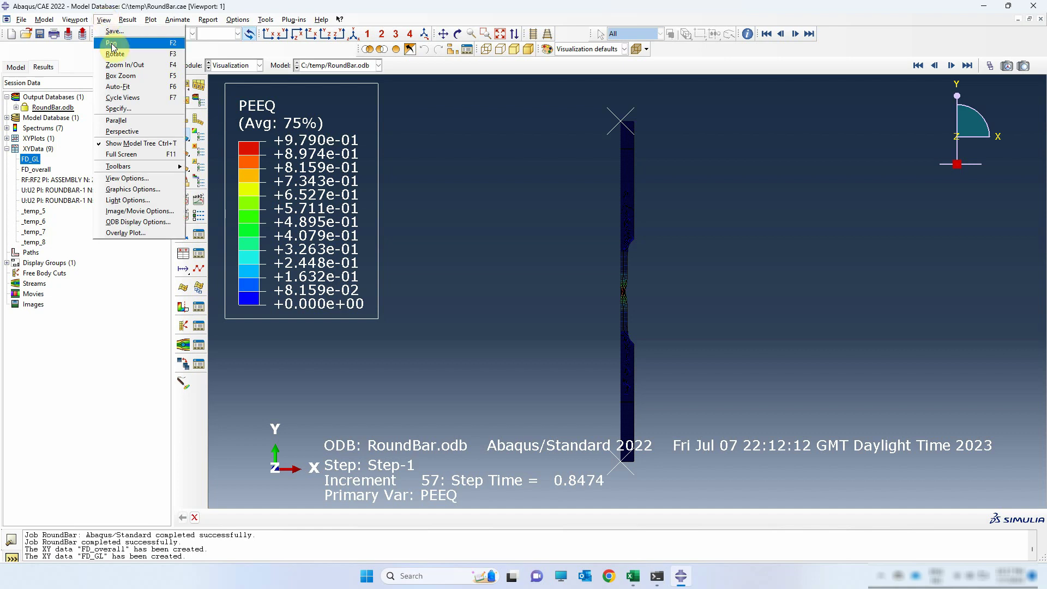
click(162, 226)
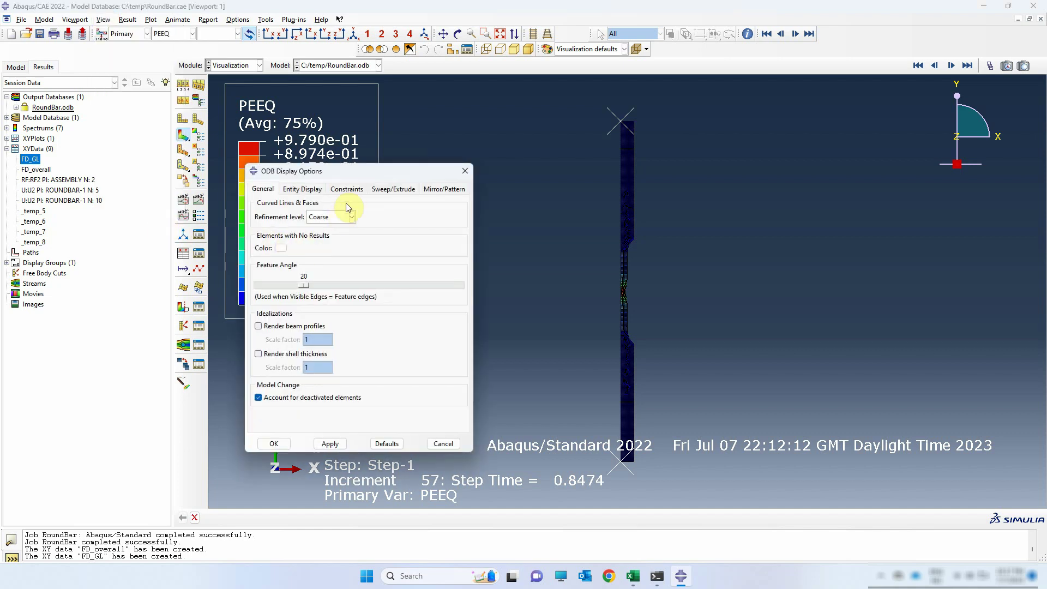
click(399, 191)
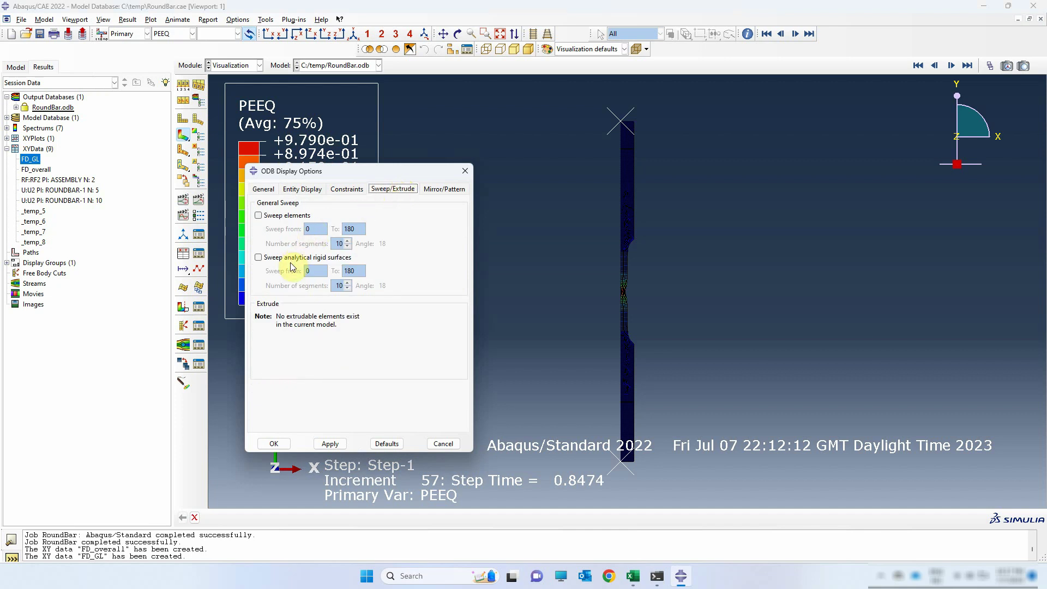
click(277, 217)
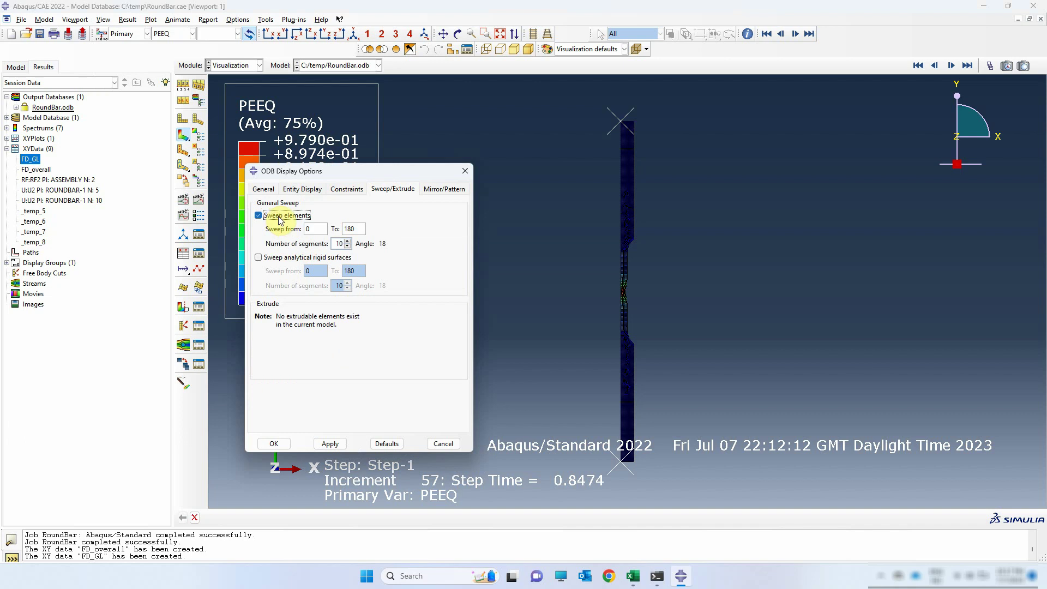
double_click(355, 229)
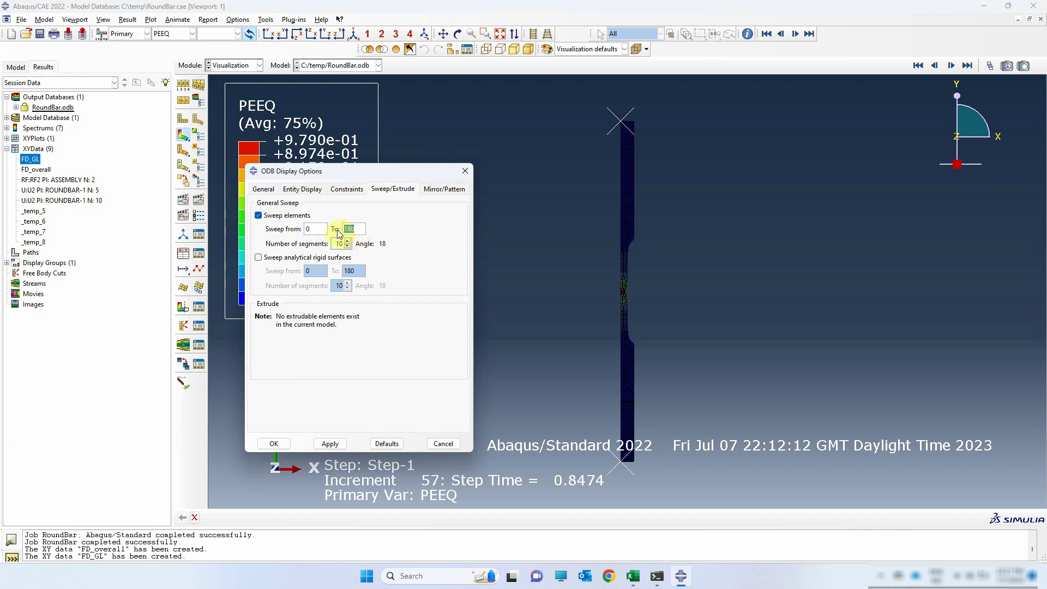
text(360)
double_click(349, 243)
click(329, 444)
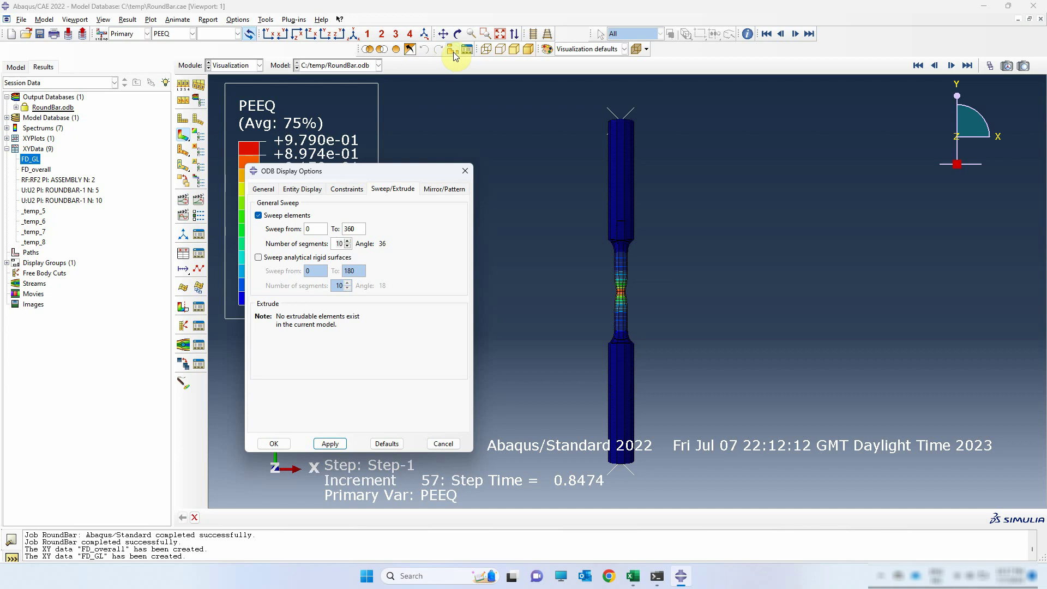
Inspect the swept bar's necked region and raise the element sweep's number of segments to 15
click(457, 34)
drag(561, 121, 628, 259)
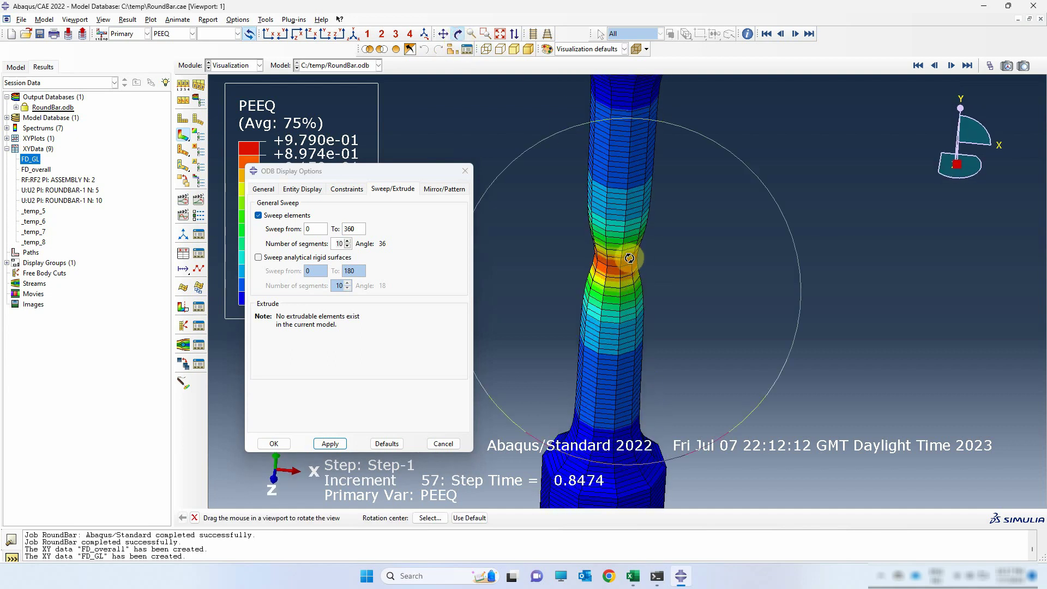
click(349, 241)
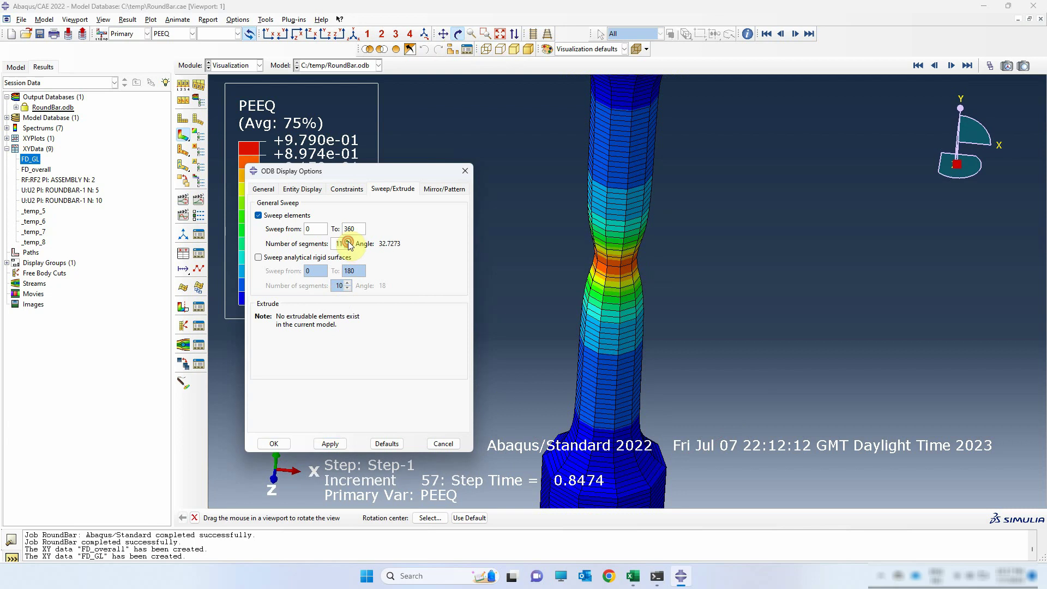
click(348, 241)
click(348, 241)
click(349, 241)
click(348, 241)
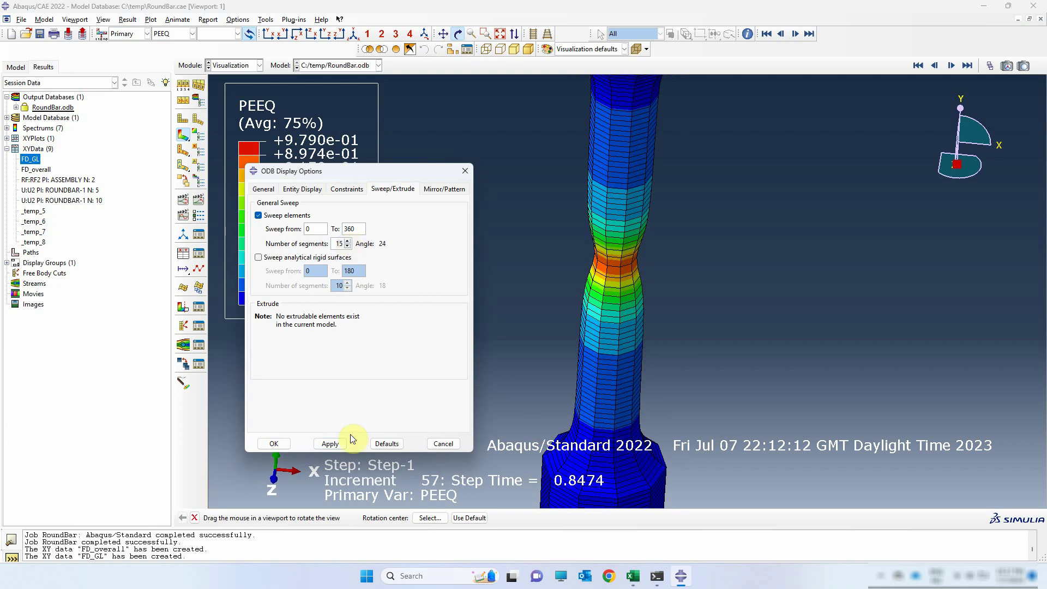